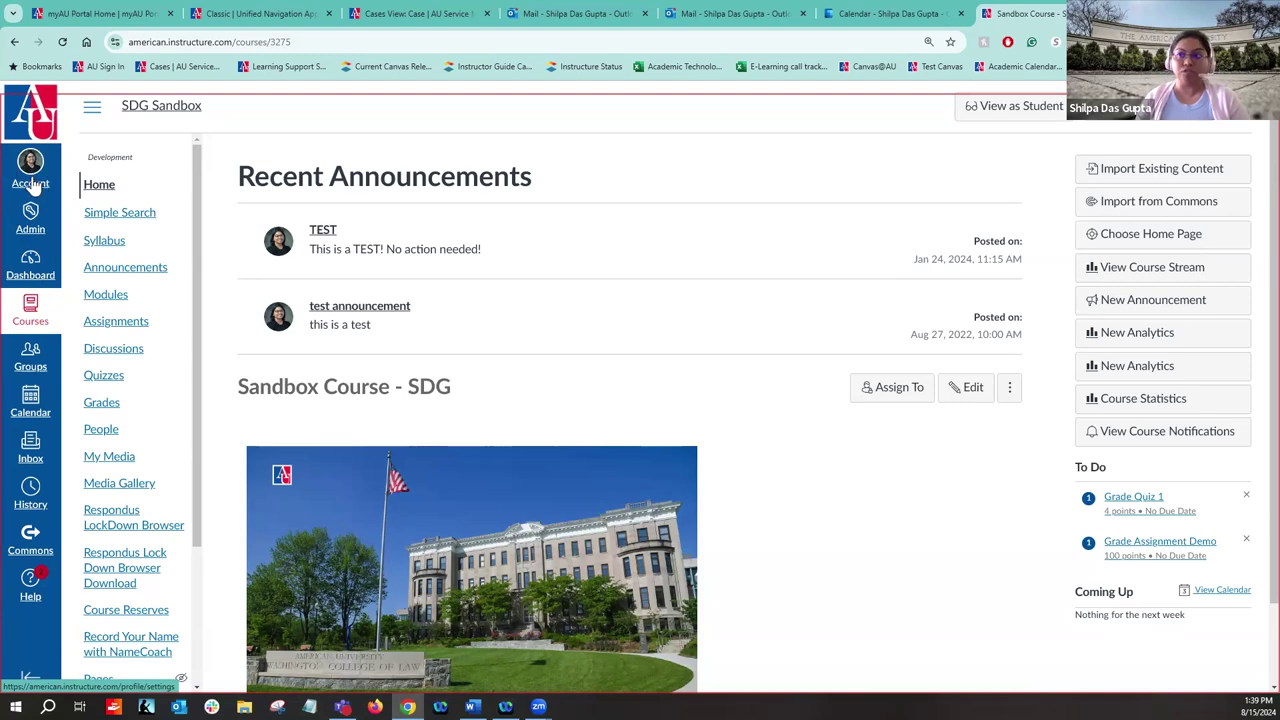
# Step: Launch Photo Roster from the Account menu in a new tab
pyautogui.click(31, 185)
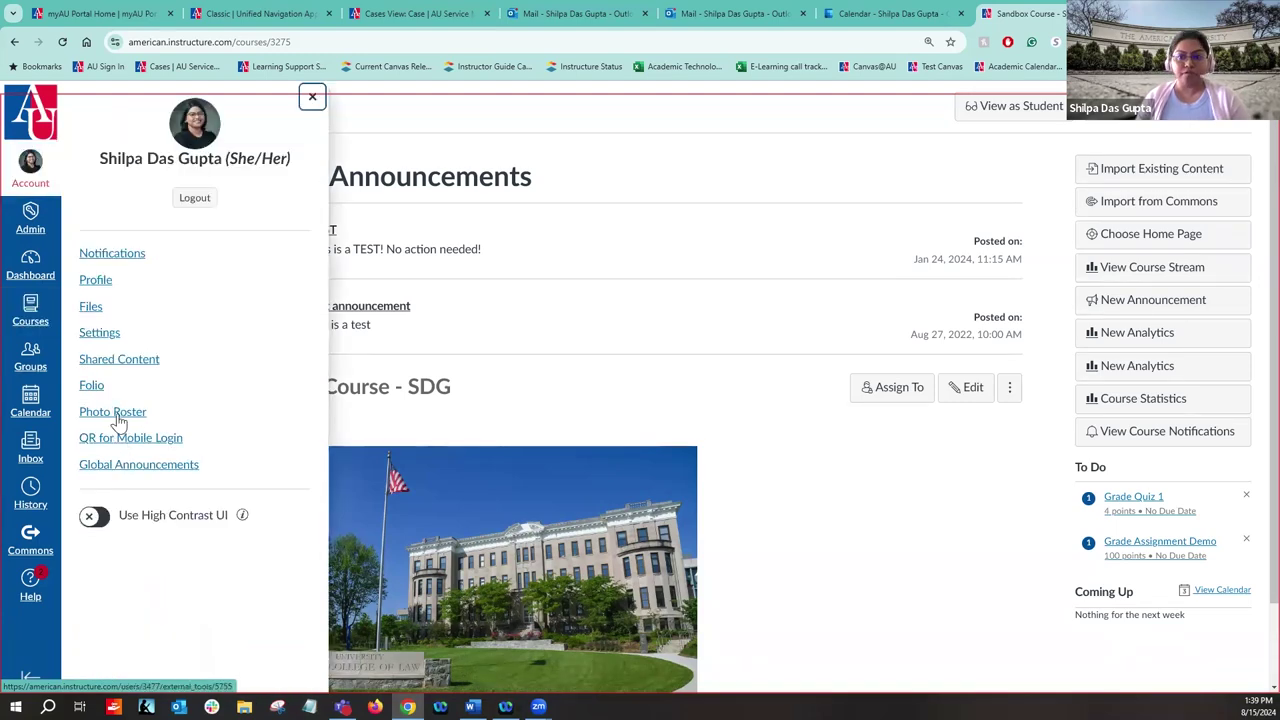
pyautogui.click(118, 421)
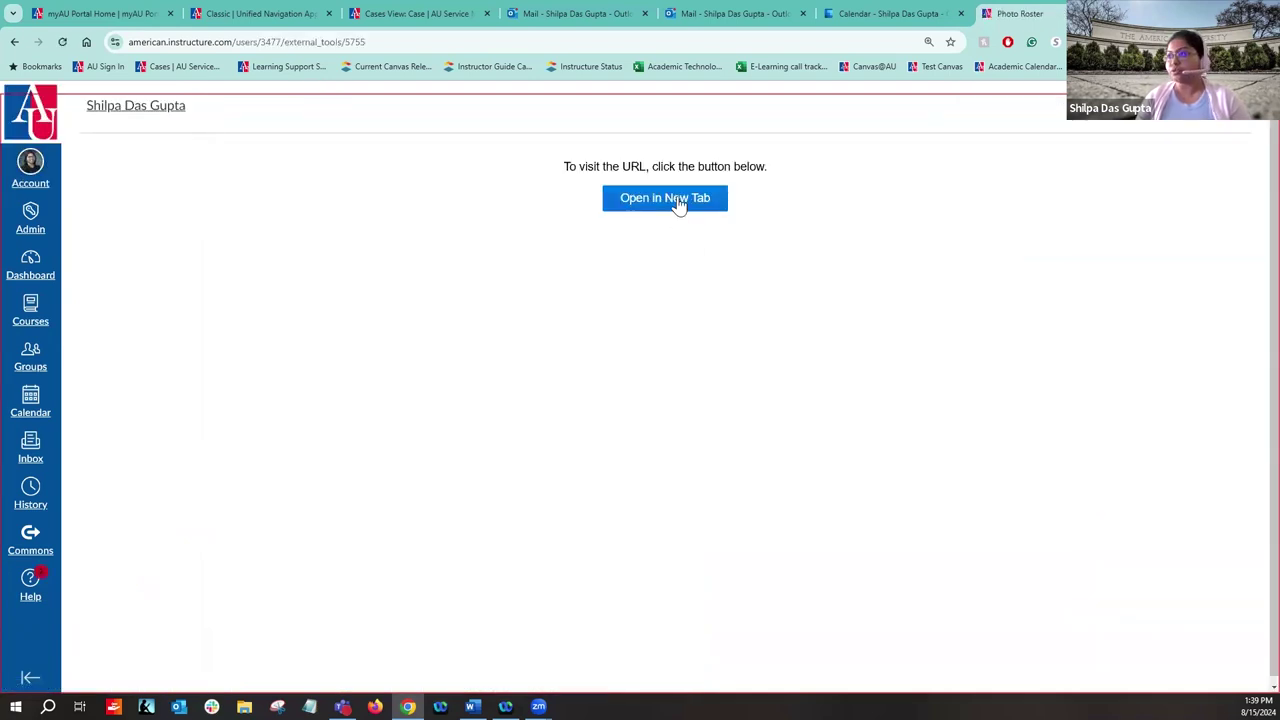
pyautogui.click(678, 203)
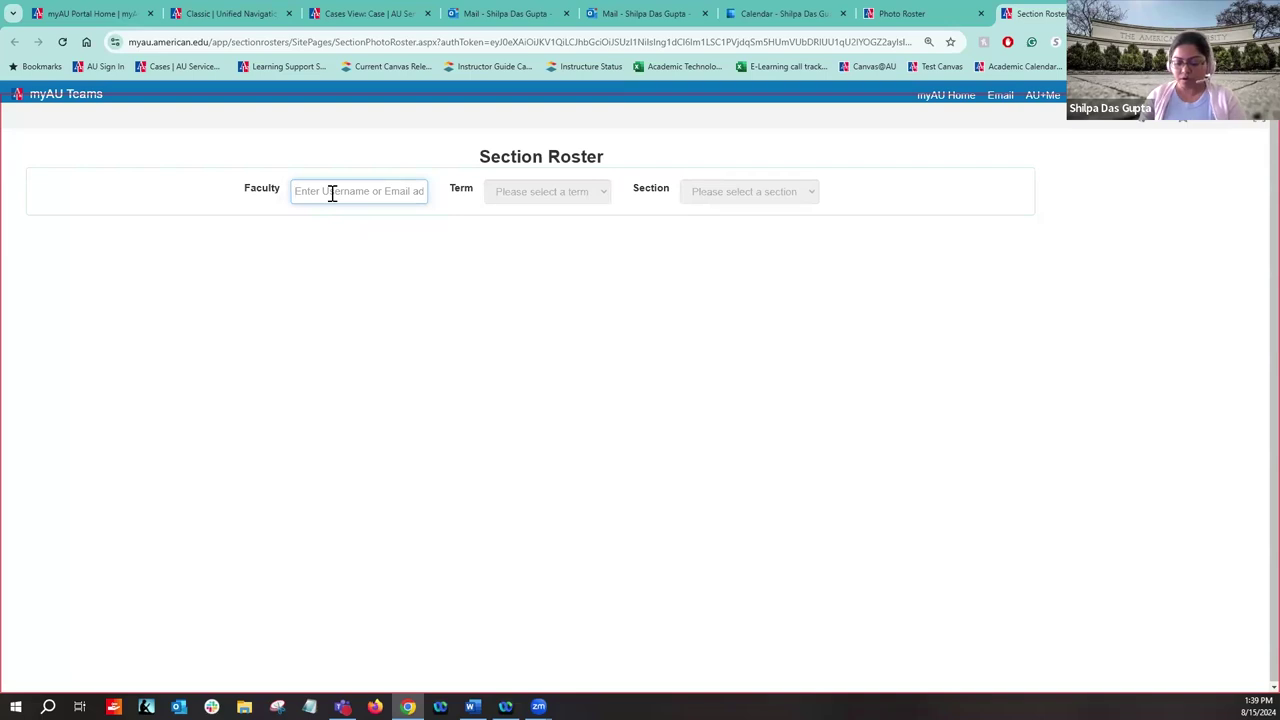
# Step: Choose the suggested faculty member and the 2024F - Fall 2024 Semester term
pyautogui.write('pill')
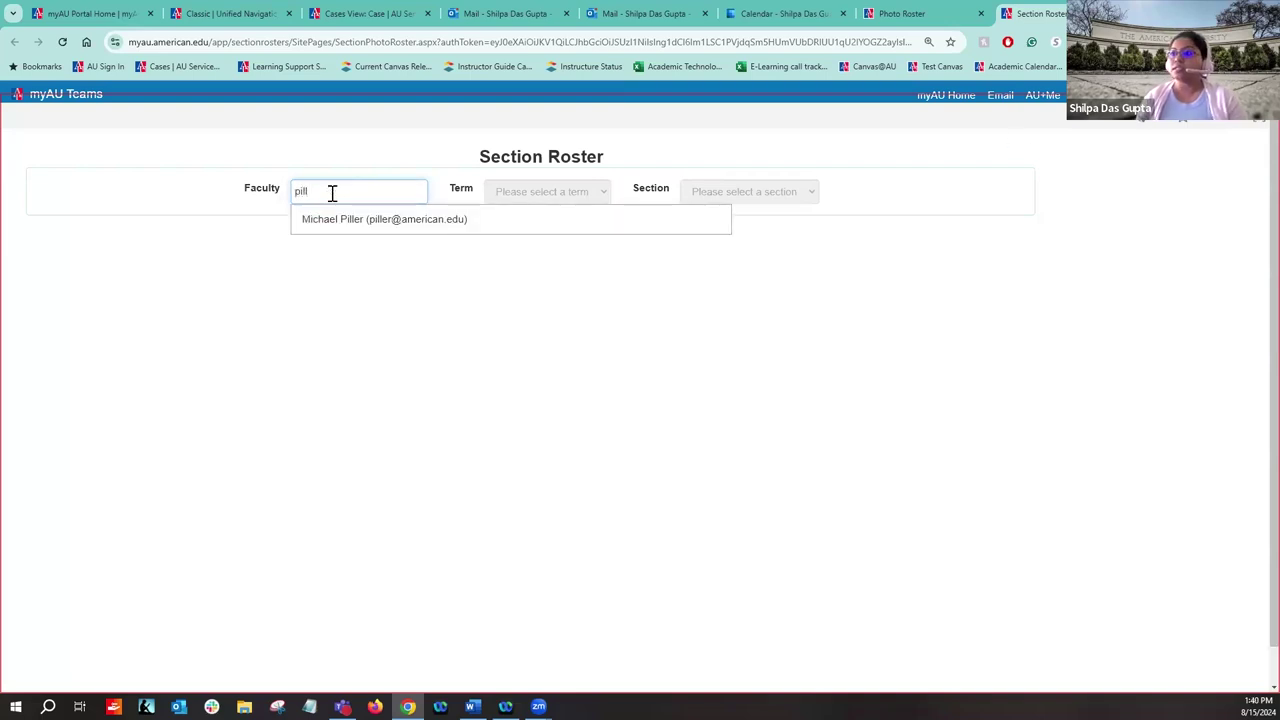
pyautogui.click(346, 221)
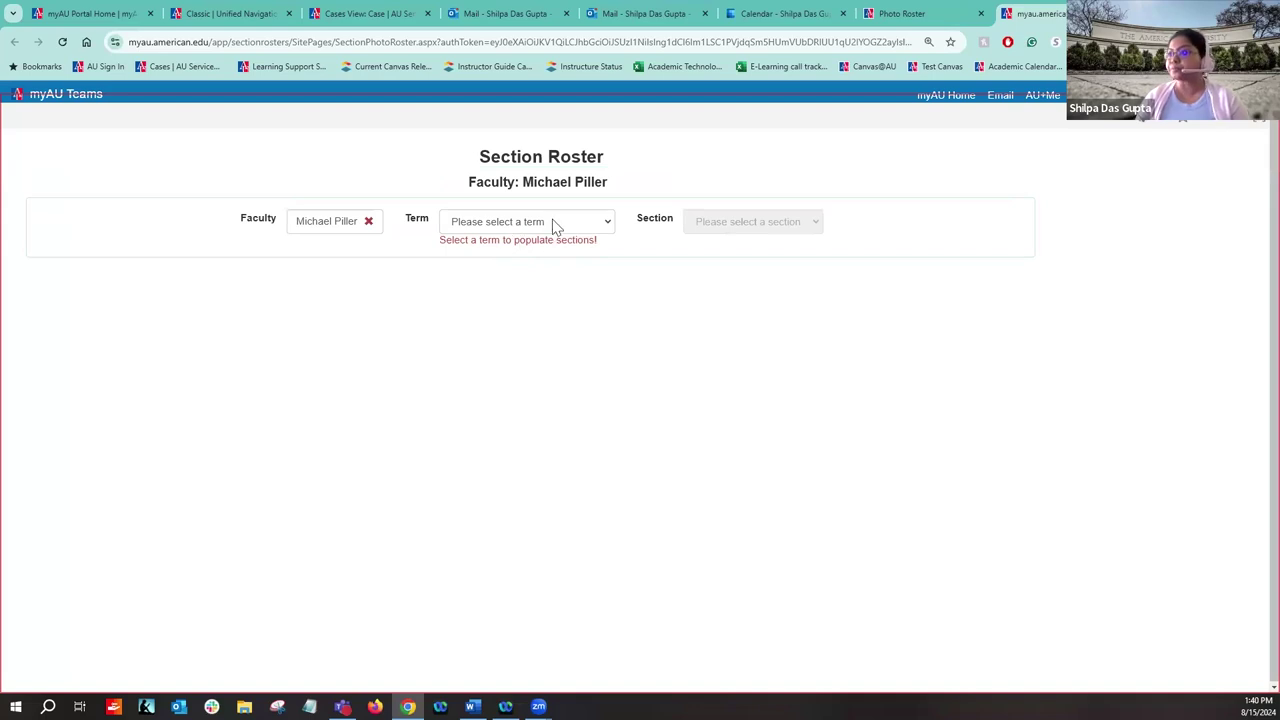
pyautogui.click(552, 222)
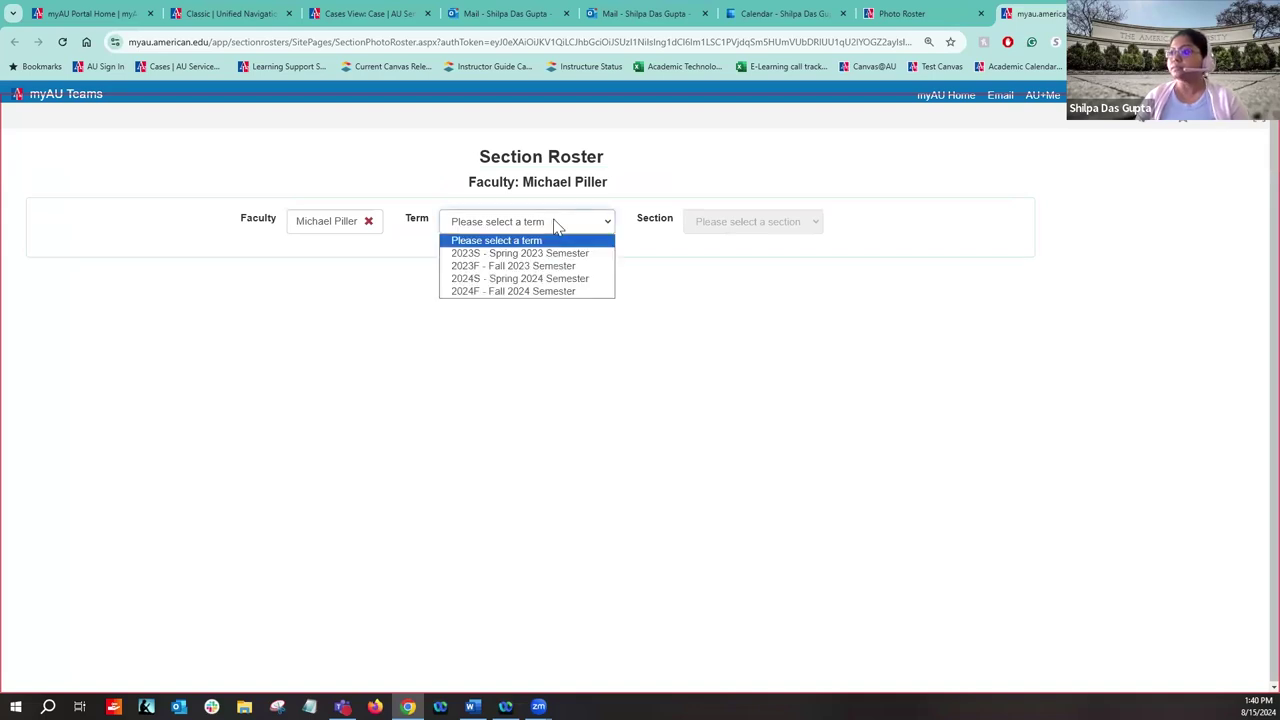
pyautogui.click(556, 294)
# Step: Try sections ITEC-477-001 and ITEC-477-002, then load the 40-student ITEC-200-003 roster
pyautogui.click(731, 224)
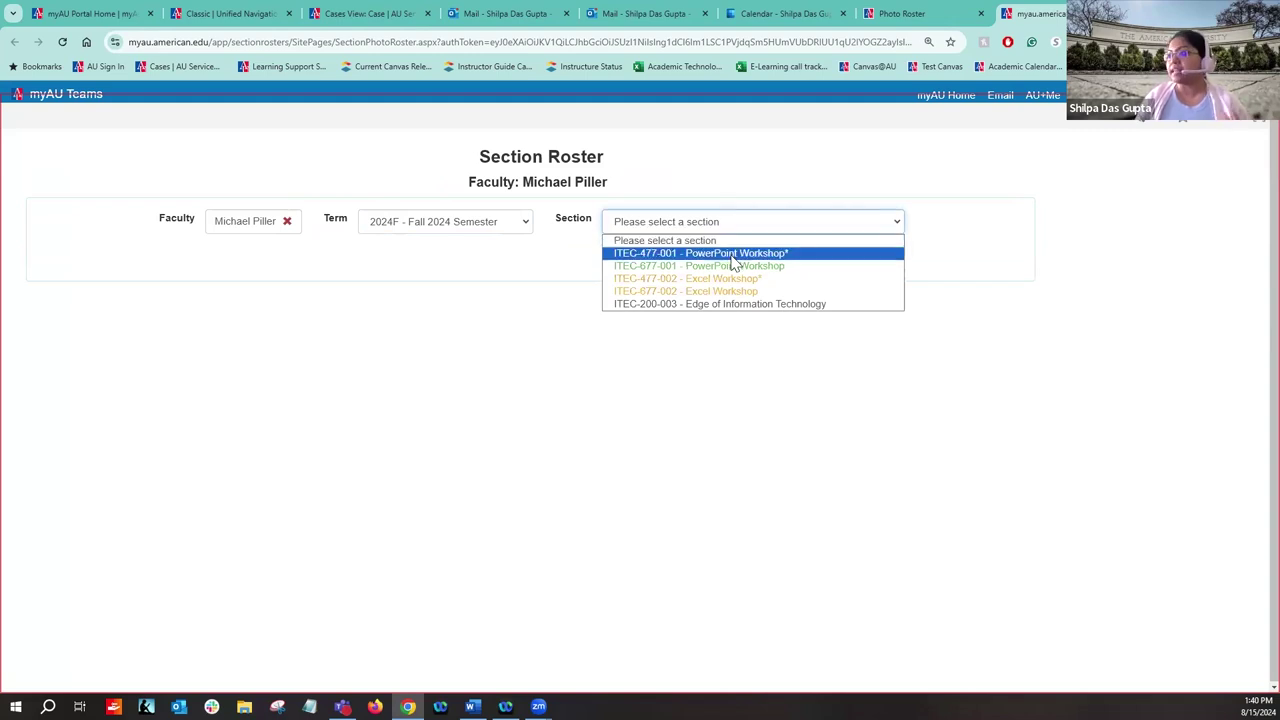
pyautogui.click(736, 255)
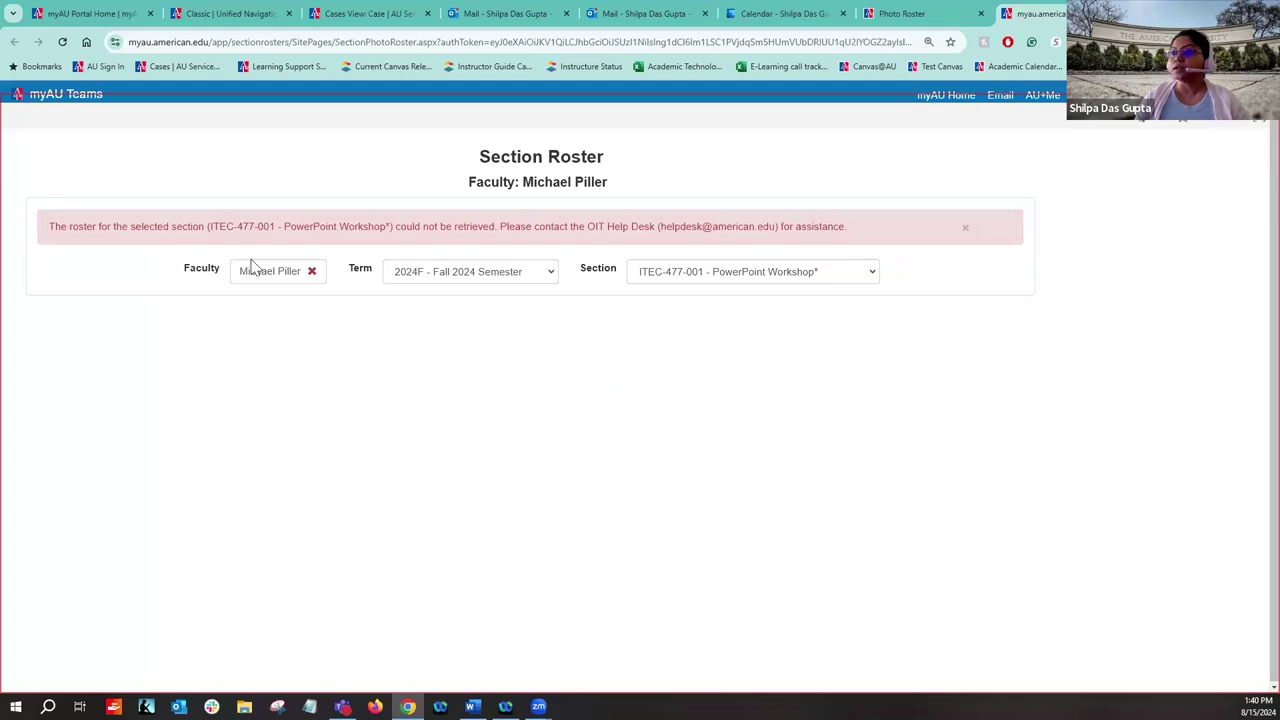
pyautogui.click(766, 276)
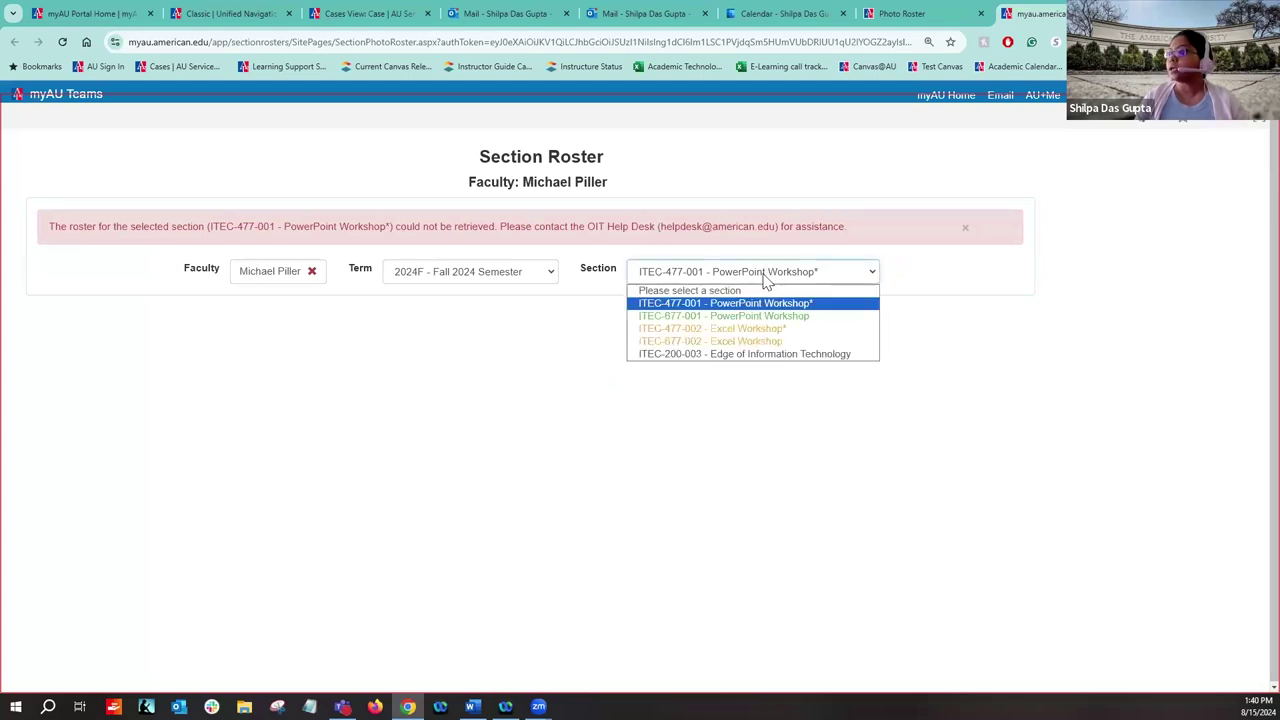
pyautogui.click(752, 330)
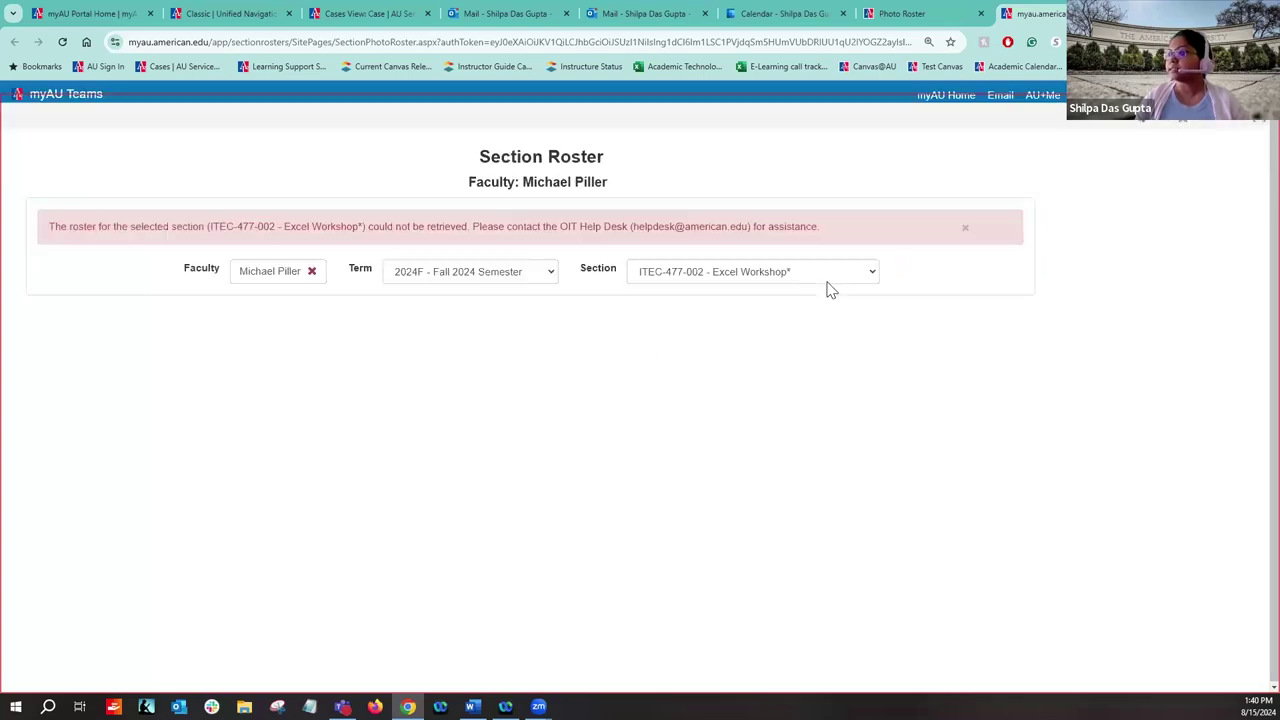
pyautogui.click(822, 269)
pyautogui.click(757, 355)
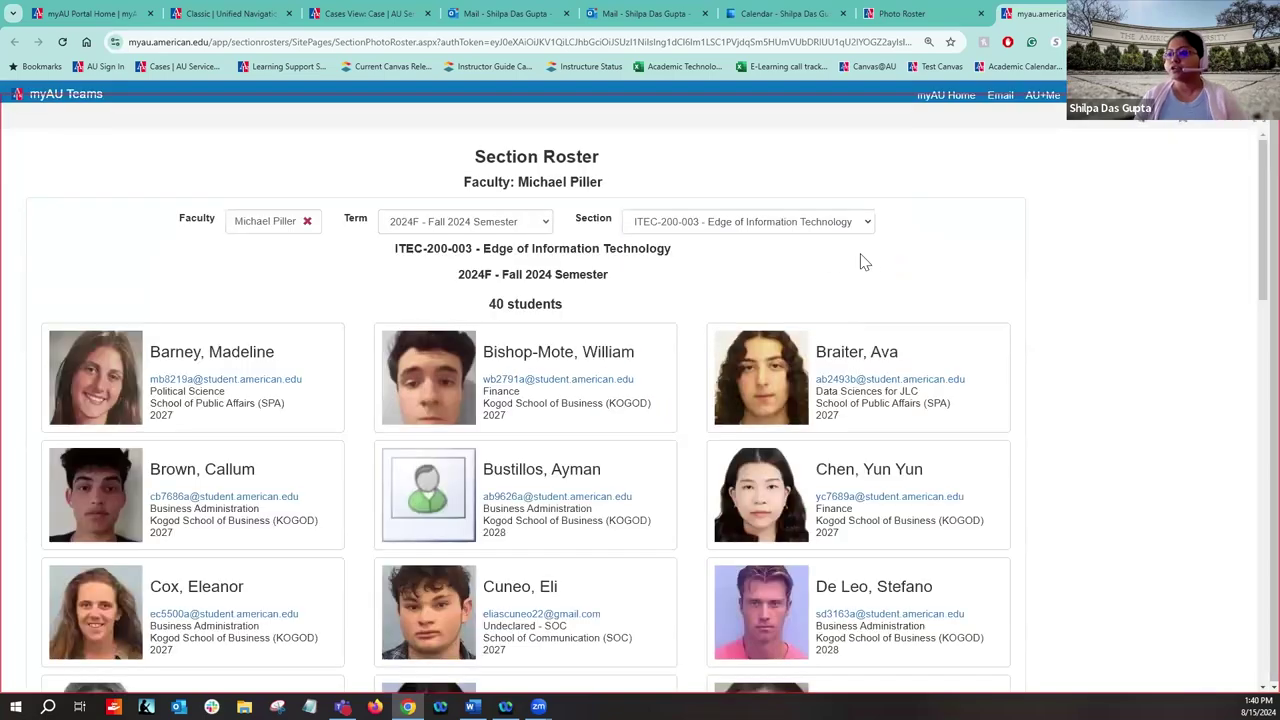
# Step: Keep ITEC-200-003 selected, review the full student list, then close the roster tab
pyautogui.click(808, 222)
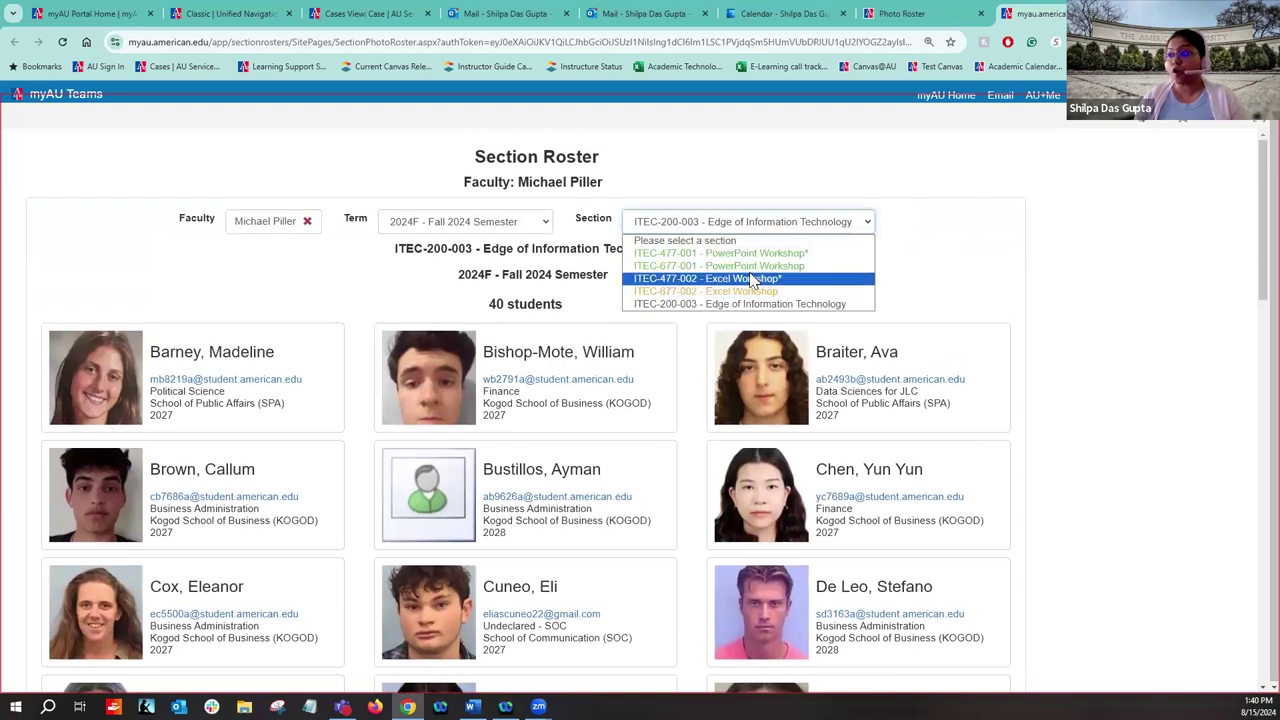
pyautogui.click(779, 306)
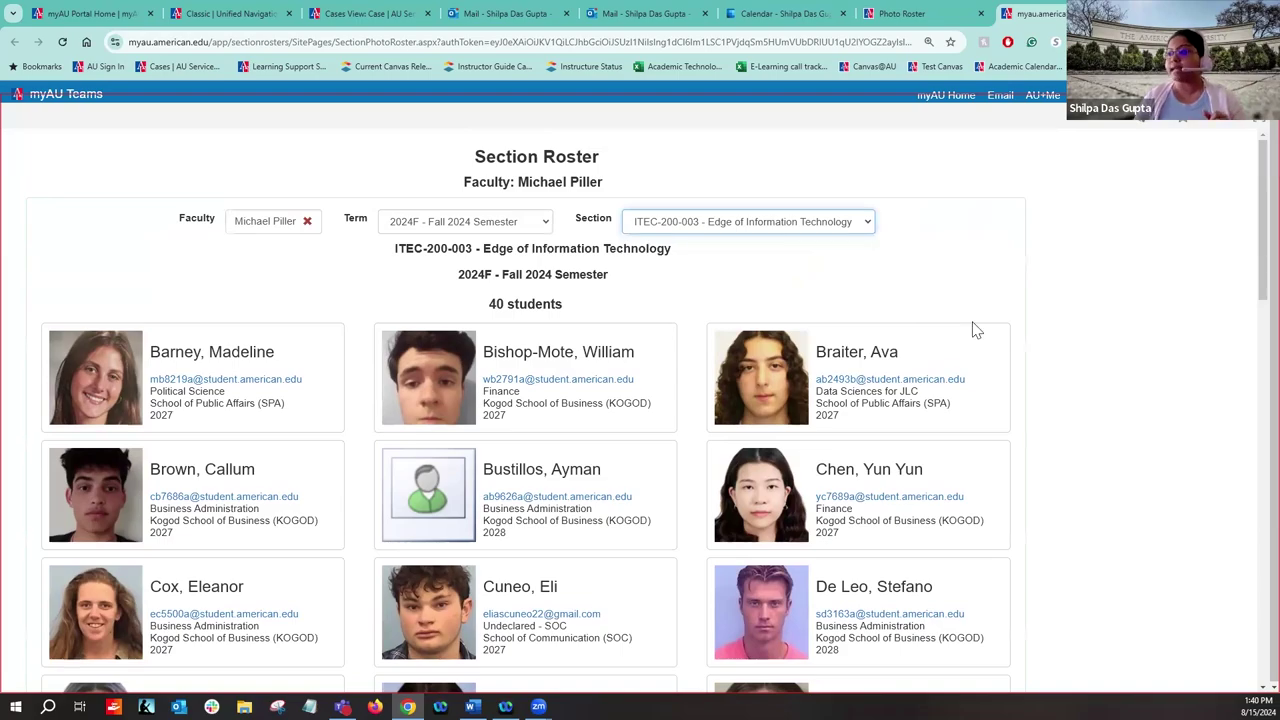
pyautogui.scroll(-2, 976, 330)
pyautogui.scroll(-15, 974, 326)
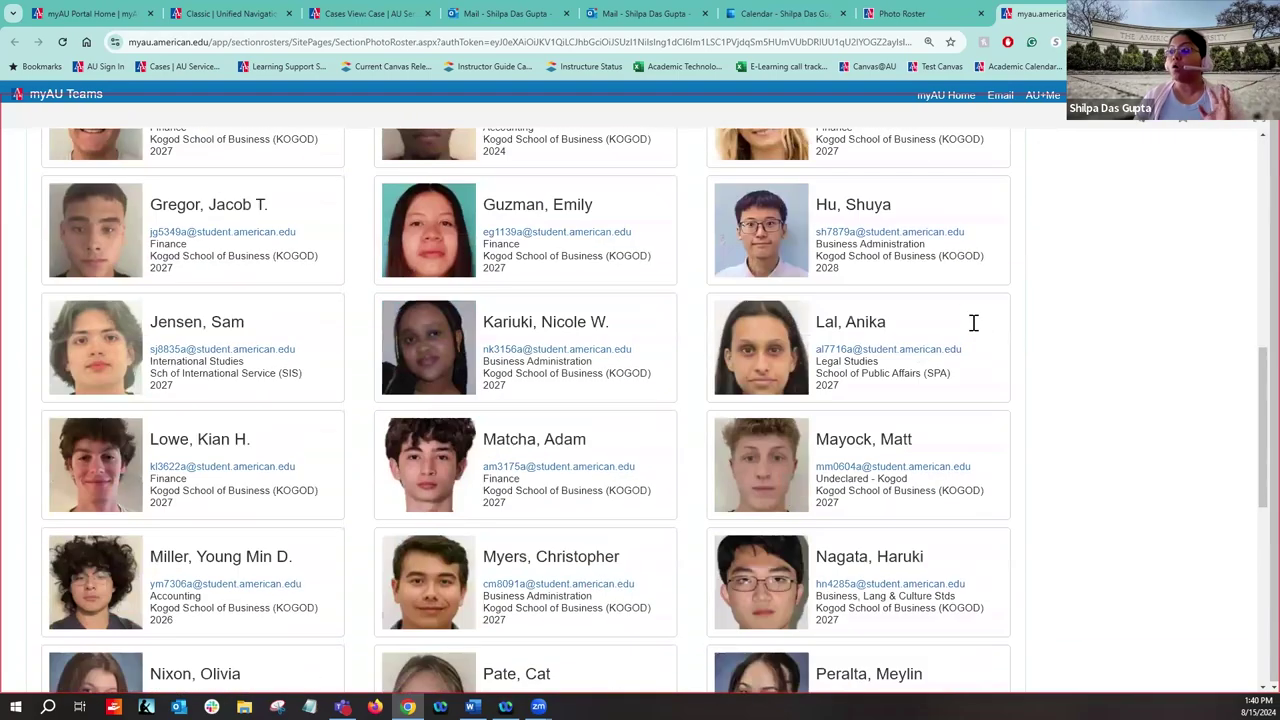
pyautogui.scroll(9, 976, 330)
pyautogui.scroll(4, 976, 330)
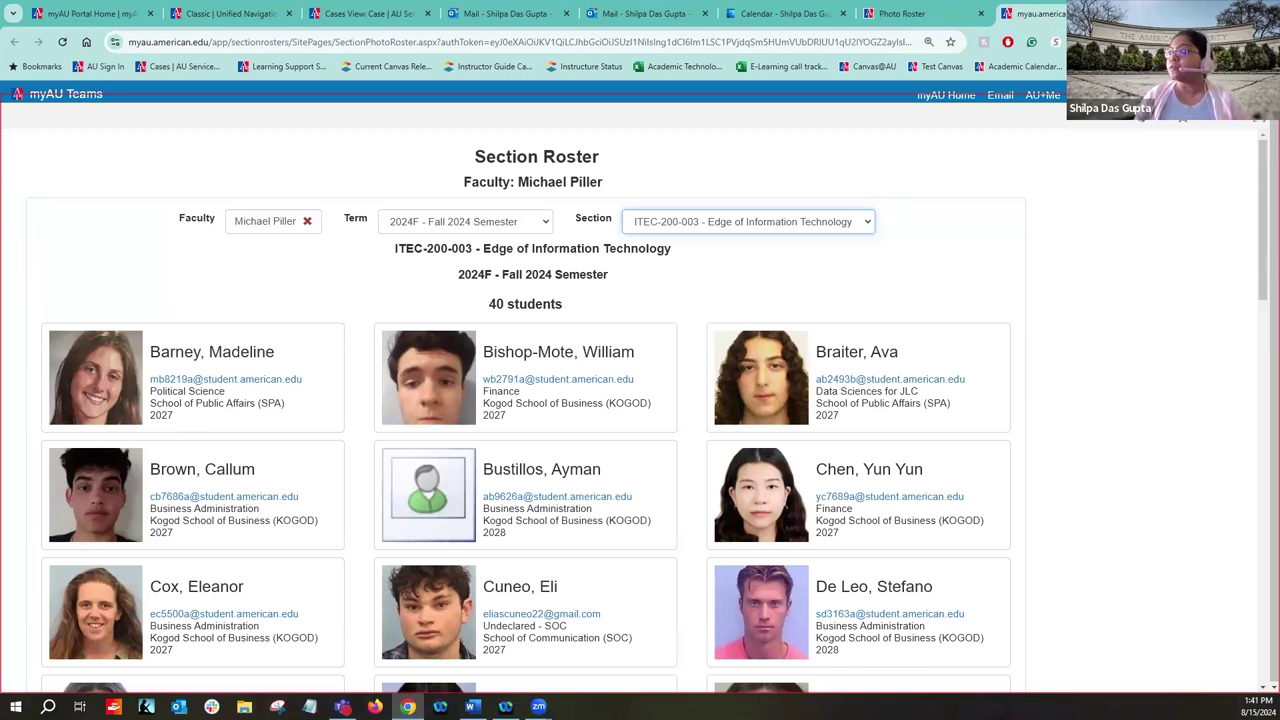
pyautogui.hotkey('ctrl', 'w')
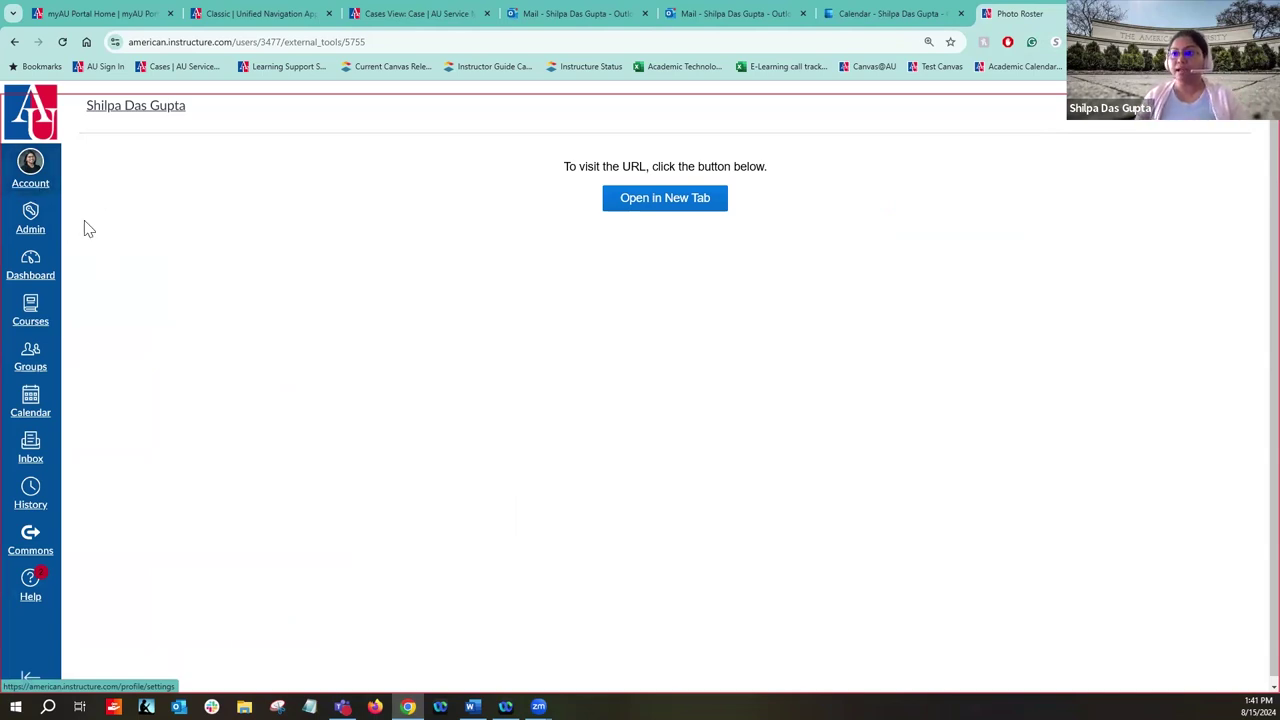
# Step: Open the Sandbox Course - SDG card from the Canvas Dashboard
pyautogui.click(40, 266)
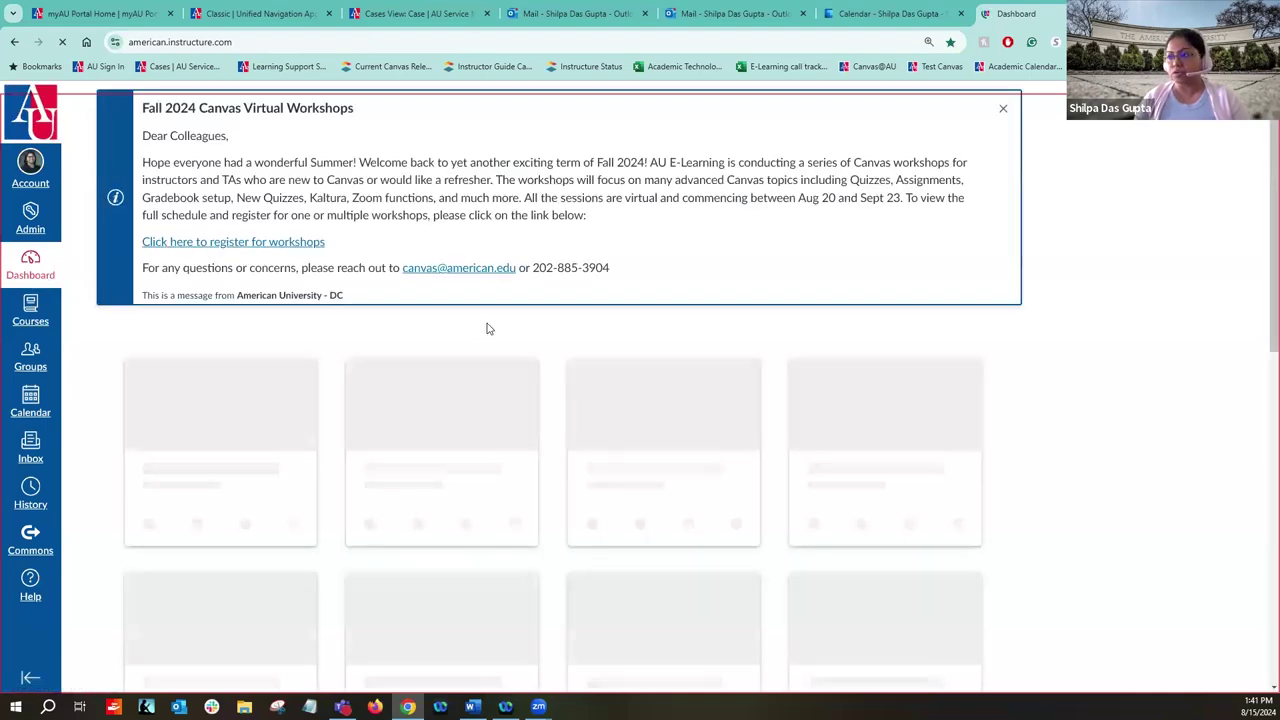
pyautogui.scroll(-3, 488, 329)
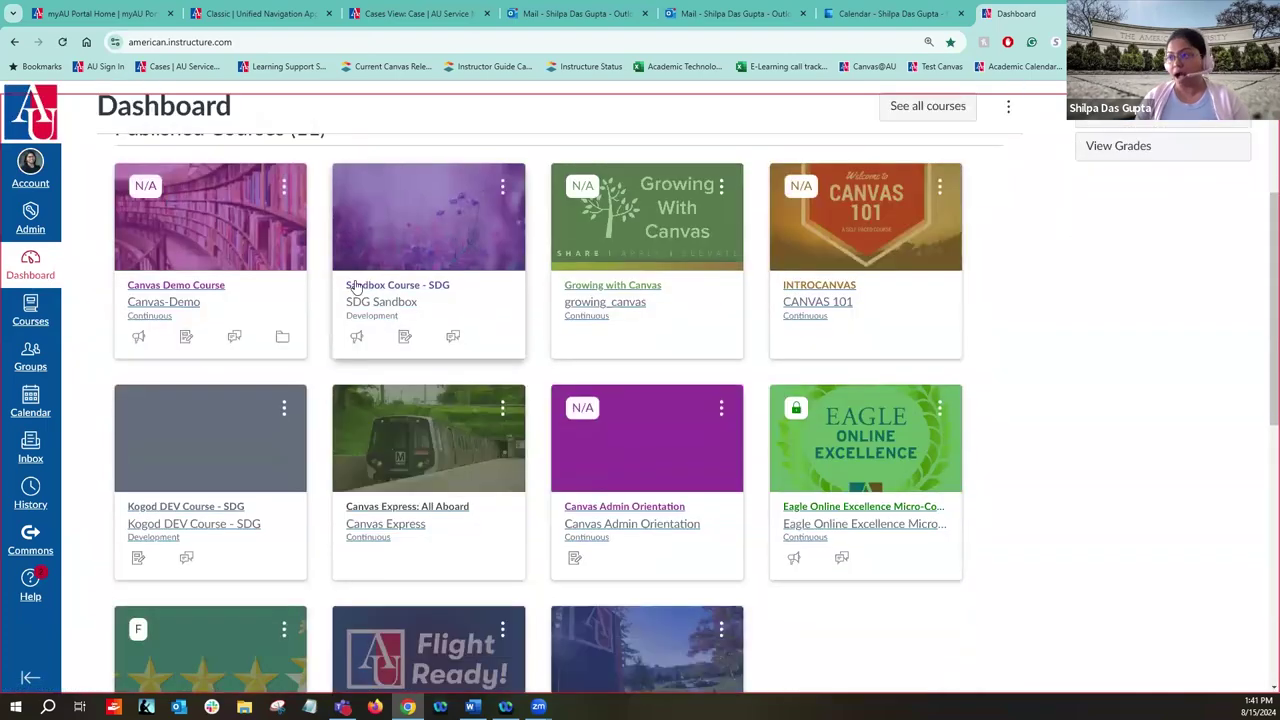
pyautogui.click(366, 289)
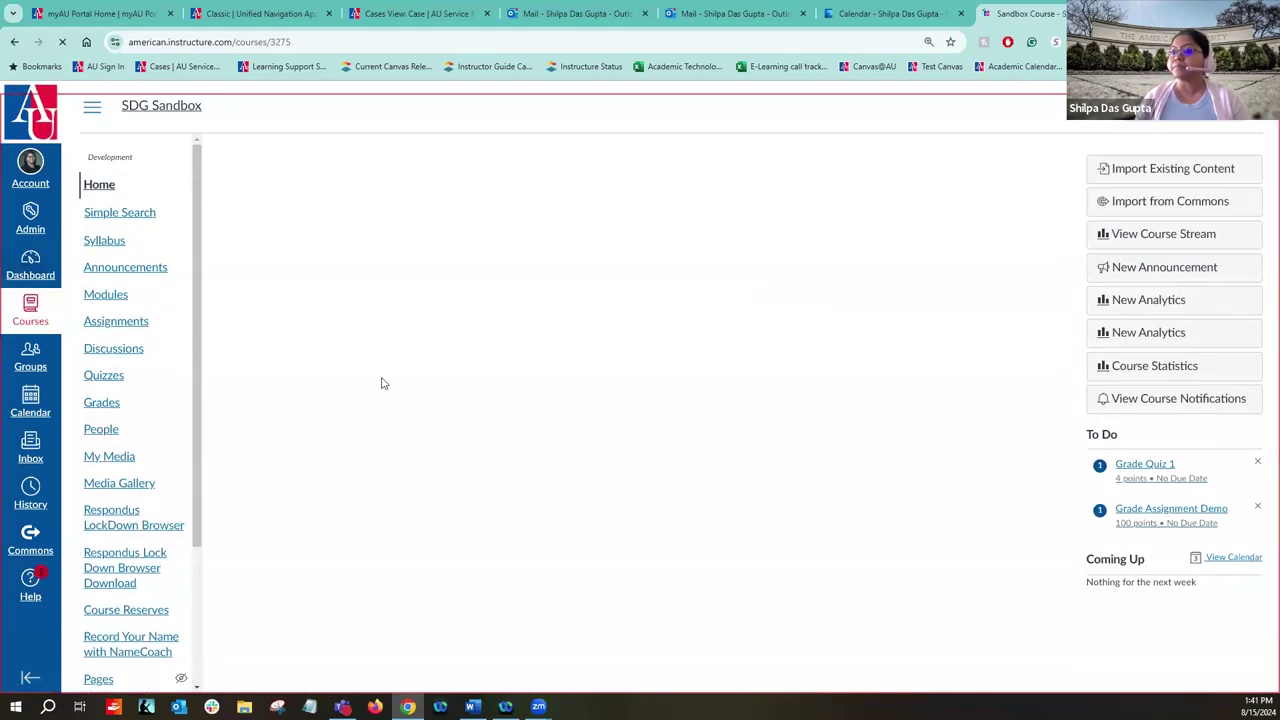
# Step: Open the SDG Sandbox course's People list
pyautogui.click(108, 431)
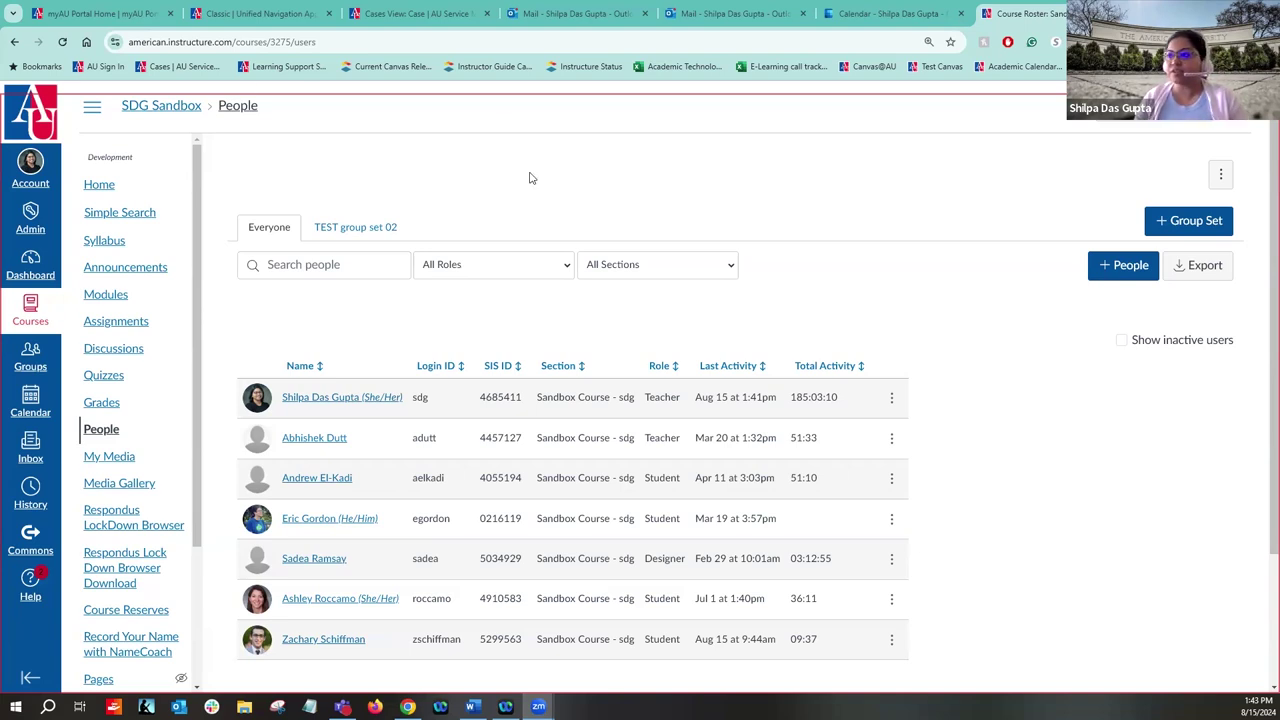
# Step: Return to the SDG Sandbox Home page using keyboard focus on the Home link
pyautogui.click(571, 180)
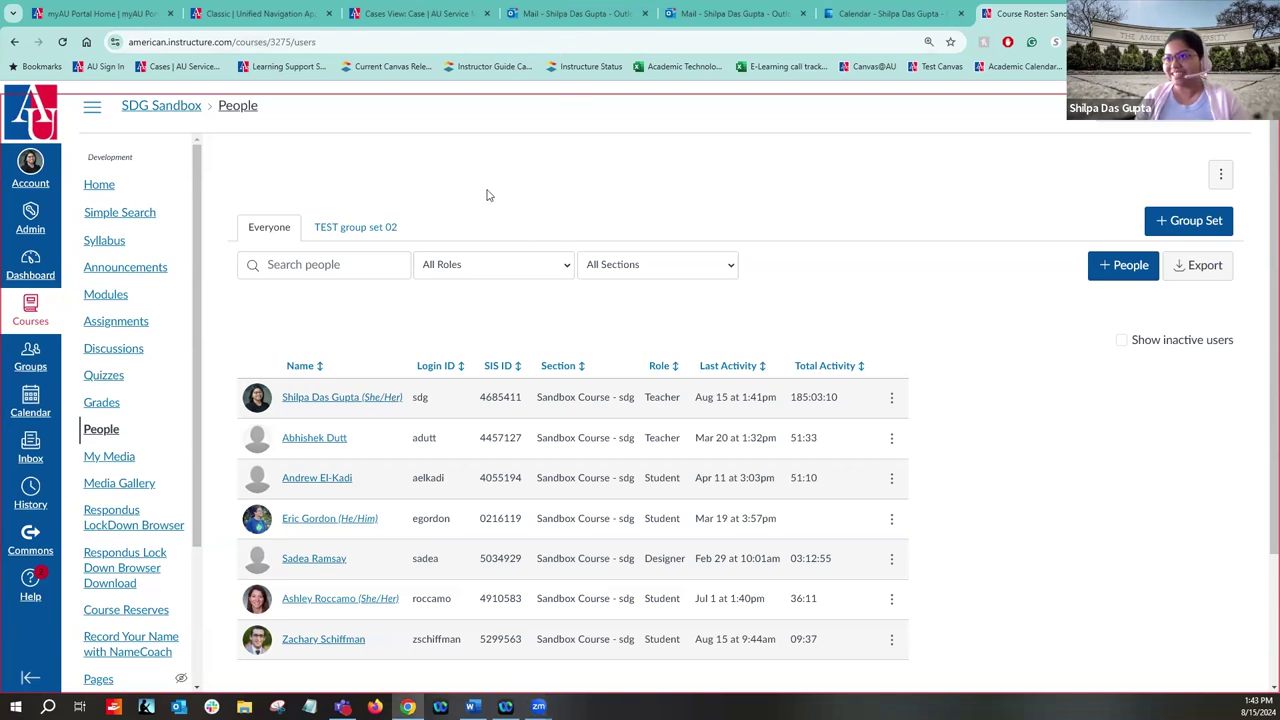
pyautogui.press('Tab')
pyautogui.press('Tab')
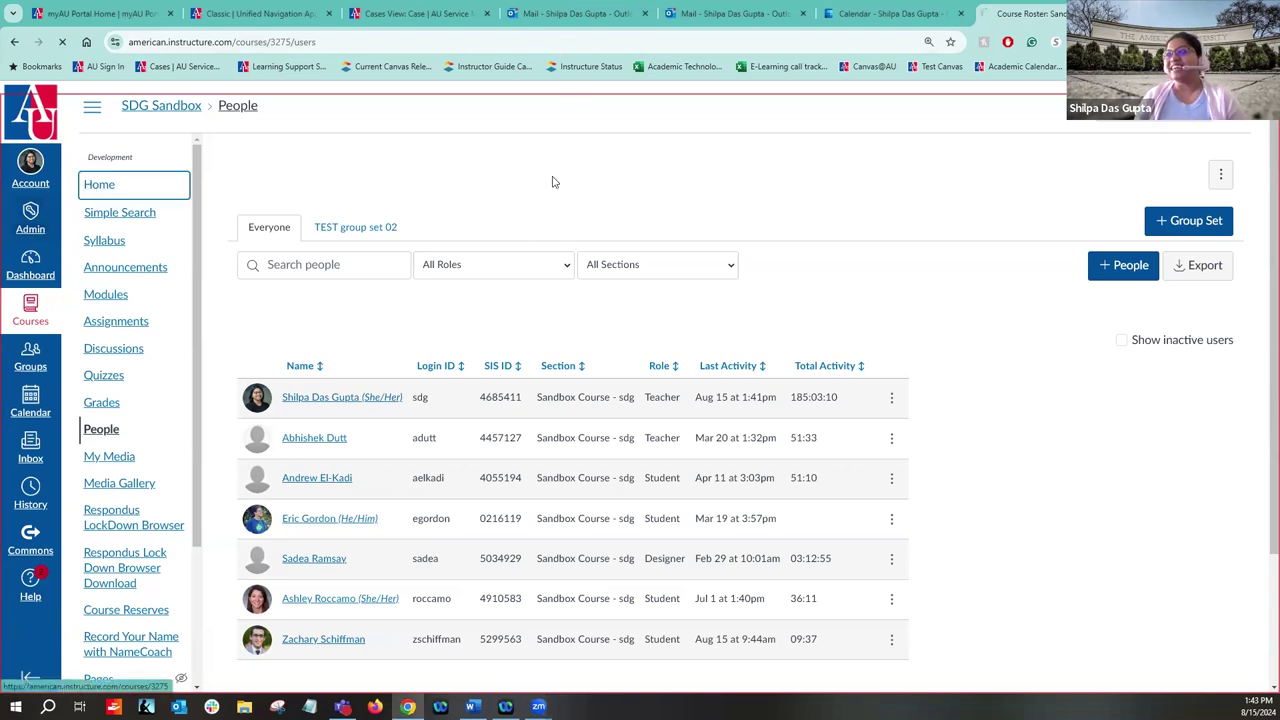
pyautogui.press('Return')
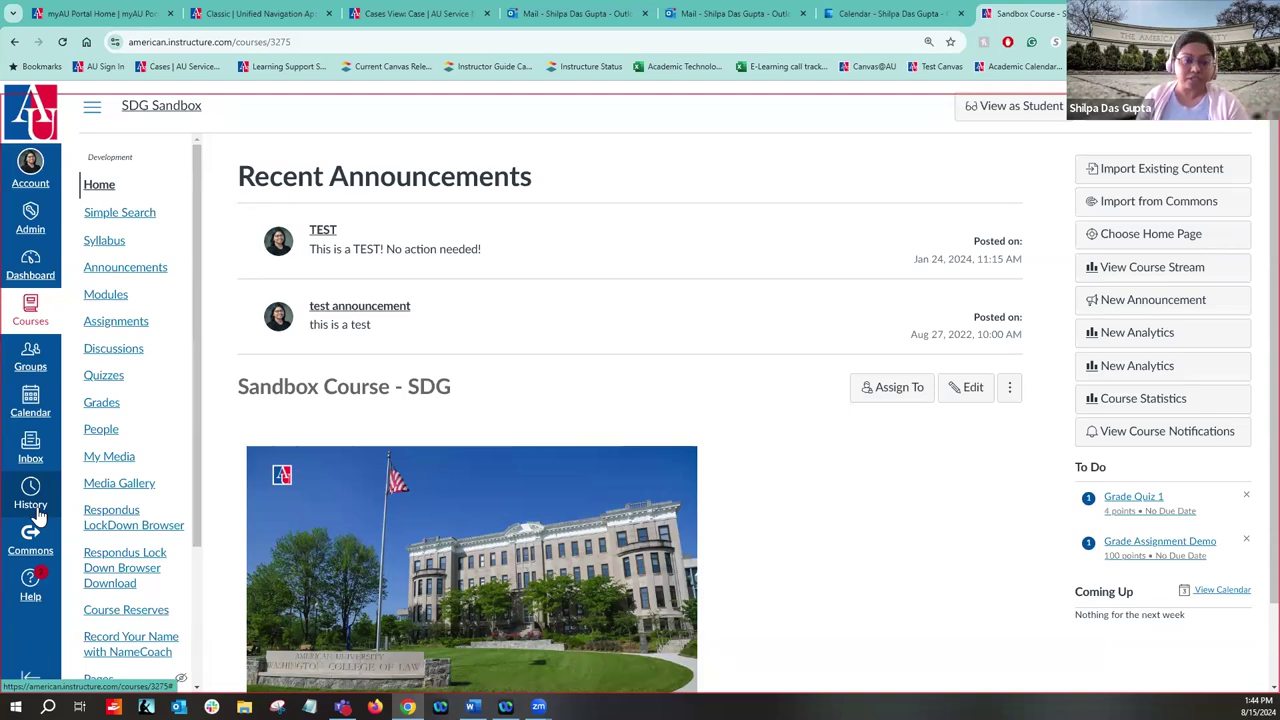
# Step: Open the Calendar in August 2024 month view
pyautogui.click(35, 411)
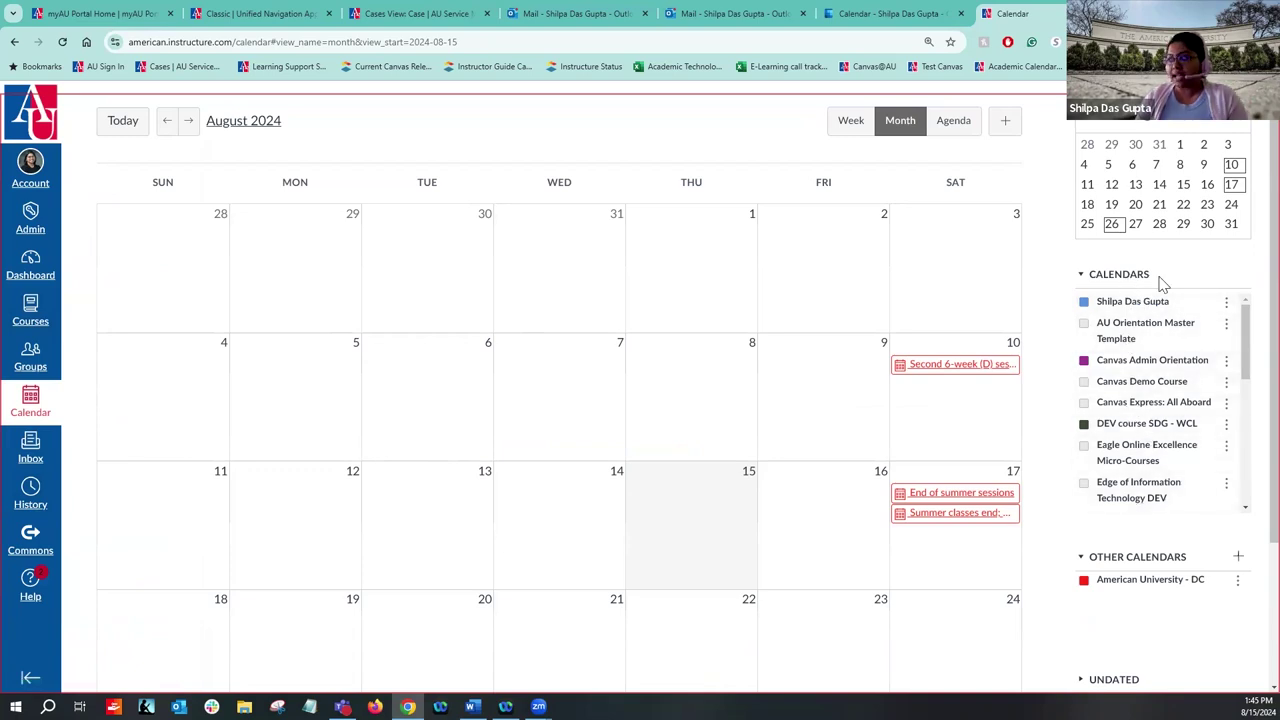
pyautogui.click(1228, 306)
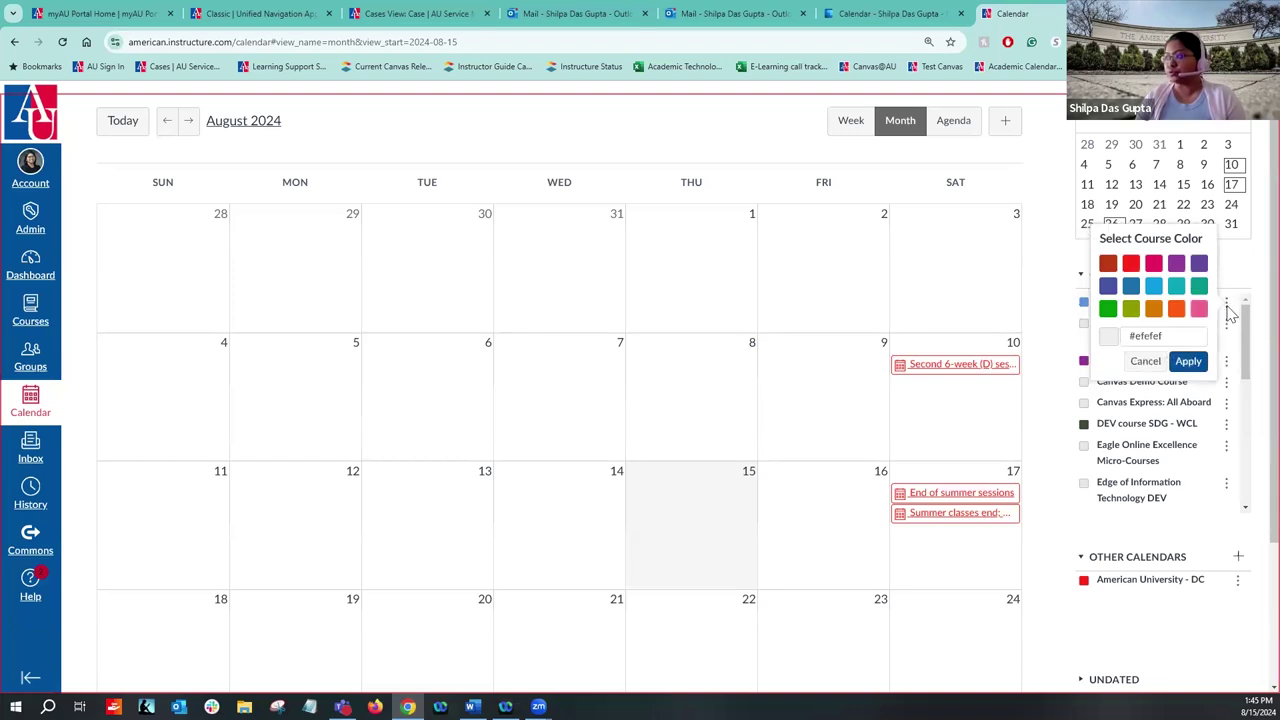
pyautogui.click(1230, 283)
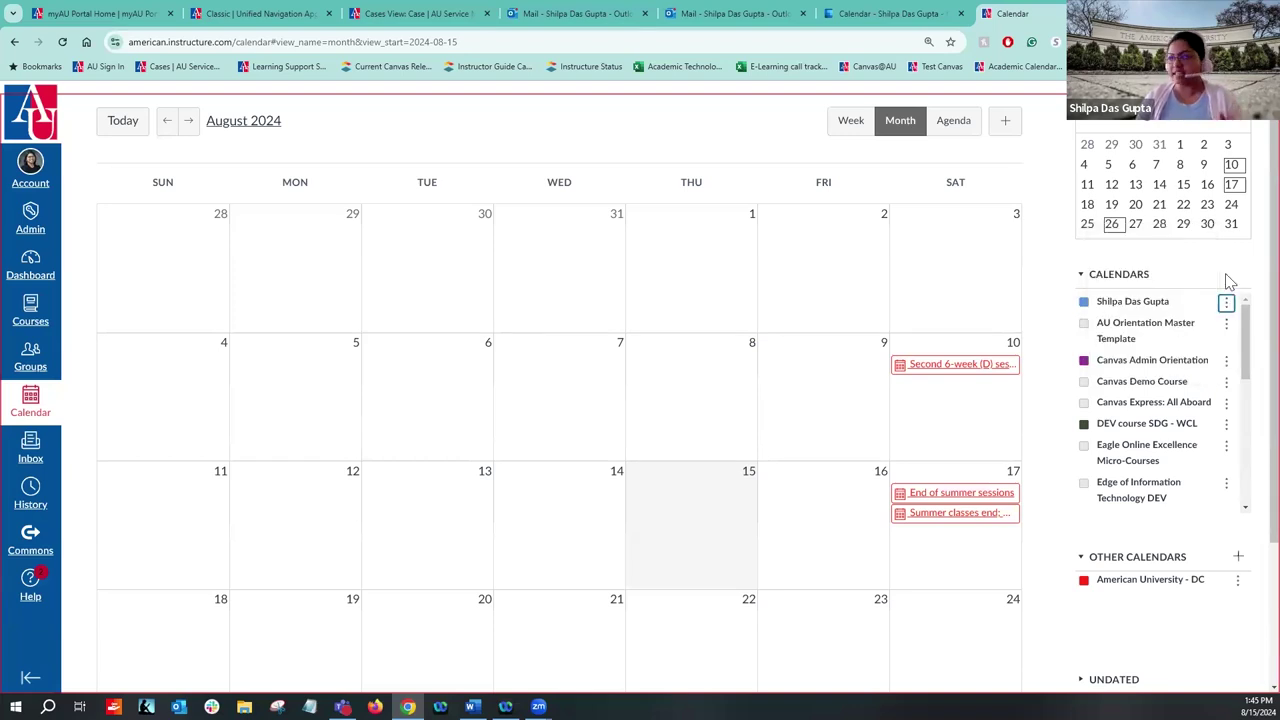
pyautogui.click(1084, 302)
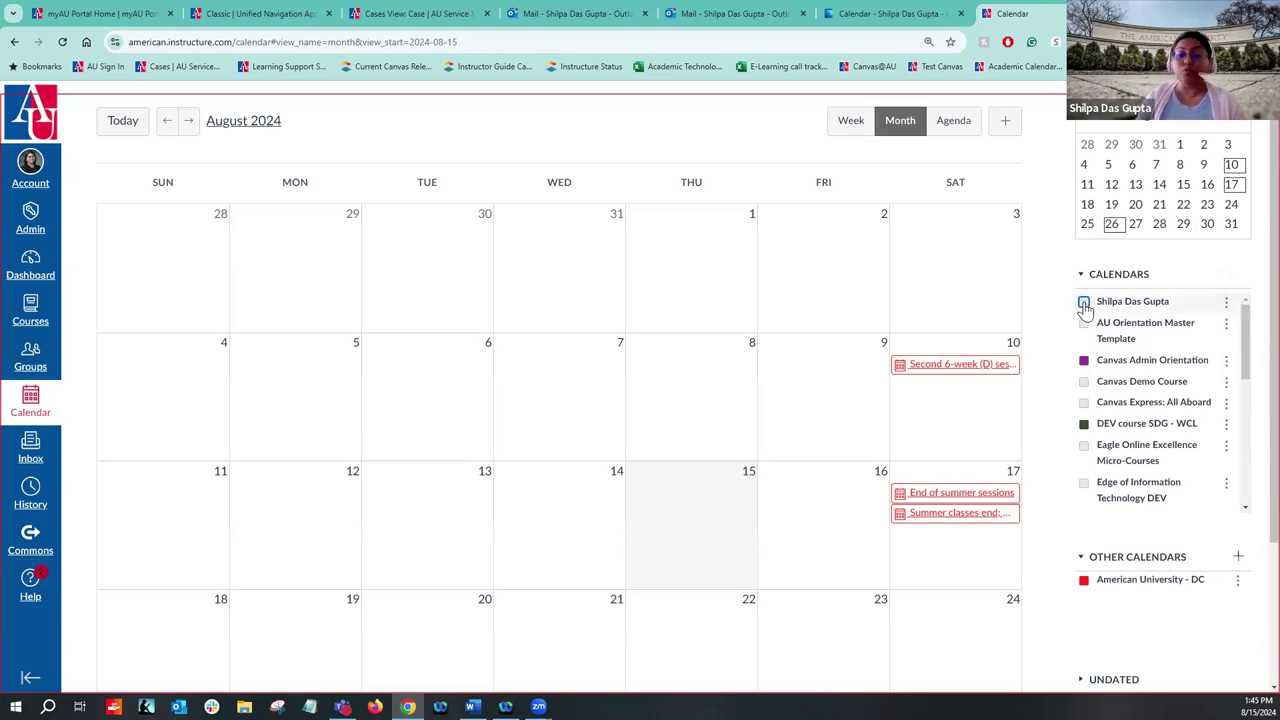
pyautogui.click(1084, 302)
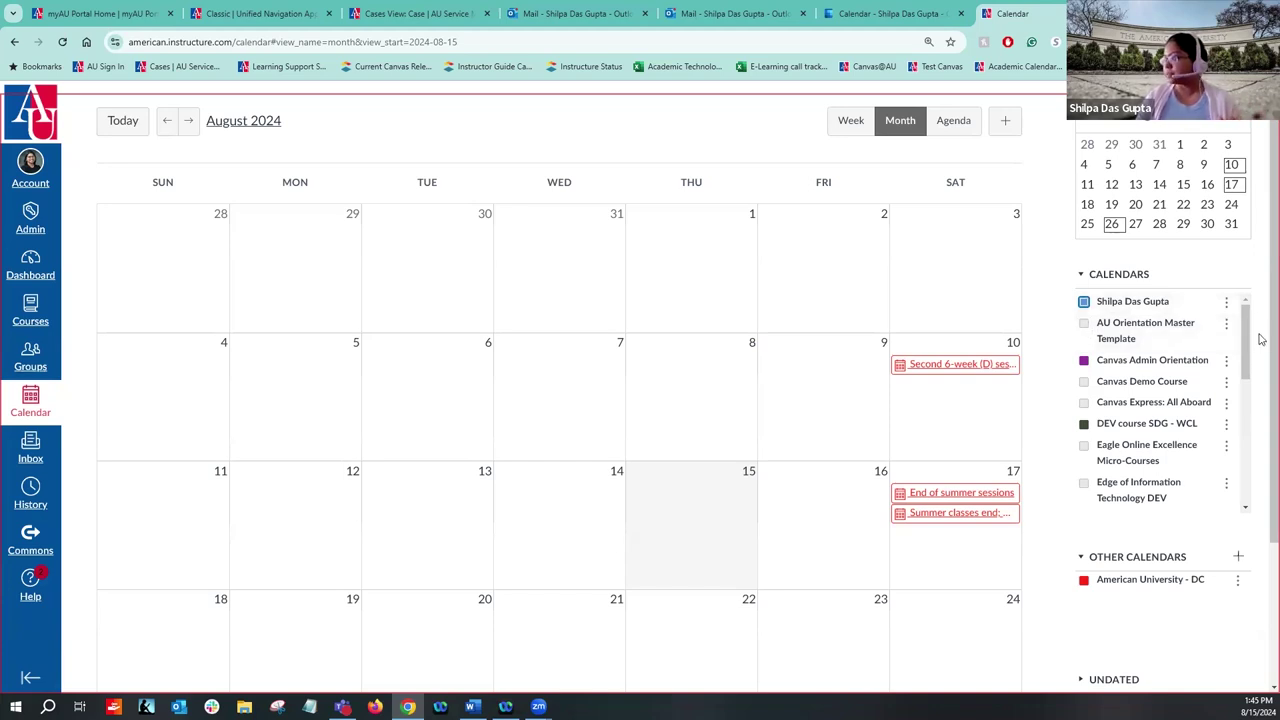
# Step: Remove American University - DC from Other Calendars and bring up Select Calendars
pyautogui.scroll(-1, 1258, 354)
pyautogui.scroll(-1, 1260, 433)
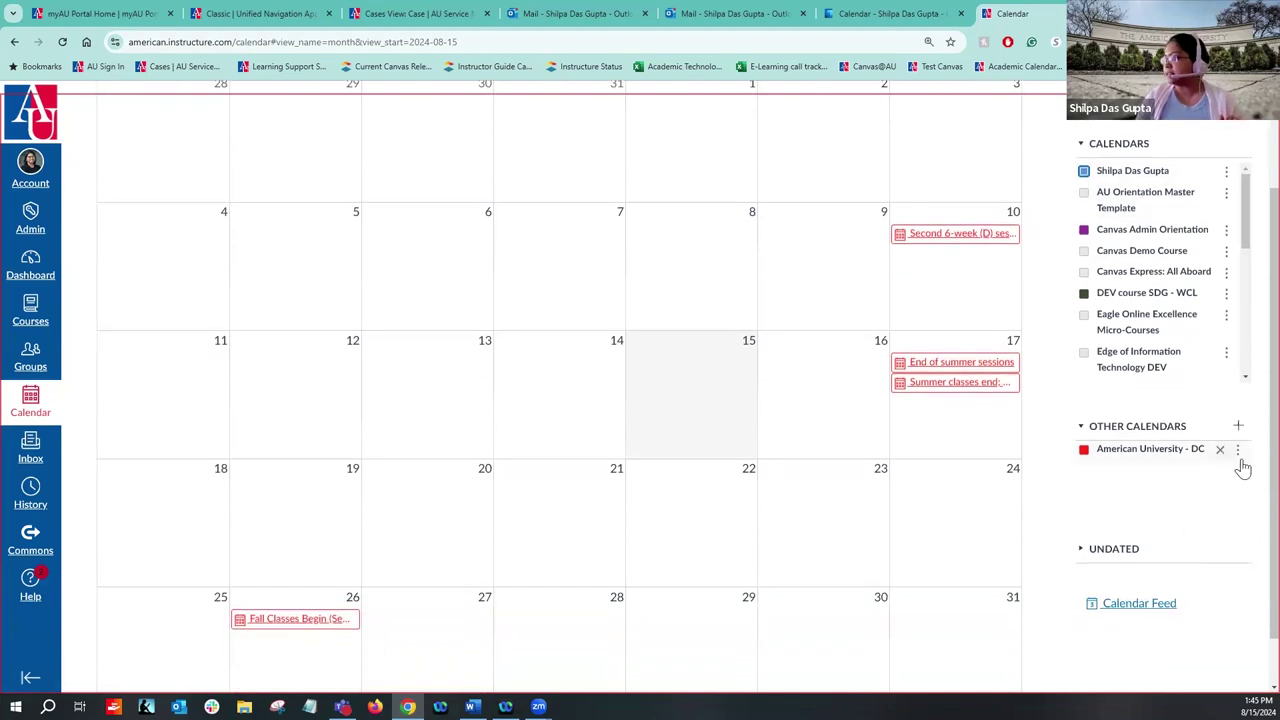
pyautogui.click(1221, 449)
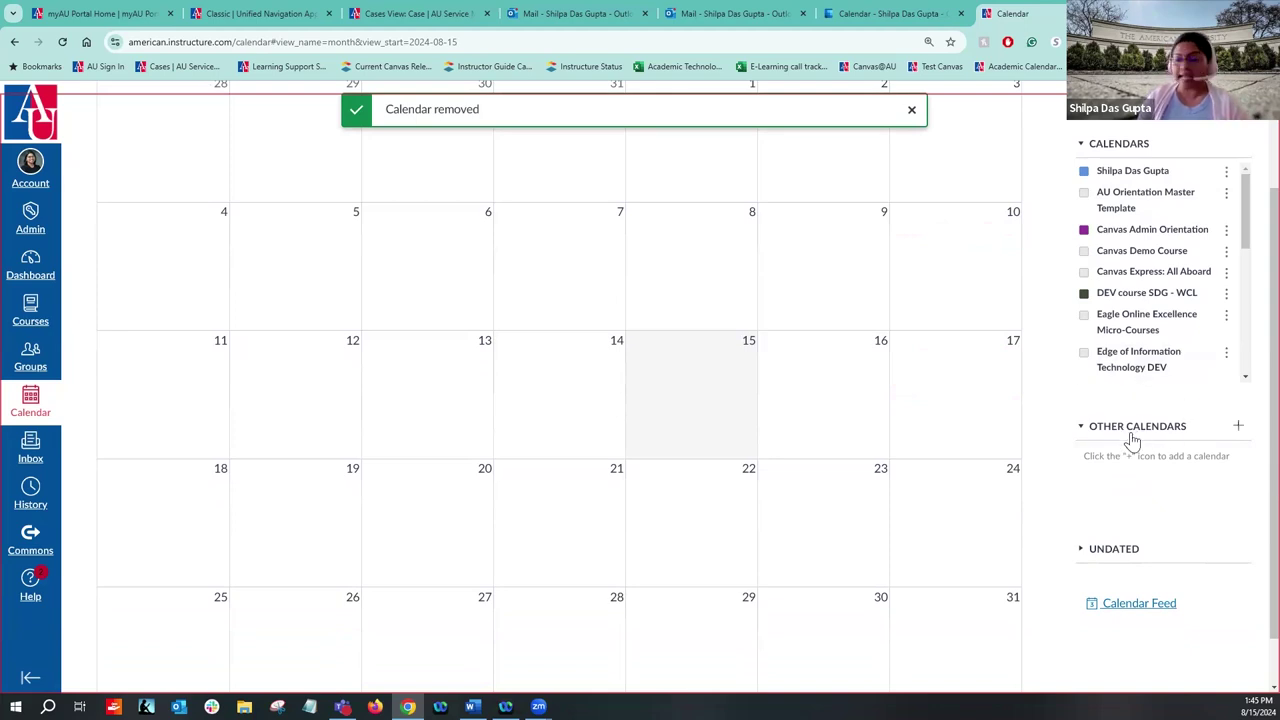
pyautogui.click(1238, 426)
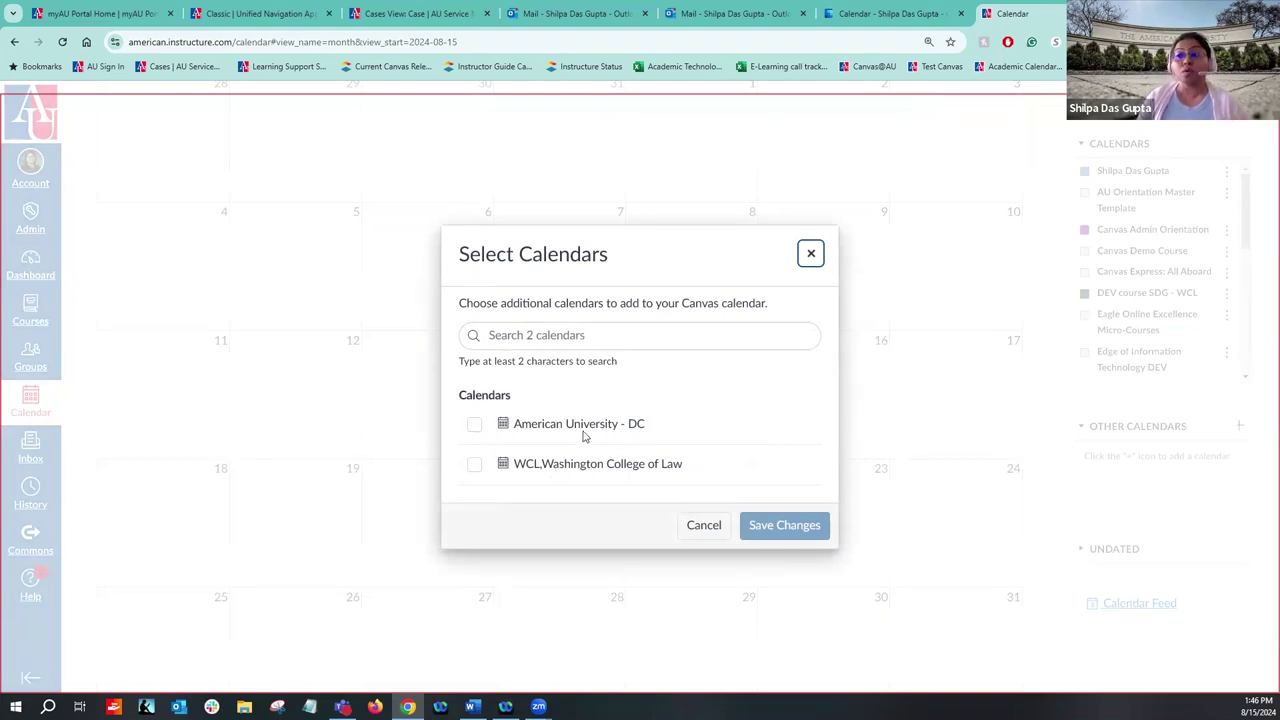
# Step: Re-add American University - DC in Select Calendars and save the selection
pyautogui.click(475, 426)
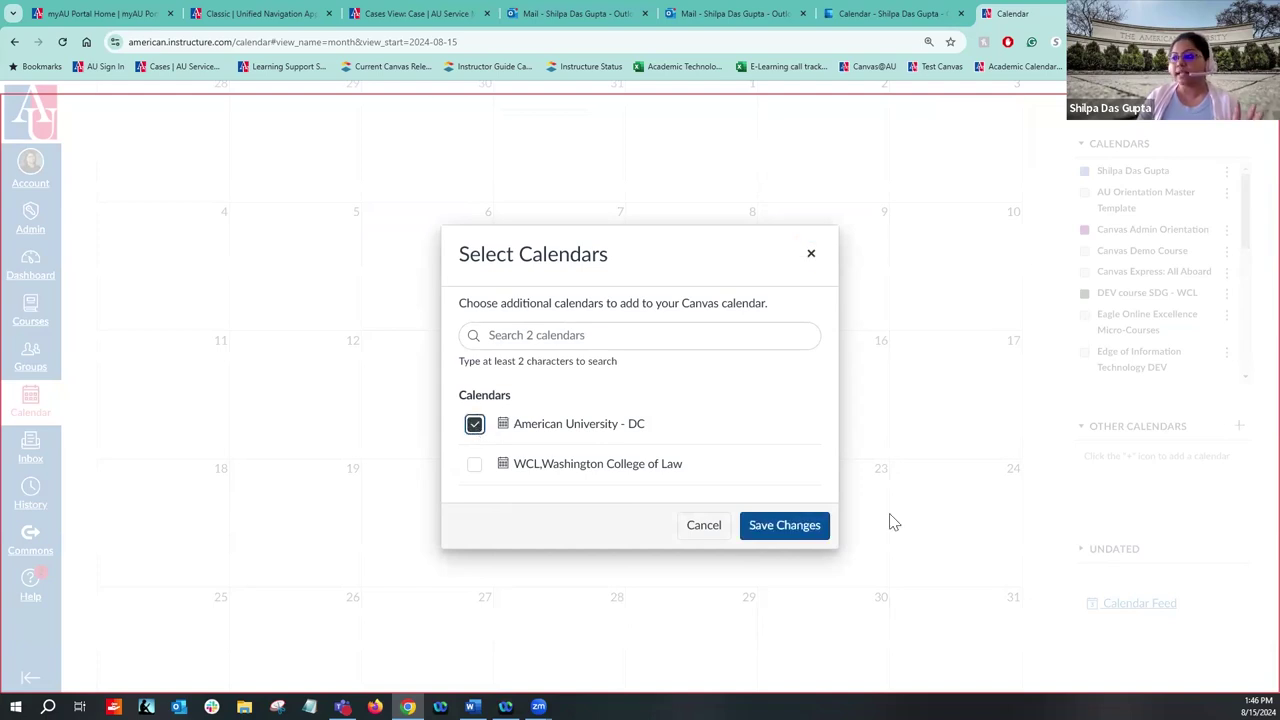
pyautogui.click(777, 524)
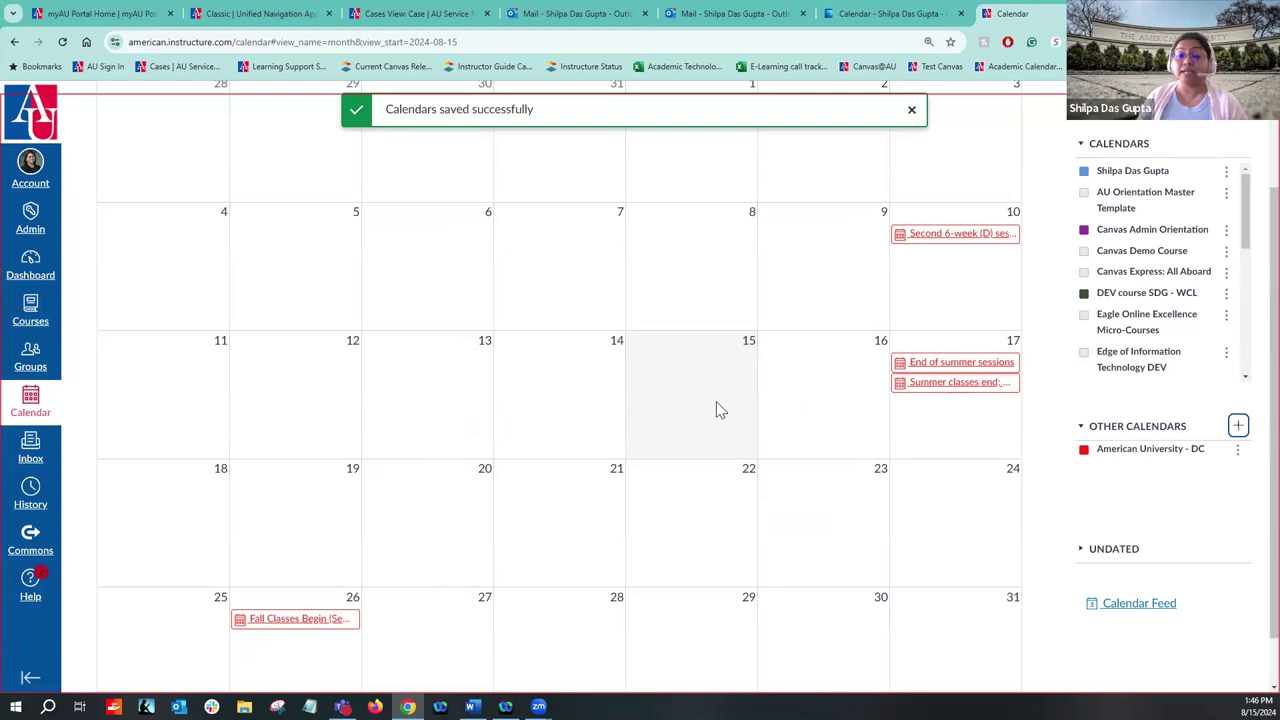
pyautogui.scroll(2, 716, 409)
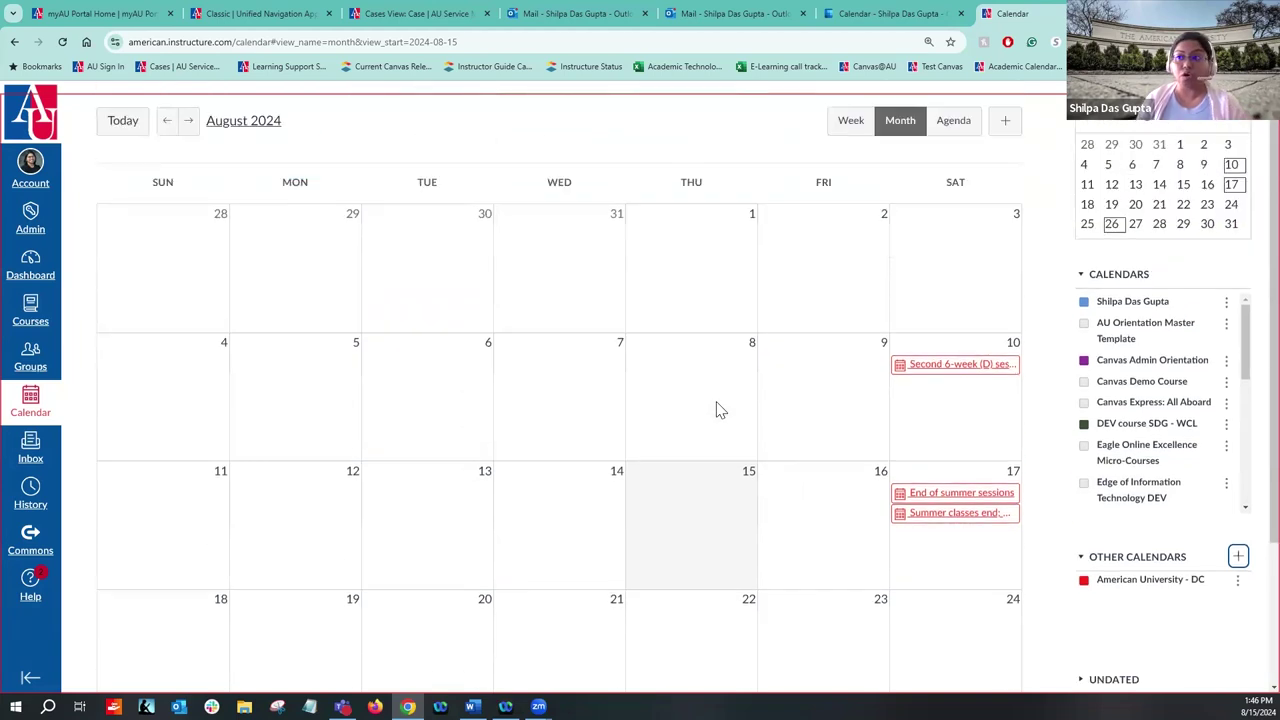
# Step: Advance the month calendar to September 2024
pyautogui.click(188, 121)
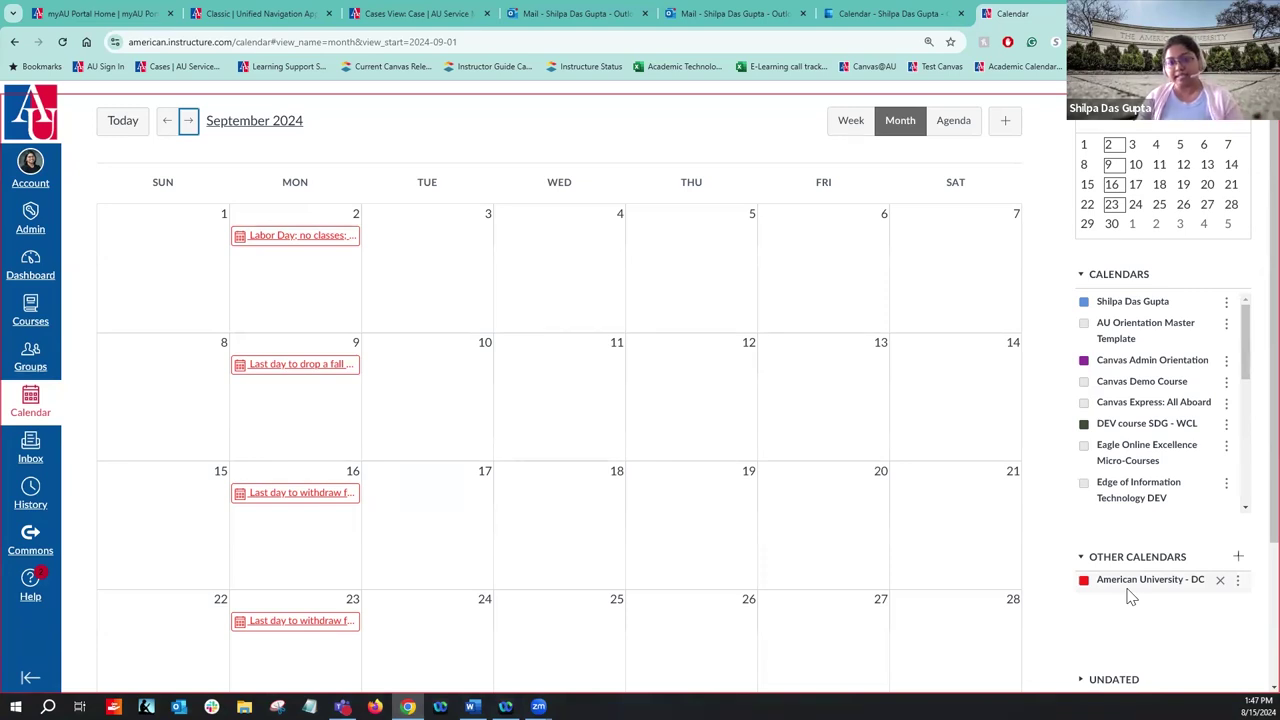
pyautogui.click(483, 149)
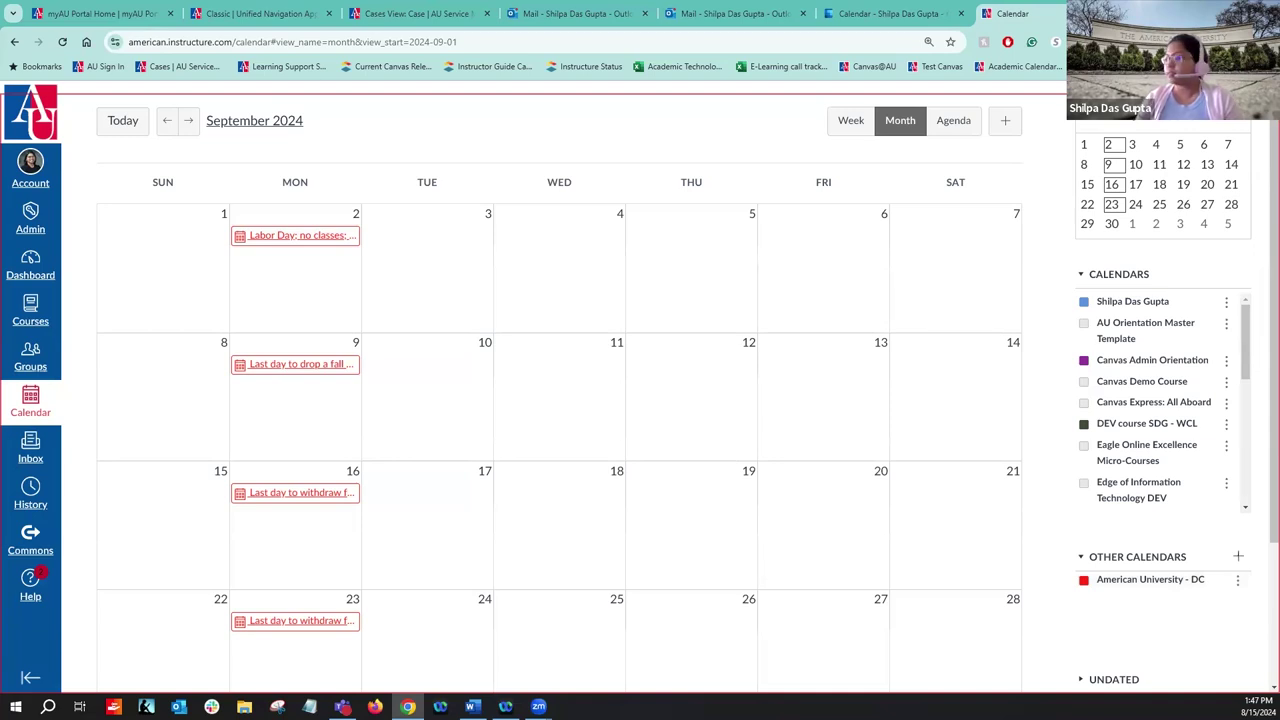
# Step: Go to the Dashboard through the Courses menu and open the Sandbox Course - SDG card
pyautogui.click(40, 316)
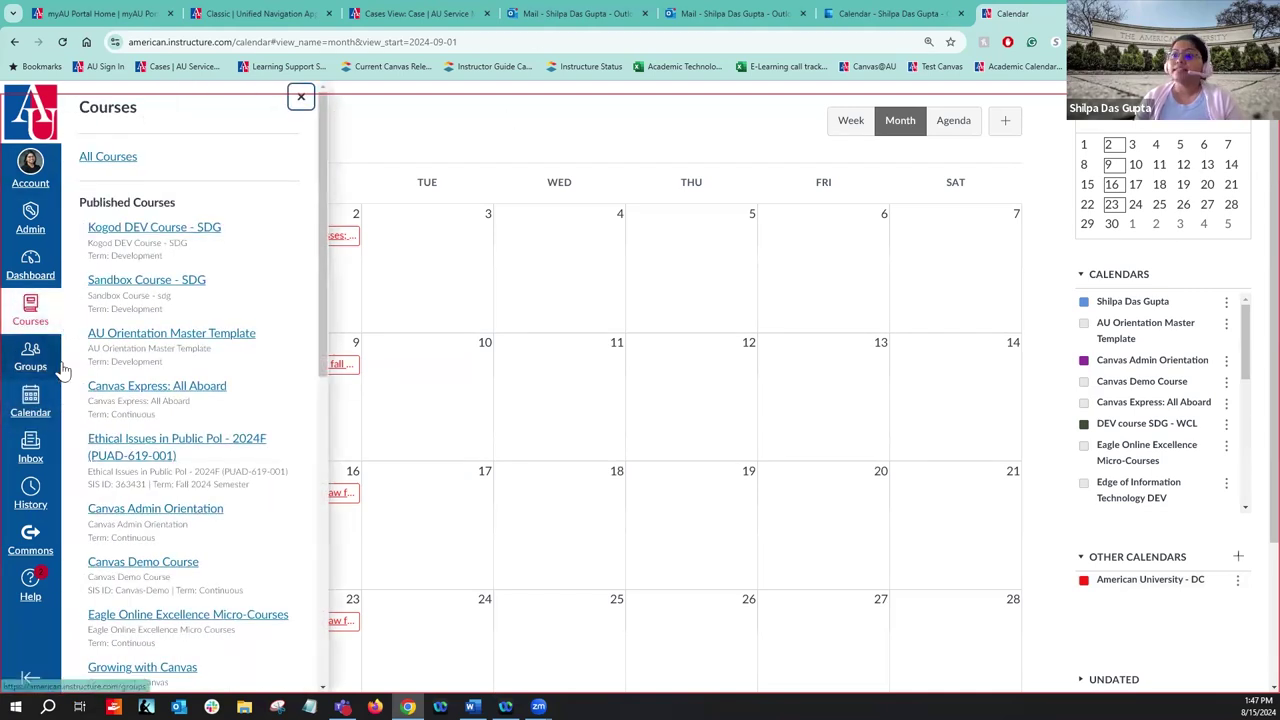
pyautogui.click(30, 262)
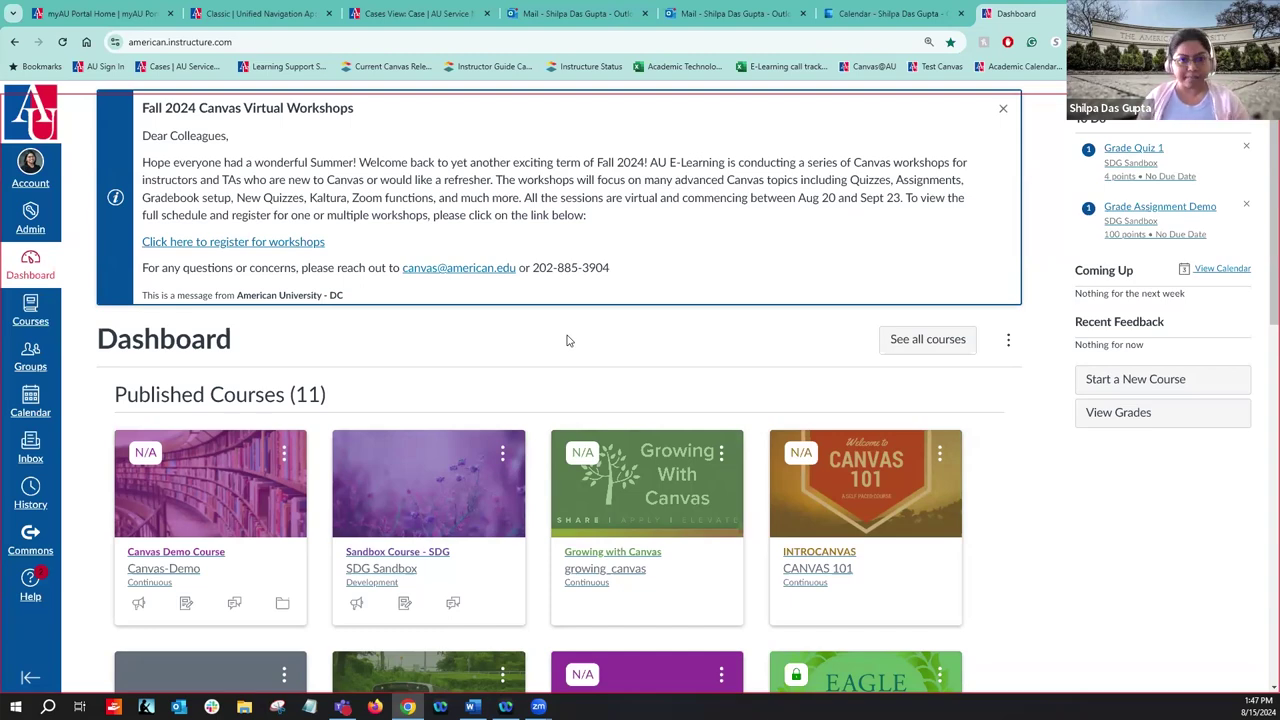
pyautogui.scroll(-2, 551, 357)
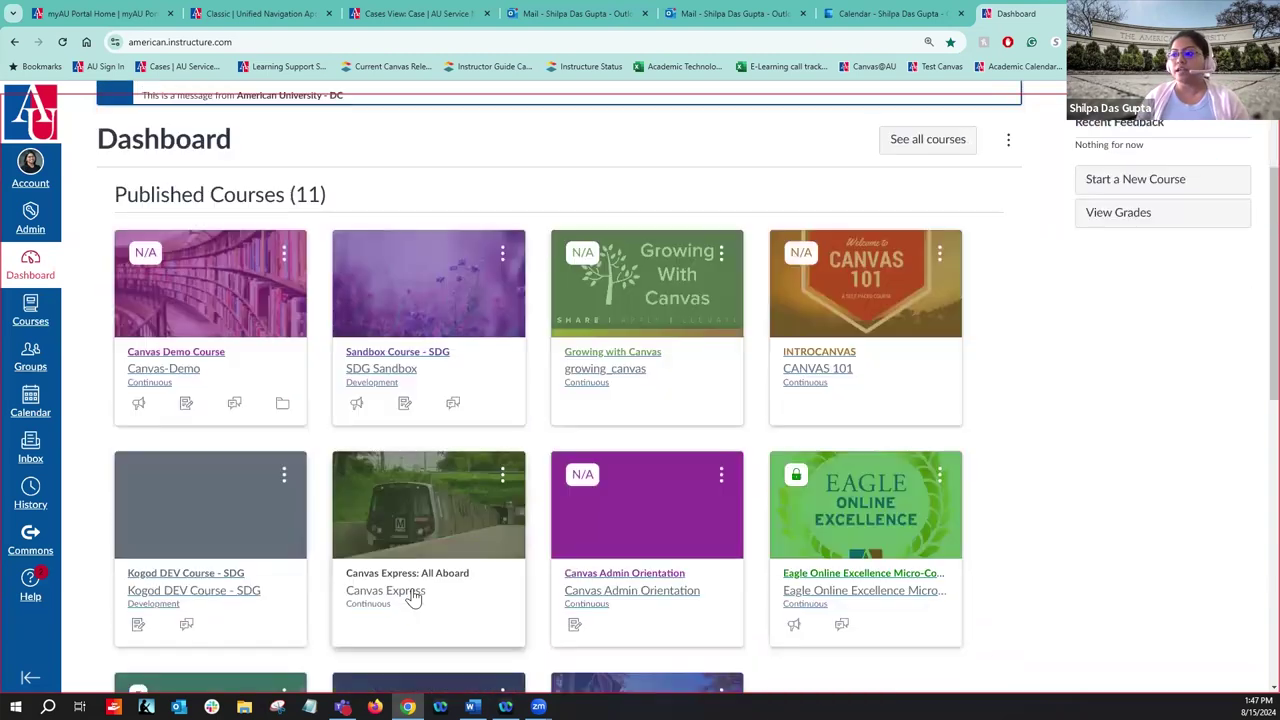
pyautogui.click(395, 375)
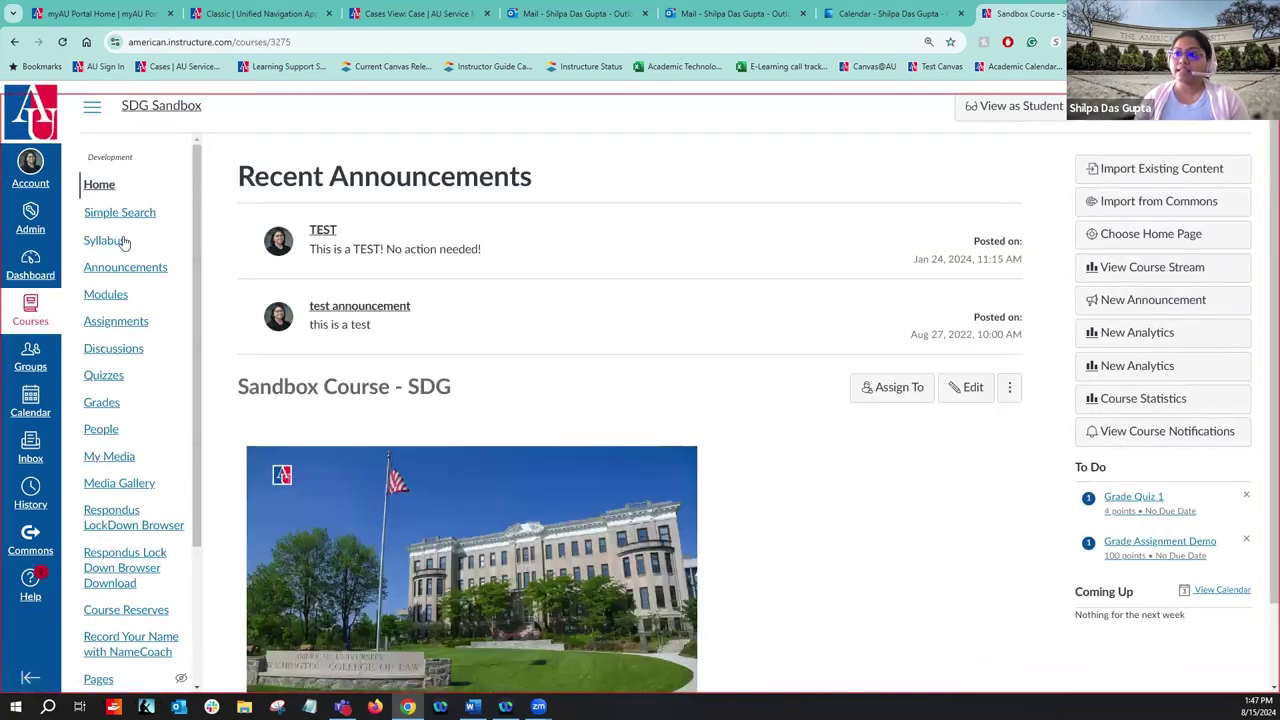
# Step: Open the Settings page of Sandbox Course - SDG to see its course details
pyautogui.scroll(-2, 130, 260)
pyautogui.scroll(-1, 127, 252)
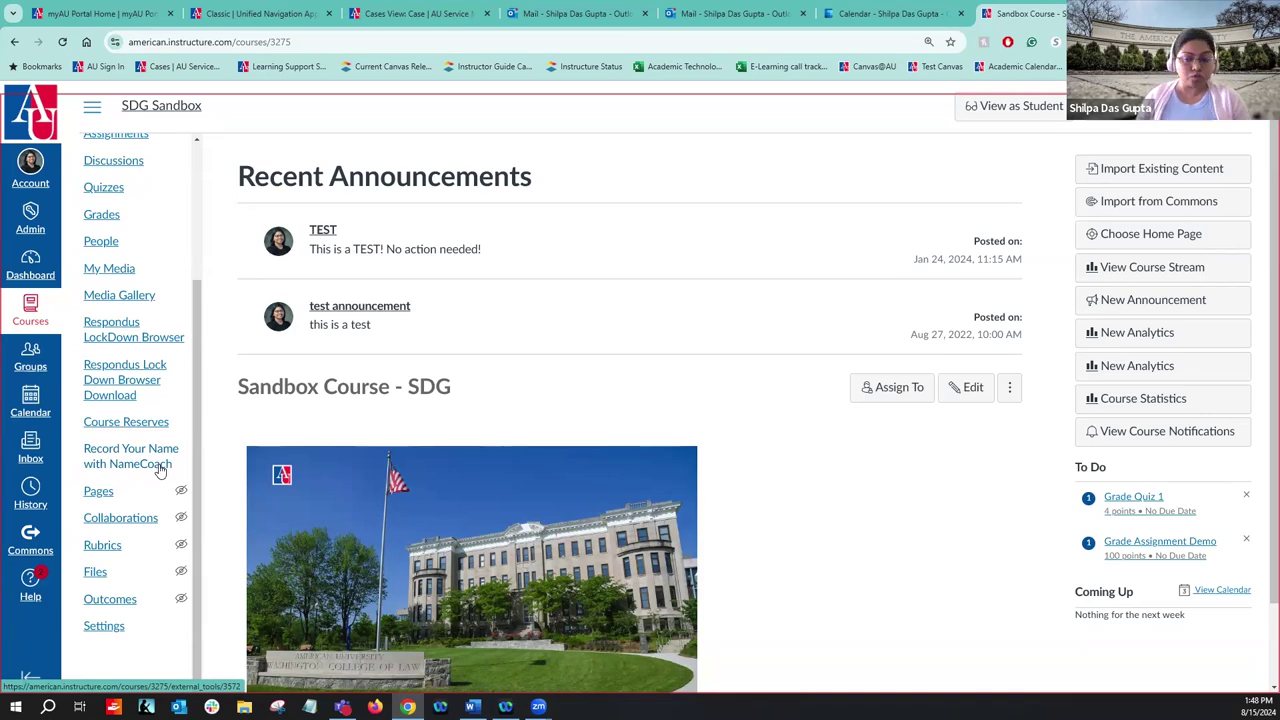
pyautogui.click(116, 627)
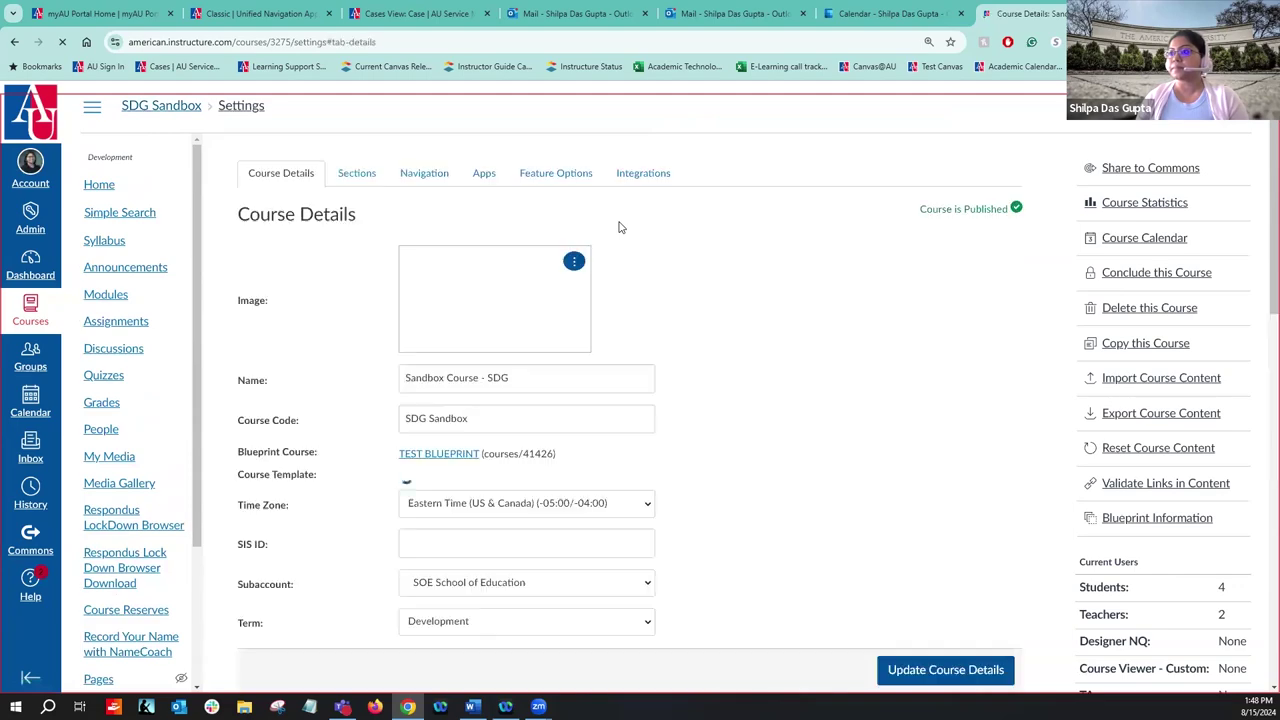
# Step: On the Navigation tab, disable Record Your Name with NameCoach
pyautogui.click(428, 176)
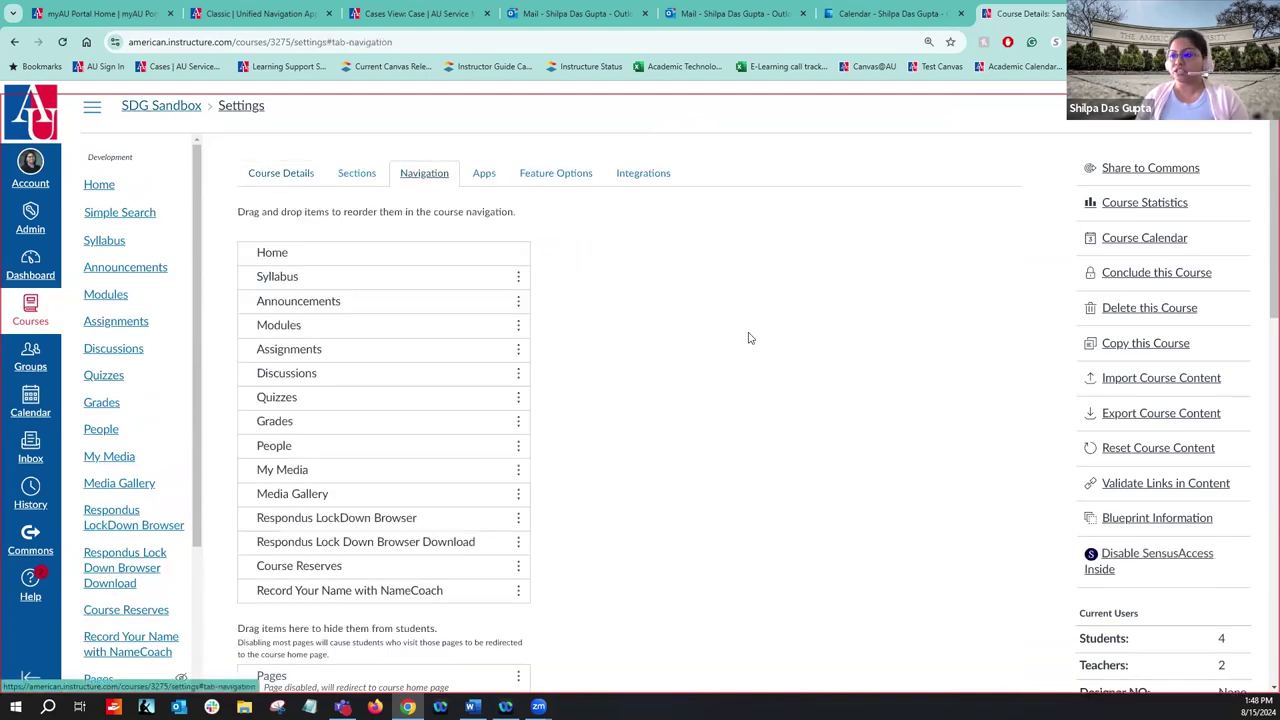
pyautogui.scroll(-3, 748, 337)
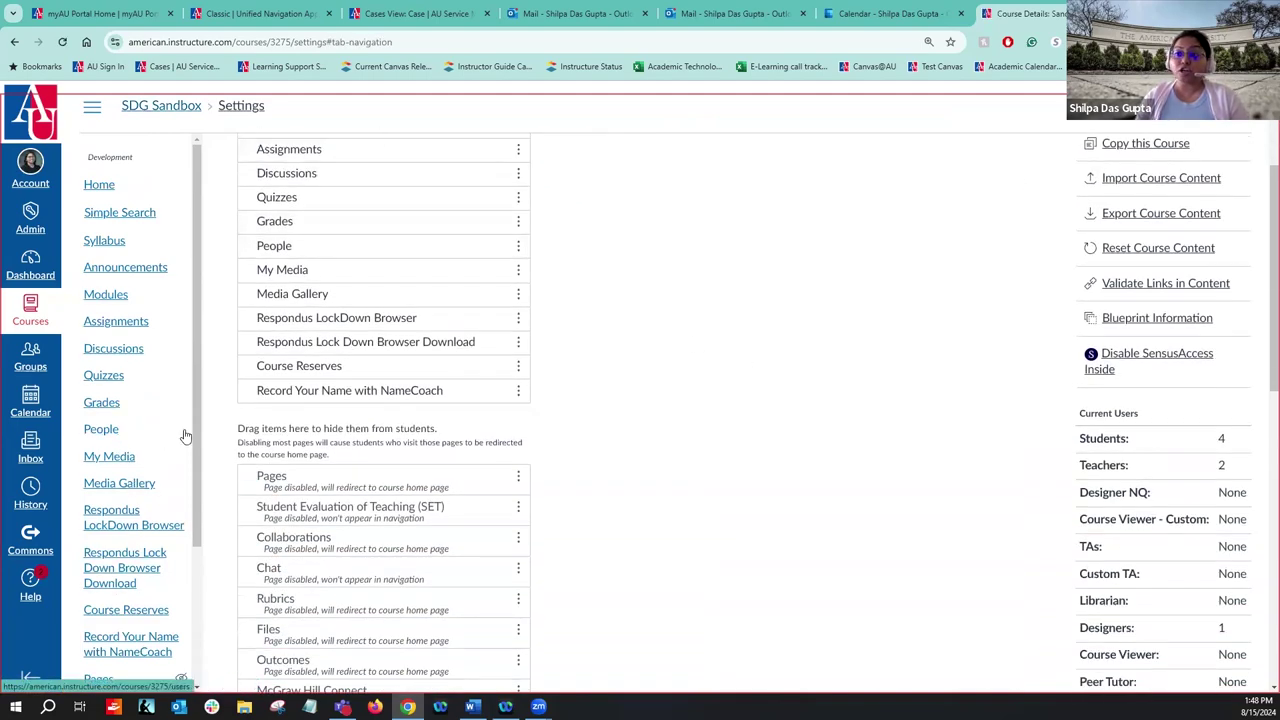
pyautogui.scroll(-2, 788, 341)
pyautogui.scroll(-2, 788, 341)
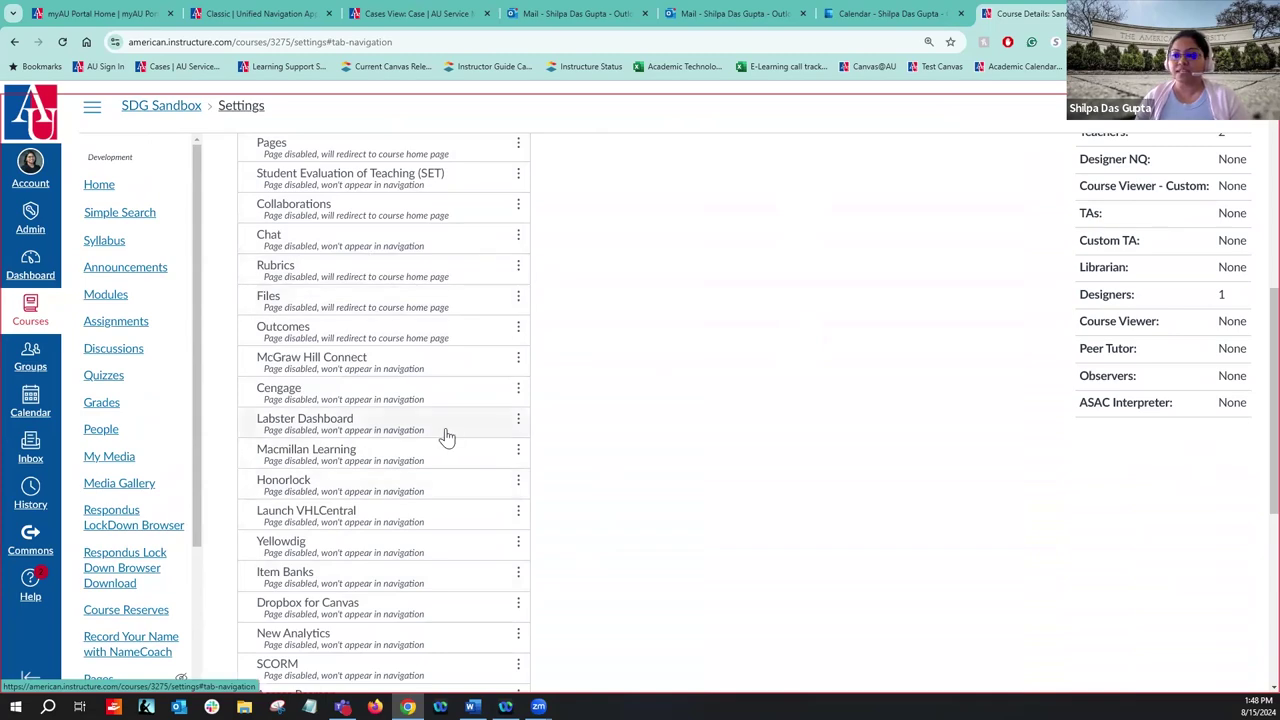
pyautogui.scroll(-3, 445, 434)
pyautogui.scroll(10, 445, 434)
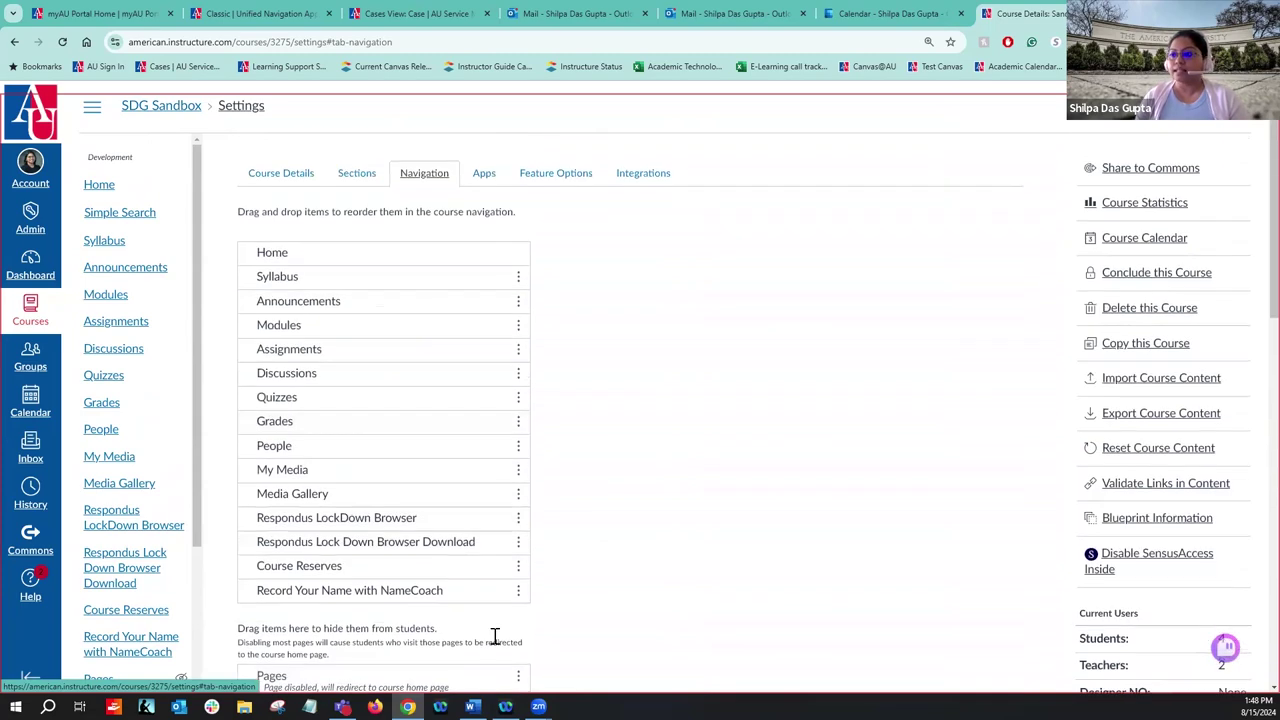
pyautogui.click(518, 592)
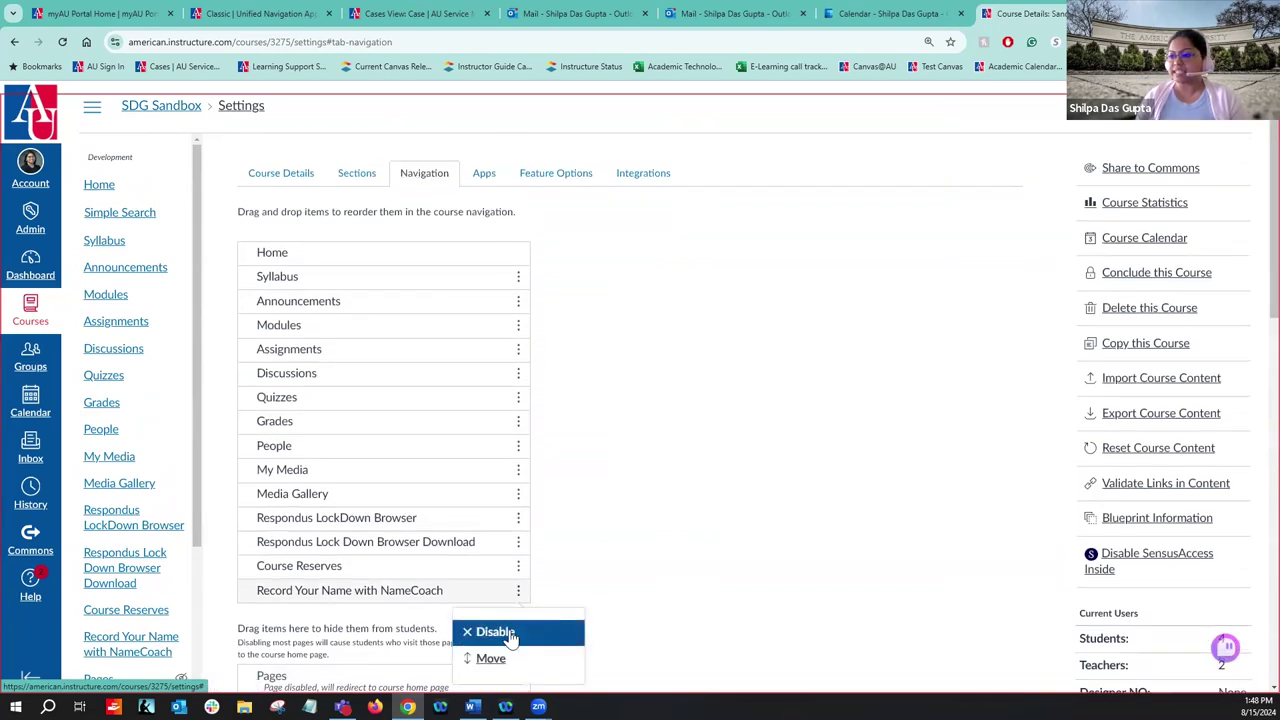
pyautogui.click(475, 632)
# Step: Re-enable NameCoach from the hidden items and save the navigation changes
pyautogui.scroll(-8, 598, 509)
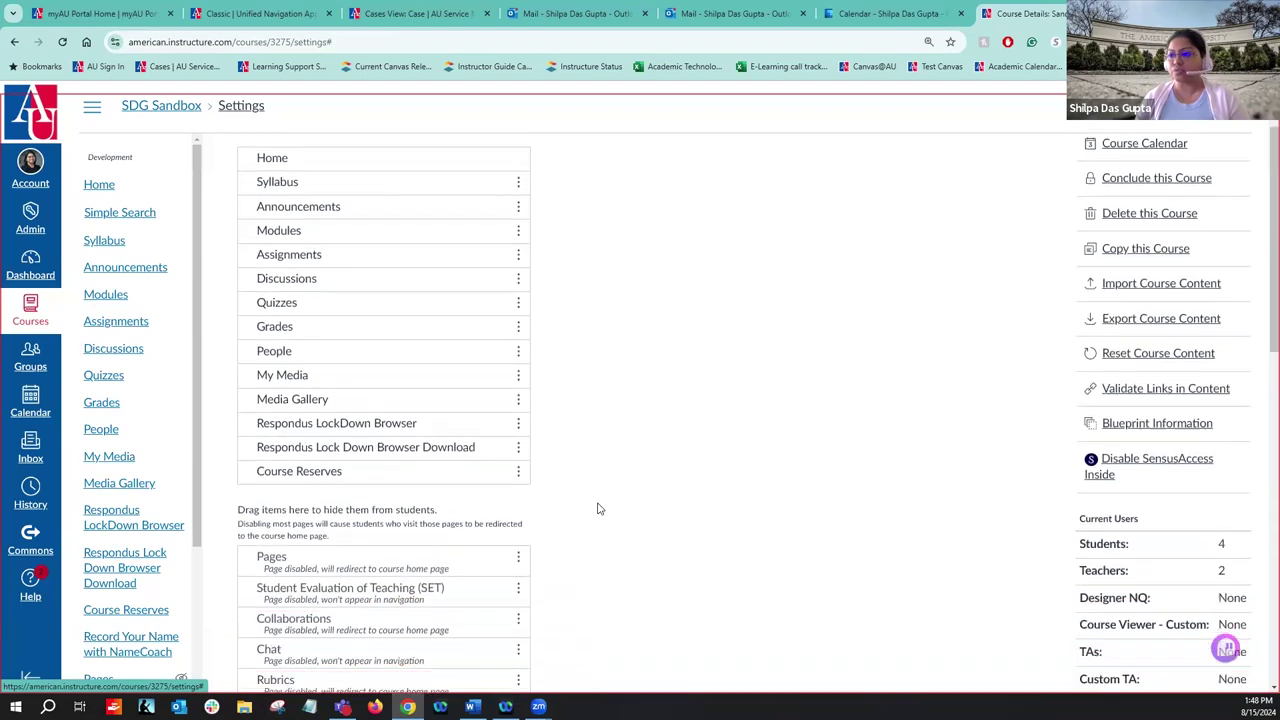
pyautogui.scroll(-4, 596, 508)
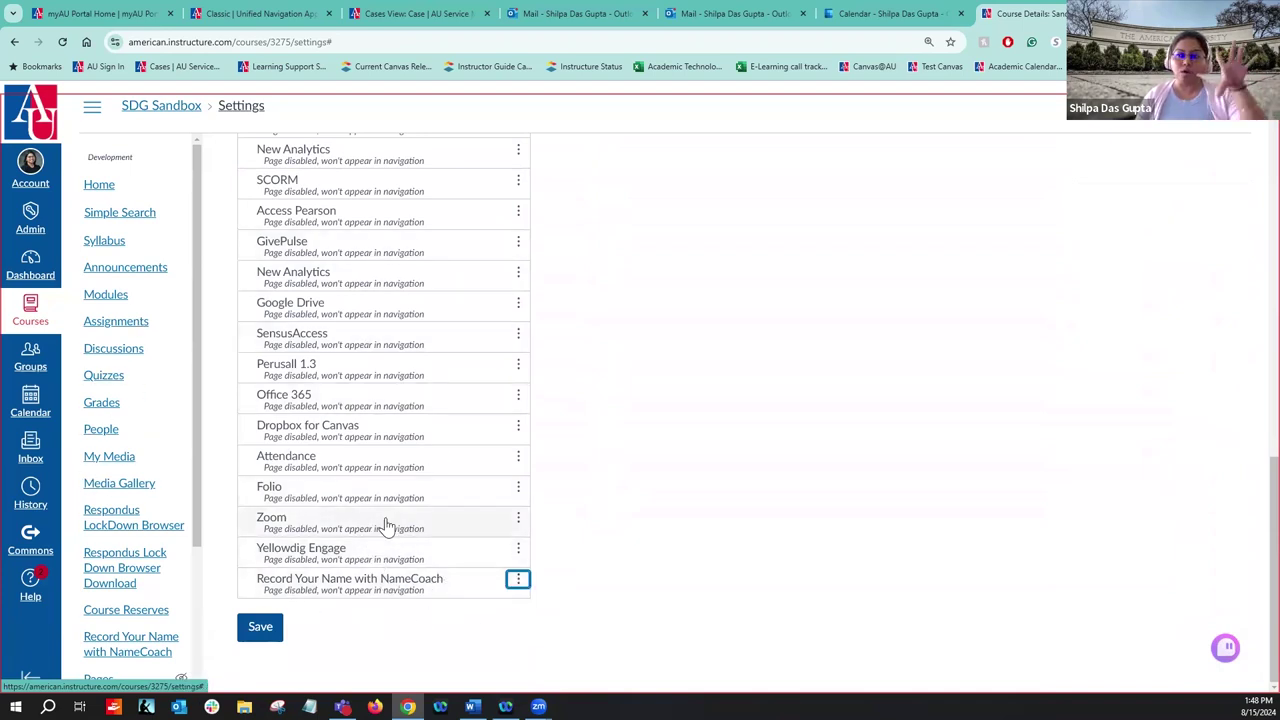
pyautogui.click(518, 581)
pyautogui.click(492, 622)
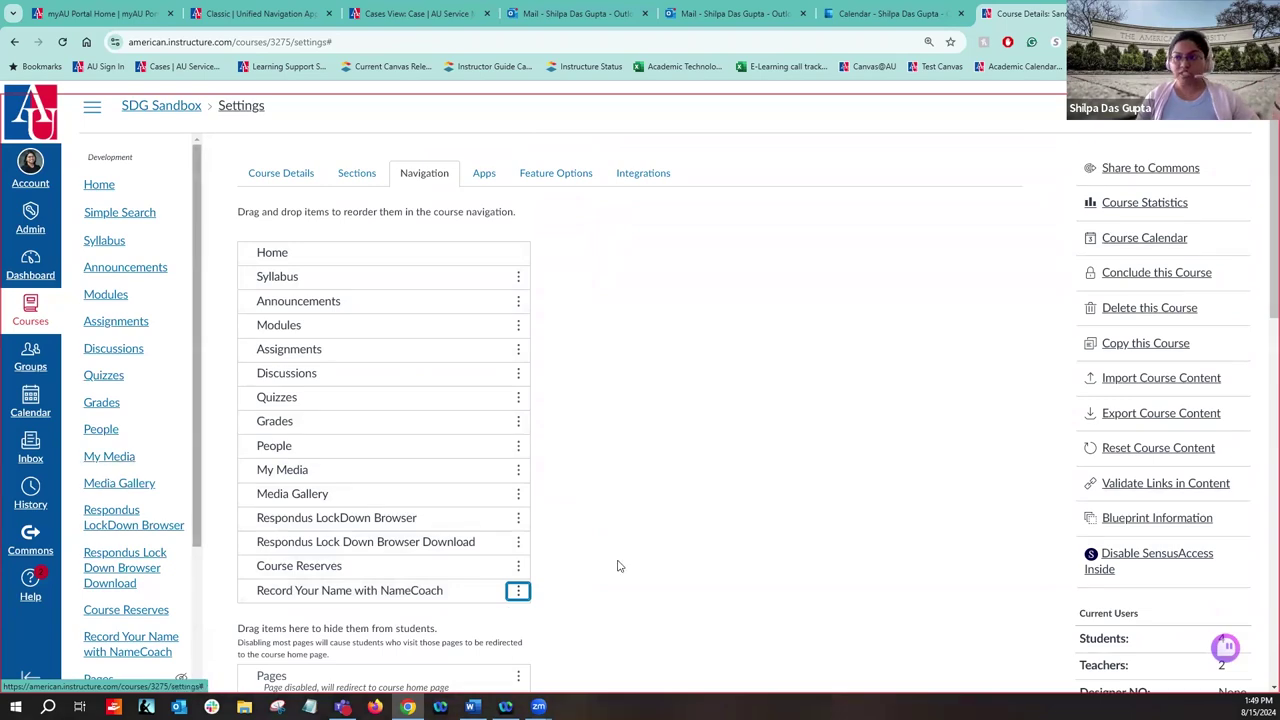
pyautogui.scroll(-10, 669, 474)
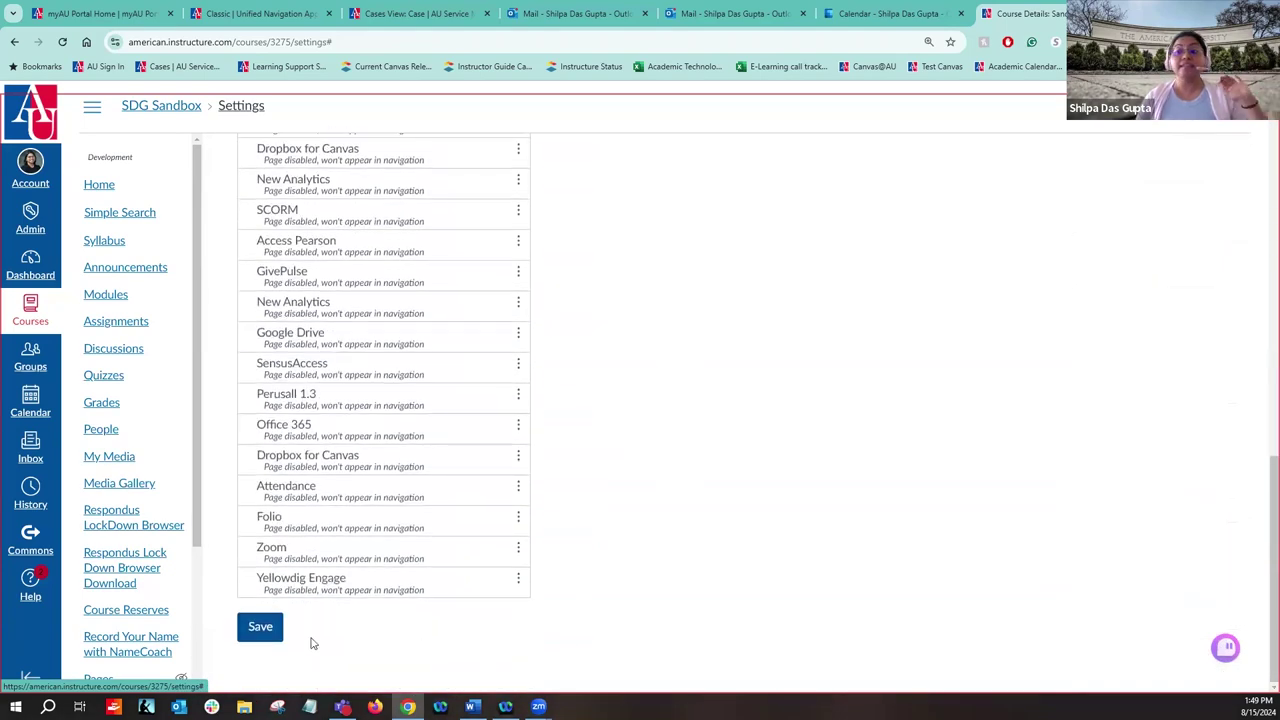
pyautogui.click(261, 634)
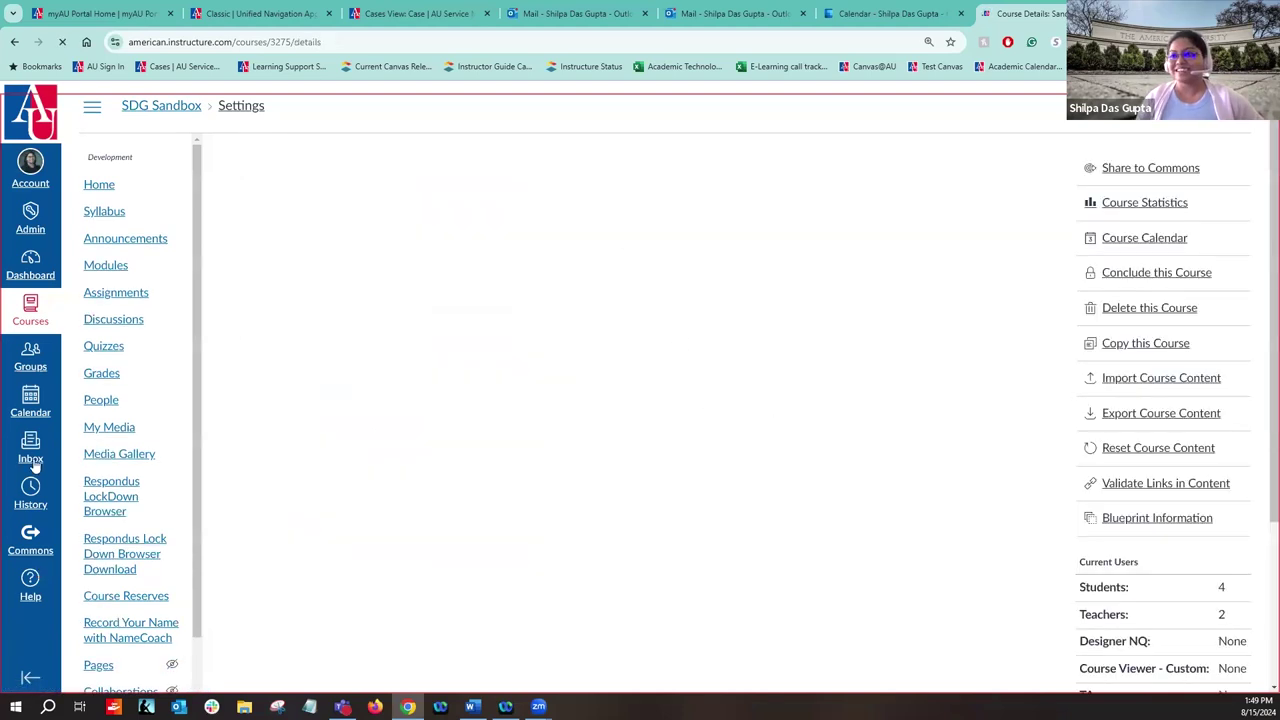
# Step: Open Record Your Name with NameCoach and choose Don't show again on its feedback popup
pyautogui.scroll(-2, 200, 400)
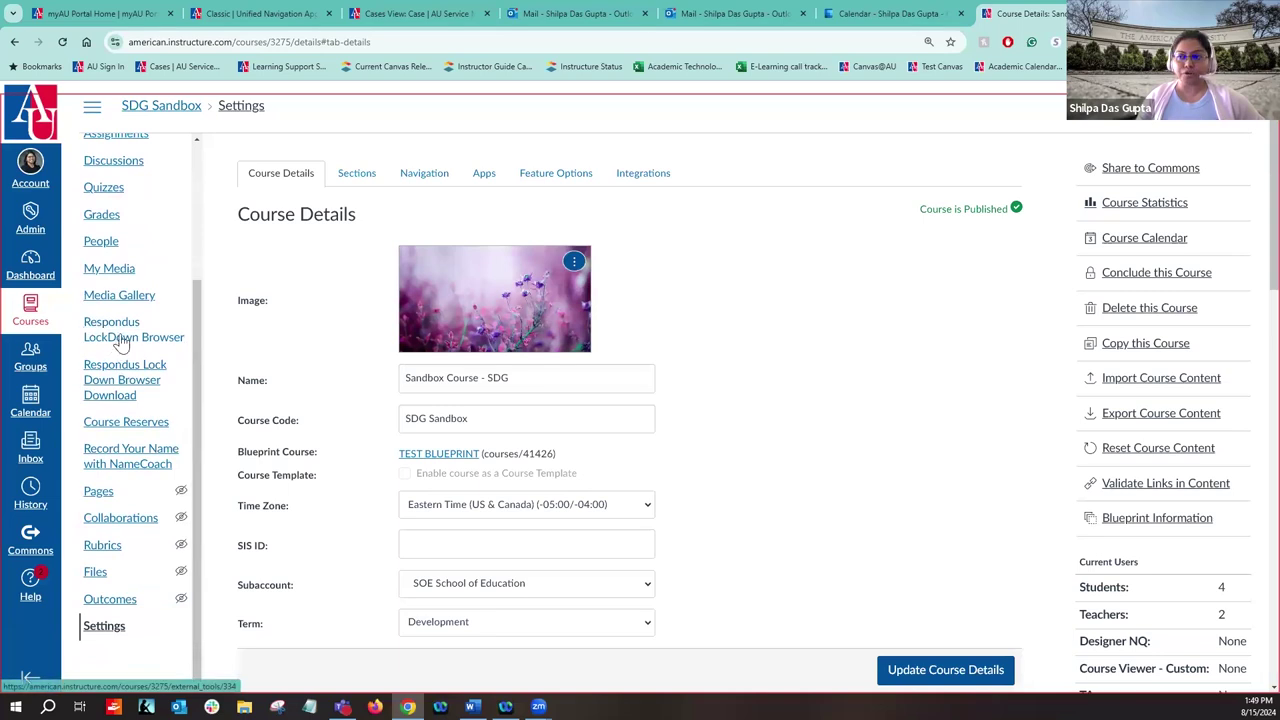
pyautogui.click(165, 456)
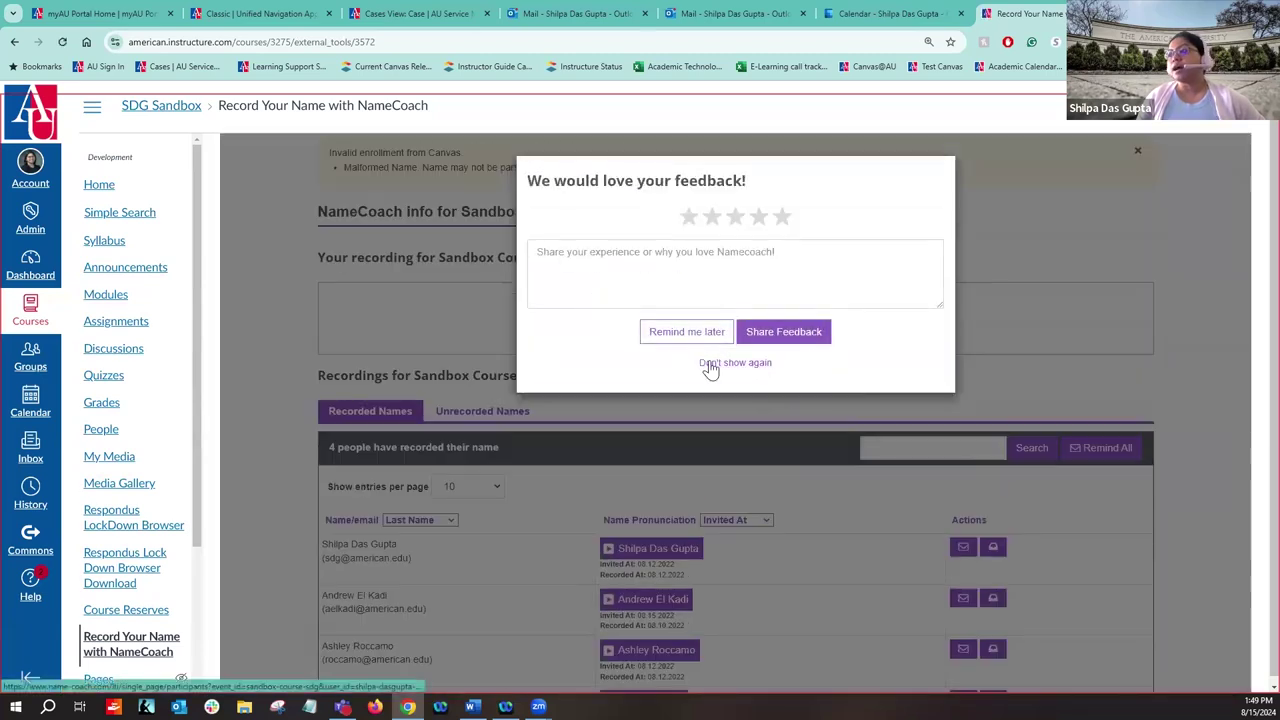
pyautogui.click(709, 364)
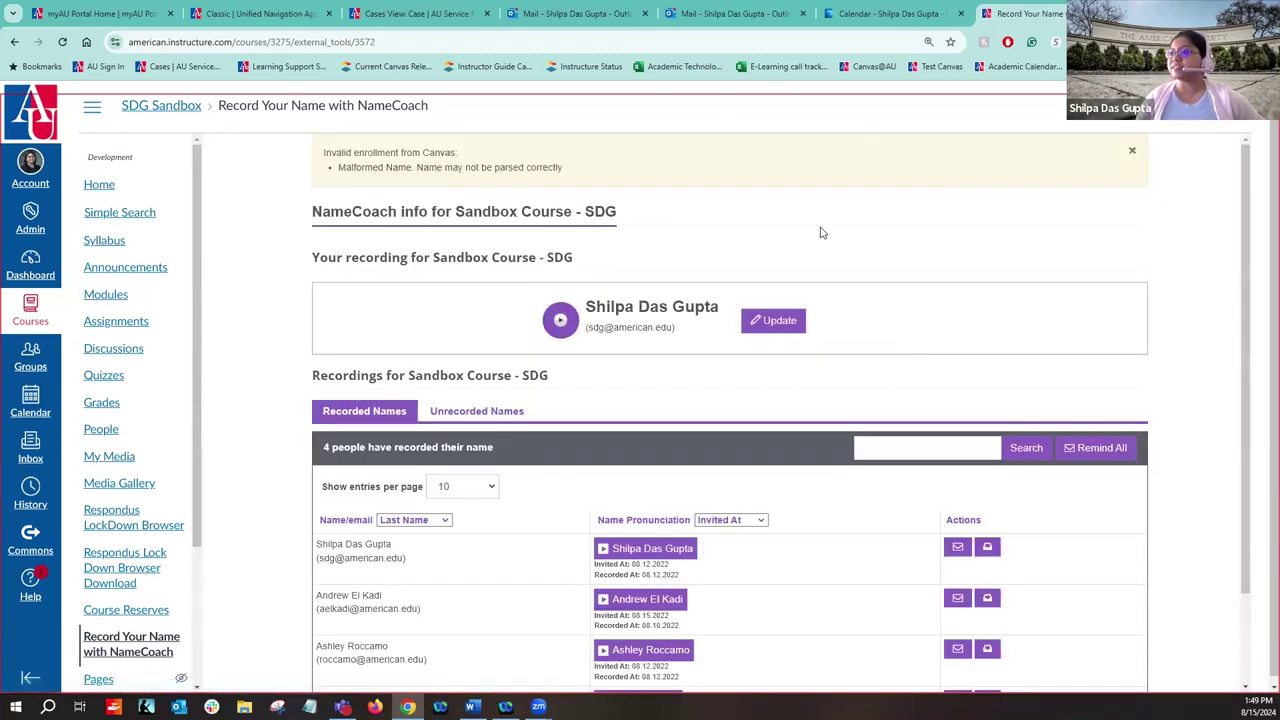
# Step: Switch NameCoach to Unrecorded Names, listing the 3 people without recordings
pyautogui.scroll(-1, 820, 232)
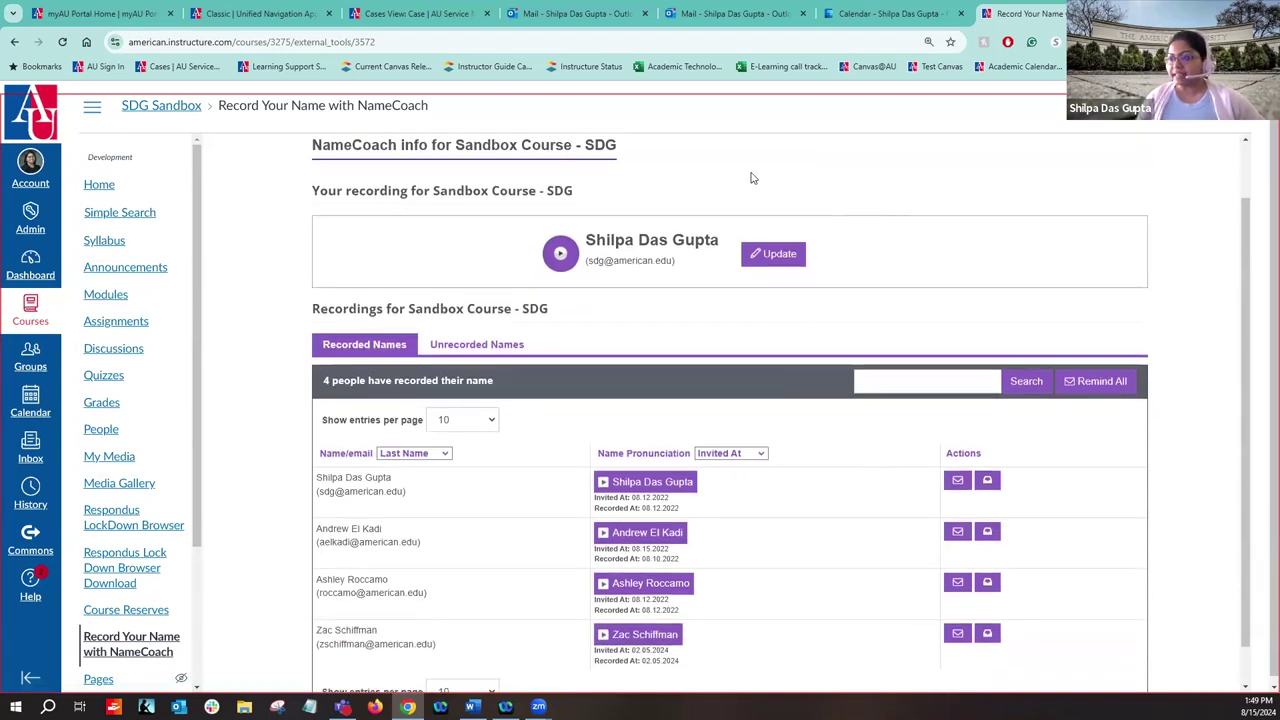
pyautogui.scroll(-1, 805, 388)
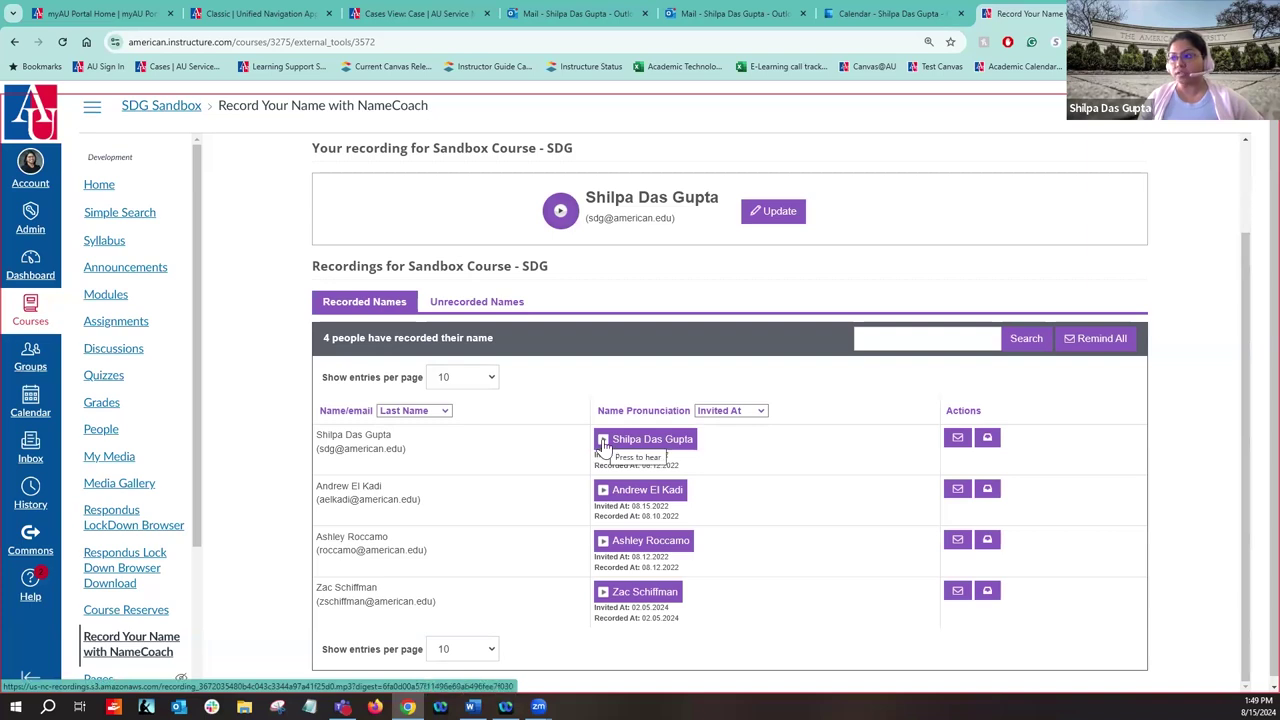
pyautogui.click(484, 310)
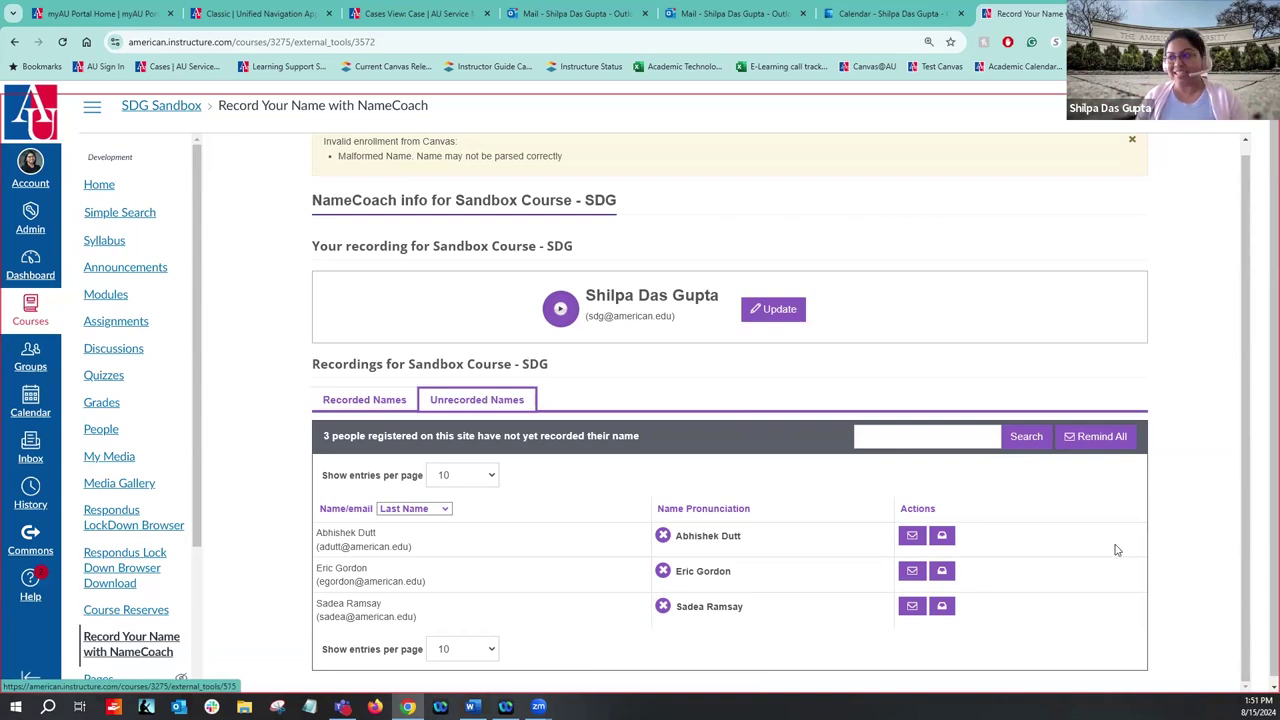
# Step: Return to the Recorded Names list of 4 people, leaving the Last Name sort unchanged
pyautogui.click(372, 401)
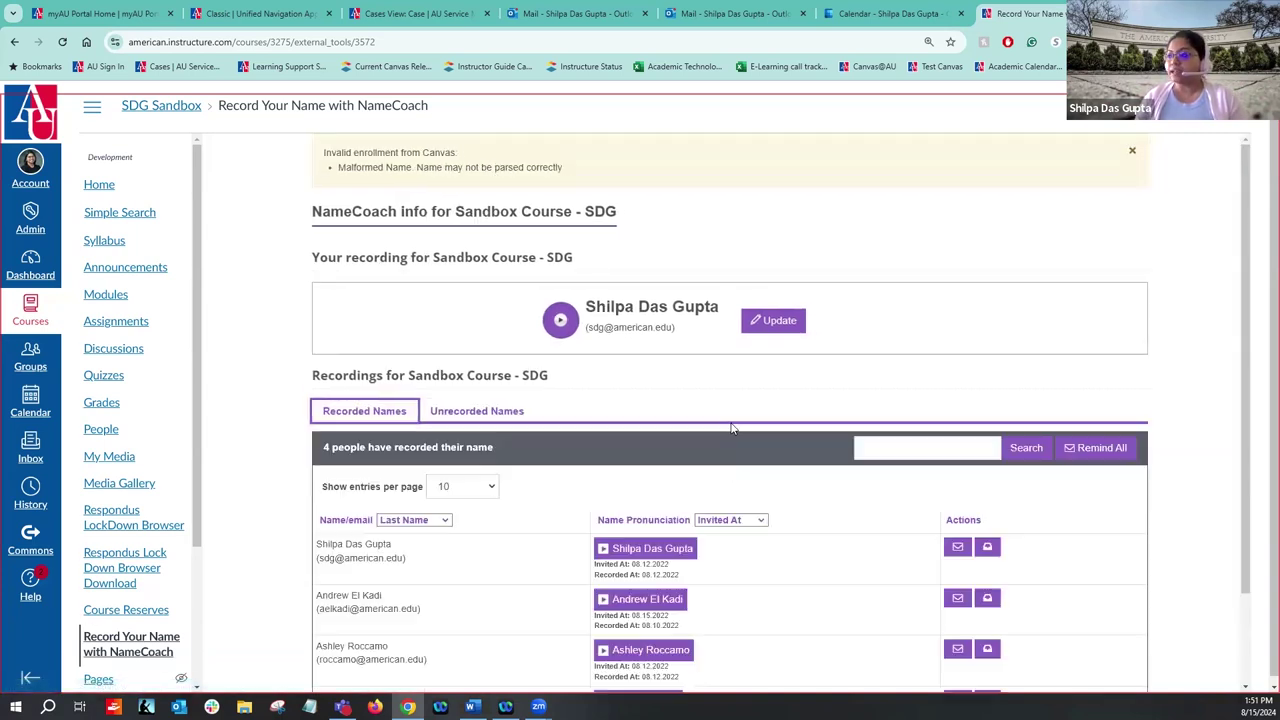
pyautogui.scroll(-2, 731, 428)
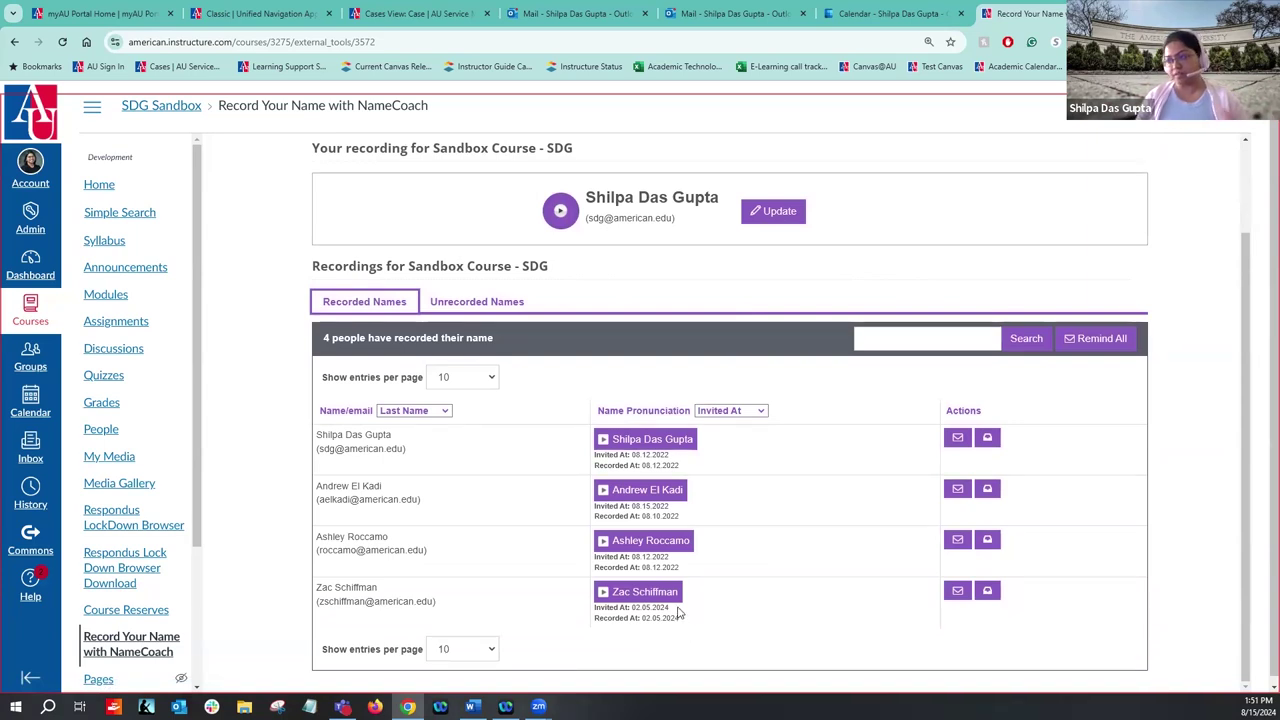
pyautogui.click(612, 614)
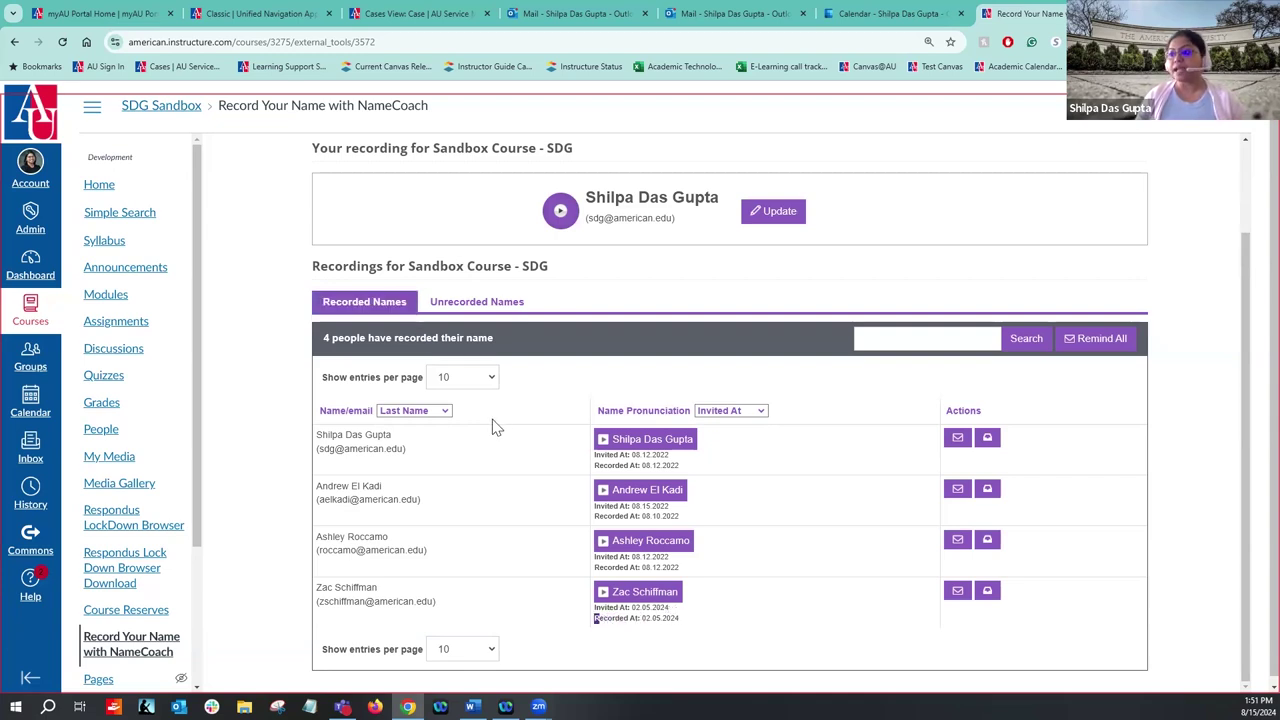
pyautogui.click(419, 417)
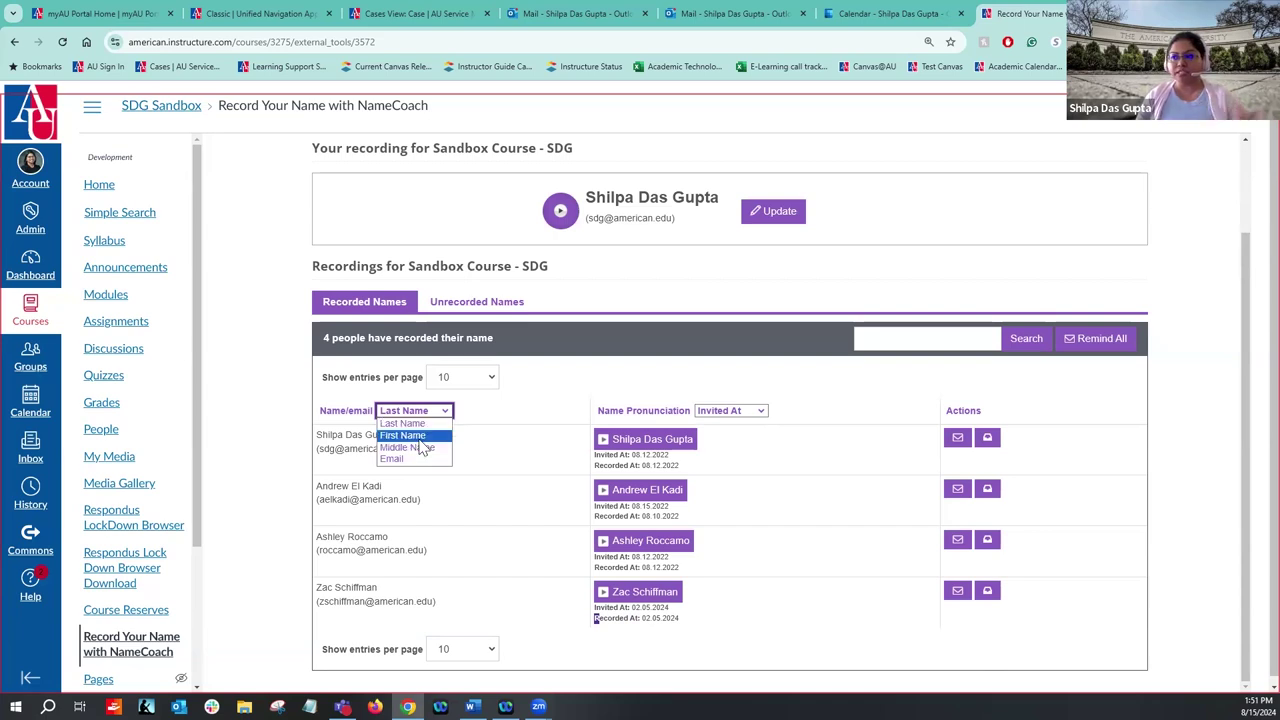
pyautogui.click(567, 392)
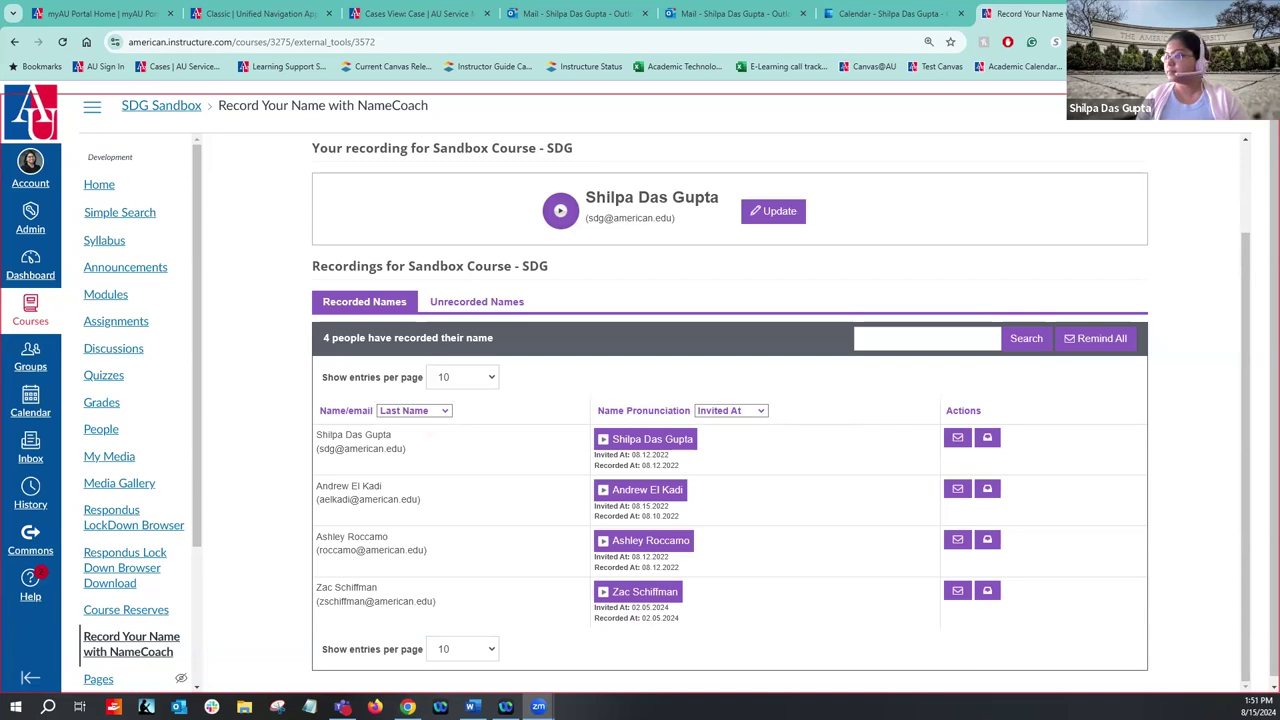
pyautogui.click(877, 120)
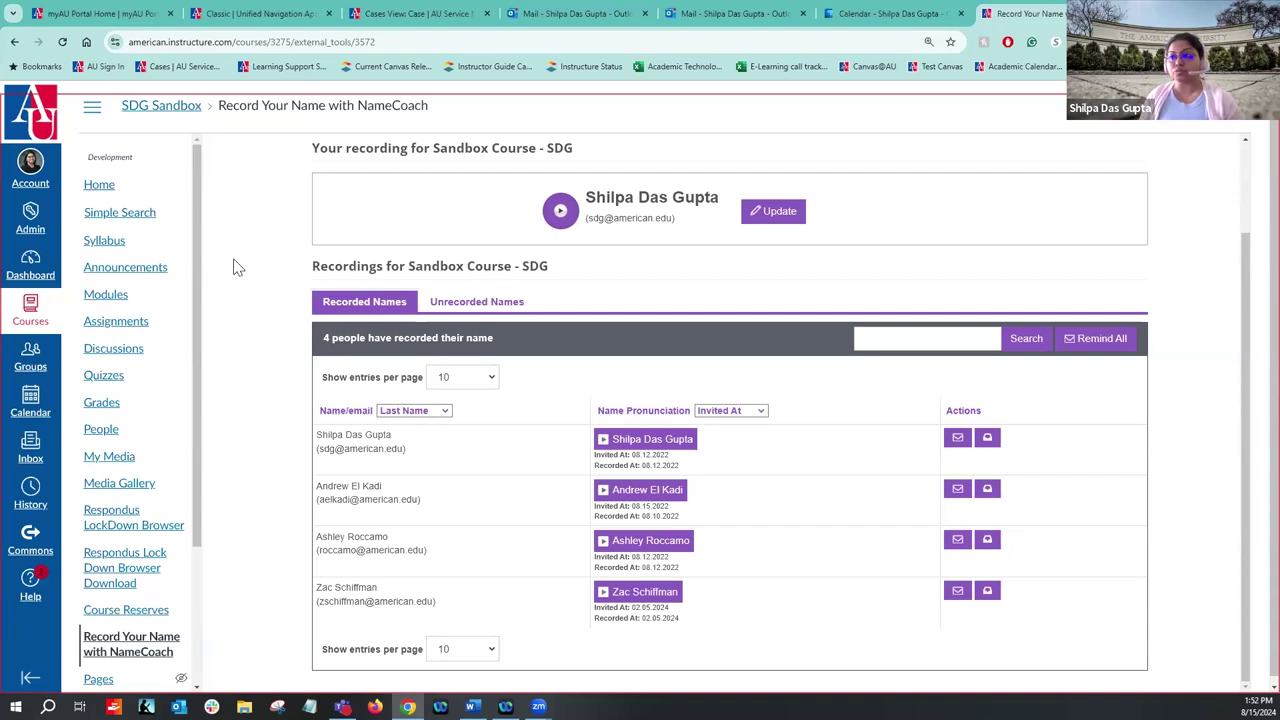
# Step: Open the course Modules page and start adding an item to Sample Module
pyautogui.click(117, 296)
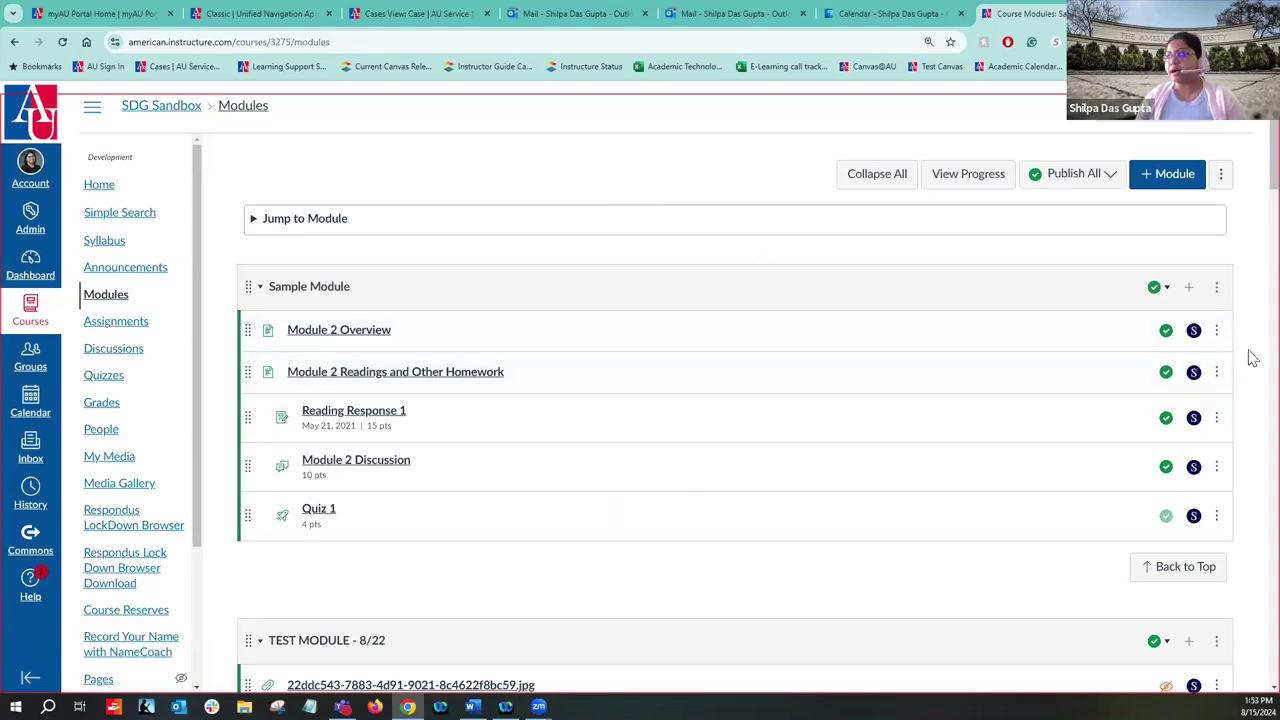
pyautogui.click(1189, 290)
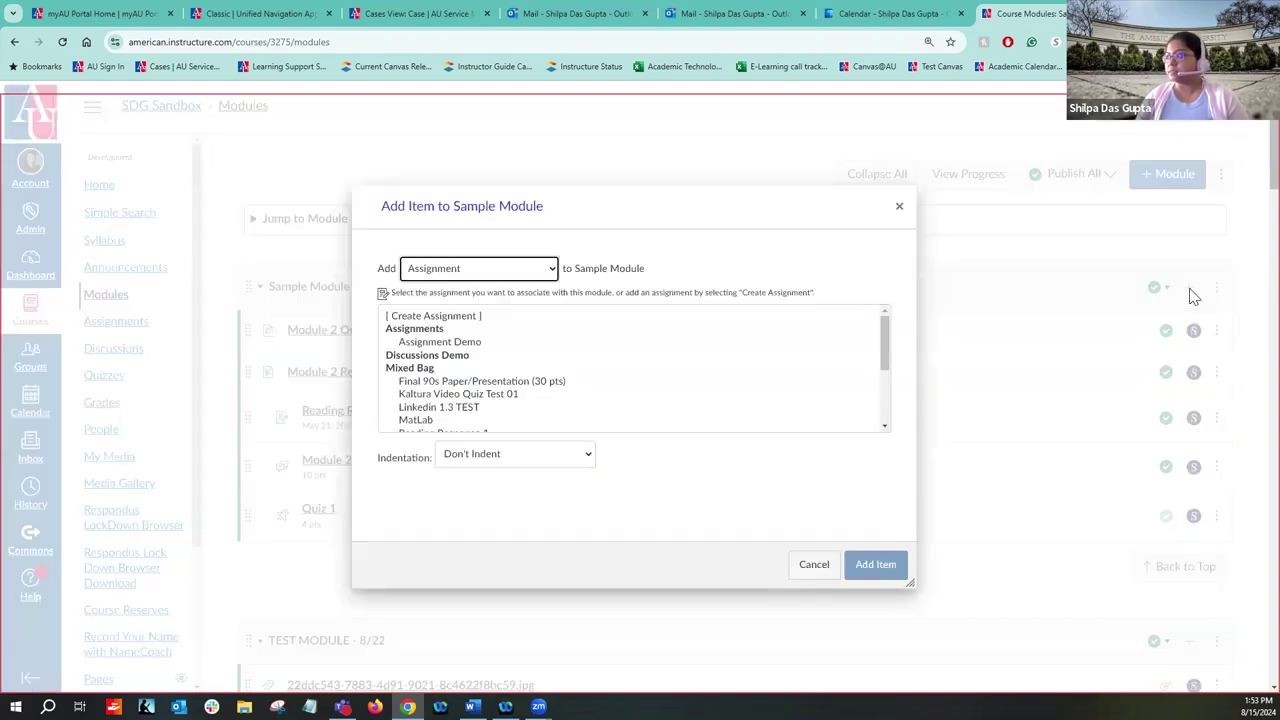
# Step: Set the new Sample Module item type to External Tool and pick LibApps - Springshare
pyautogui.click(552, 272)
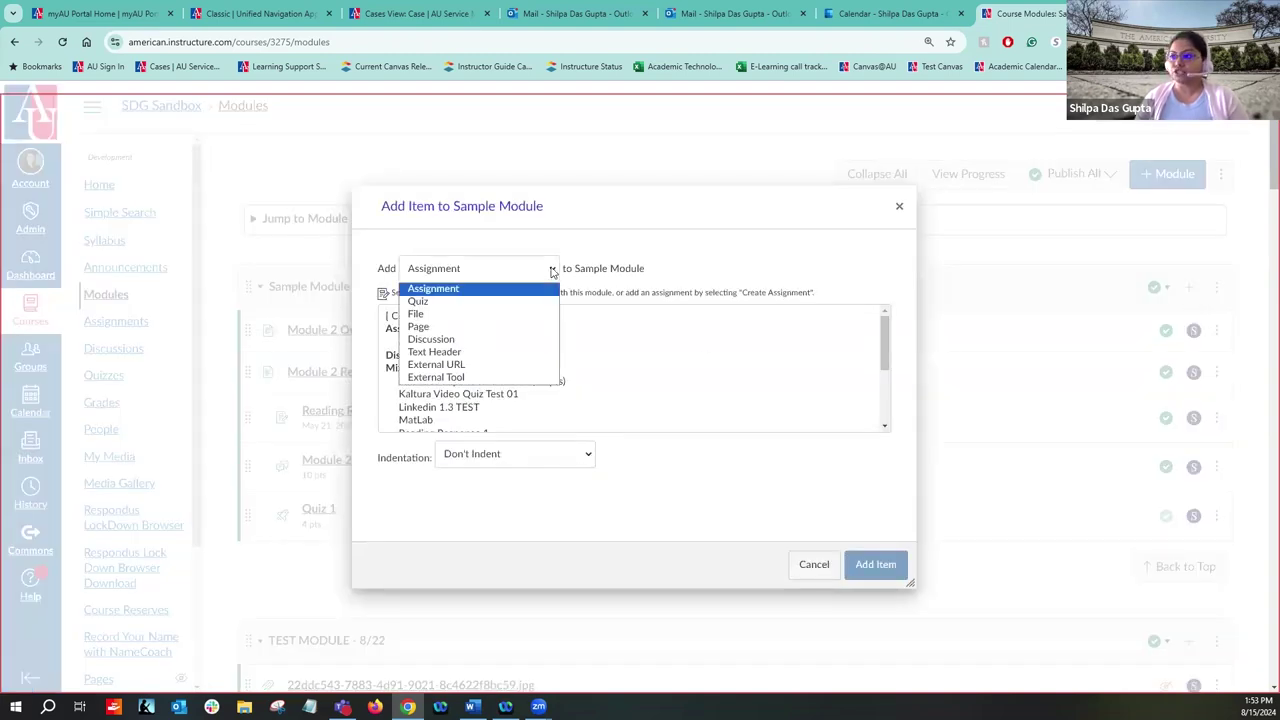
pyautogui.click(477, 380)
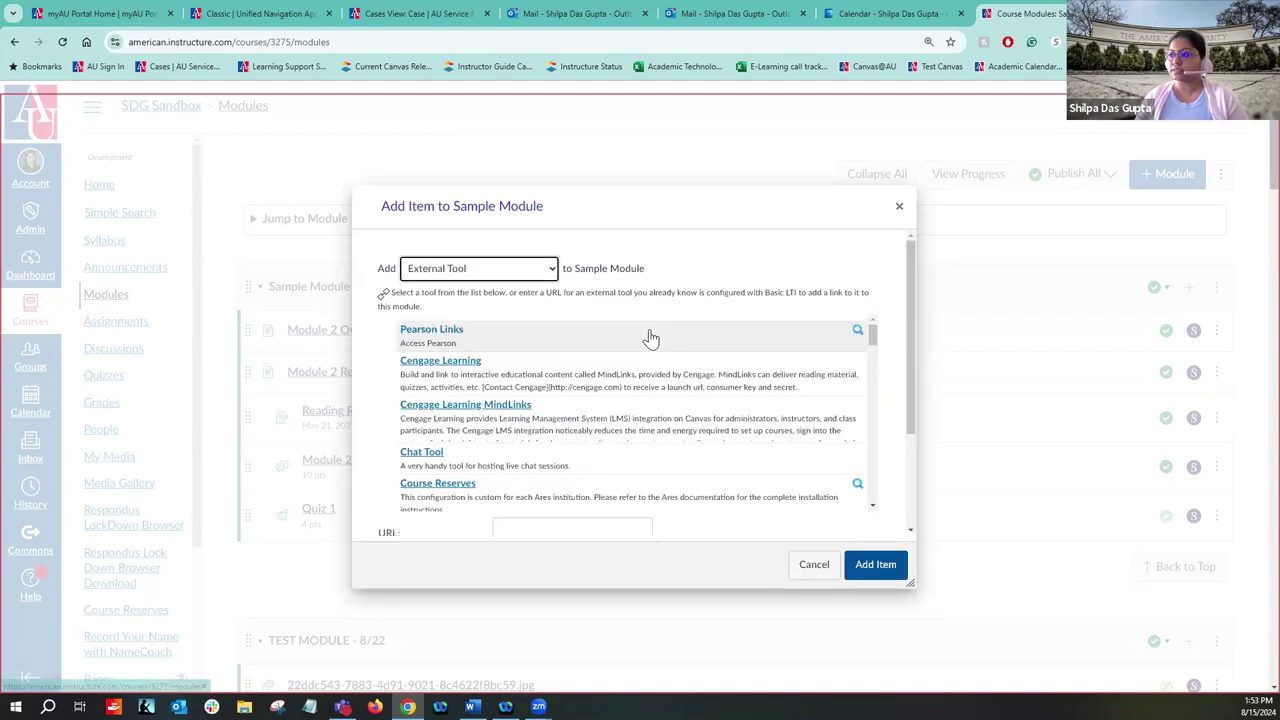
pyautogui.scroll(-5, 722, 360)
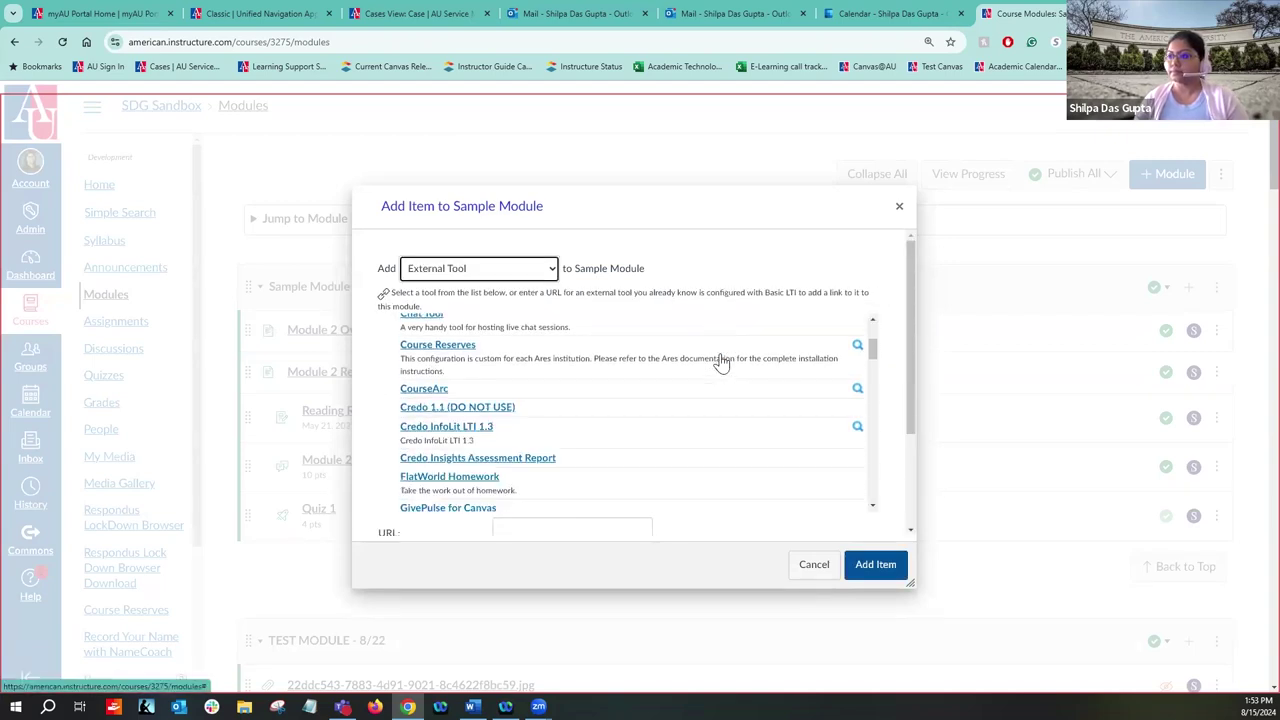
pyautogui.scroll(-6, 722, 362)
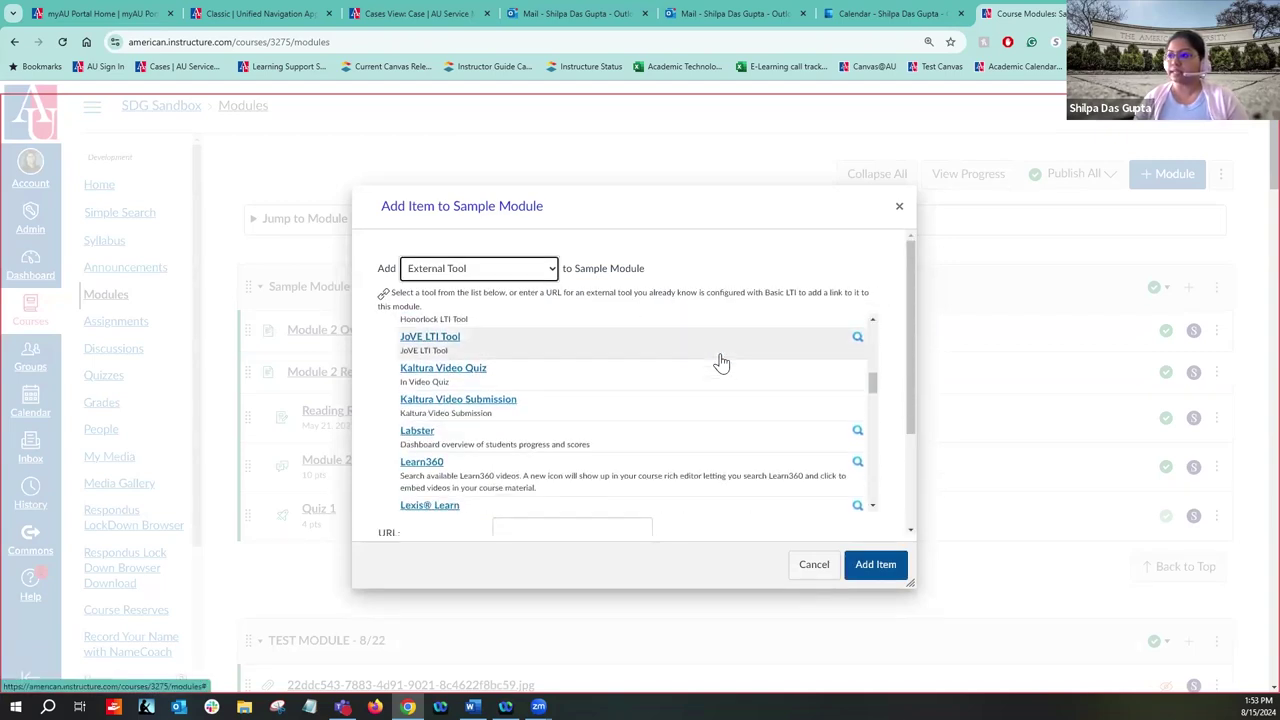
pyautogui.scroll(-1, 720, 363)
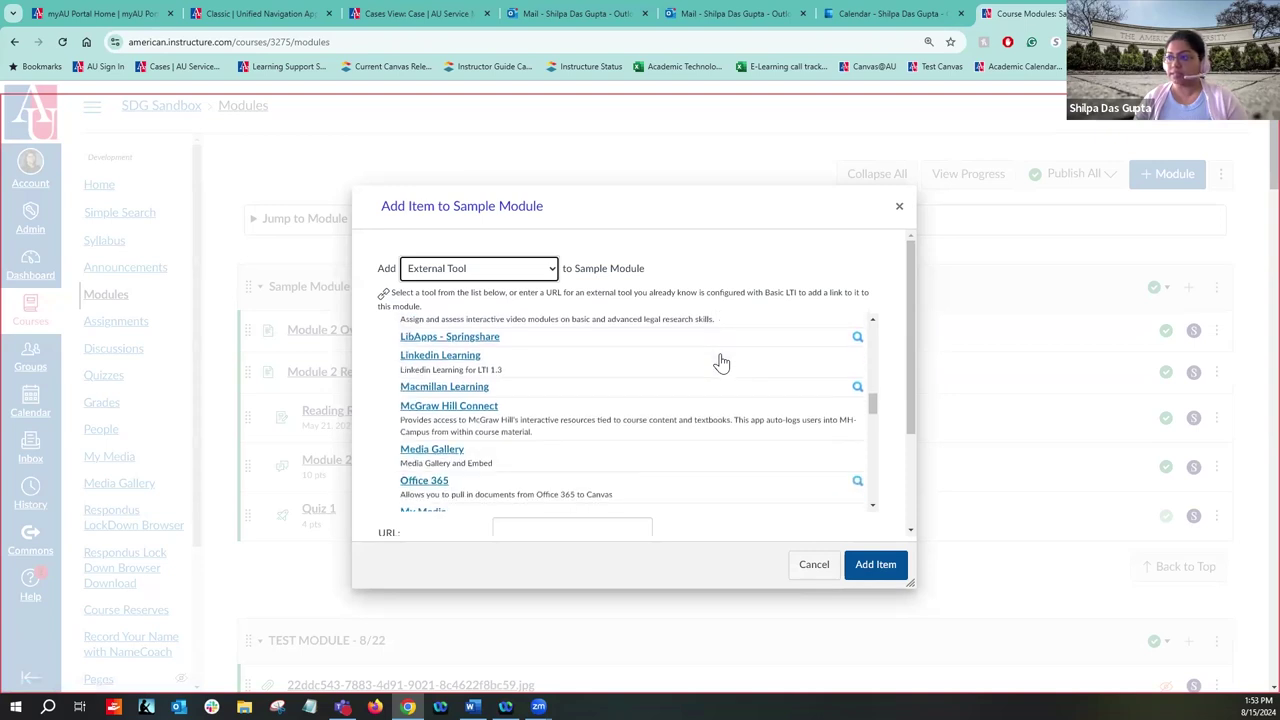
pyautogui.click(462, 342)
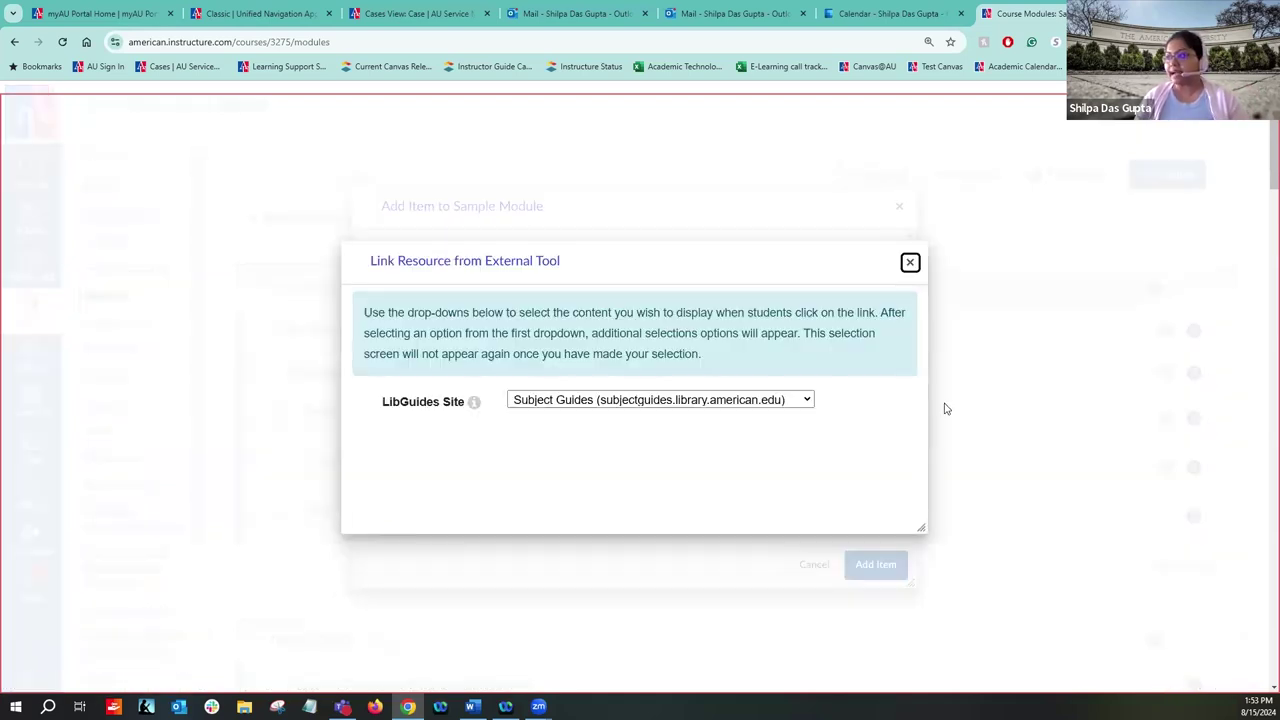
# Step: Choose the Subject Guides site and the Databases for Specific Subject (list only) content type
pyautogui.click(656, 406)
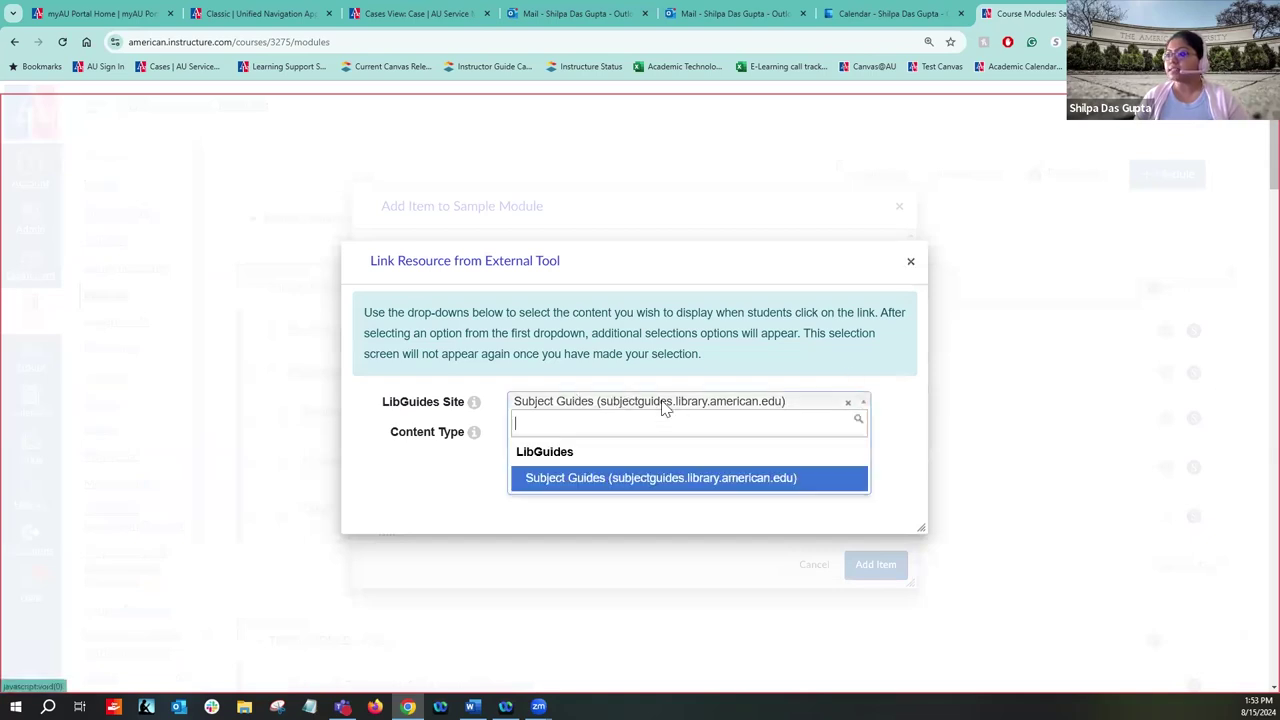
pyautogui.click(629, 482)
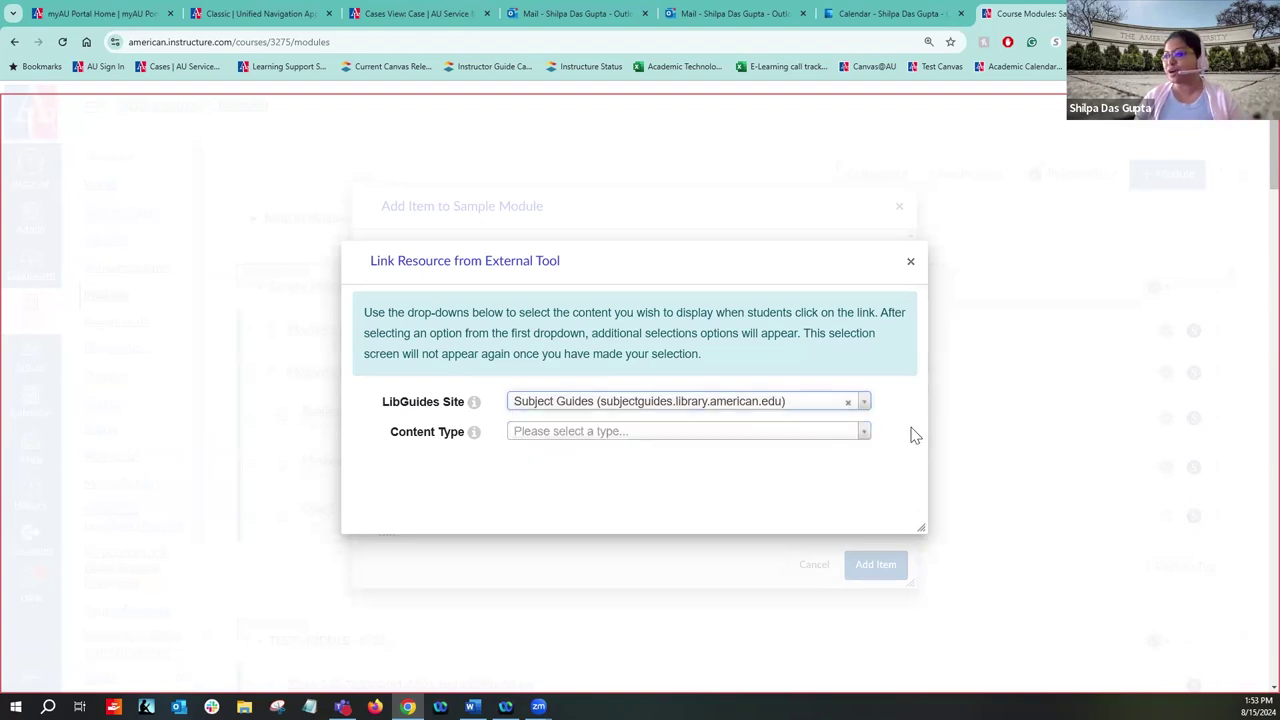
pyautogui.click(864, 436)
pyautogui.moveTo(923, 400); pyautogui.dragTo(923, 475)
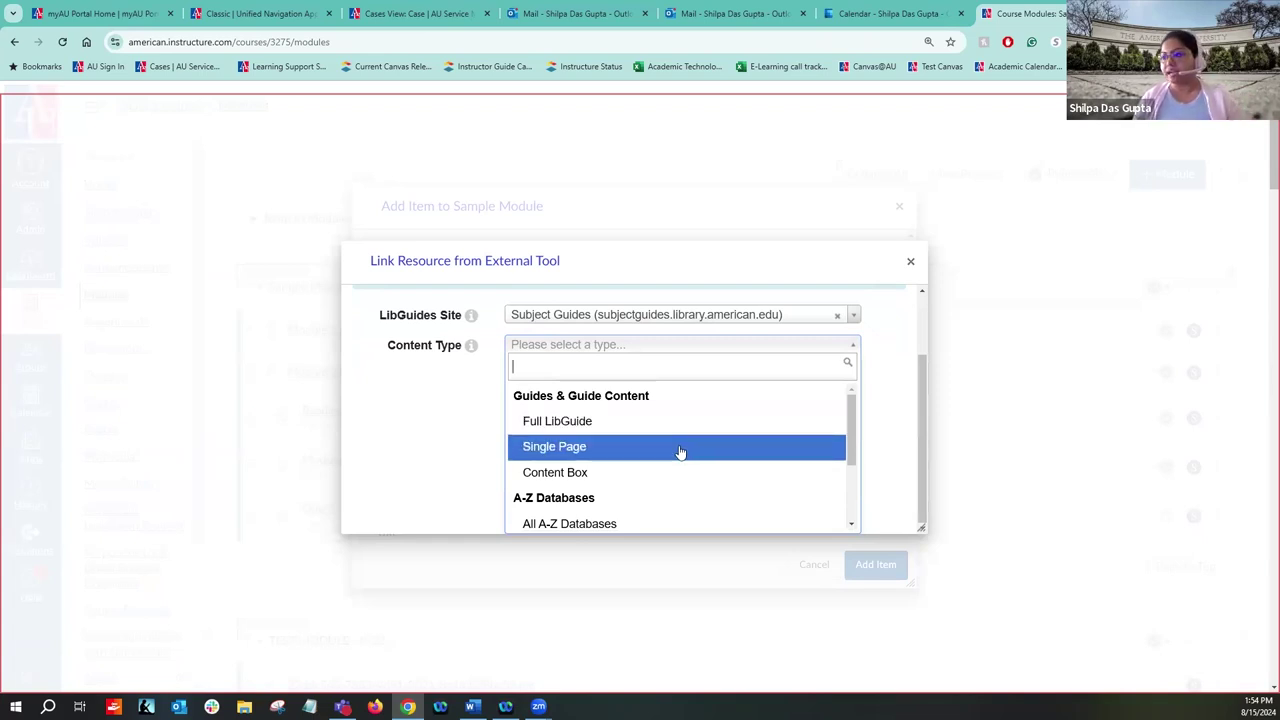
pyautogui.scroll(-1, 680, 452)
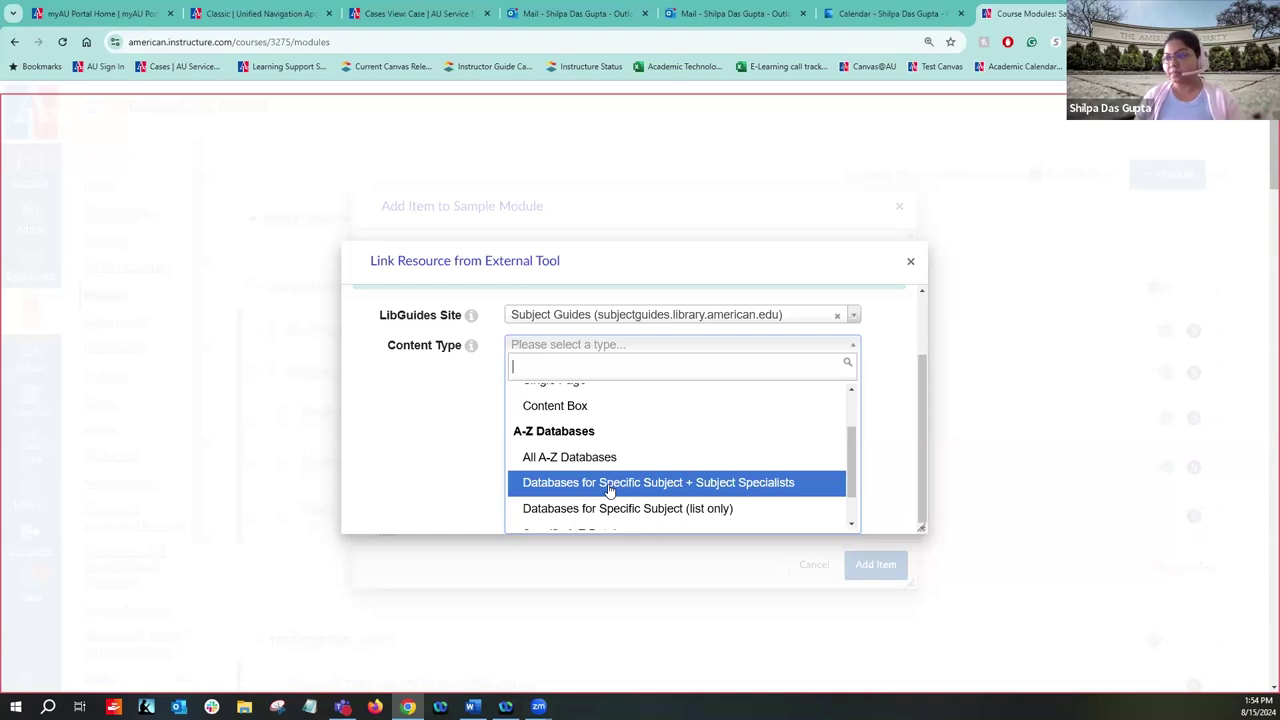
pyautogui.scroll(-1, 610, 490)
pyautogui.scroll(3, 610, 490)
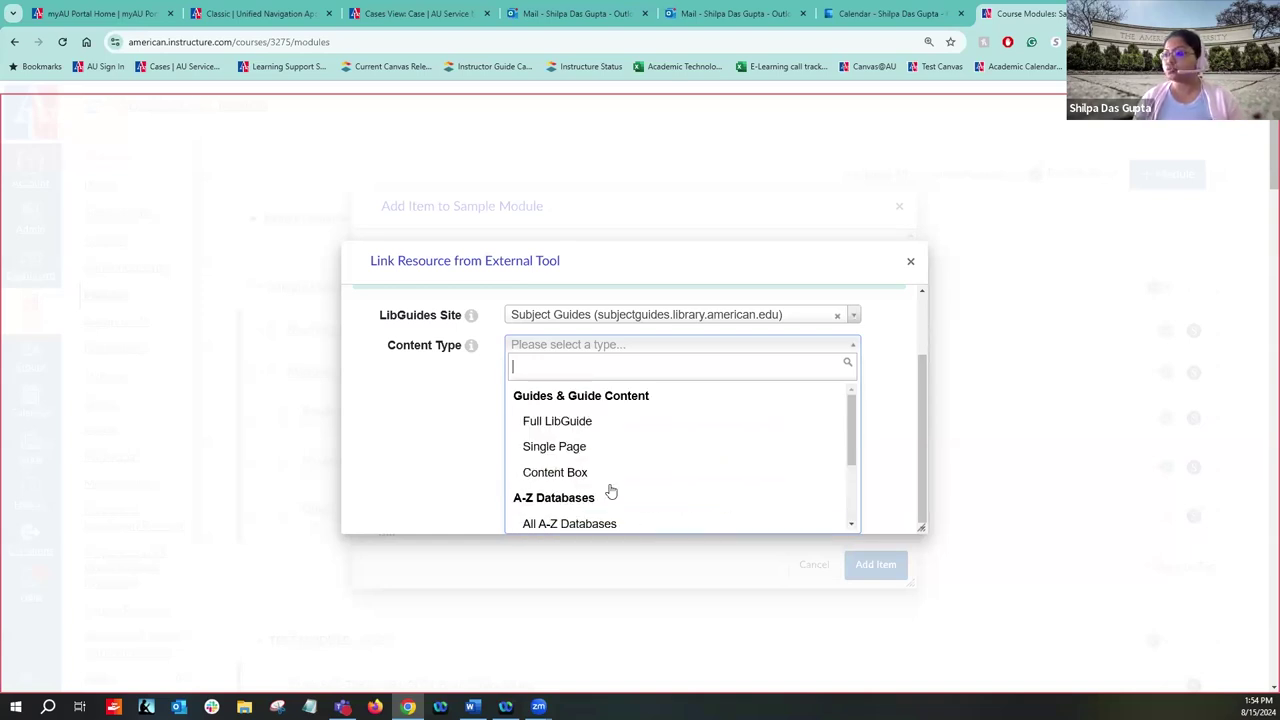
pyautogui.scroll(-2, 610, 490)
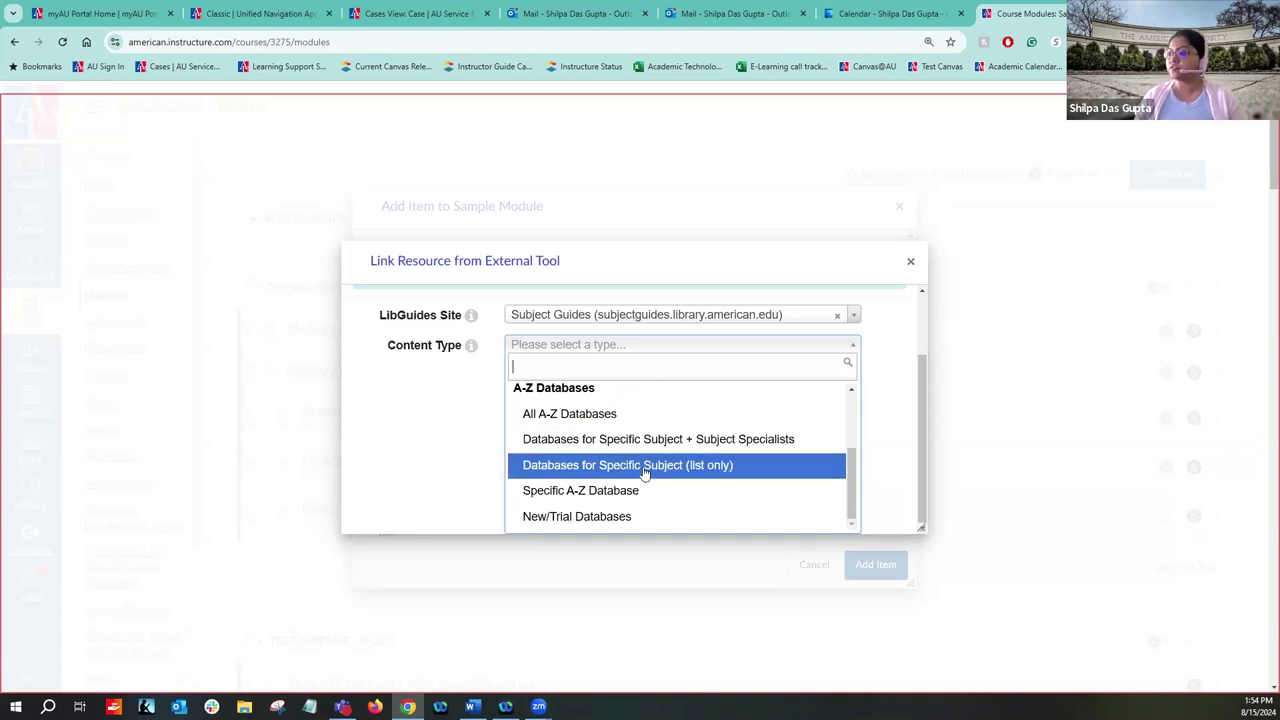
pyautogui.click(640, 466)
# Step: Select American Studies as the subject and embed the content
pyautogui.click(711, 463)
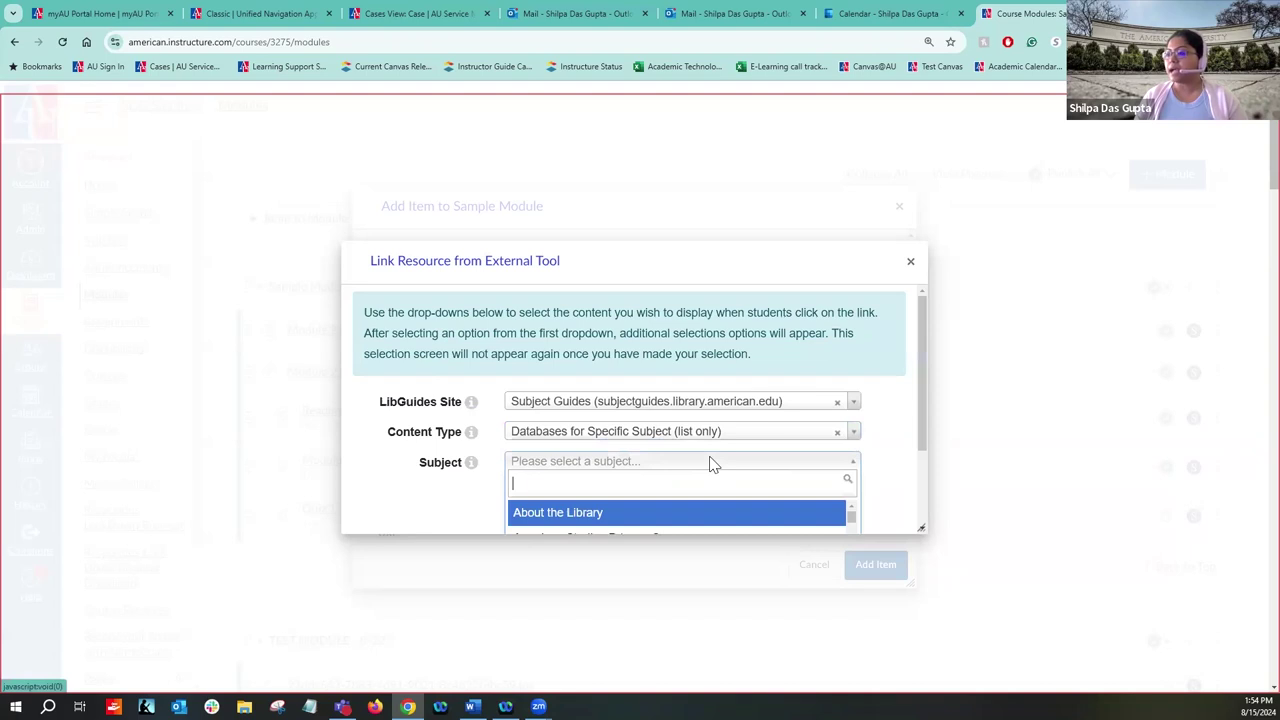
pyautogui.scroll(-2, 917, 423)
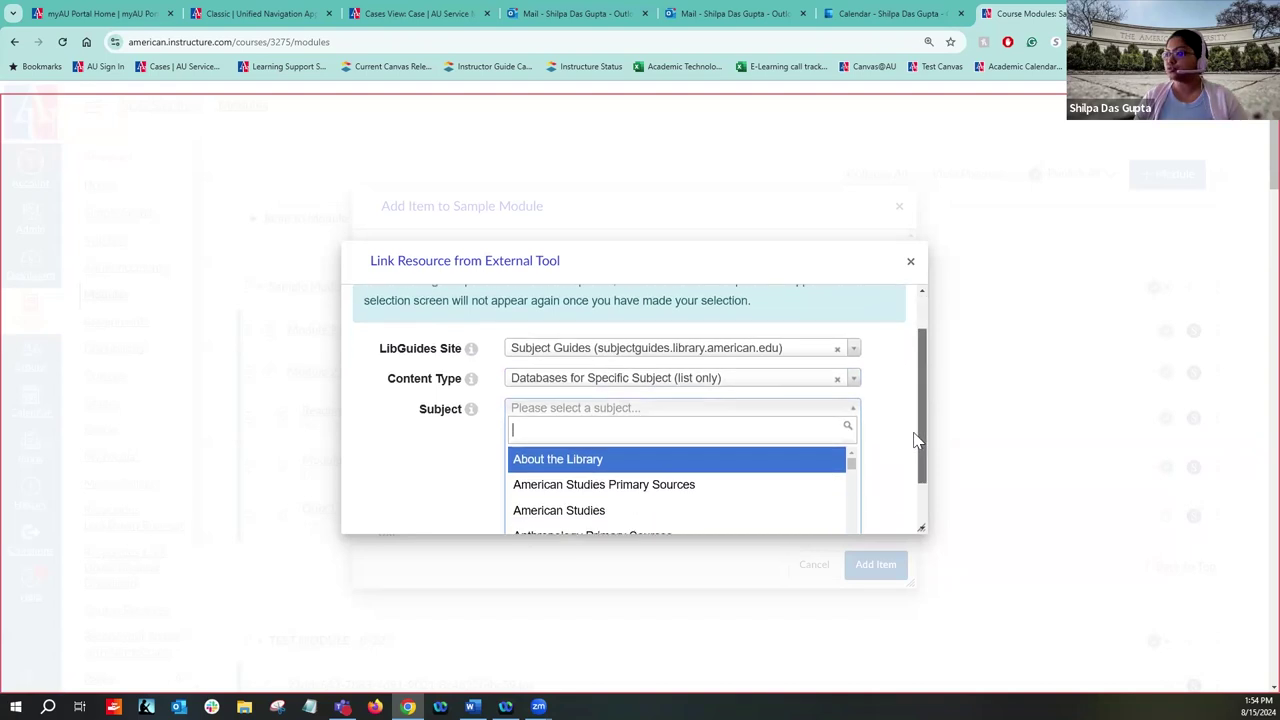
pyautogui.click(572, 451)
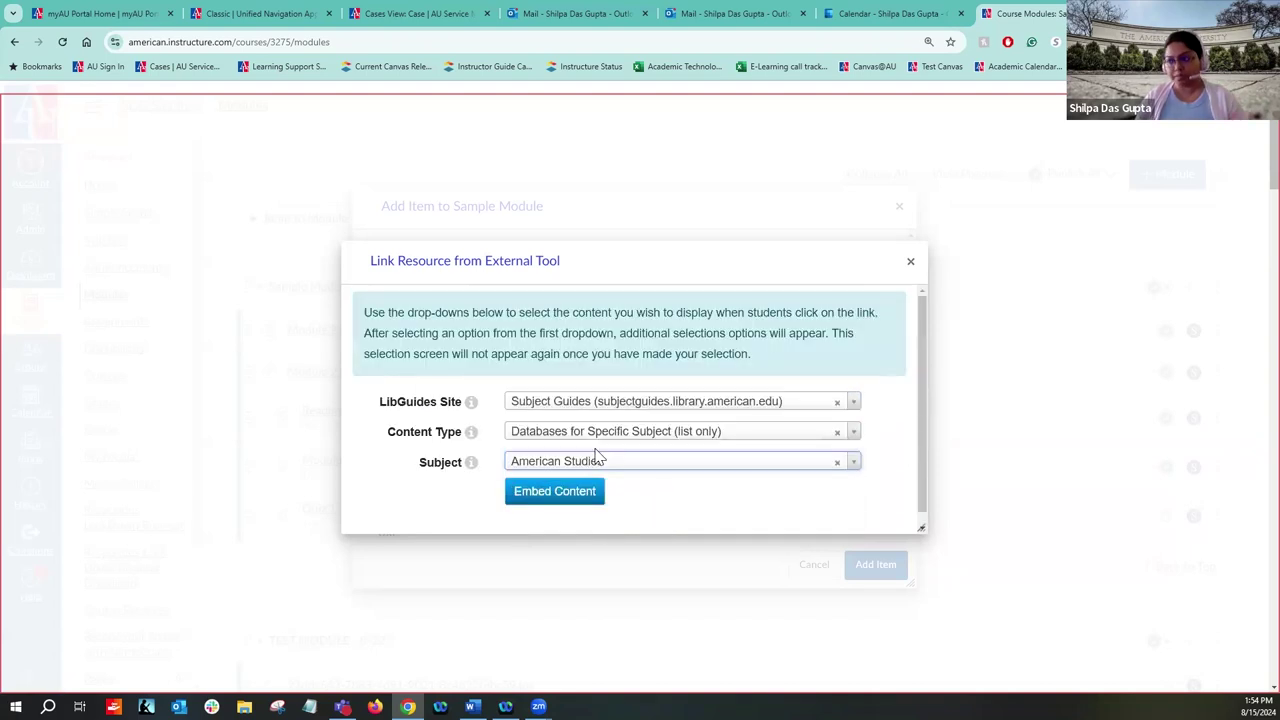
pyautogui.click(545, 493)
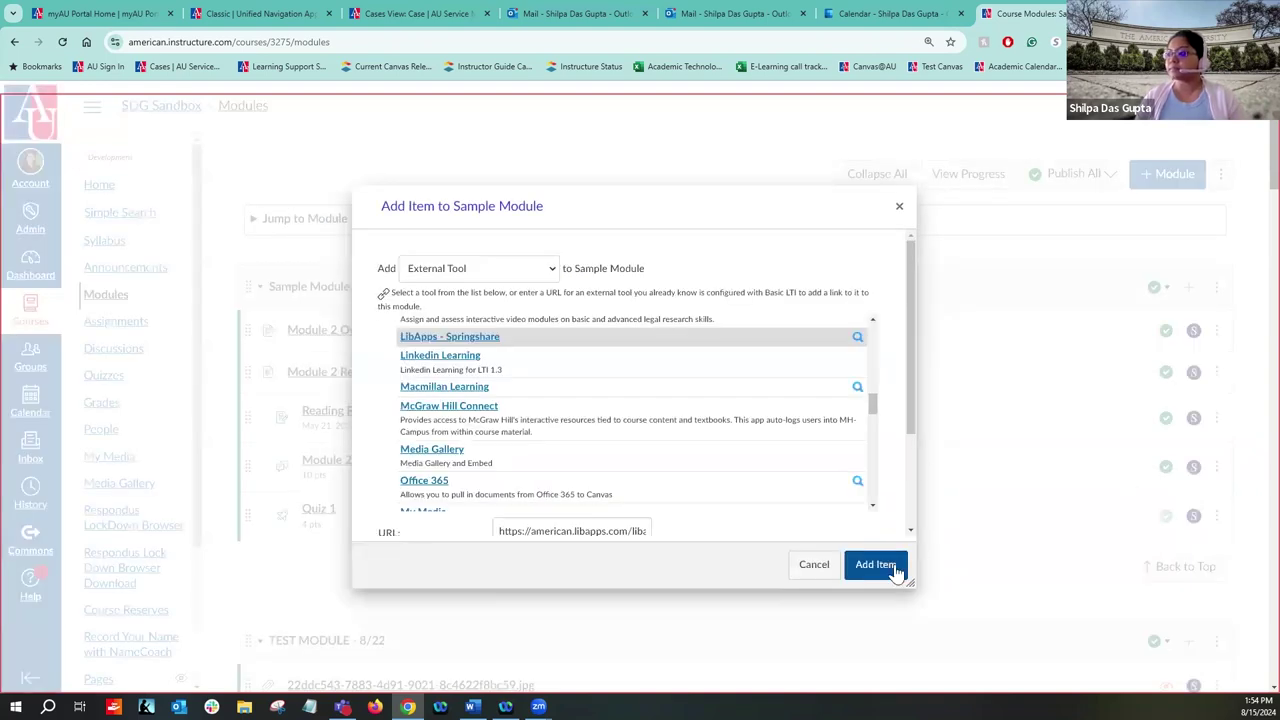
pyautogui.click(874, 566)
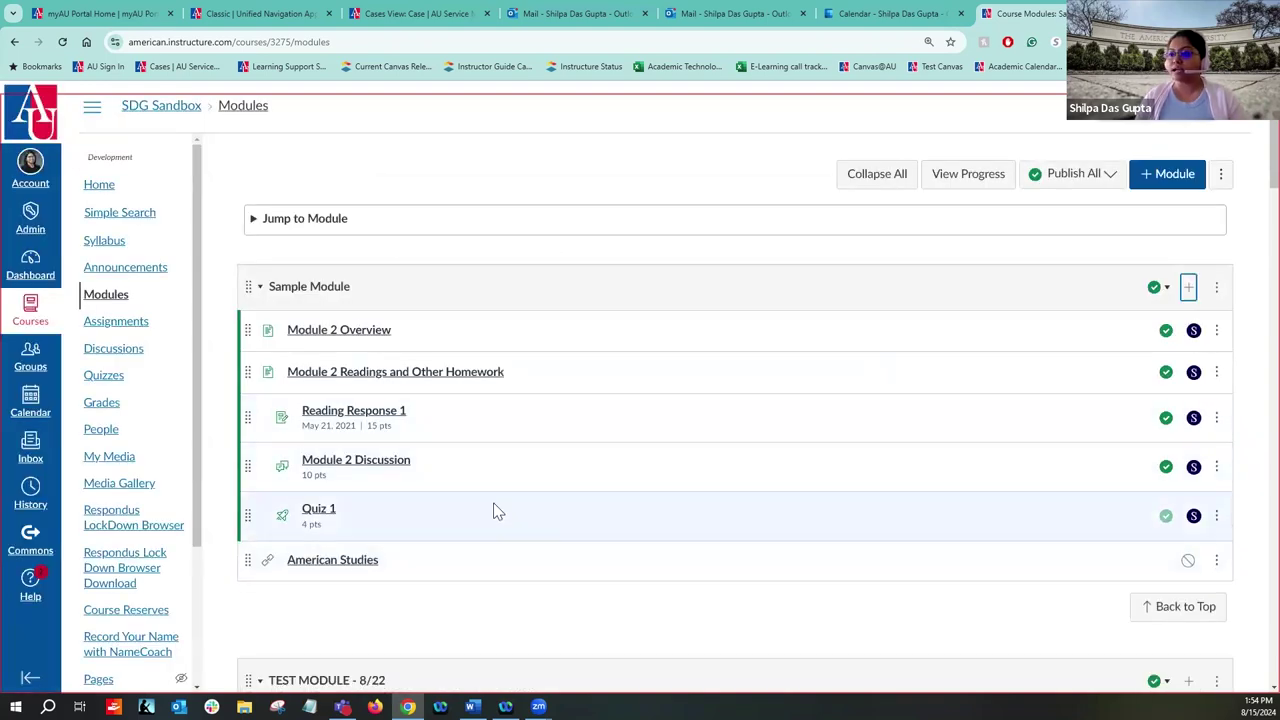
pyautogui.click(327, 566)
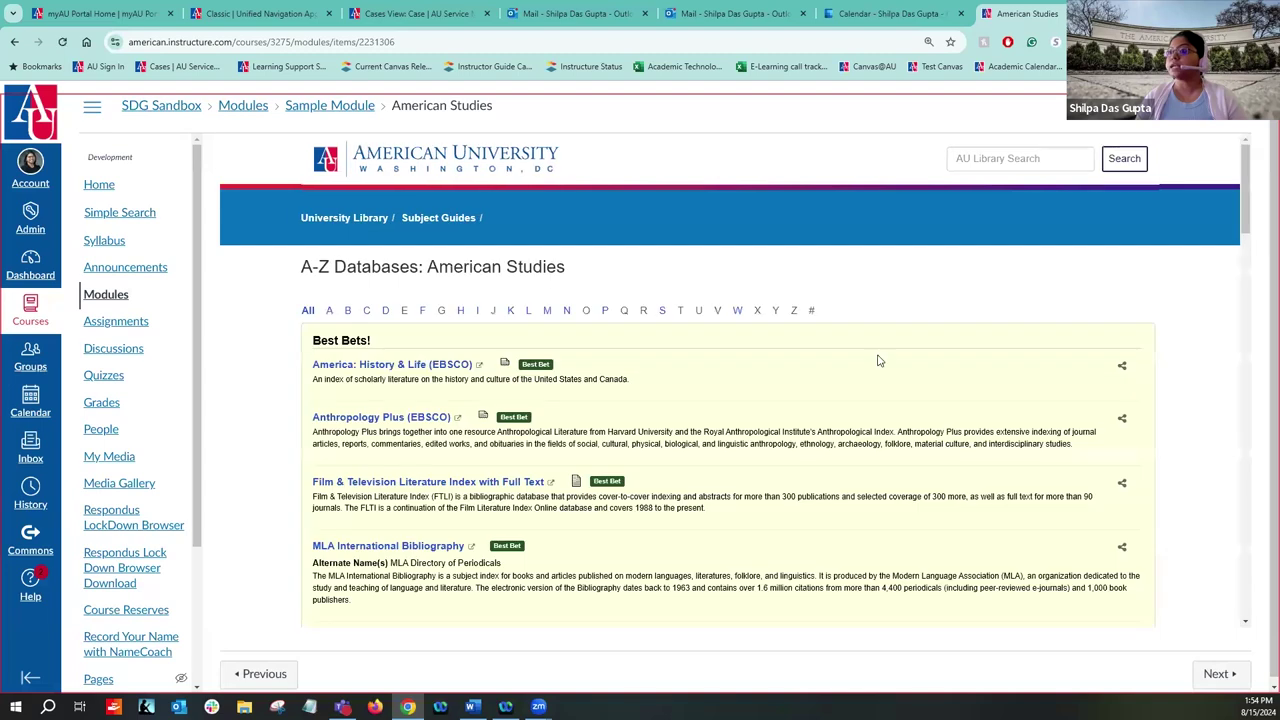
pyautogui.scroll(-1, 697, 415)
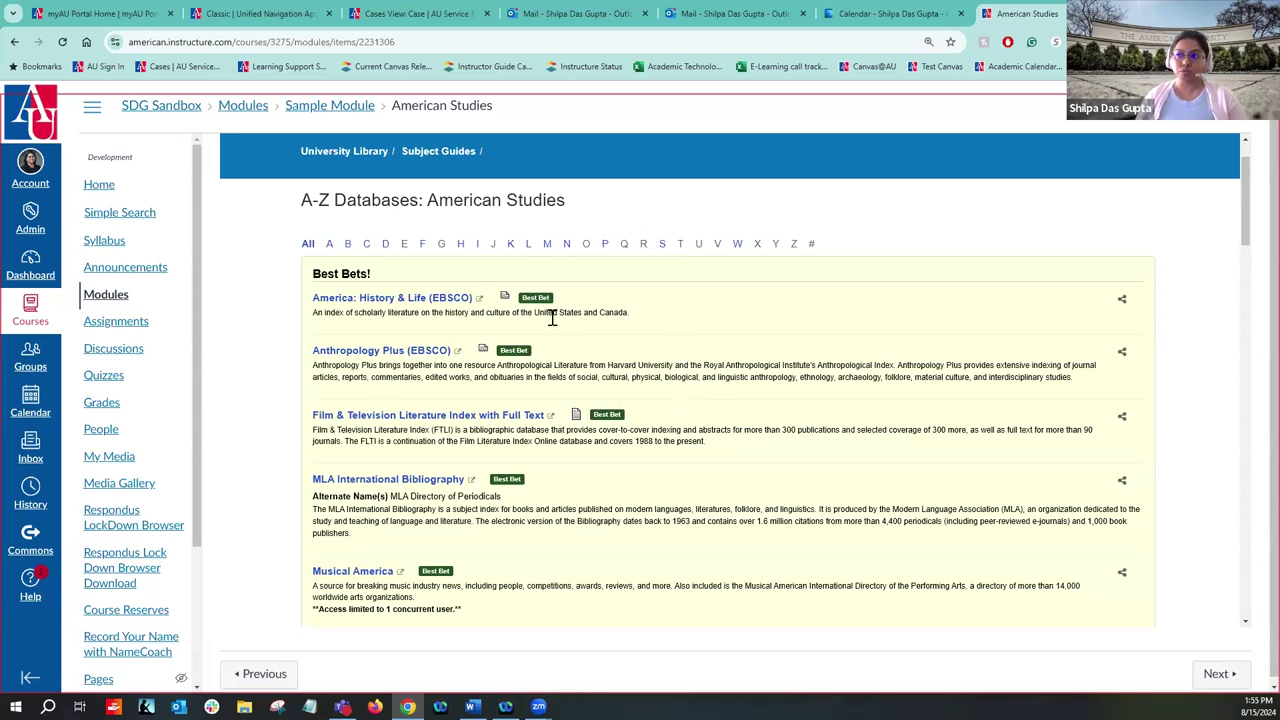
pyautogui.scroll(-2, 741, 320)
pyautogui.scroll(-4, 741, 320)
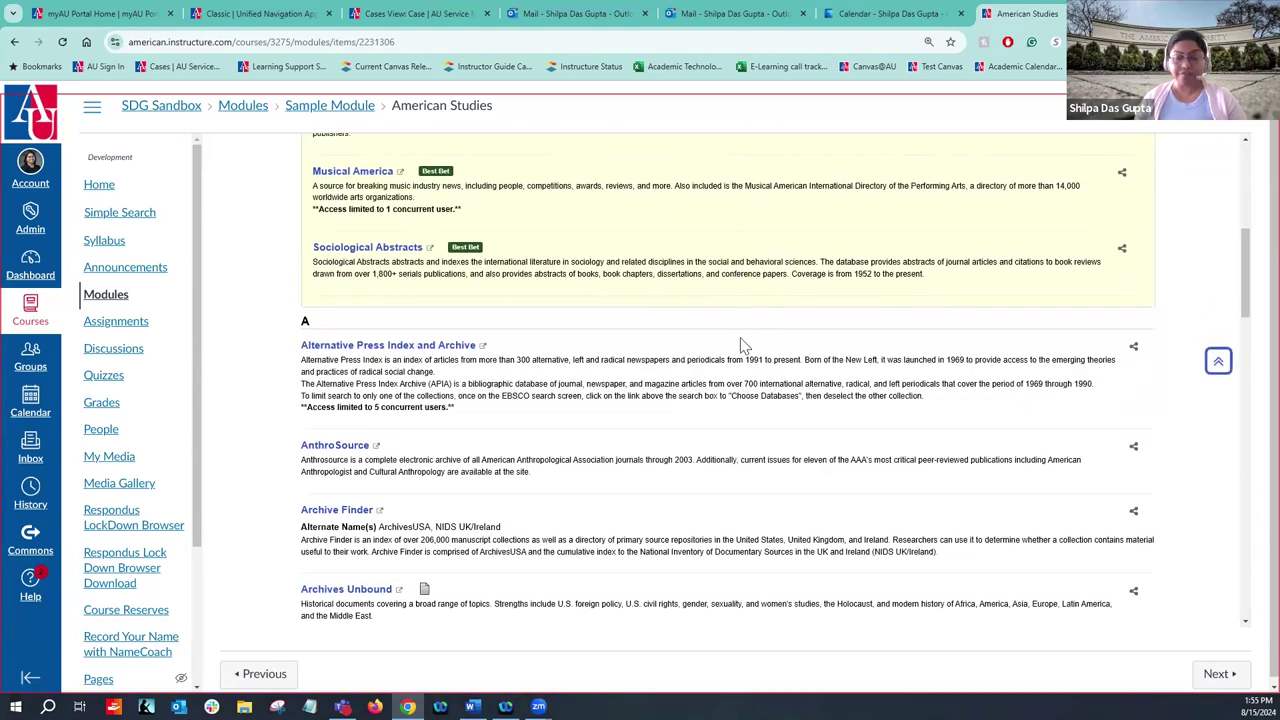
pyautogui.scroll(-9, 741, 345)
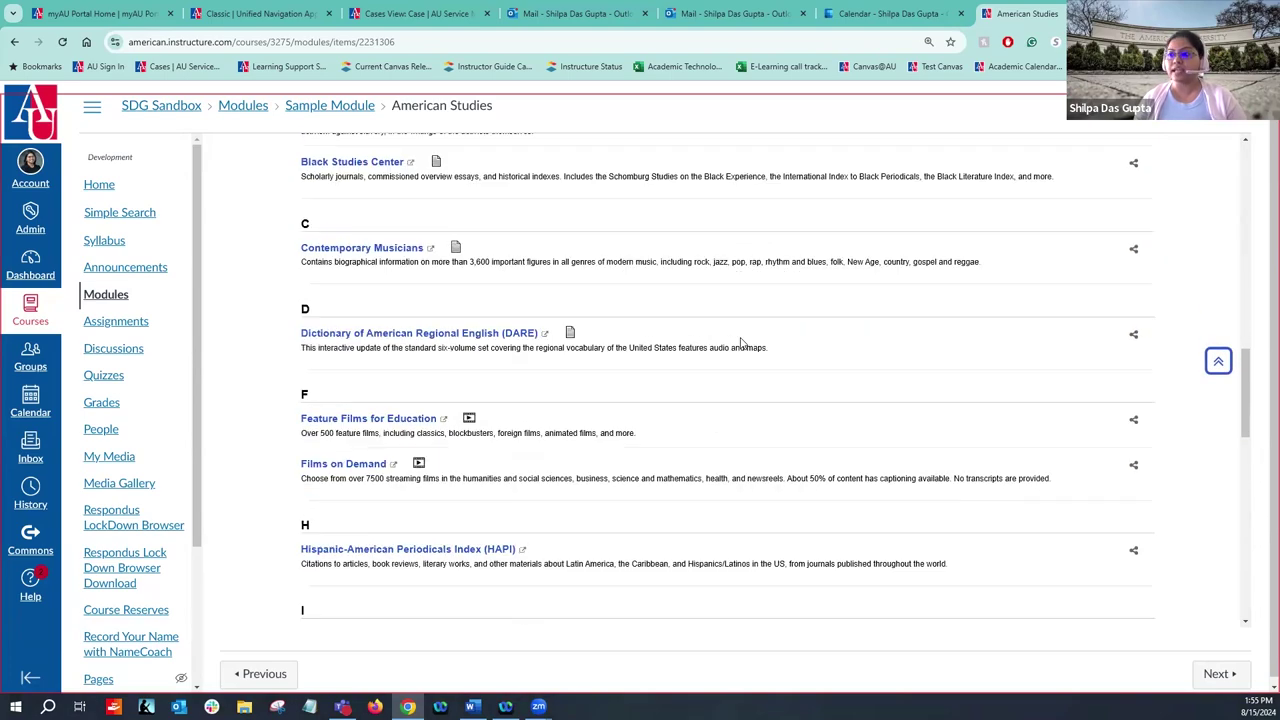
pyautogui.scroll(15, 741, 345)
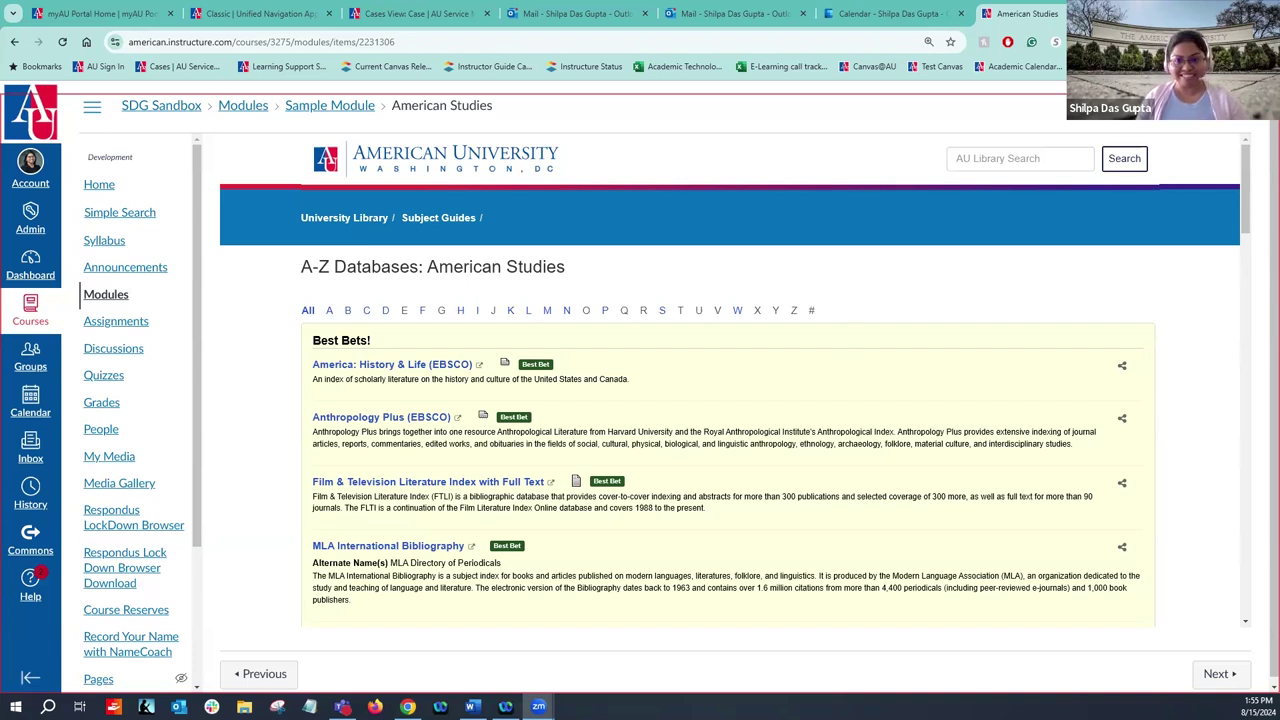
# Step: Bring Chrome back into focus and return to the SDG Sandbox Modules page
pyautogui.click(700, 160)
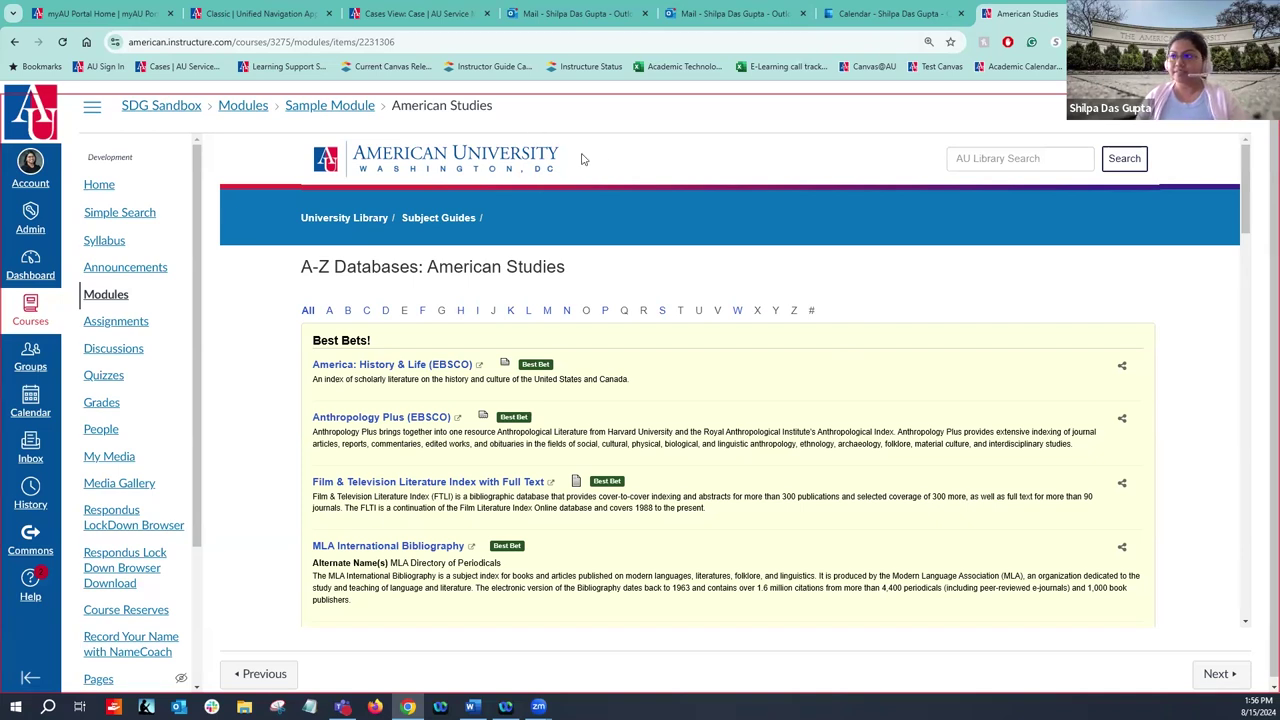
pyautogui.click(106, 300)
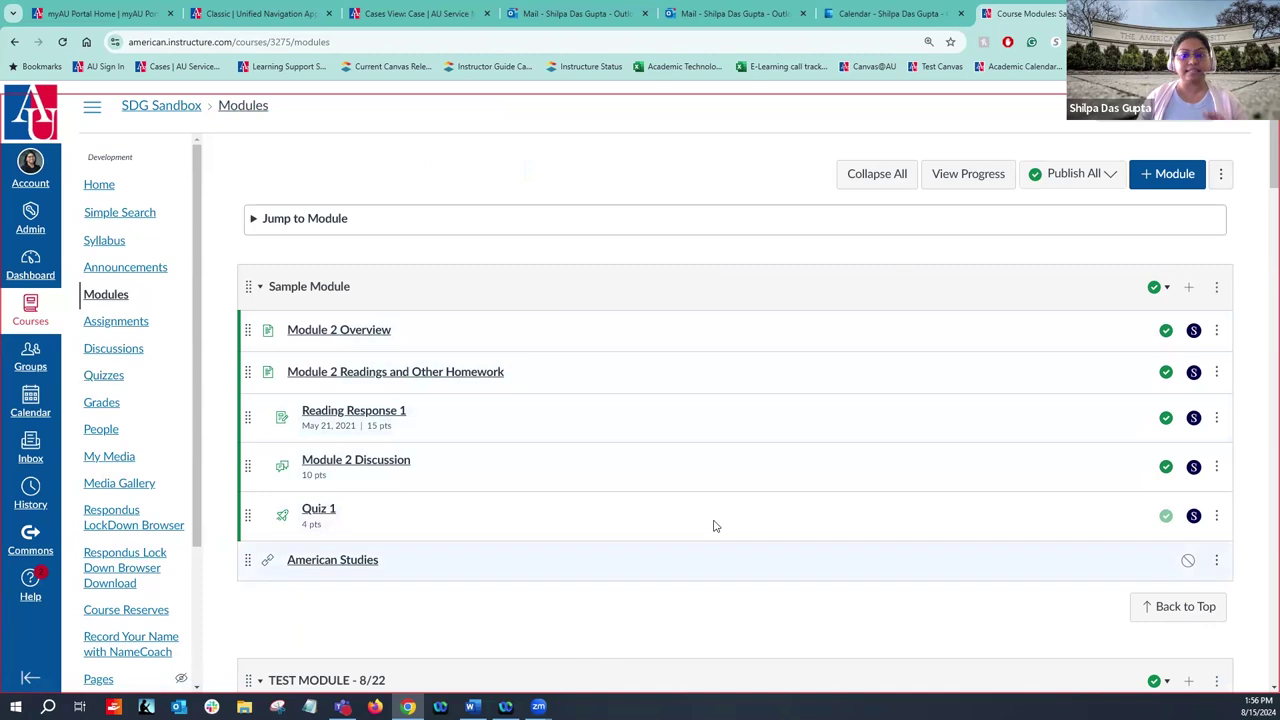
# Step: Create a new empty module named TEST
pyautogui.click(1174, 178)
pyautogui.click(1137, 197)
pyautogui.write('TEST')
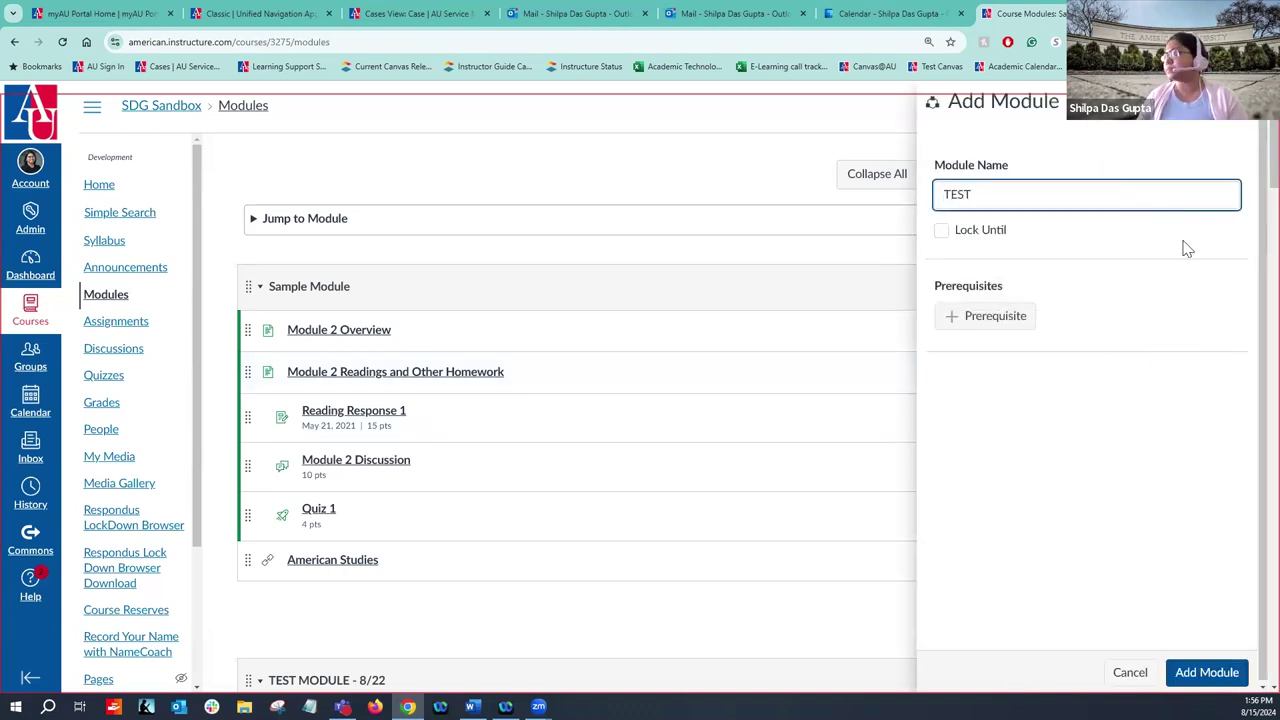
pyautogui.click(1207, 671)
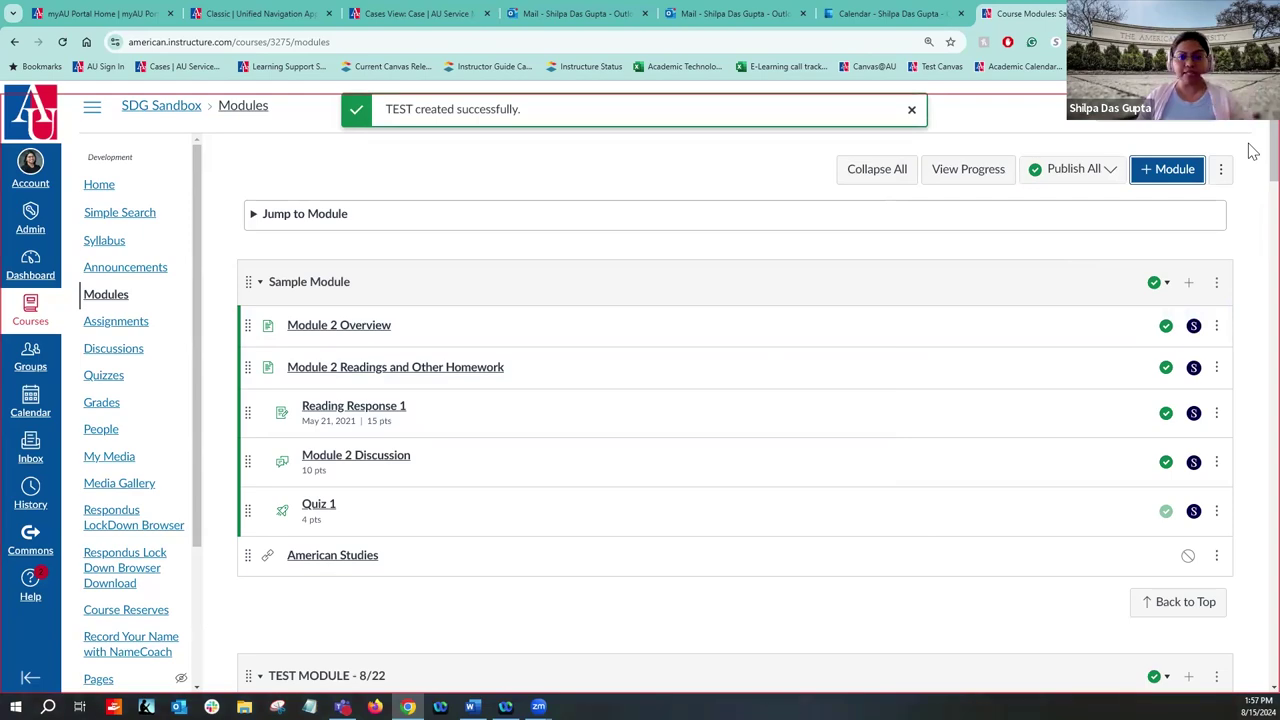
# Step: Drag the TEST module above Module 1 and start adding an item to it
pyautogui.scroll(-15, 1253, 150)
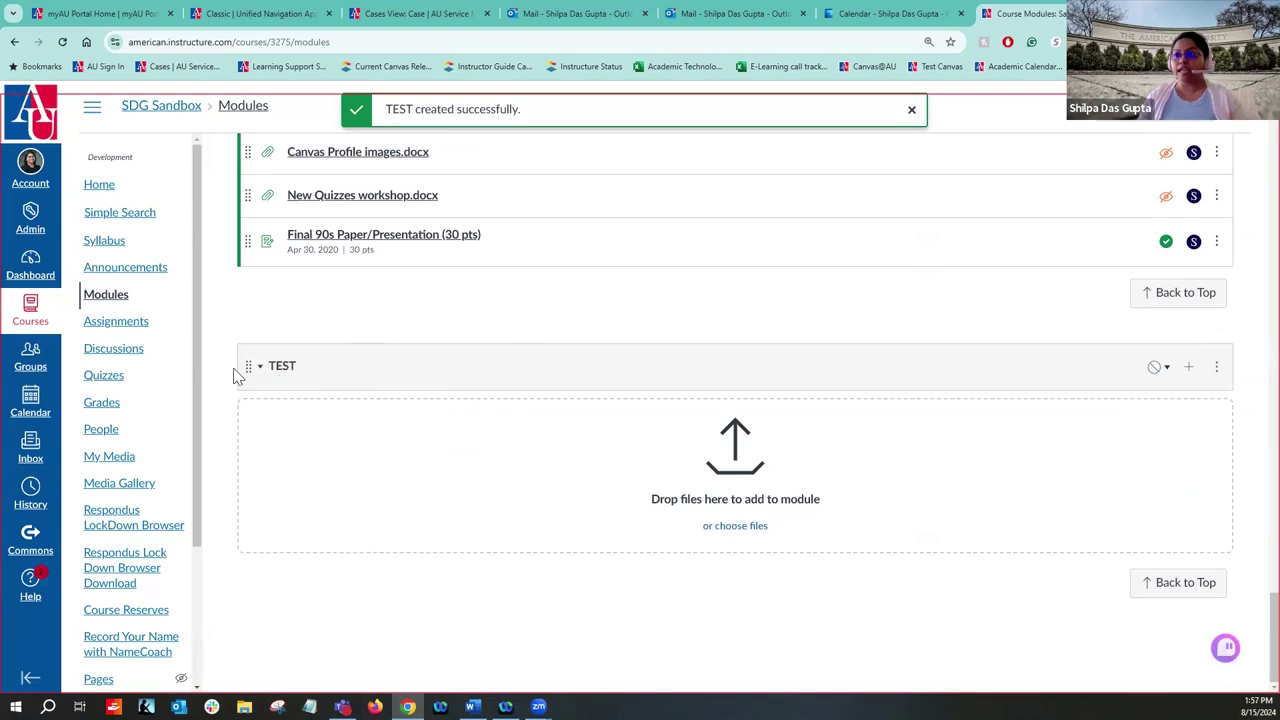
pyautogui.moveTo(250, 366); pyautogui.dragTo(340, 386)
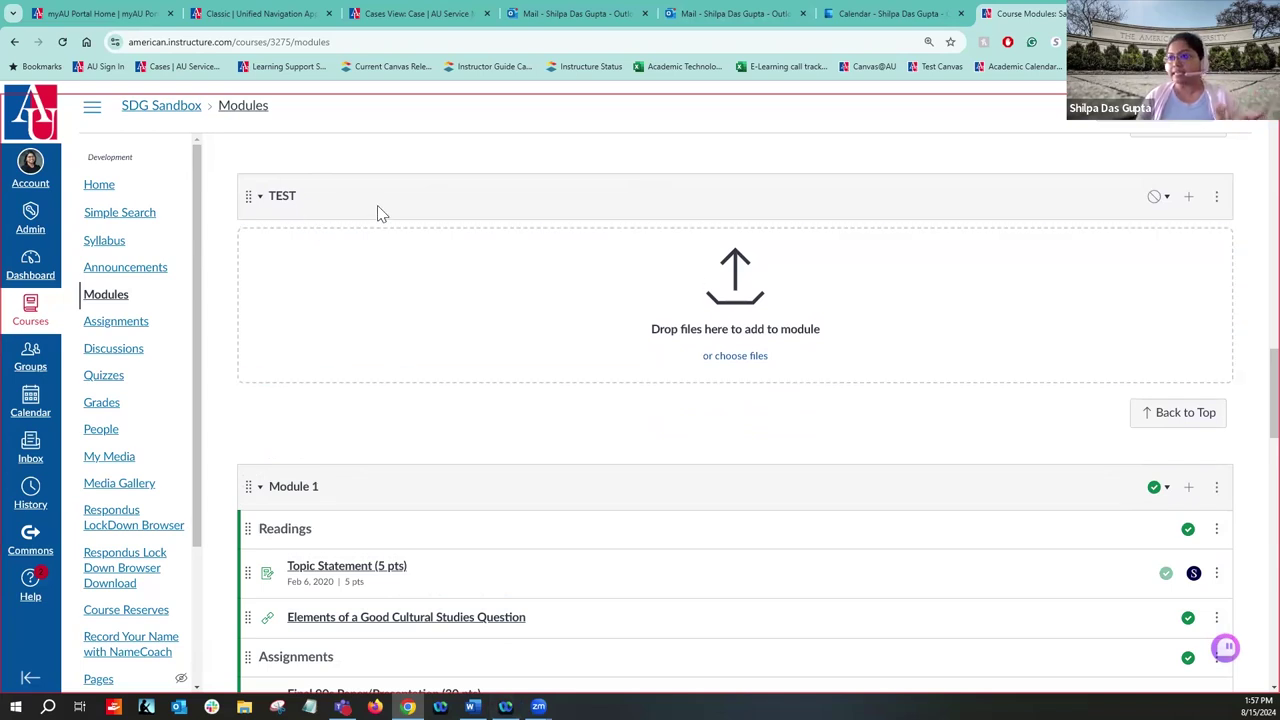
pyautogui.click(1189, 200)
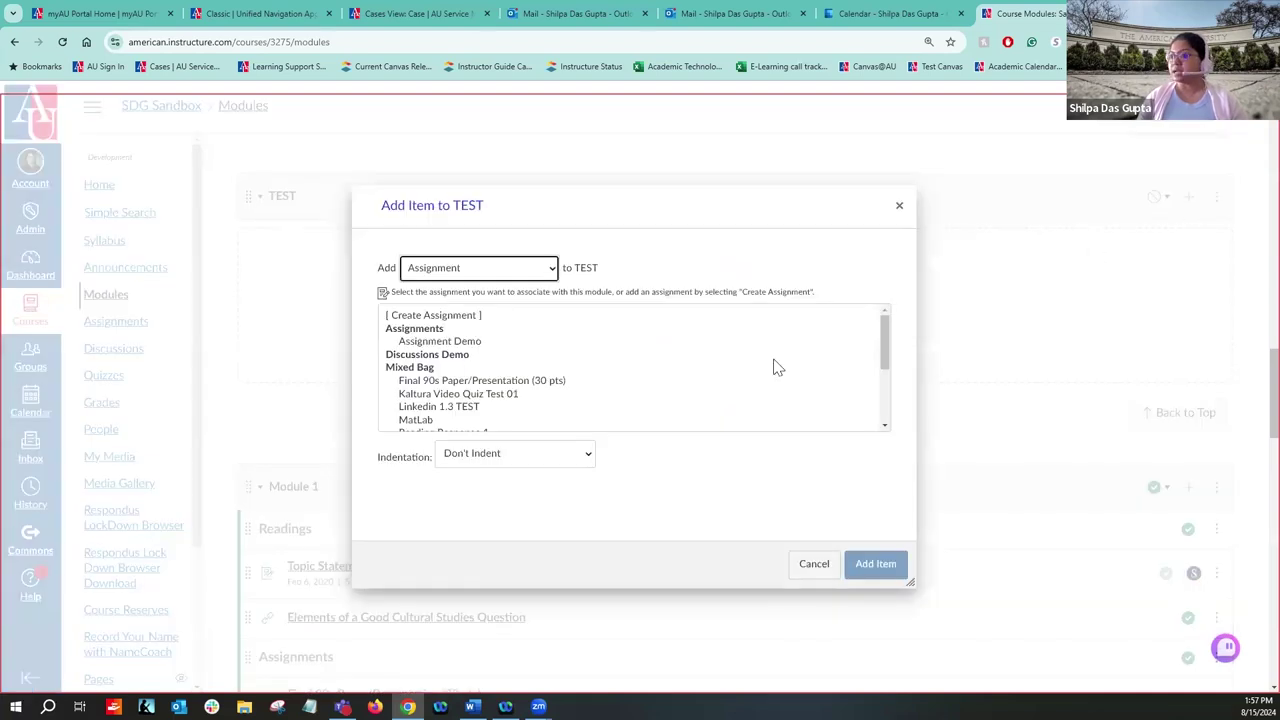
# Step: Set the item type to External Tool and pick LibApps - Springshare from the tool list
pyautogui.click(556, 270)
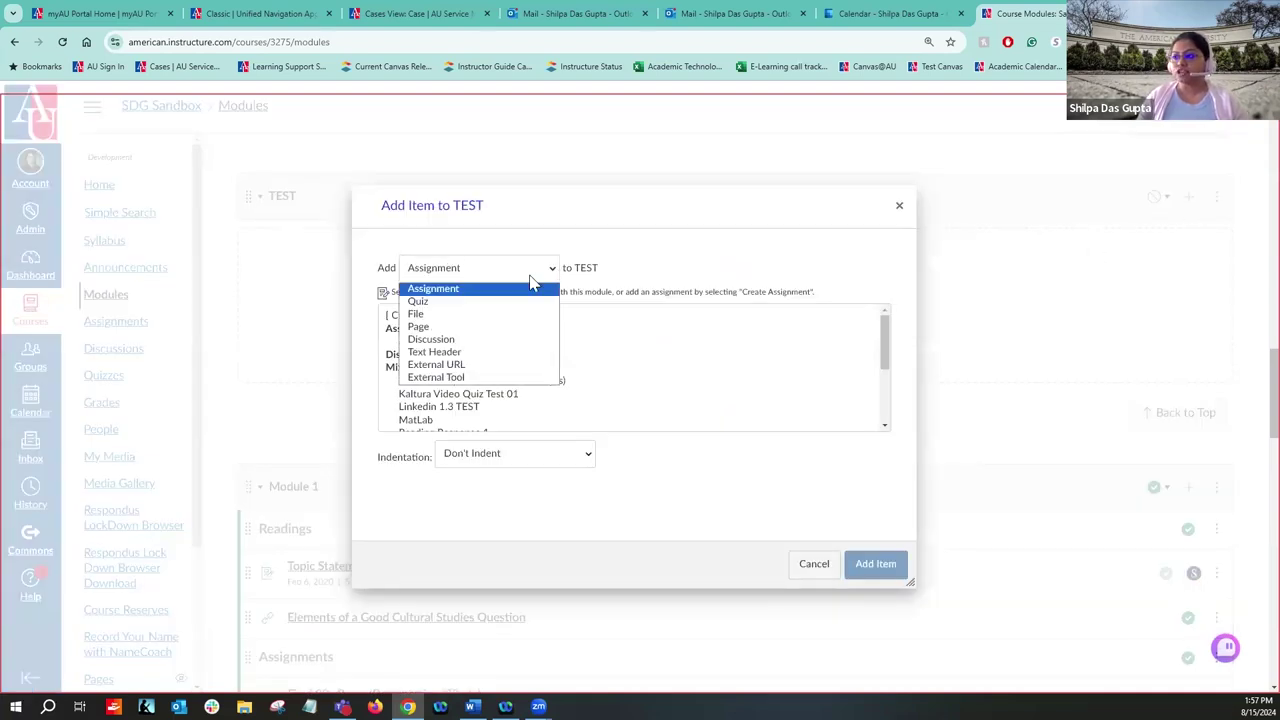
pyautogui.click(460, 380)
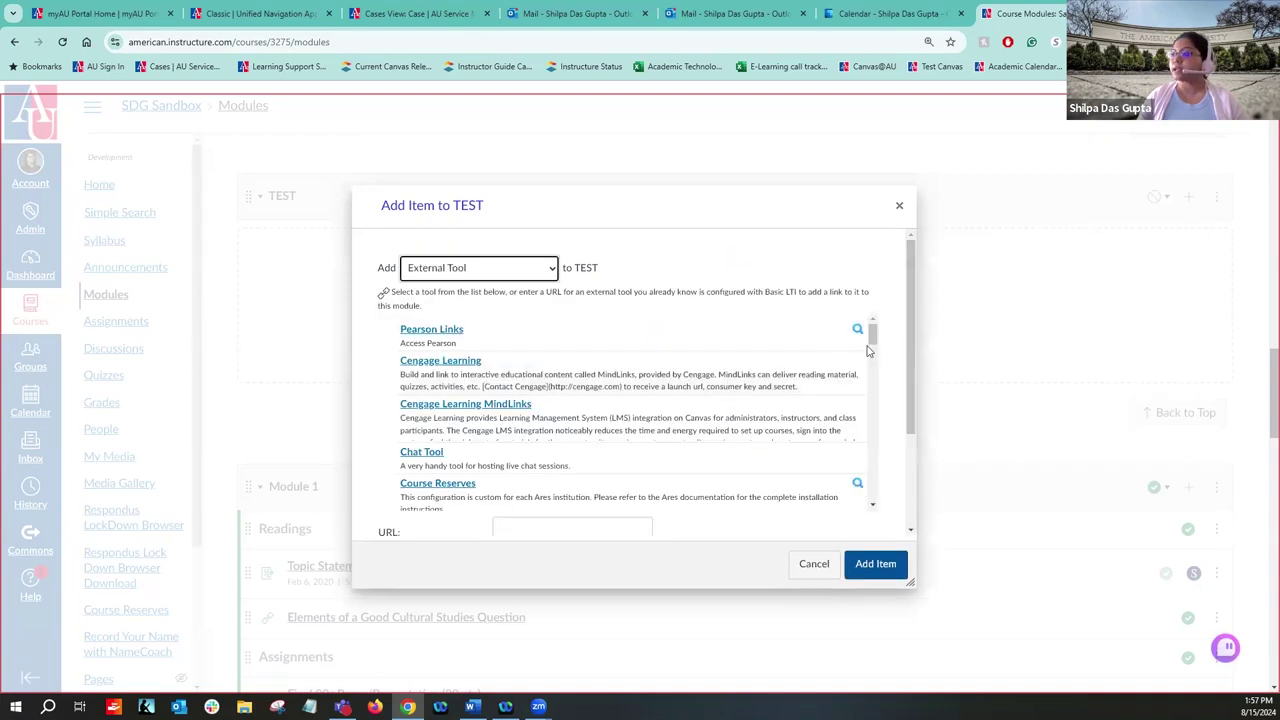
pyautogui.moveTo(873, 339); pyautogui.dragTo(873, 394)
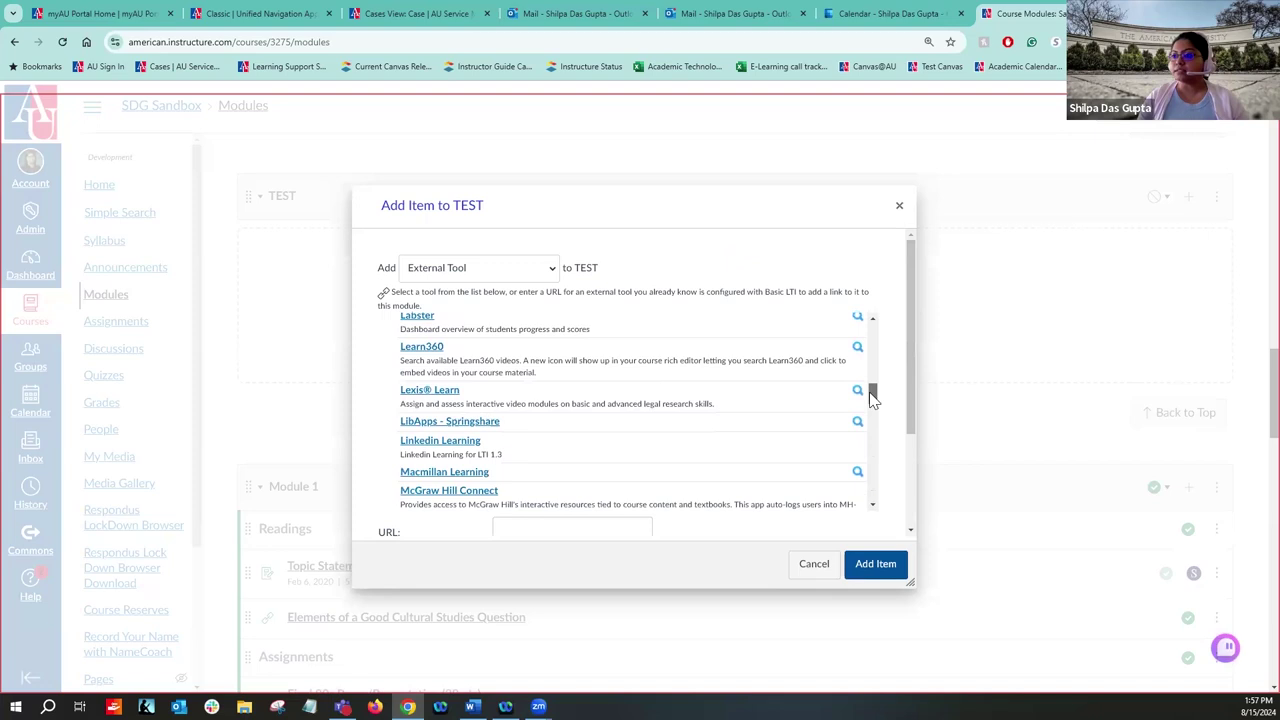
pyautogui.click(430, 426)
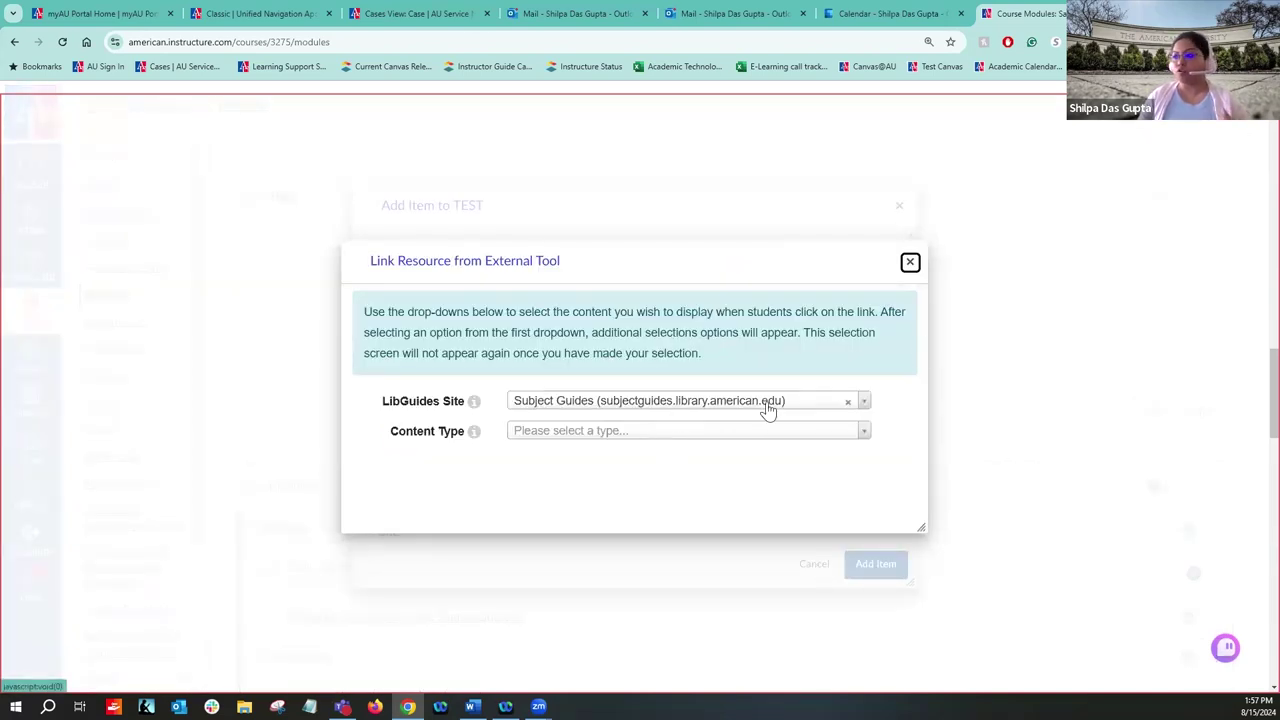
# Step: Set the LibGuides content type to Databases for Specific Subject (list only)
pyautogui.click(709, 437)
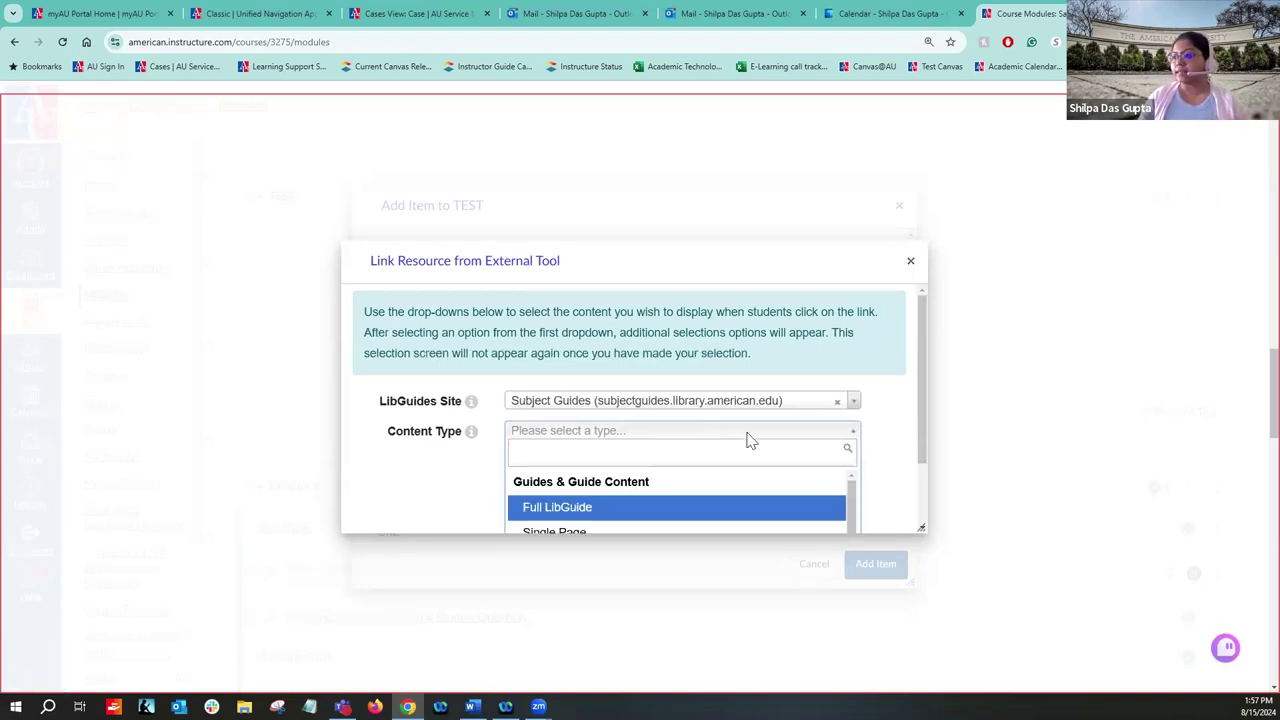
pyautogui.moveTo(920, 392); pyautogui.dragTo(920, 475)
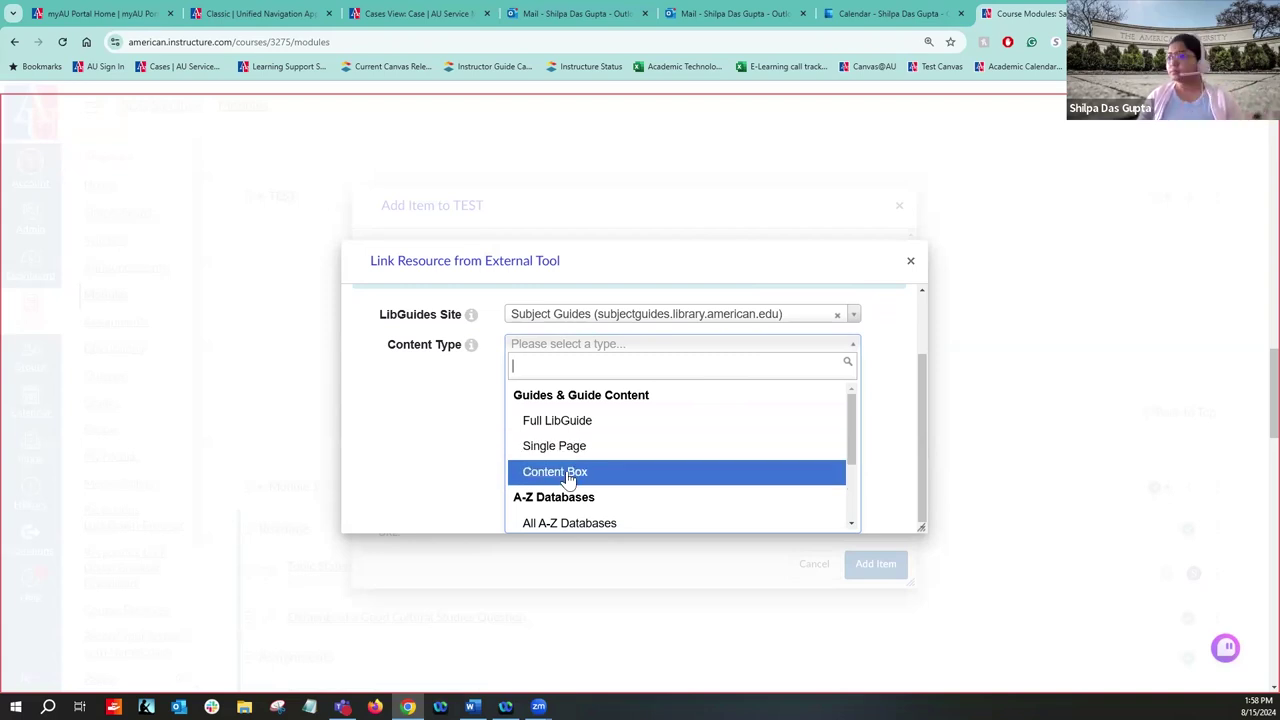
pyautogui.scroll(-2, 655, 490)
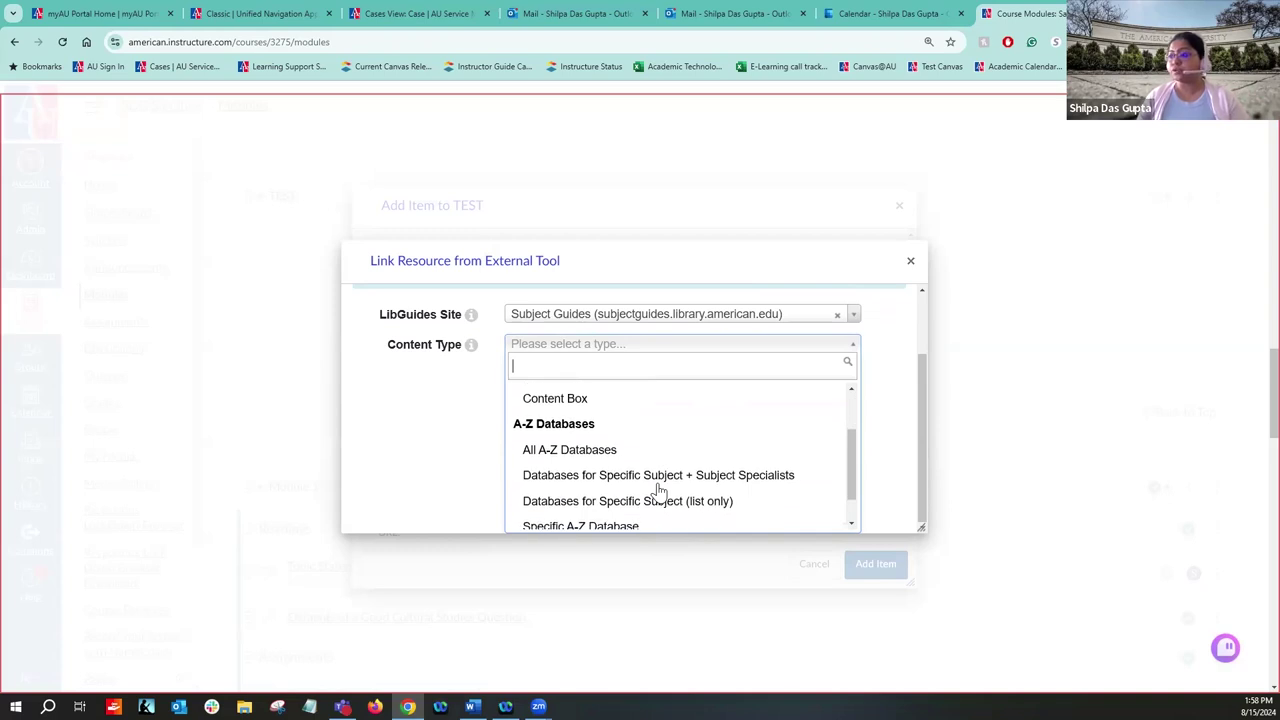
pyautogui.click(656, 501)
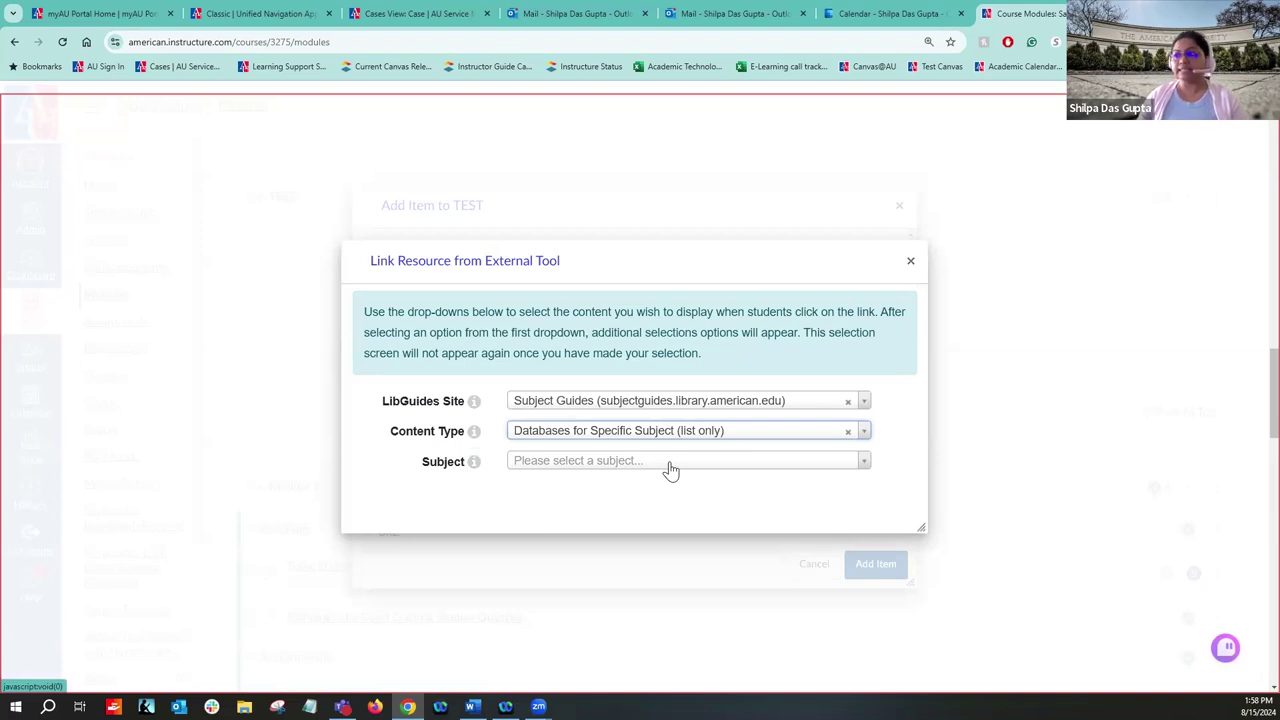
# Step: Choose American Studies, embed it and add the link to TEST, then go to Assignments
pyautogui.click(670, 470)
pyautogui.scroll(-2, 925, 487)
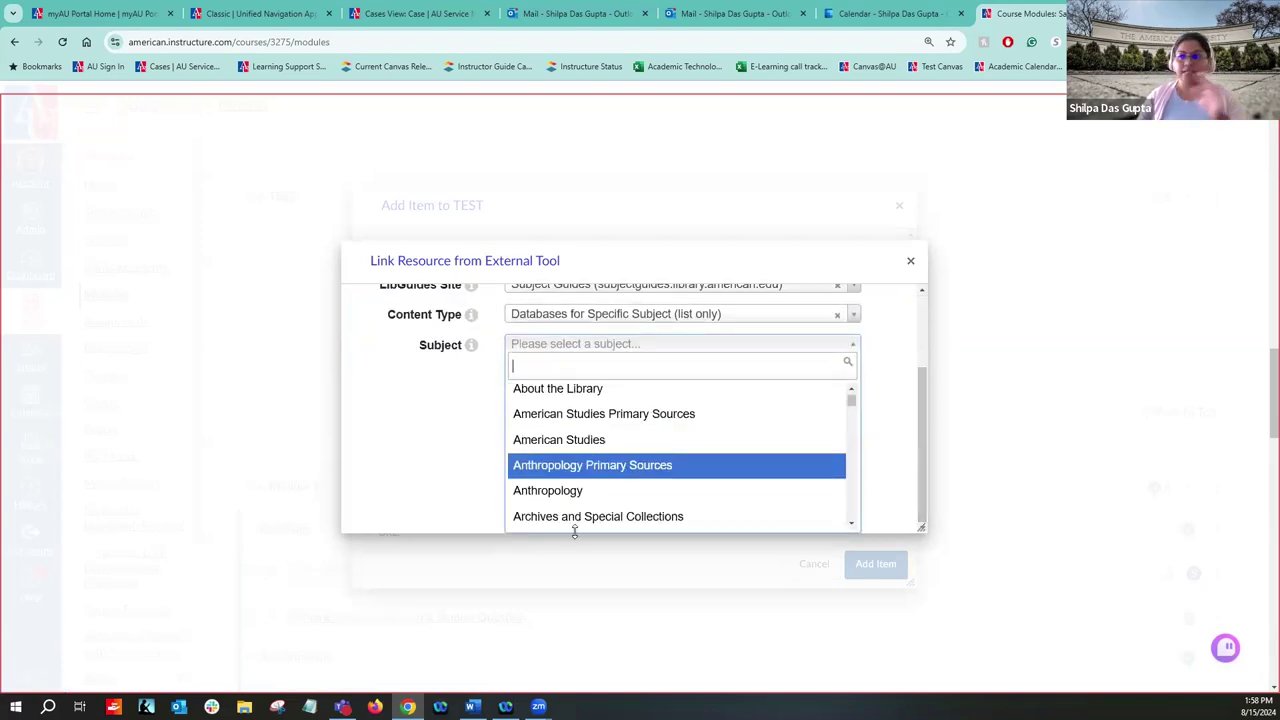
pyautogui.scroll(-3, 603, 480)
pyautogui.scroll(-5, 605, 481)
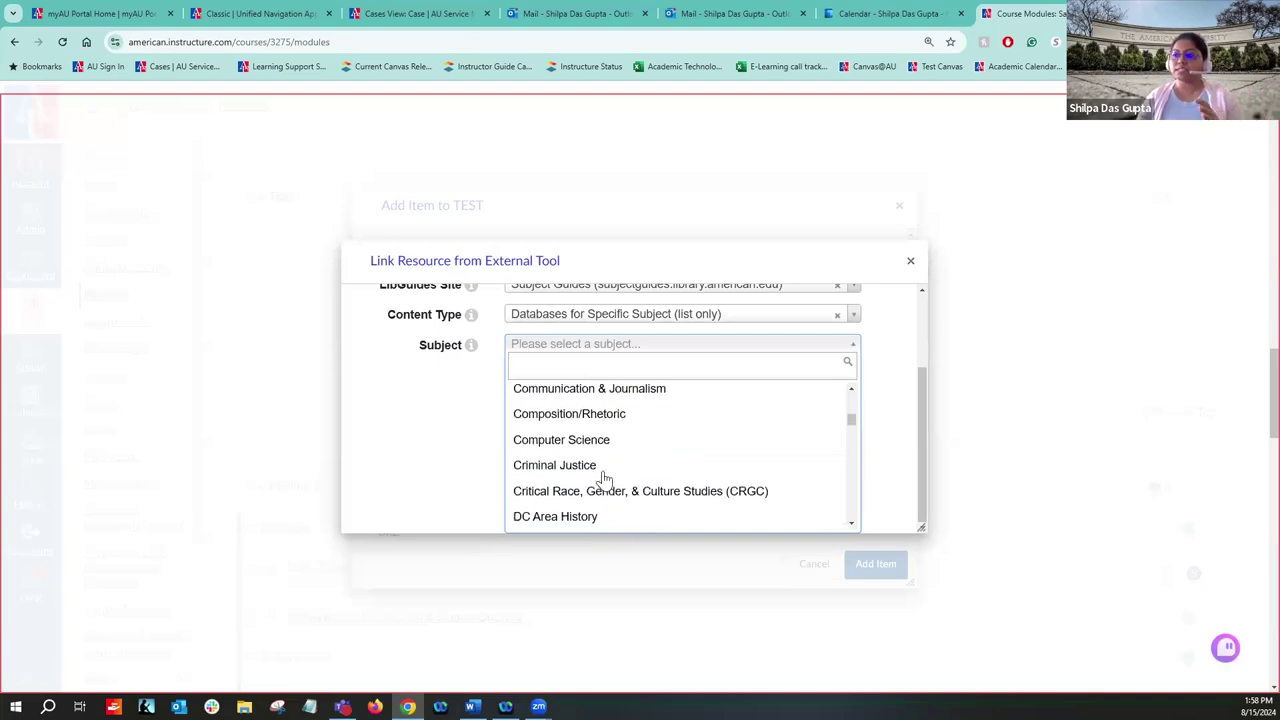
pyautogui.scroll(5, 600, 478)
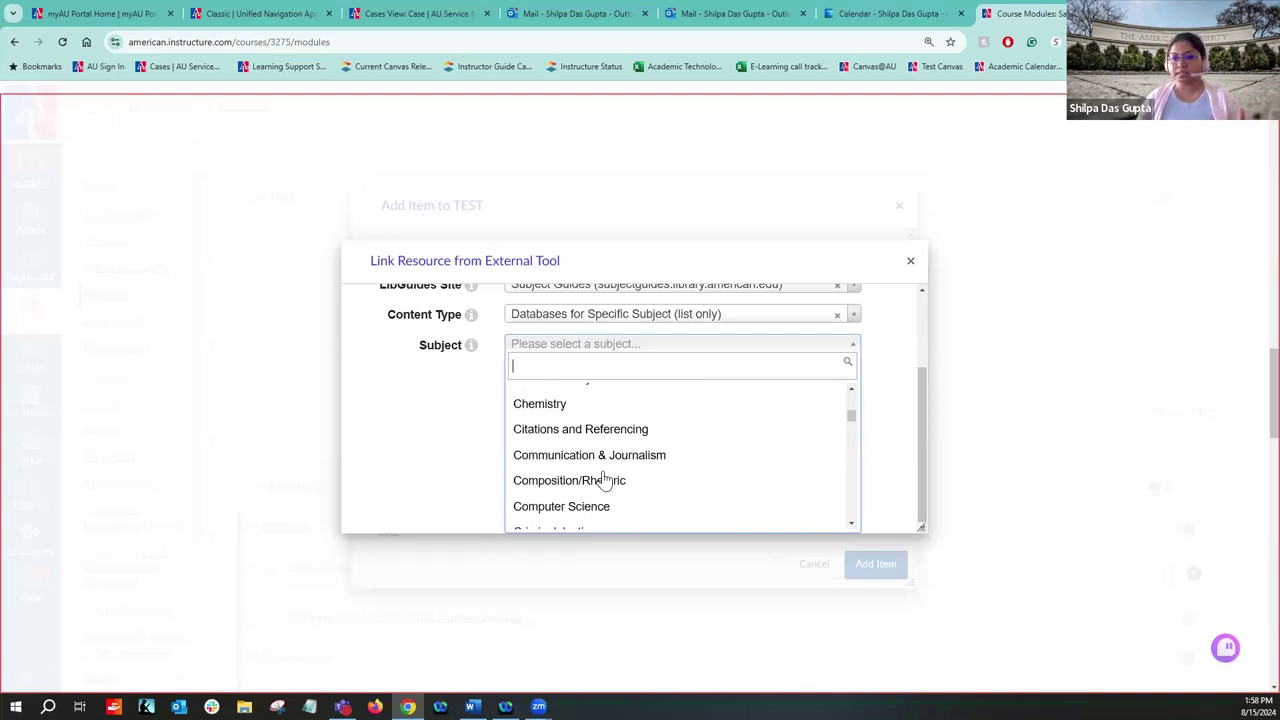
pyautogui.scroll(2, 584, 418)
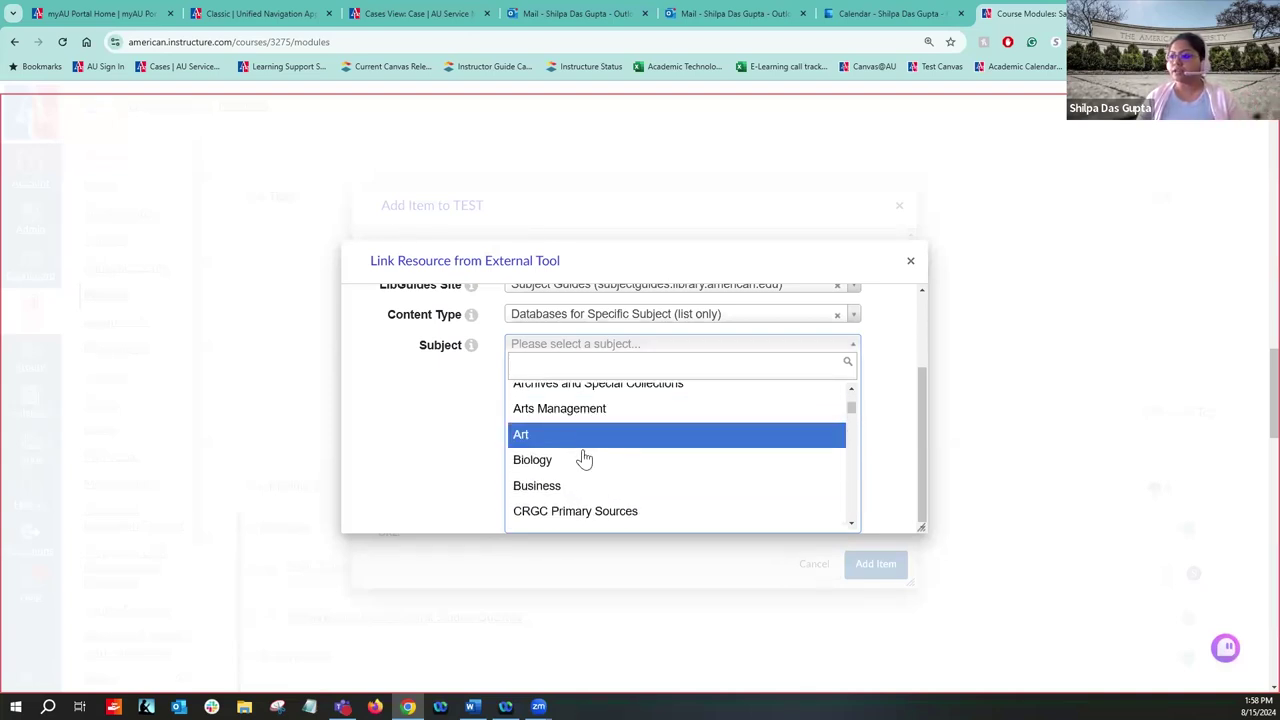
pyautogui.scroll(3, 577, 463)
pyautogui.click(605, 446)
pyautogui.click(563, 492)
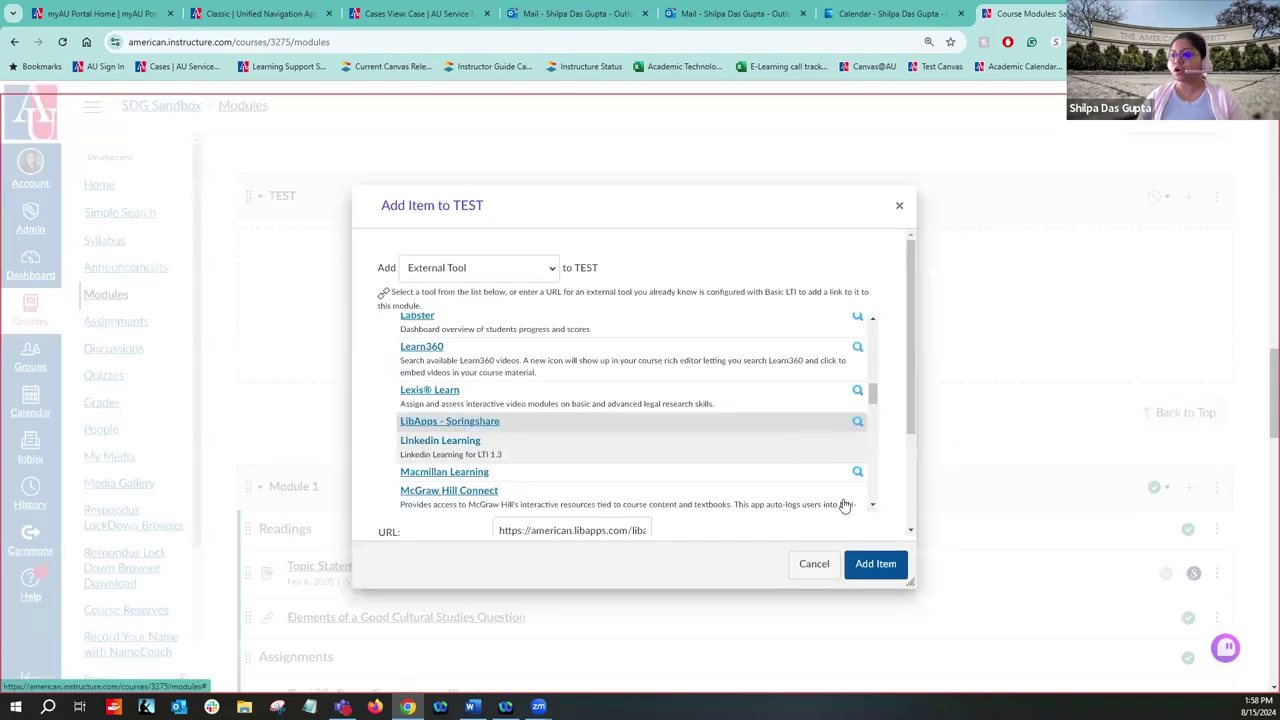
pyautogui.click(876, 565)
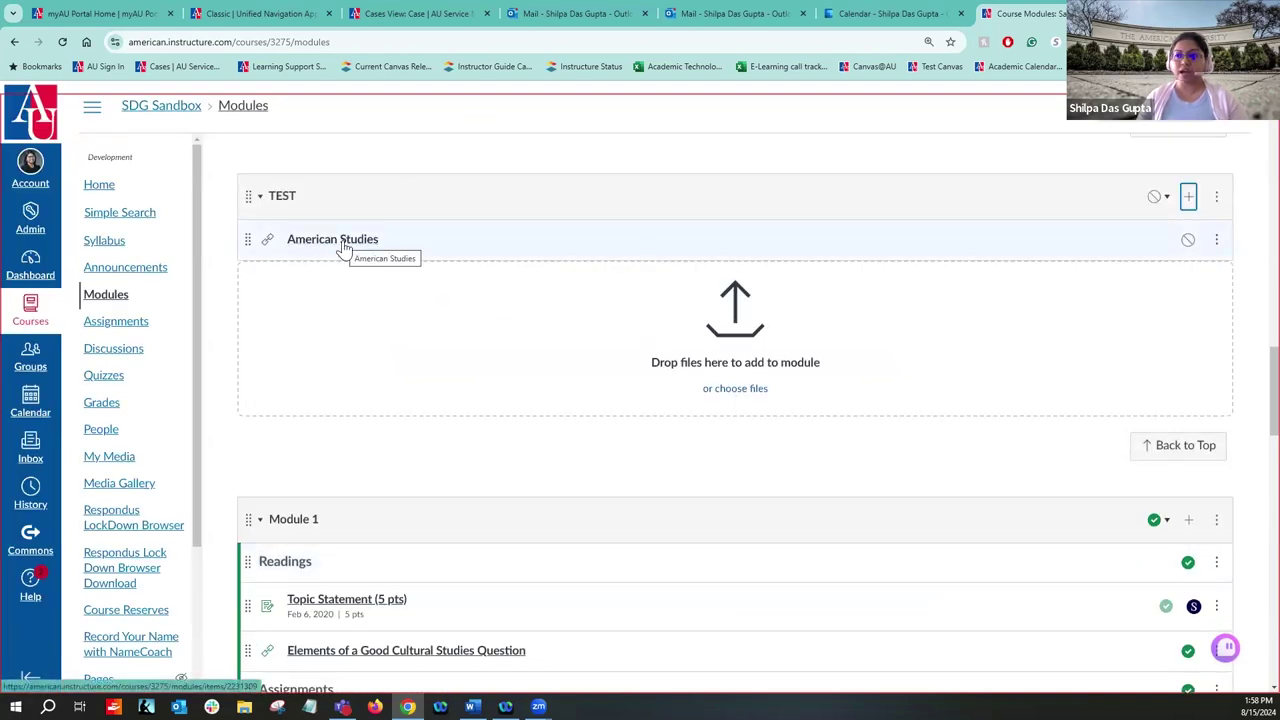
pyautogui.click(164, 328)
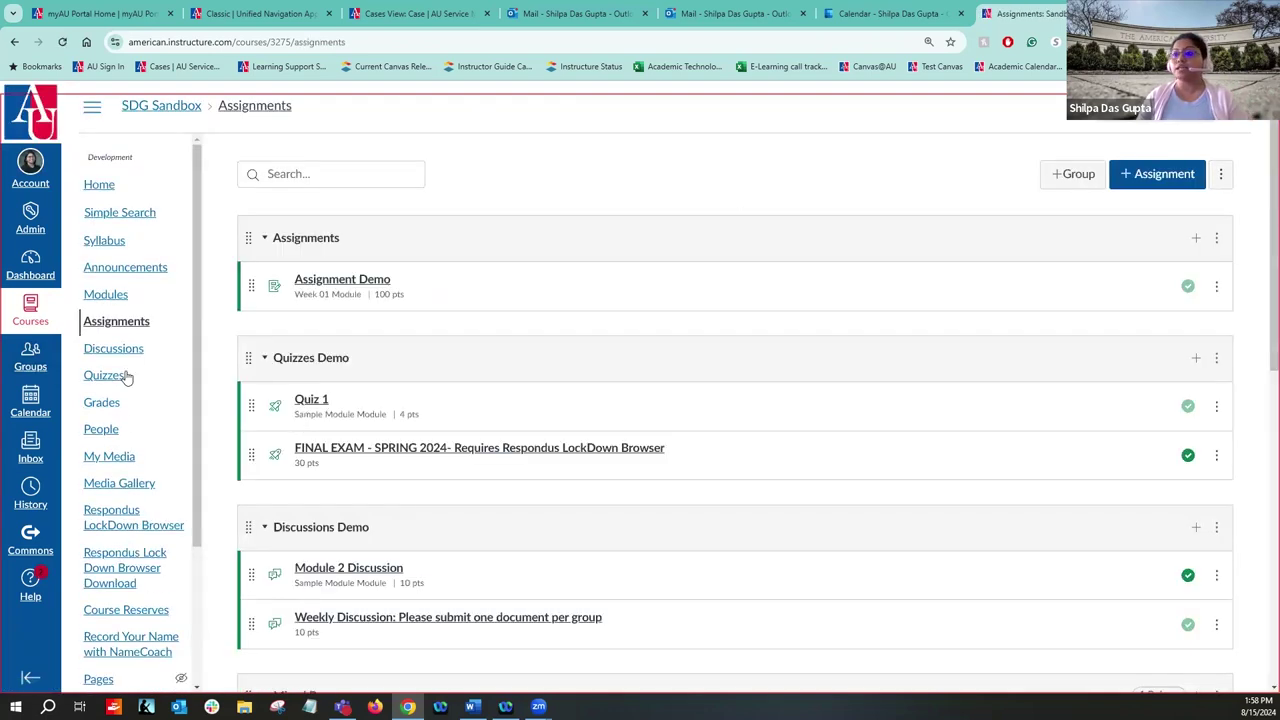
# Step: Start a new assignment named TEST and set its Points to 10
pyautogui.click(1153, 178)
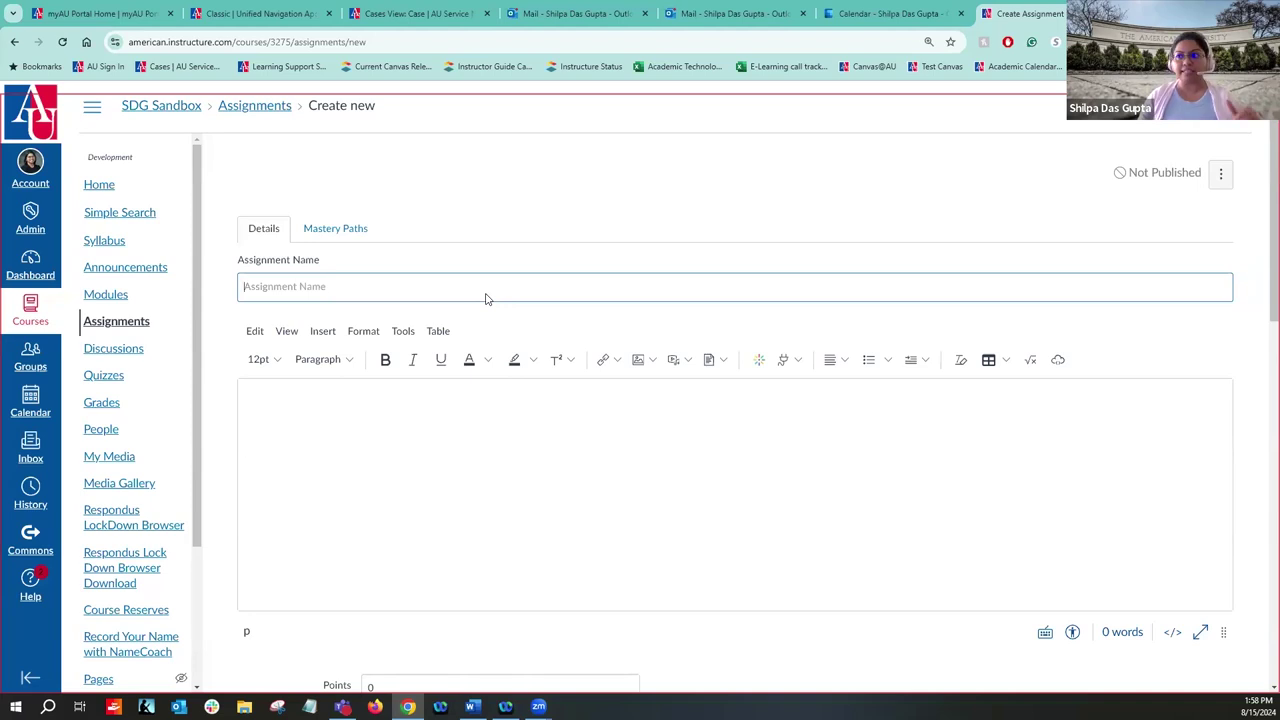
pyautogui.write('TEST')
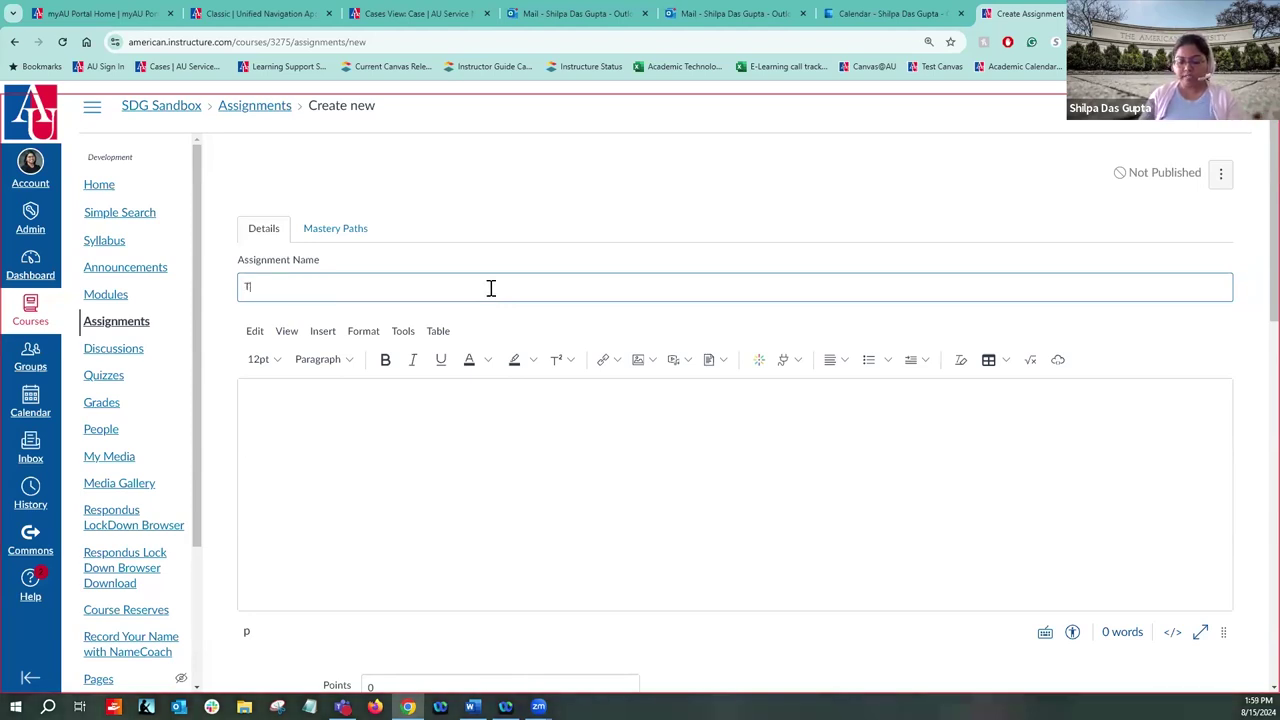
pyautogui.click(510, 412)
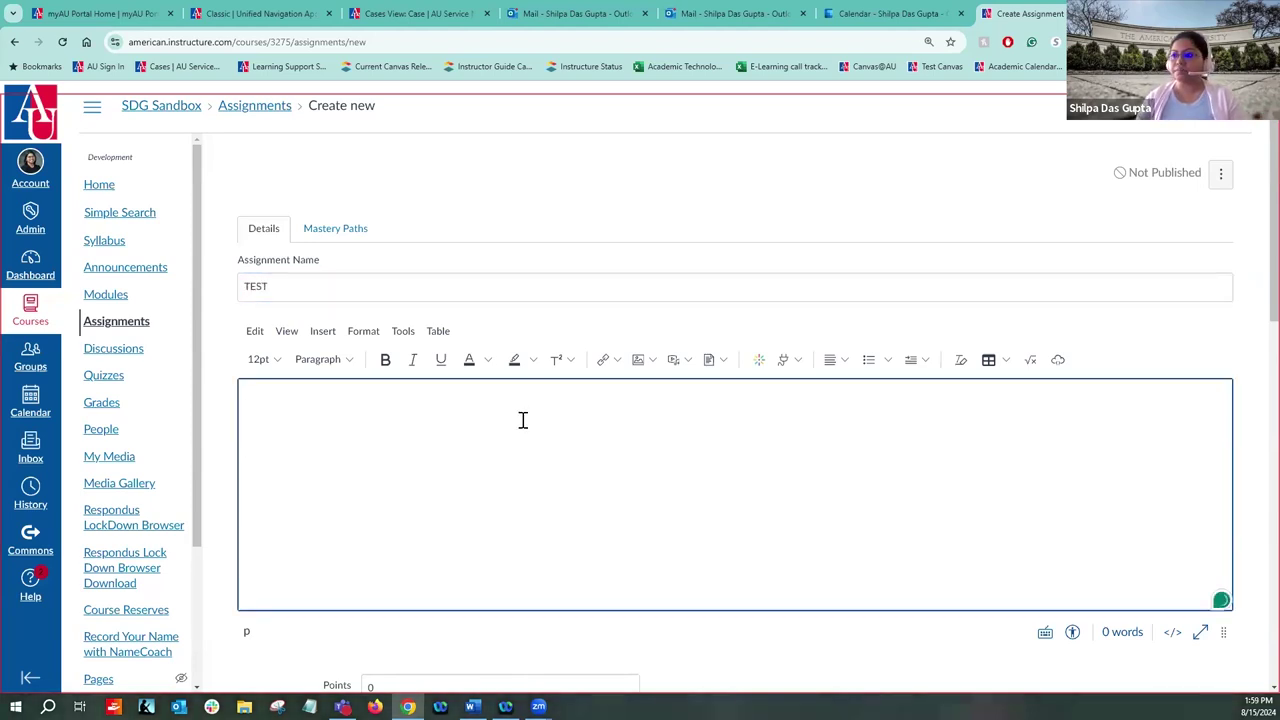
pyautogui.scroll(-1, 522, 420)
pyautogui.scroll(-1, 522, 420)
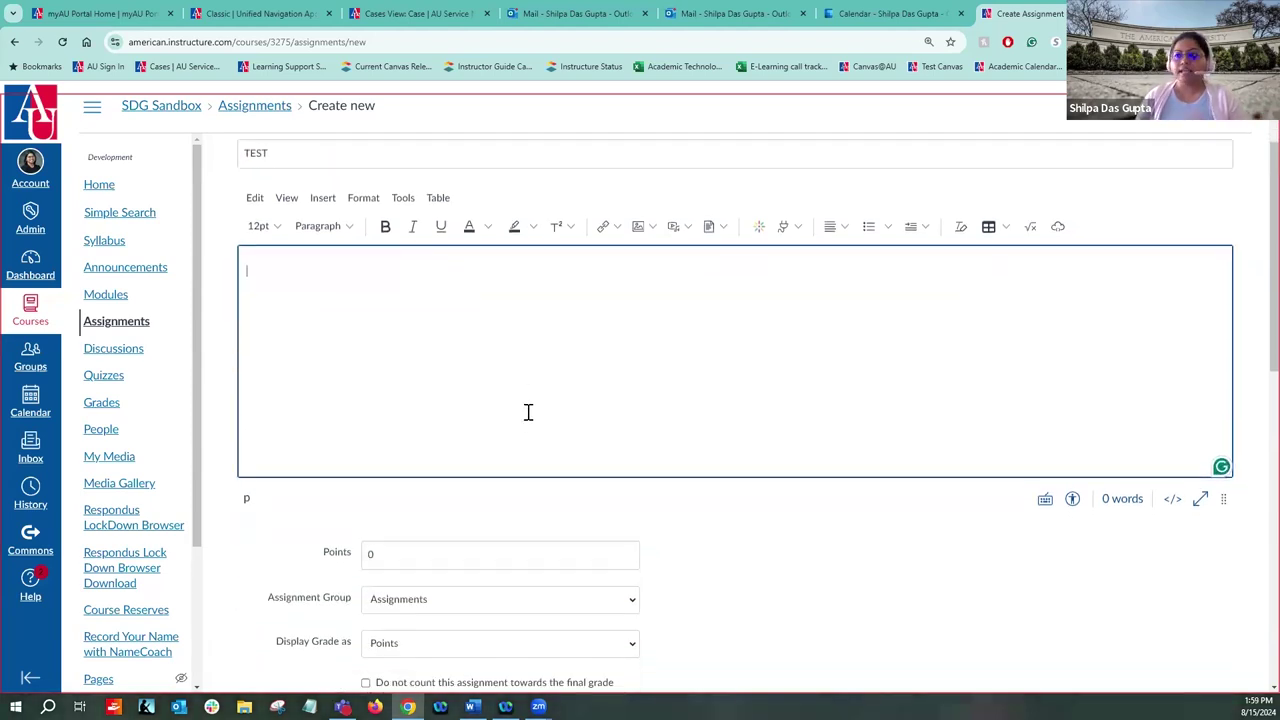
pyautogui.scroll(-3, 577, 371)
pyautogui.click(563, 358)
pyautogui.doubleClick(366, 358)
pyautogui.write('10')
pyautogui.scroll(-2, 665, 454)
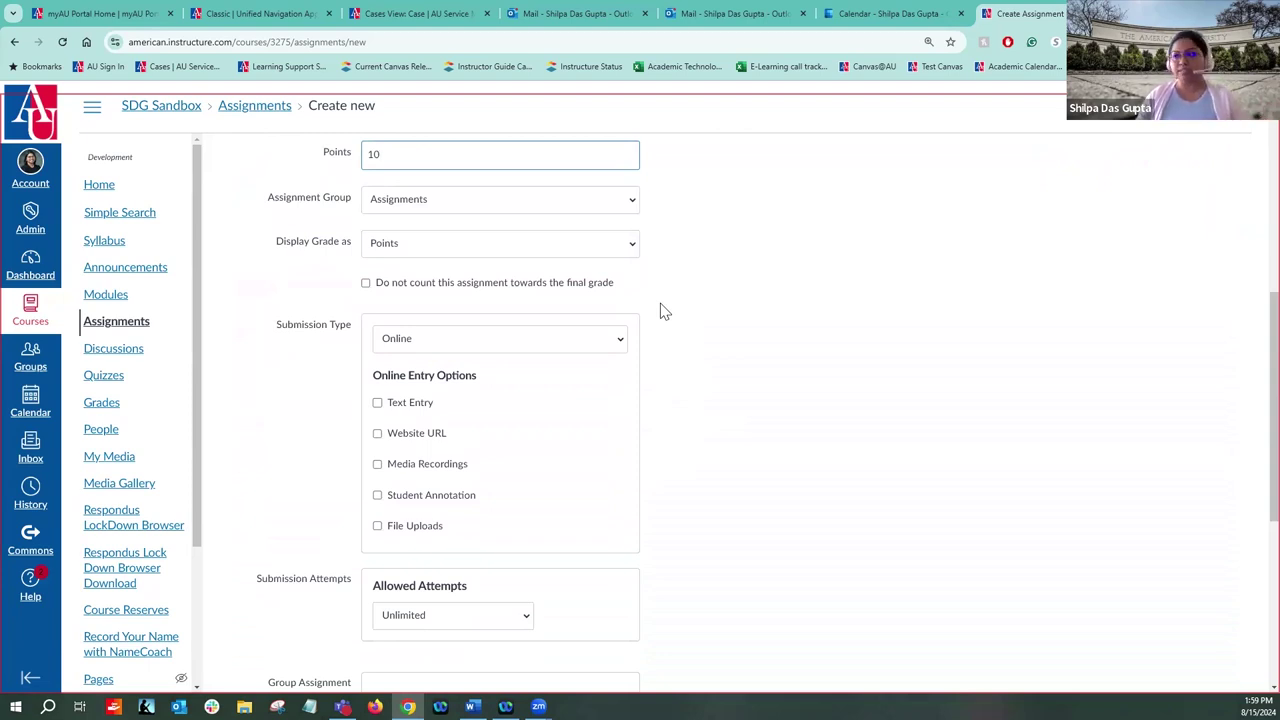
pyautogui.scroll(-1, 566, 317)
# Step: Set the submission type to External Tool using LibApps - Springshare
pyautogui.click(577, 274)
pyautogui.click(476, 334)
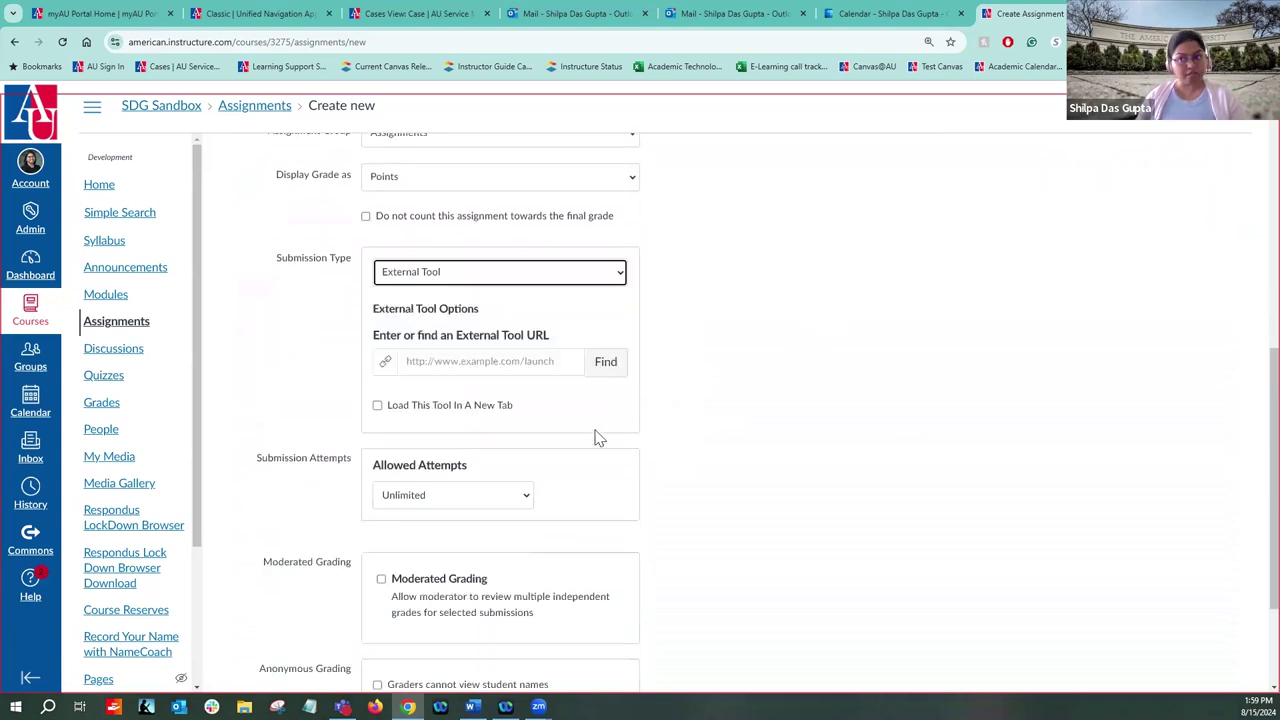
pyautogui.click(605, 363)
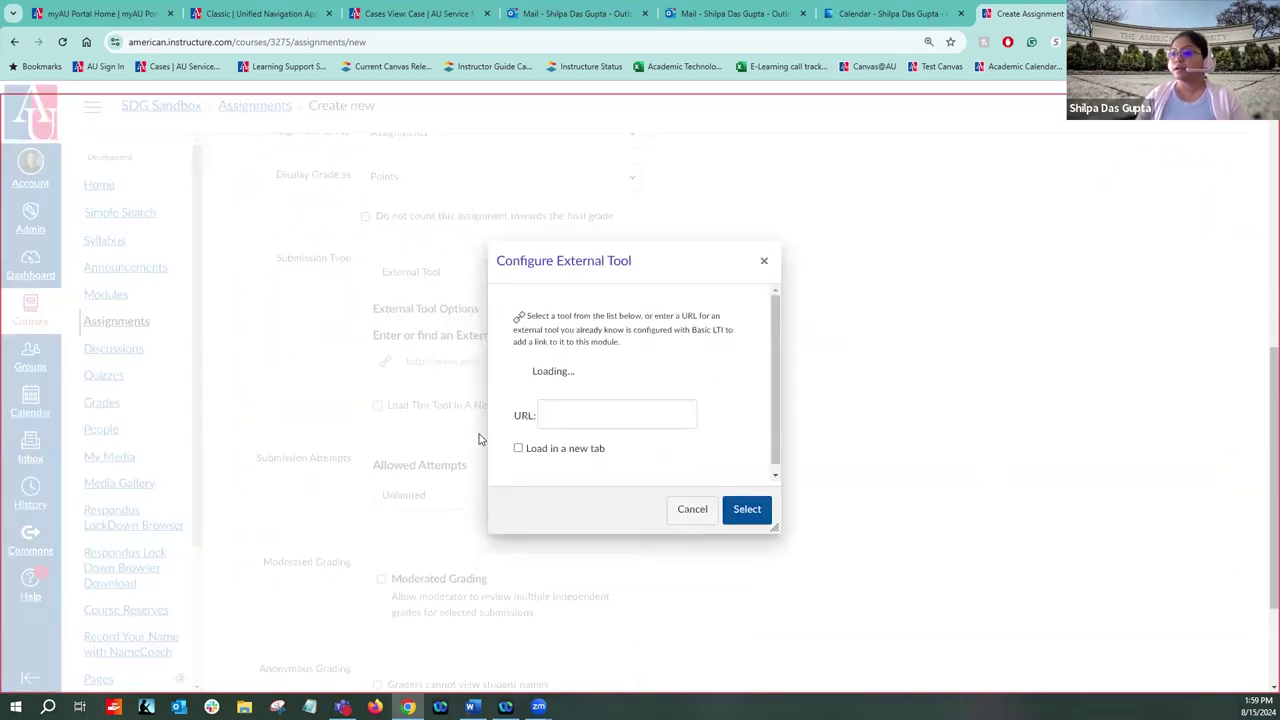
pyautogui.moveTo(739, 373); pyautogui.dragTo(741, 435)
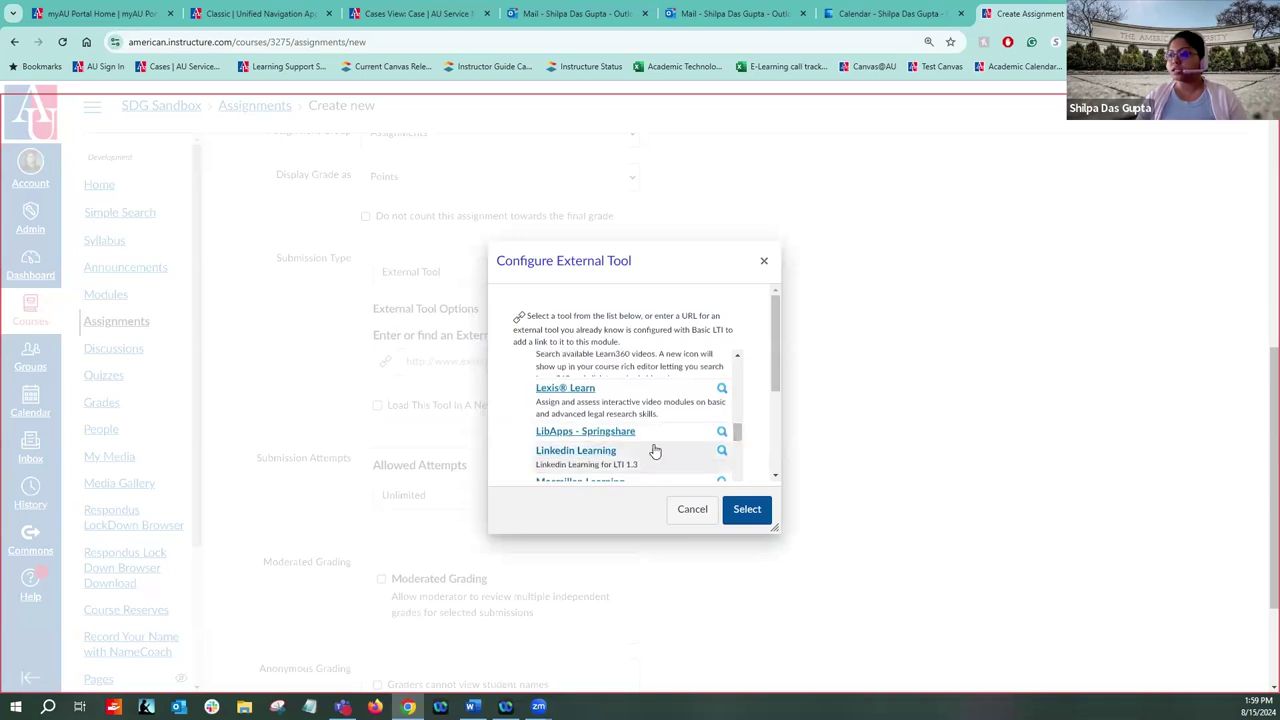
pyautogui.click(608, 436)
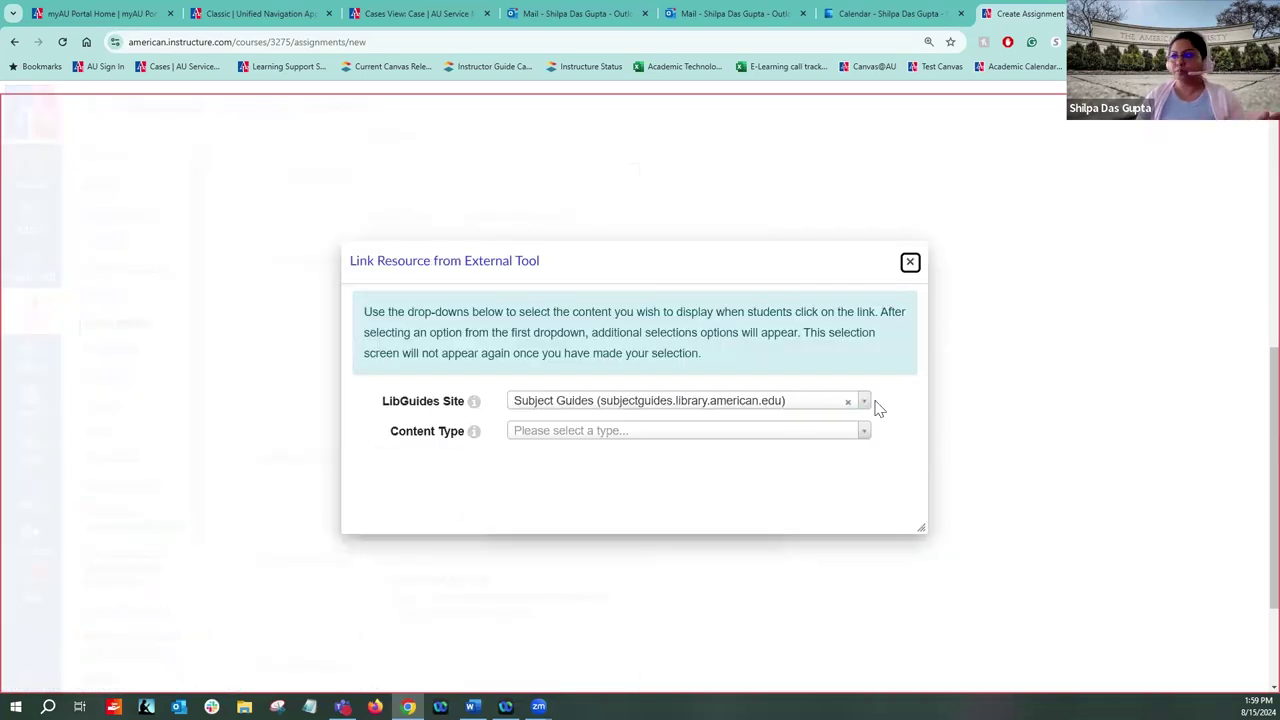
# Step: Embed the American Studies subject databases plus specialists content and confirm the tool URL
pyautogui.click(683, 433)
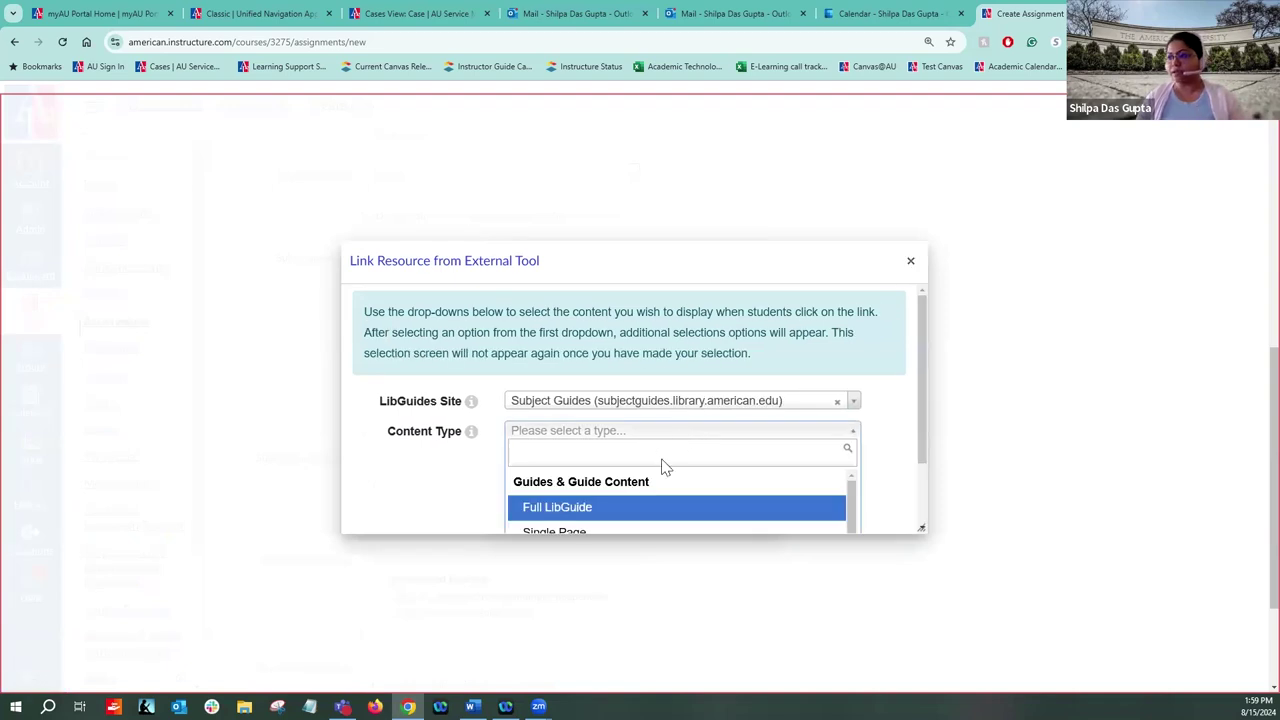
pyautogui.scroll(-5, 662, 465)
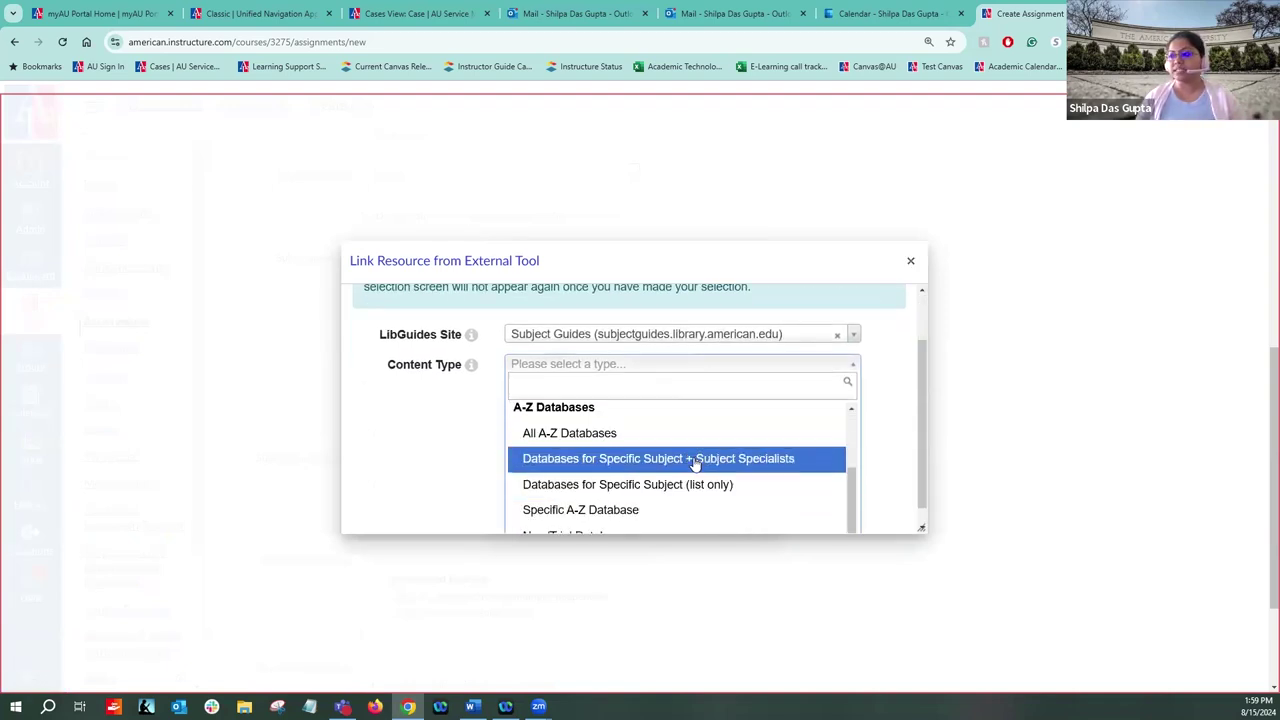
pyautogui.click(695, 459)
pyautogui.click(712, 462)
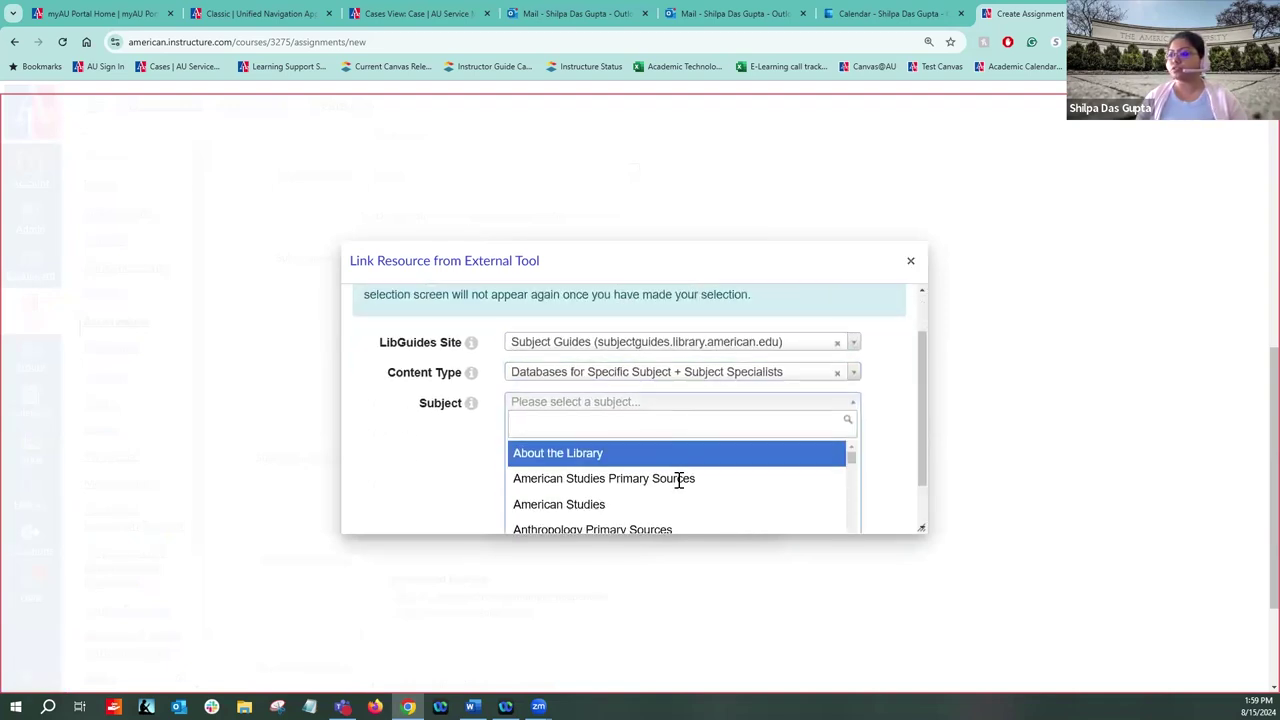
pyautogui.click(636, 448)
pyautogui.click(548, 497)
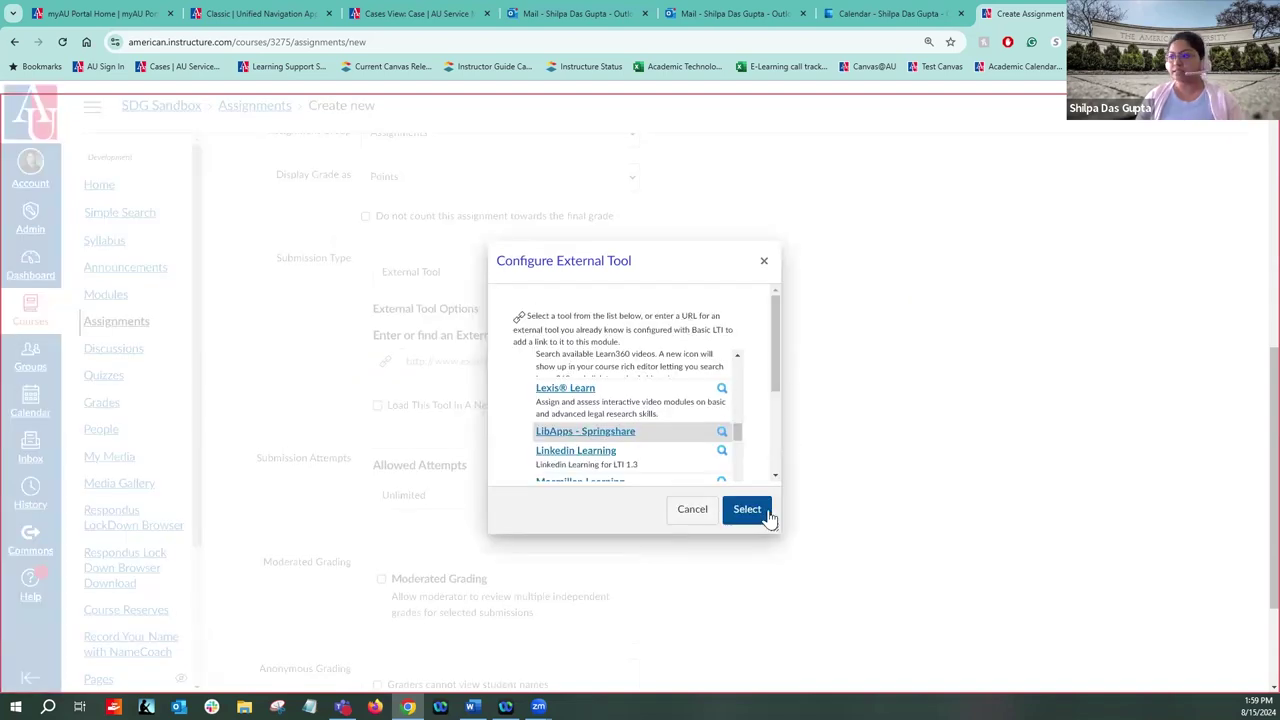
pyautogui.click(766, 515)
pyautogui.scroll(-3, 752, 414)
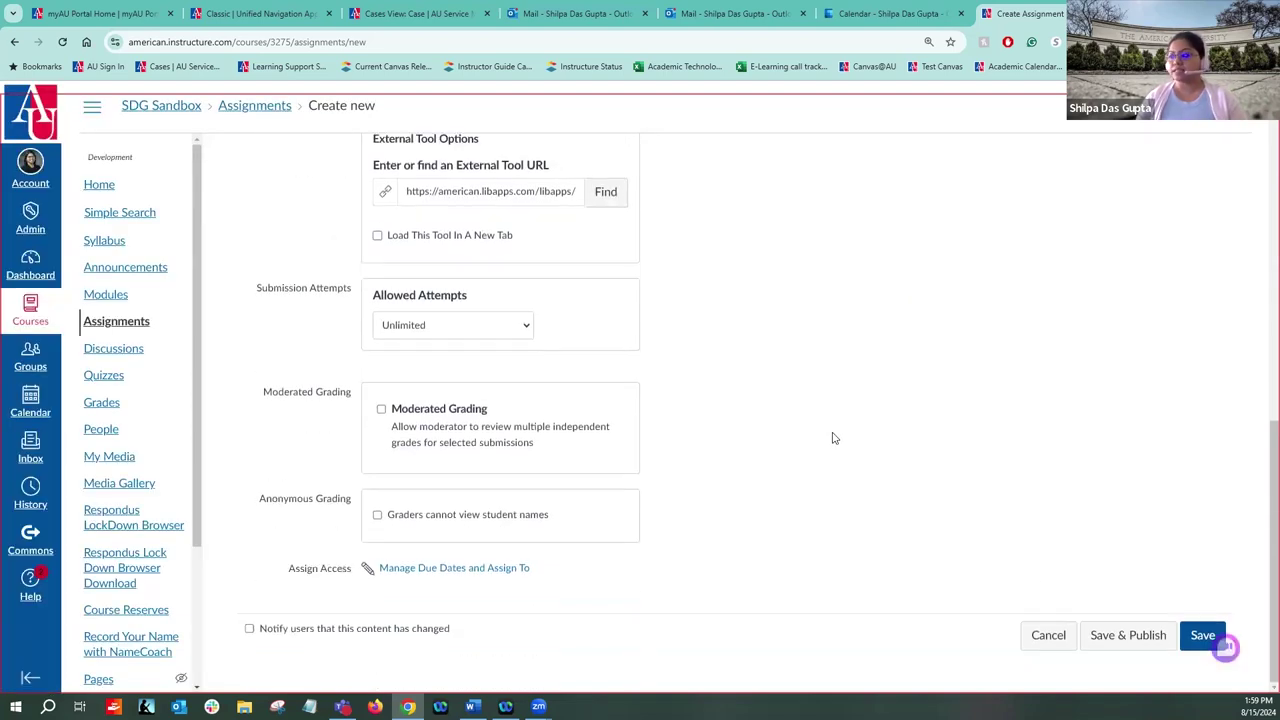
# Step: Save the TEST assignment to show its American Studies databases page
pyautogui.click(1203, 635)
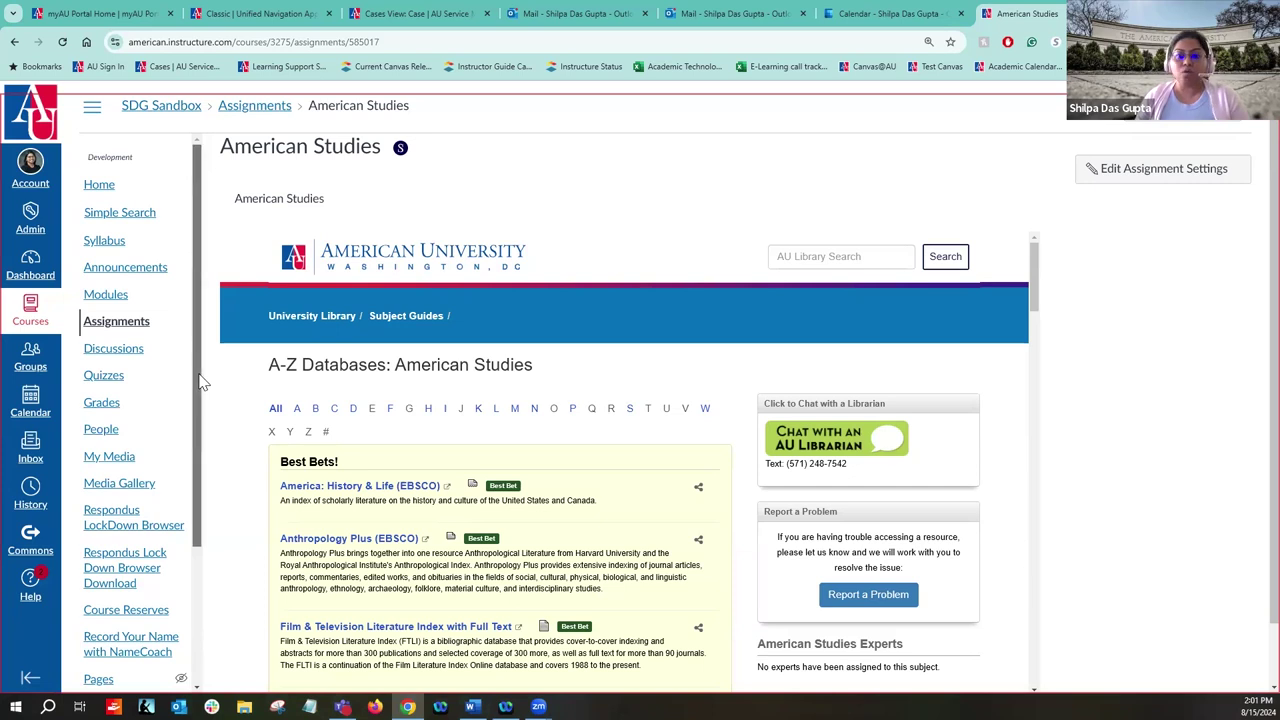
pyautogui.scroll(-3, 131, 410)
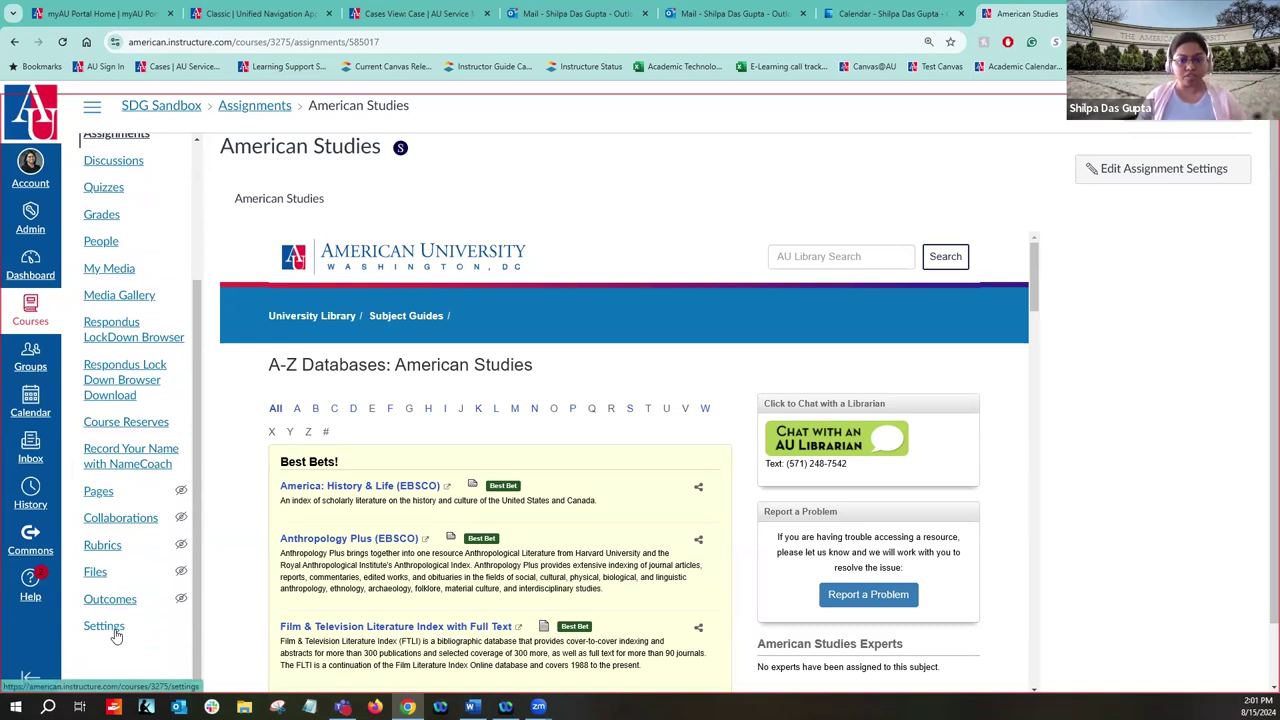
# Step: Open Course Reserves and scroll through the new reserve request options
pyautogui.click(128, 422)
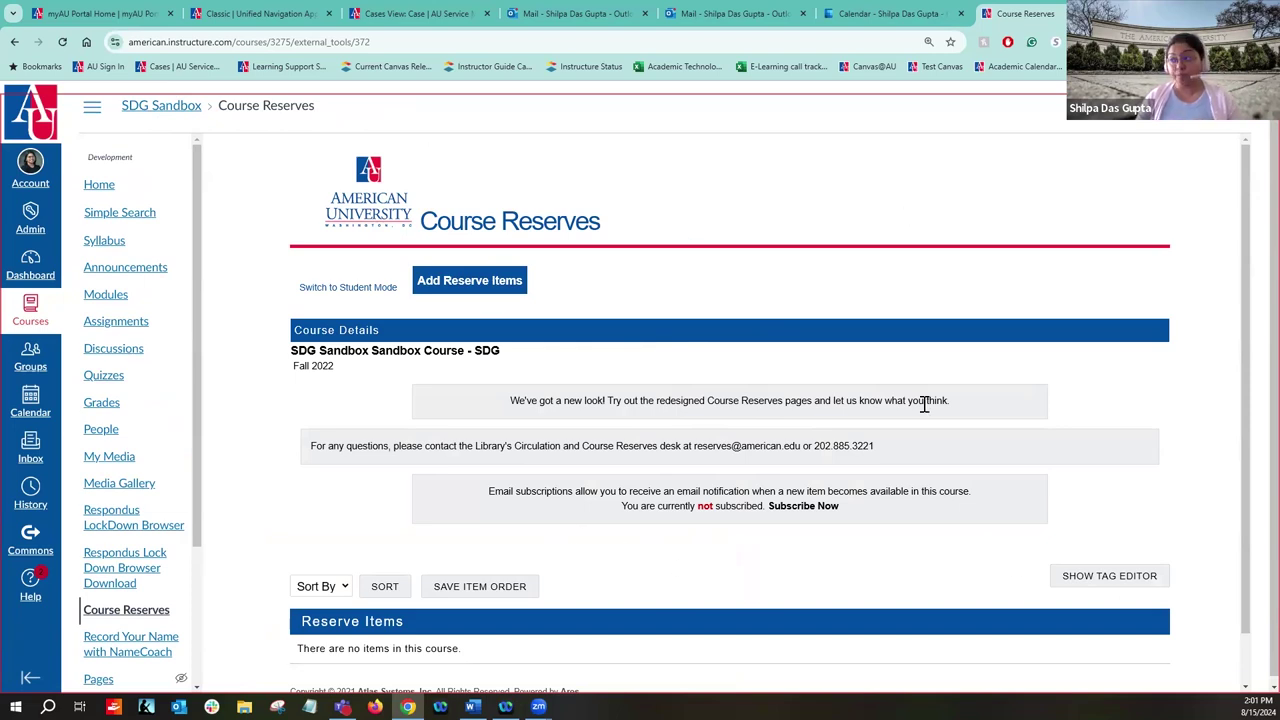
pyautogui.scroll(-1, 772, 350)
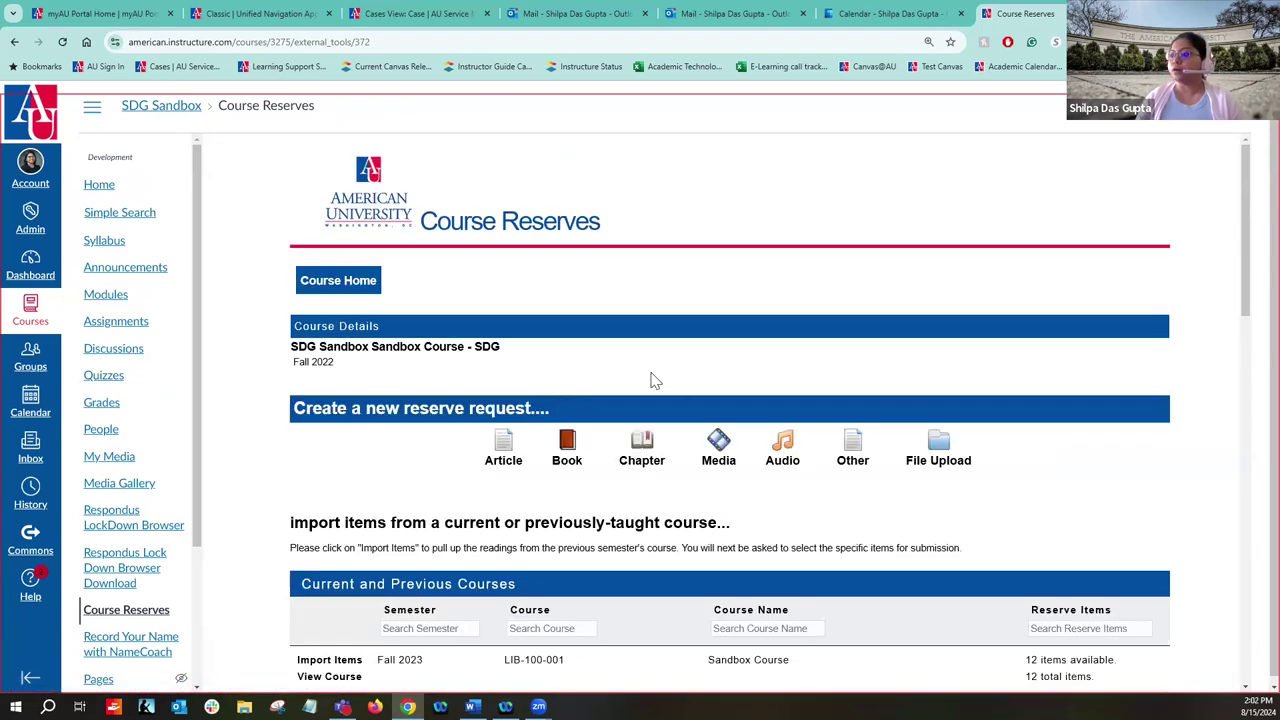
pyautogui.scroll(-1, 652, 378)
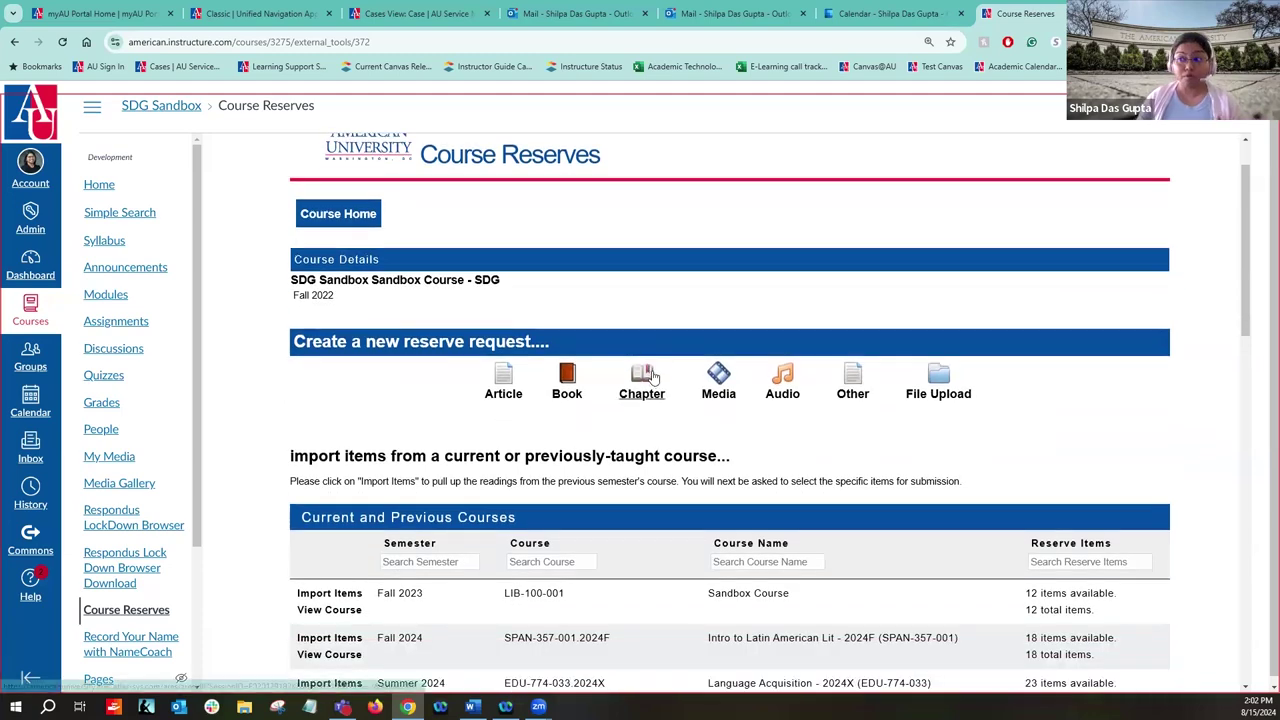
pyautogui.scroll(-2, 689, 300)
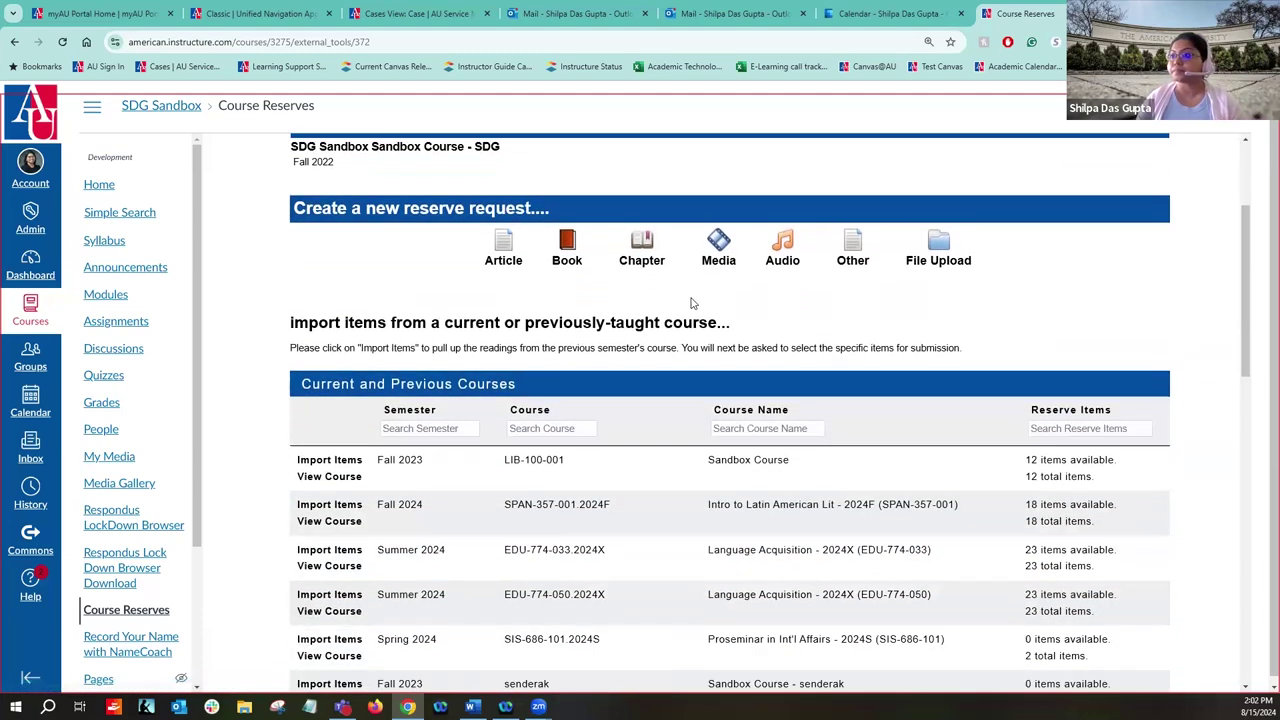
# Step: Highlight 'Fall 2022' and 'previously-taught course' while reviewing the course list
pyautogui.moveTo(347, 162); pyautogui.dragTo(289, 163)
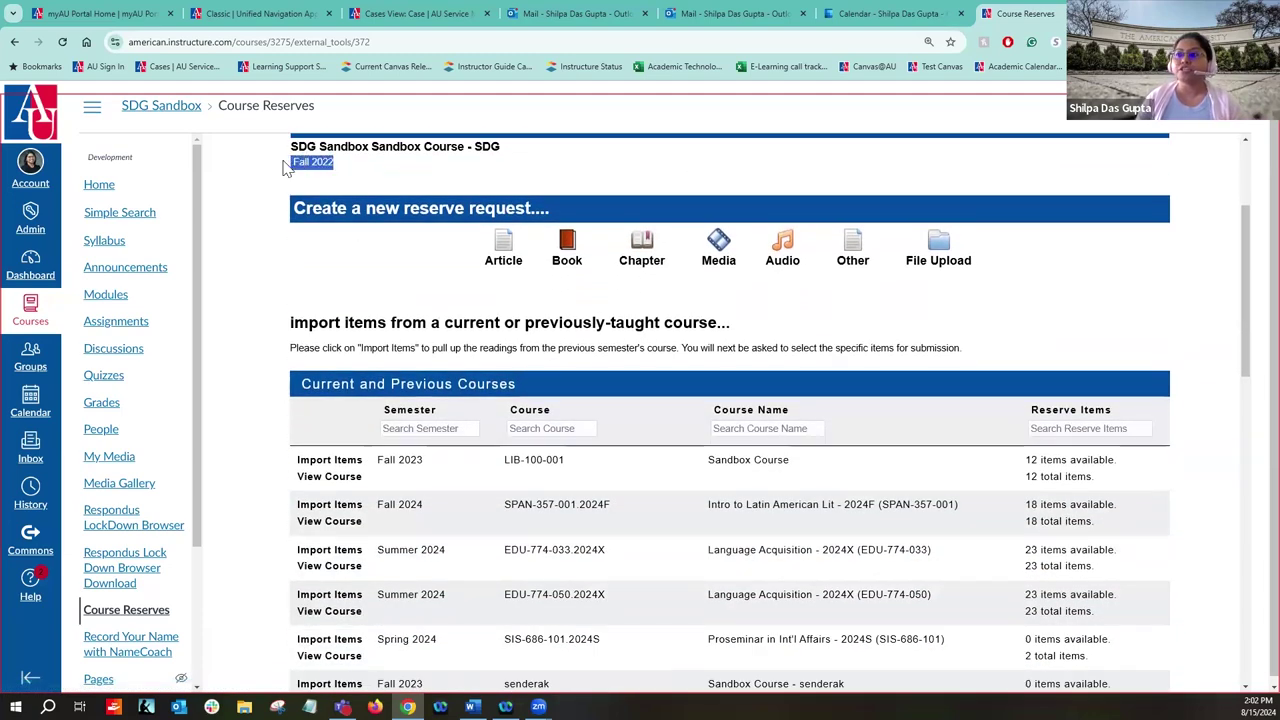
pyautogui.click(356, 175)
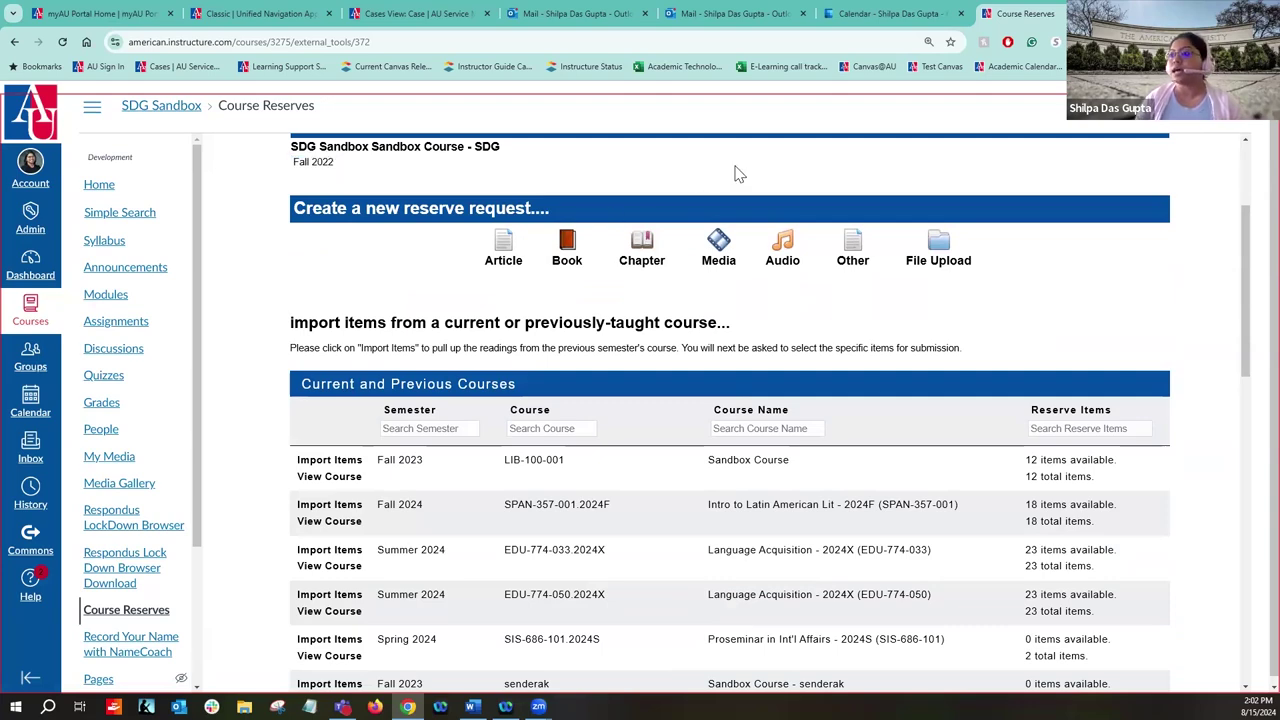
pyautogui.scroll(-5, 735, 175)
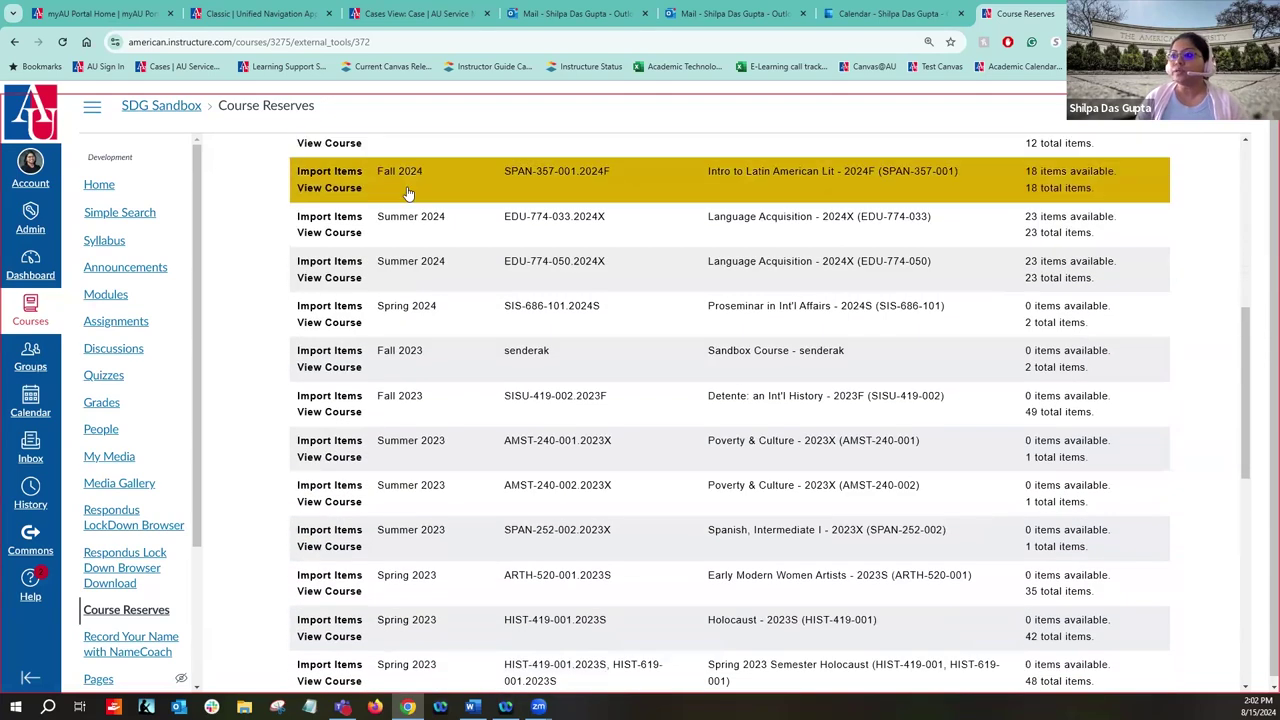
pyautogui.scroll(-4, 780, 425)
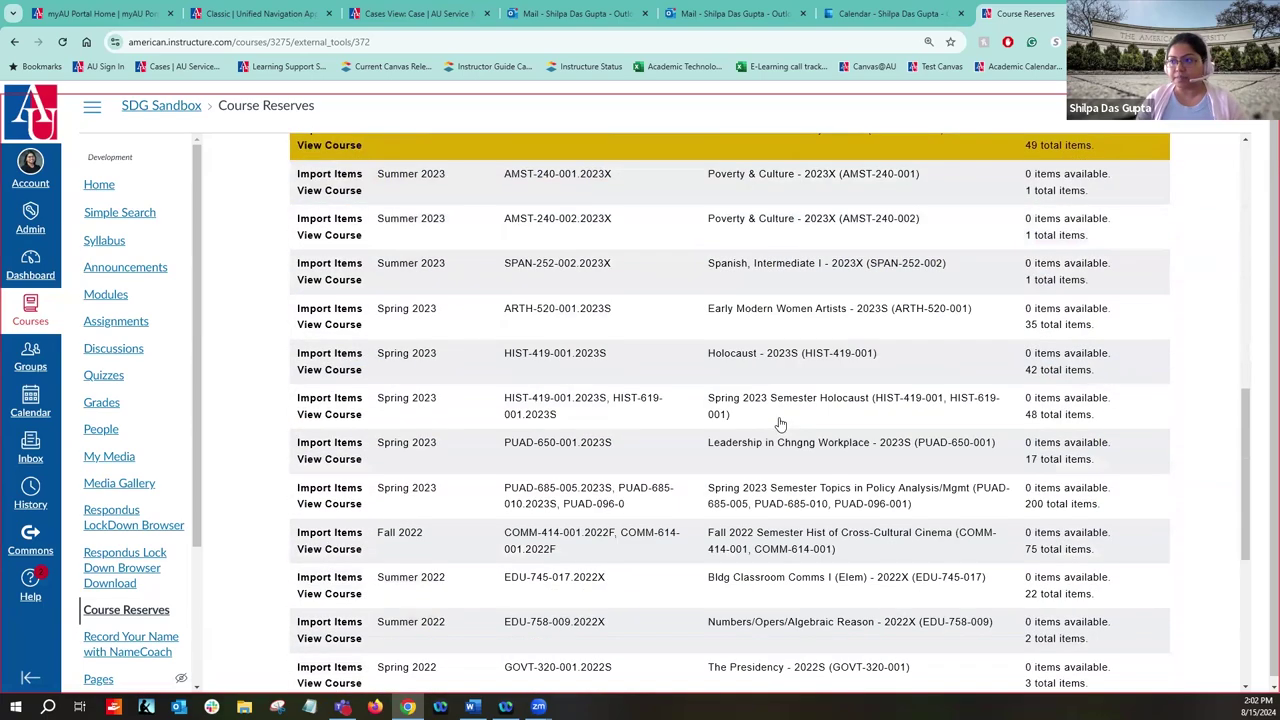
pyautogui.scroll(15, 780, 425)
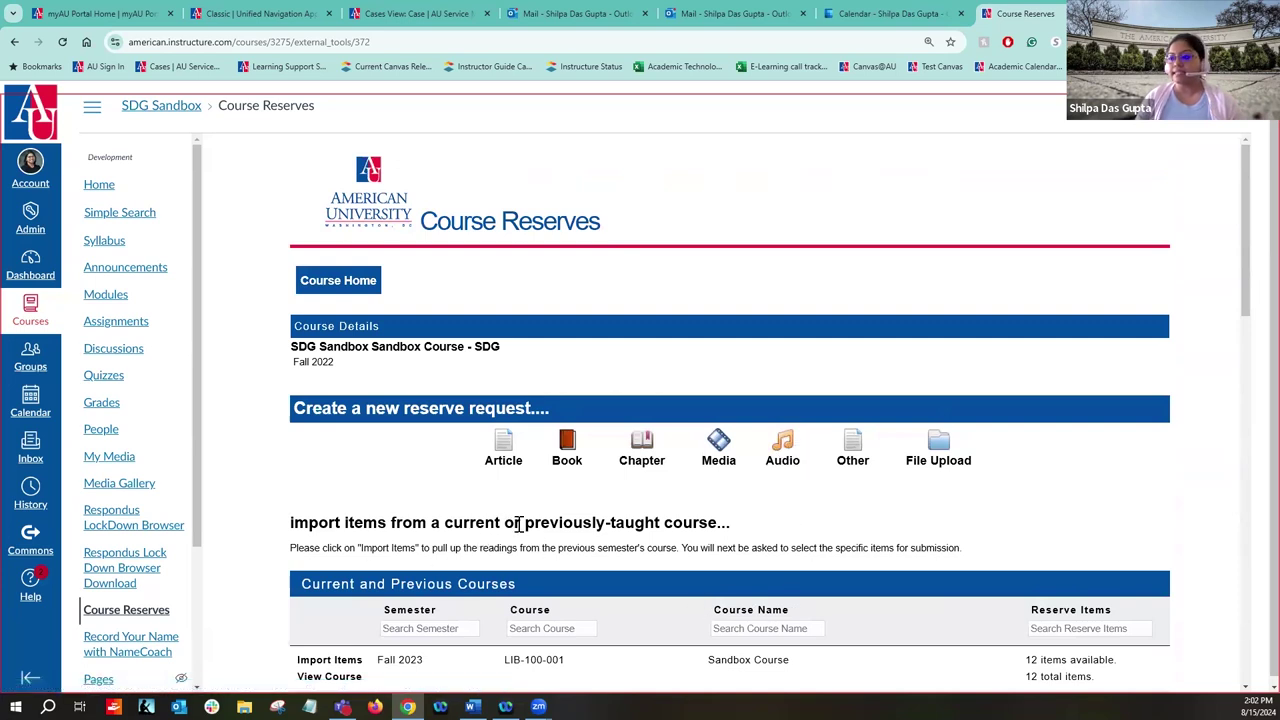
pyautogui.moveTo(522, 522); pyautogui.dragTo(741, 524)
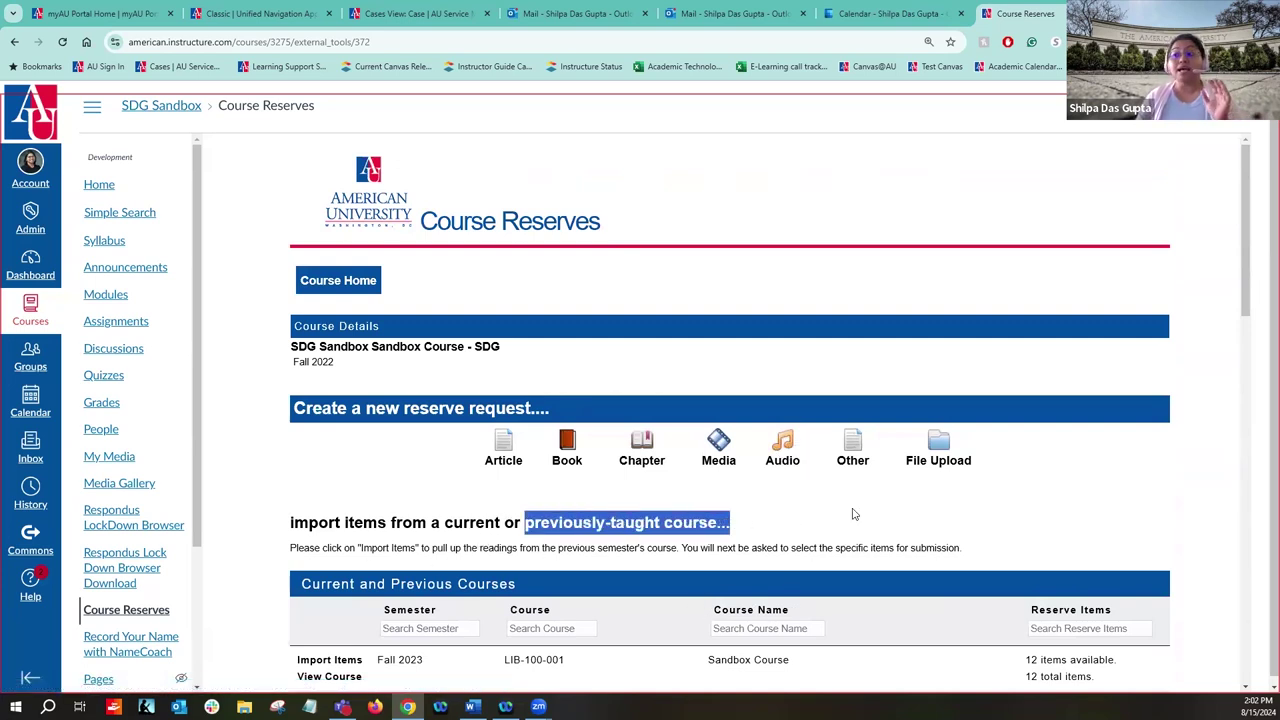
pyautogui.scroll(-3, 840, 480)
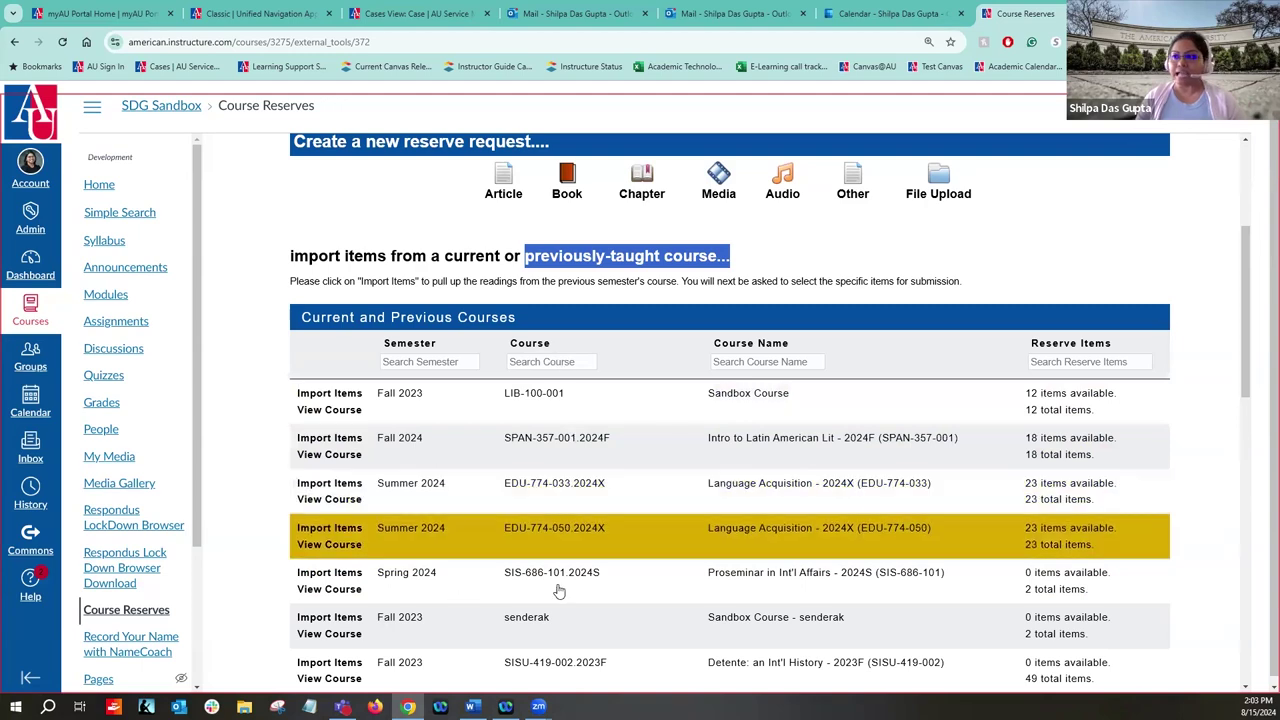
pyautogui.scroll(2, 908, 335)
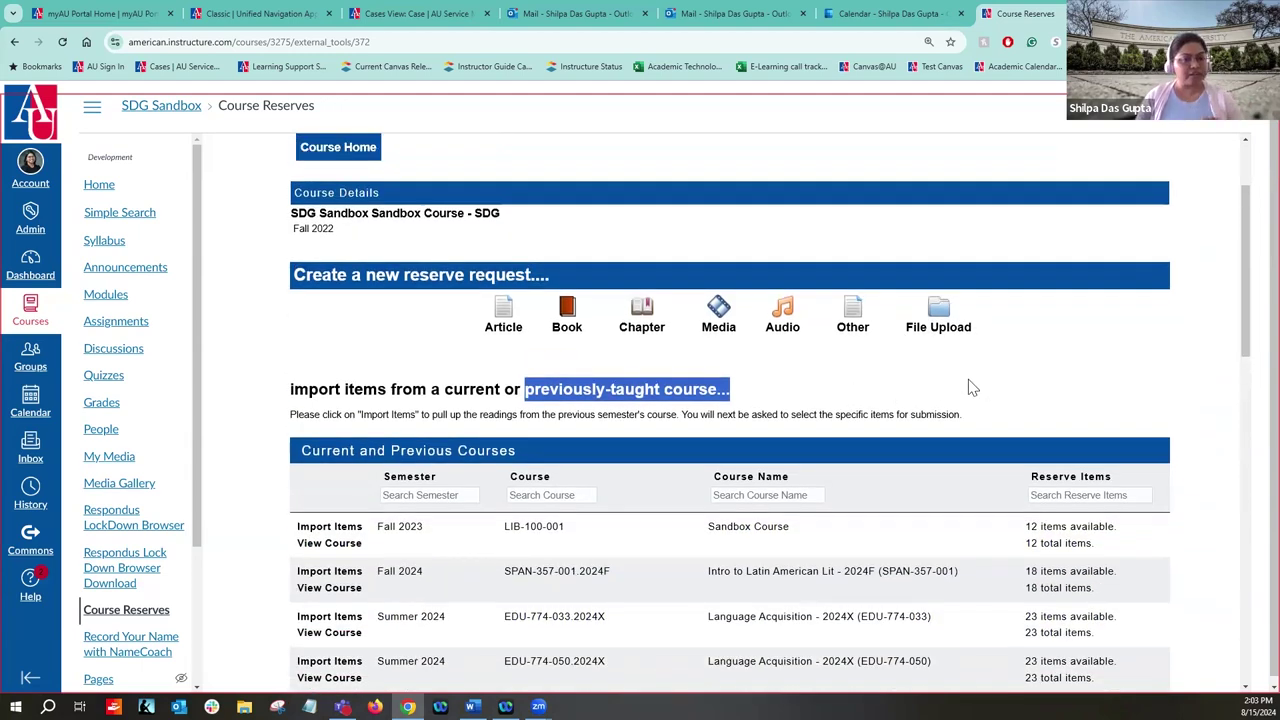
pyautogui.scroll(-2, 633, 583)
pyautogui.scroll(-2, 633, 583)
pyautogui.scroll(5, 633, 583)
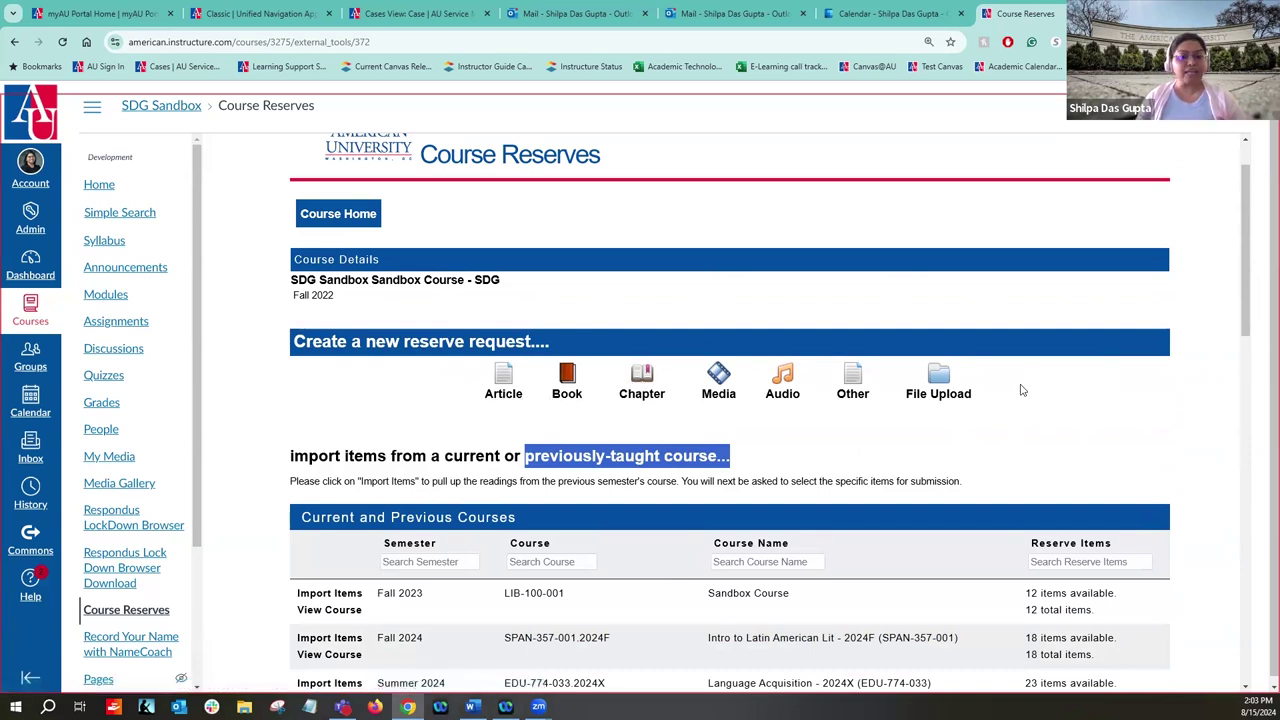
pyautogui.click(567, 378)
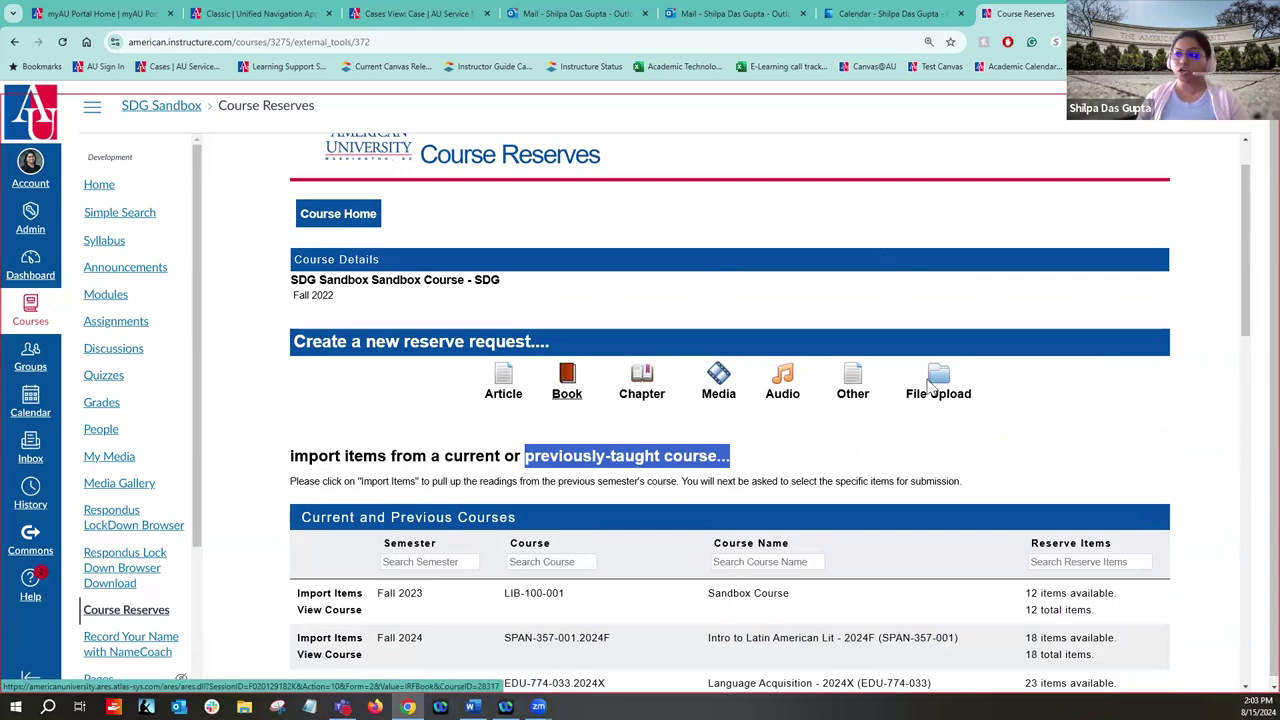
pyautogui.scroll(-2, 689, 432)
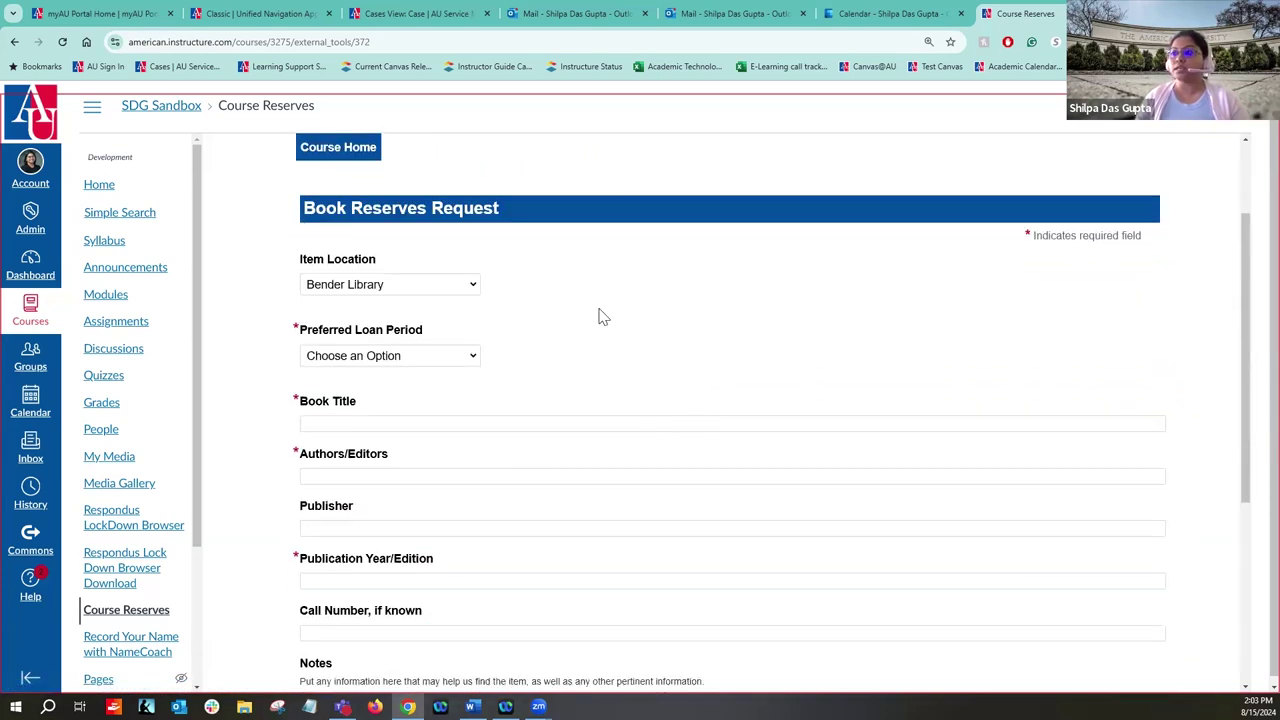
pyautogui.scroll(-2, 600, 289)
pyautogui.click(463, 155)
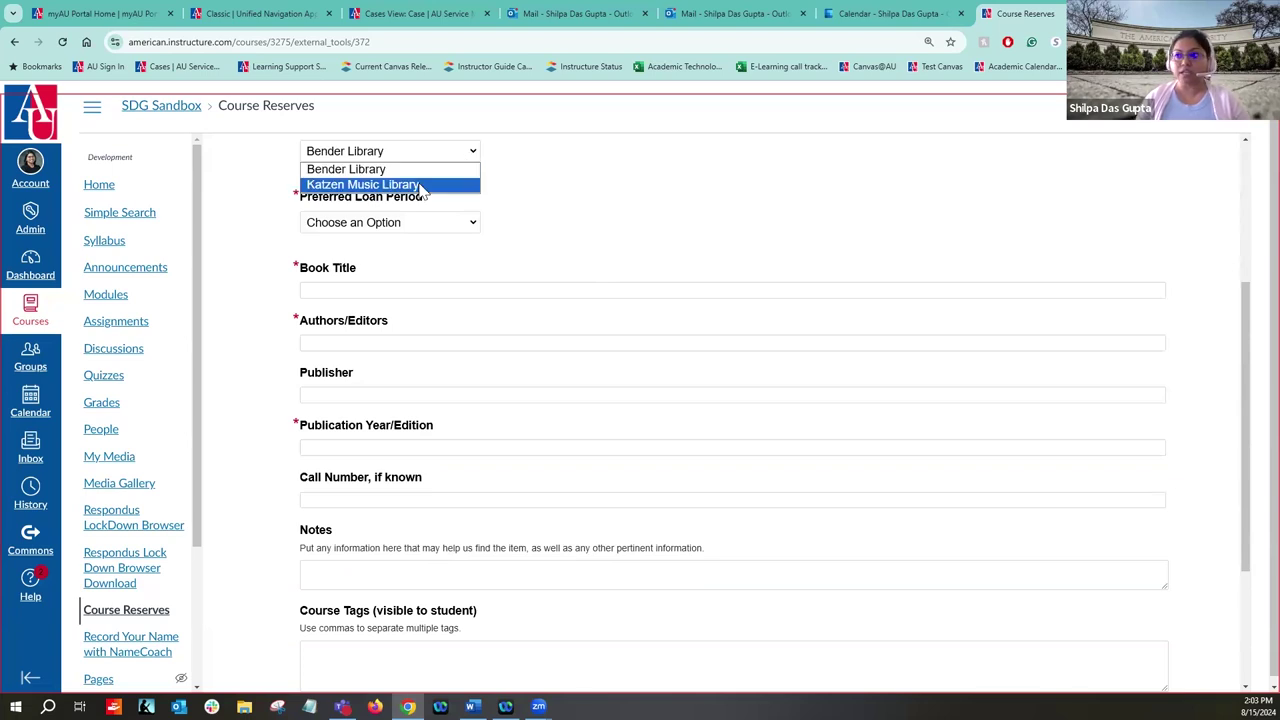
pyautogui.click(575, 187)
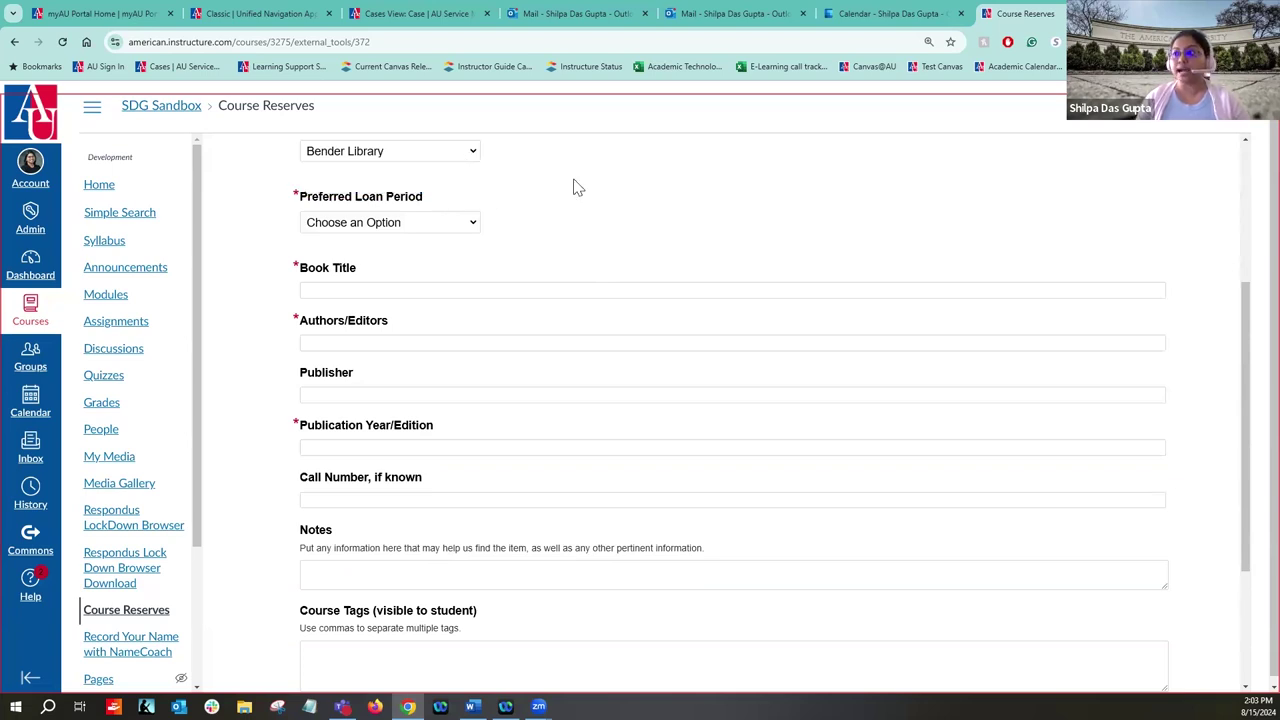
pyautogui.click(408, 224)
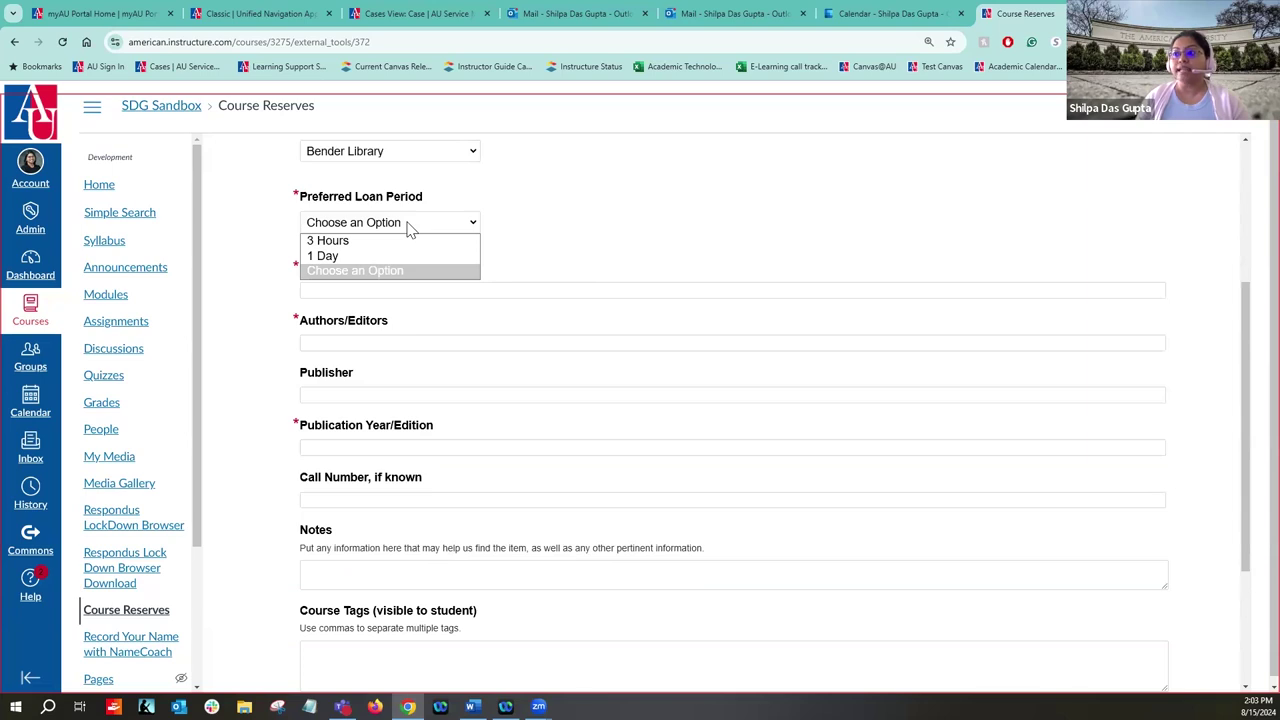
pyautogui.click(613, 222)
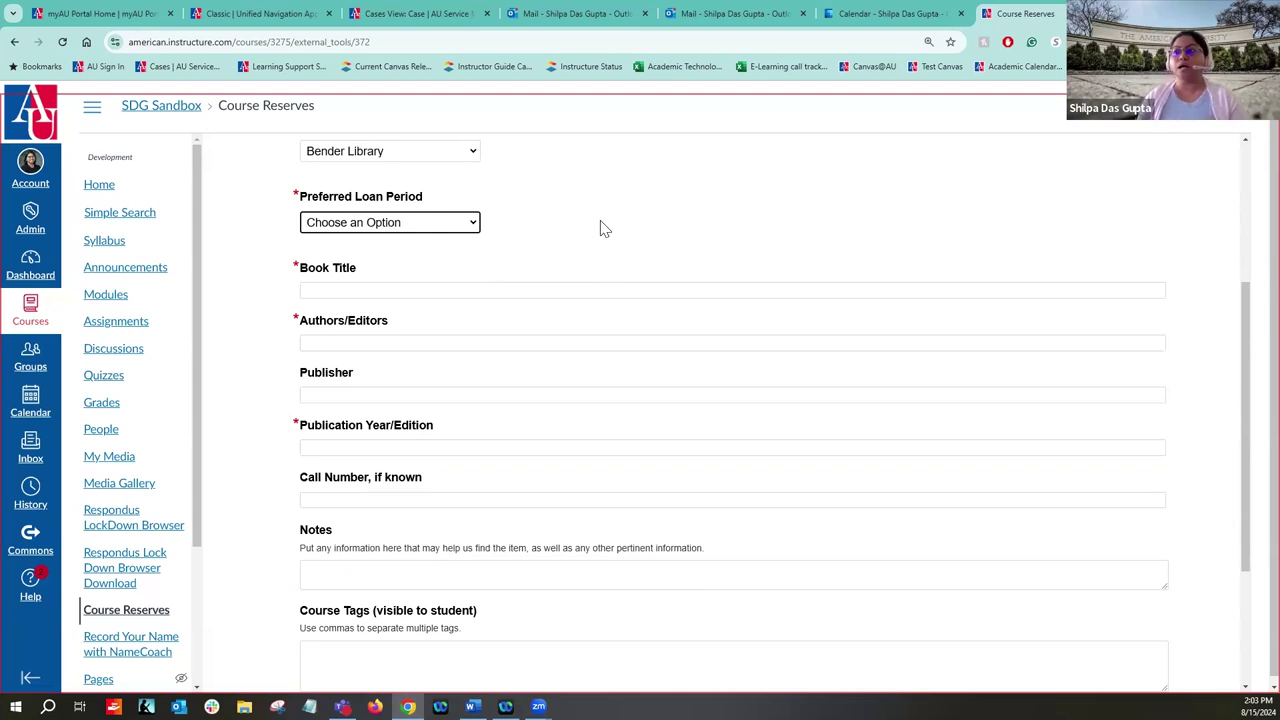
pyautogui.click(584, 291)
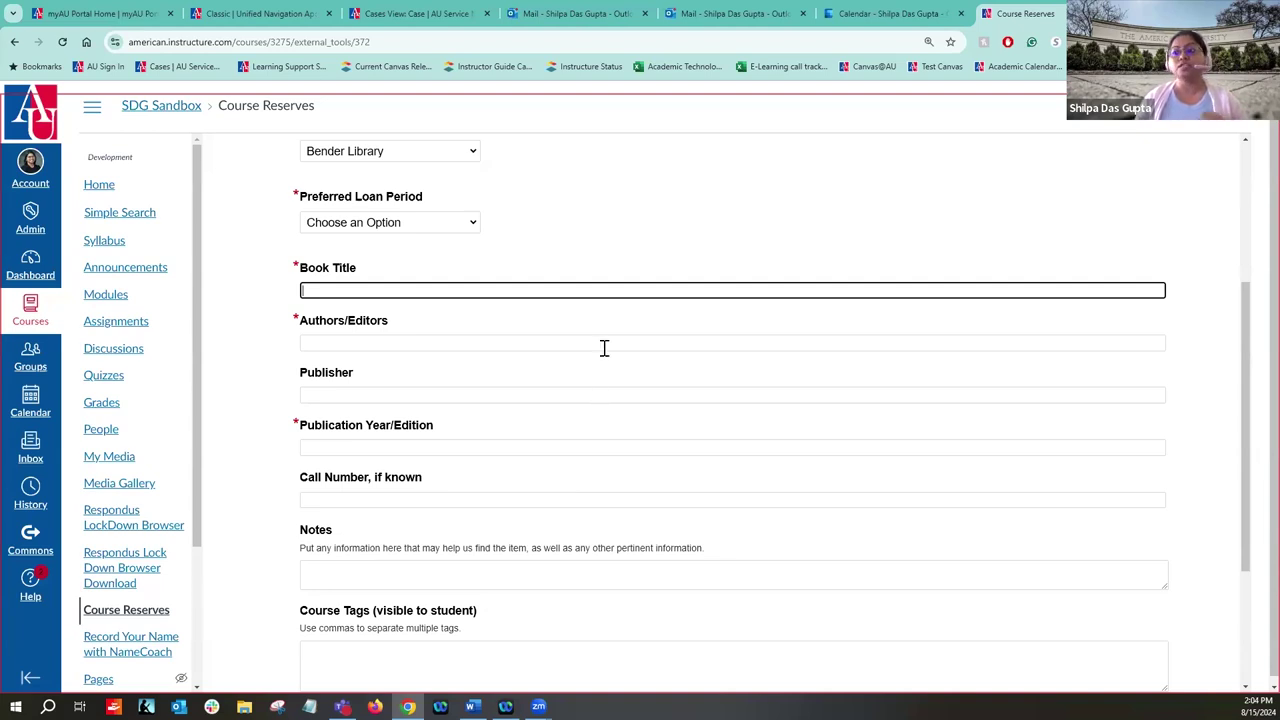
pyautogui.scroll(-3, 604, 348)
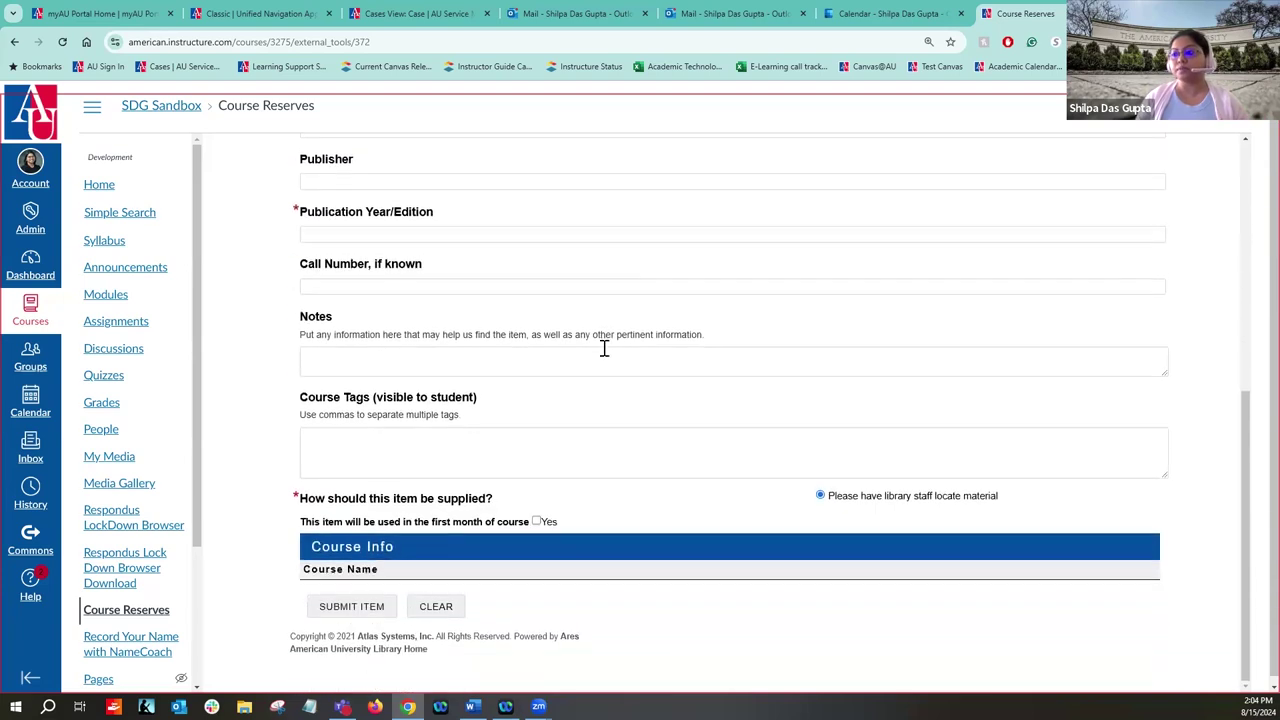
pyautogui.click(361, 607)
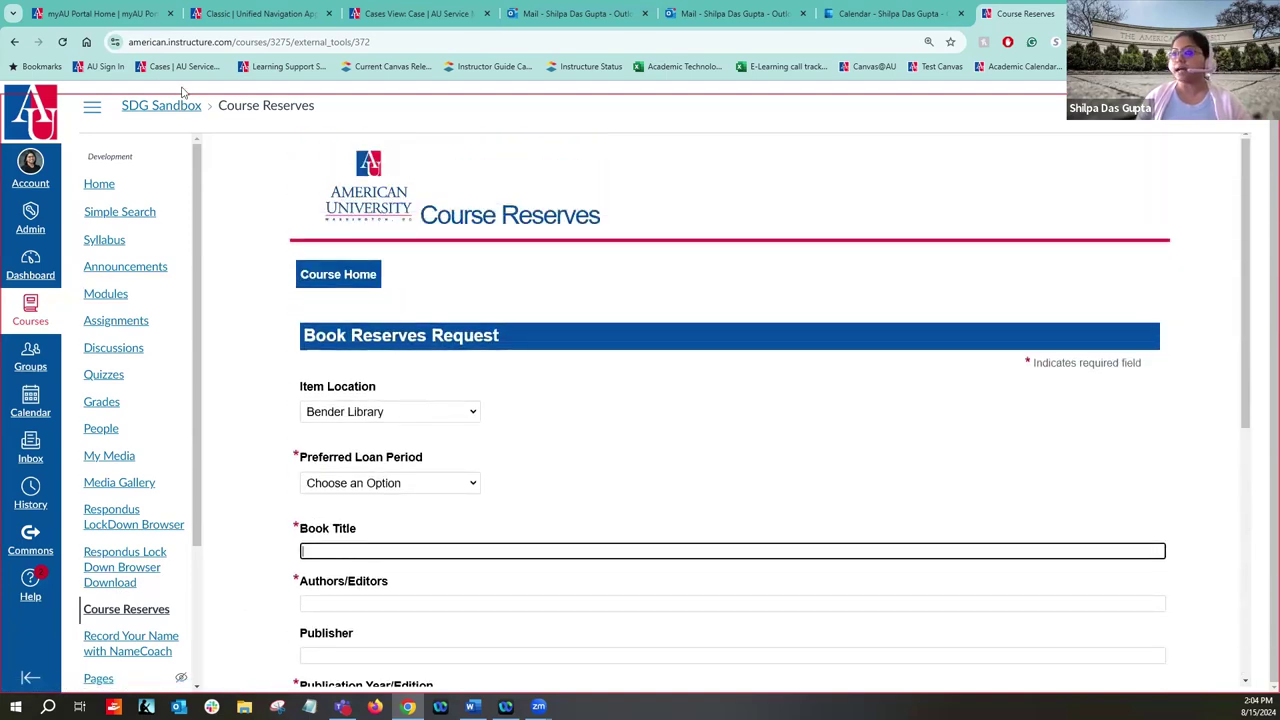
pyautogui.click(16, 43)
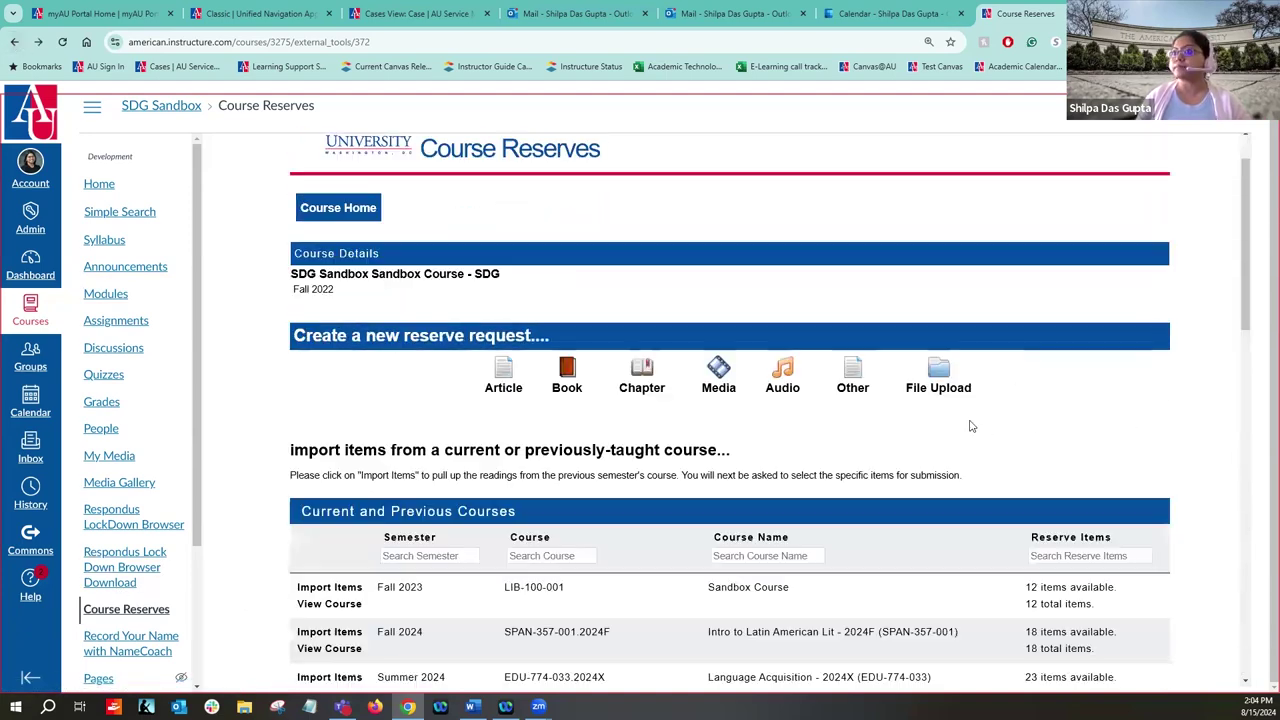
# Step: Open the Video Reserves Request form, visit Course Tags and Notes, then return to Course Reserves
pyautogui.click(718, 392)
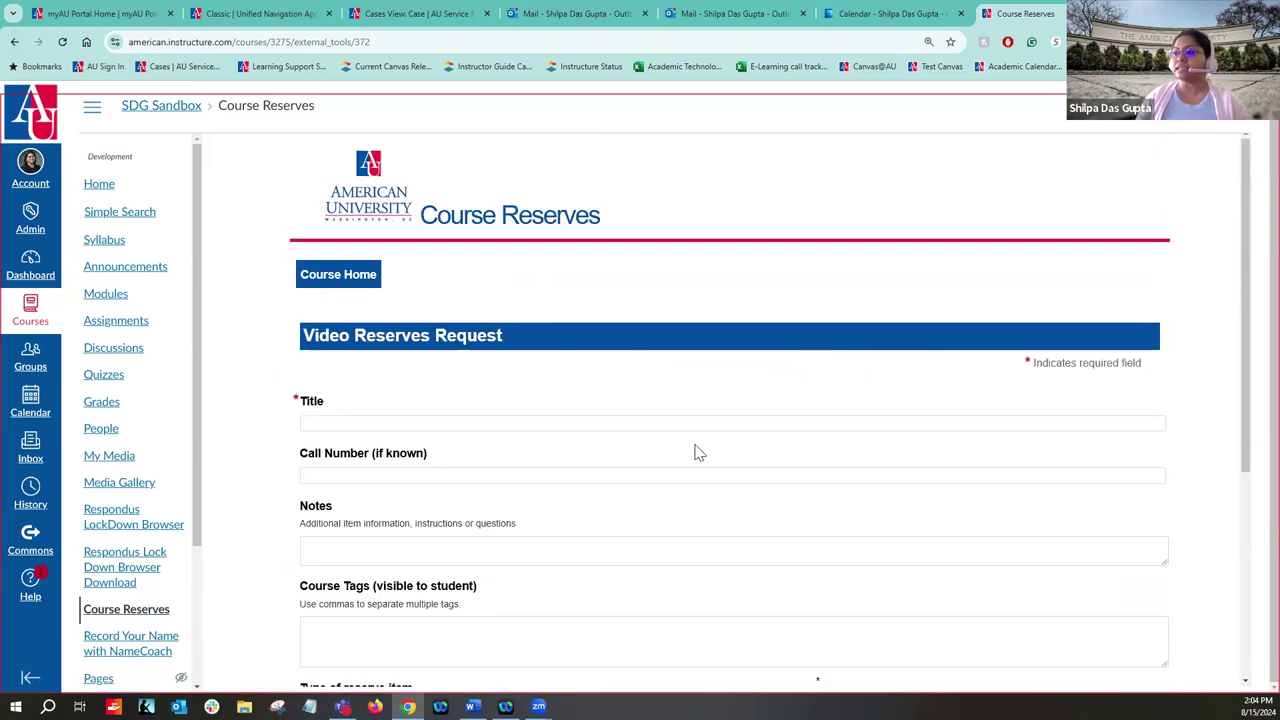
pyautogui.scroll(-2, 698, 453)
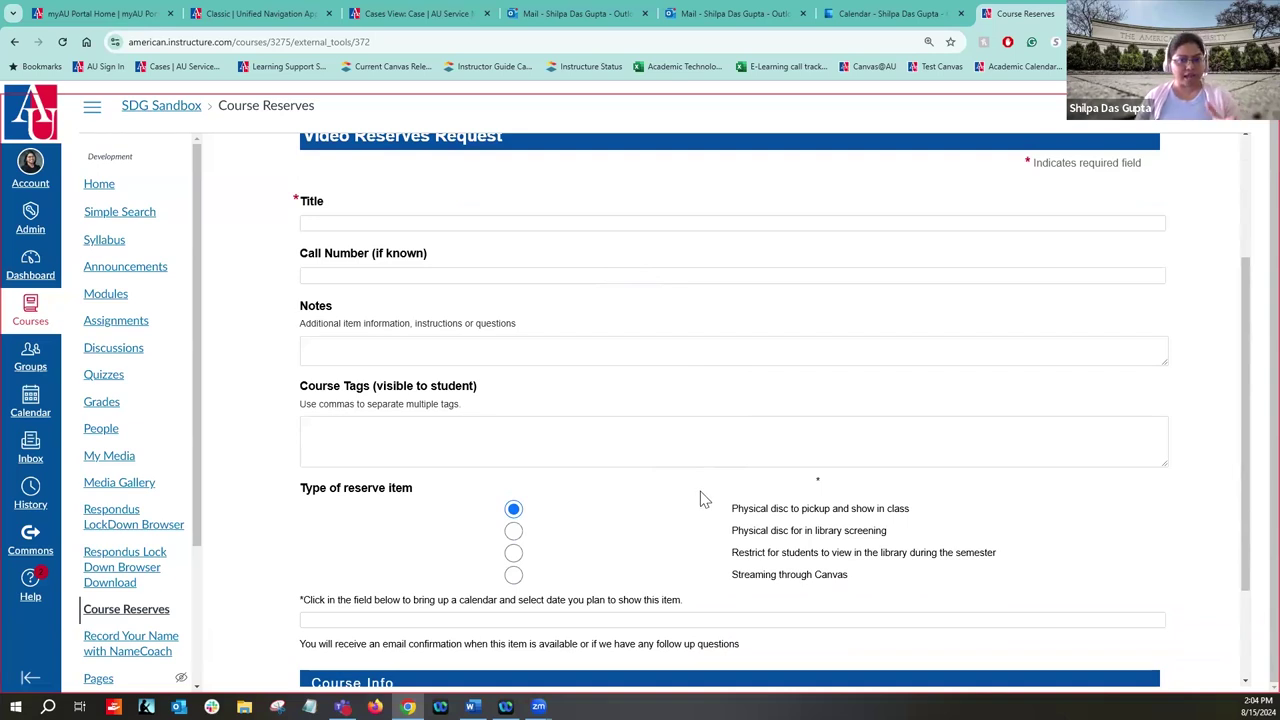
pyautogui.click(706, 436)
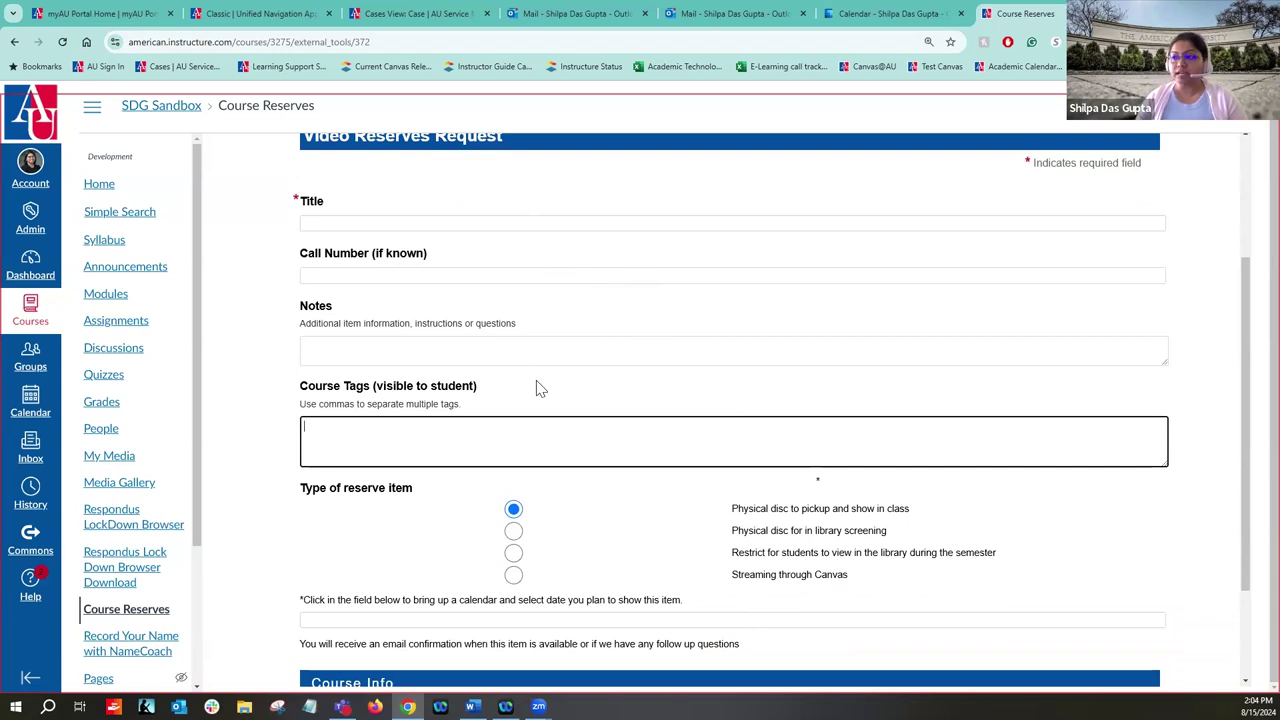
pyautogui.scroll(-3, 620, 348)
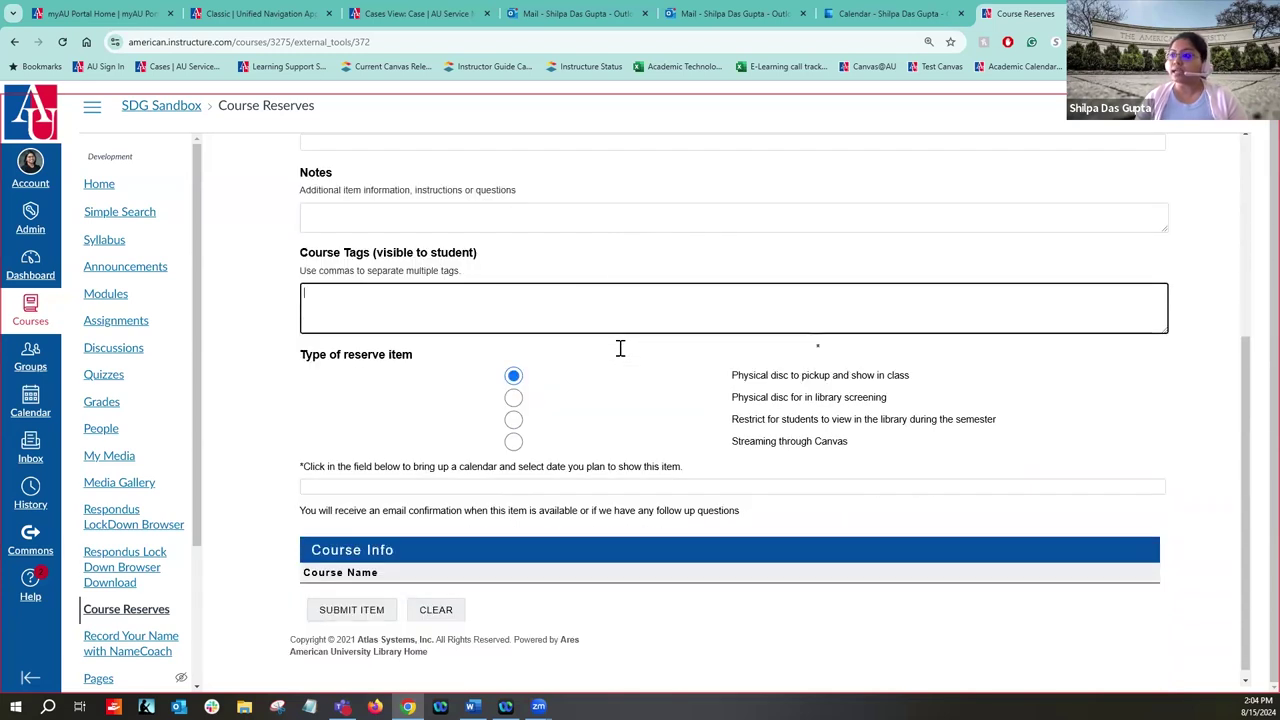
pyautogui.click(619, 212)
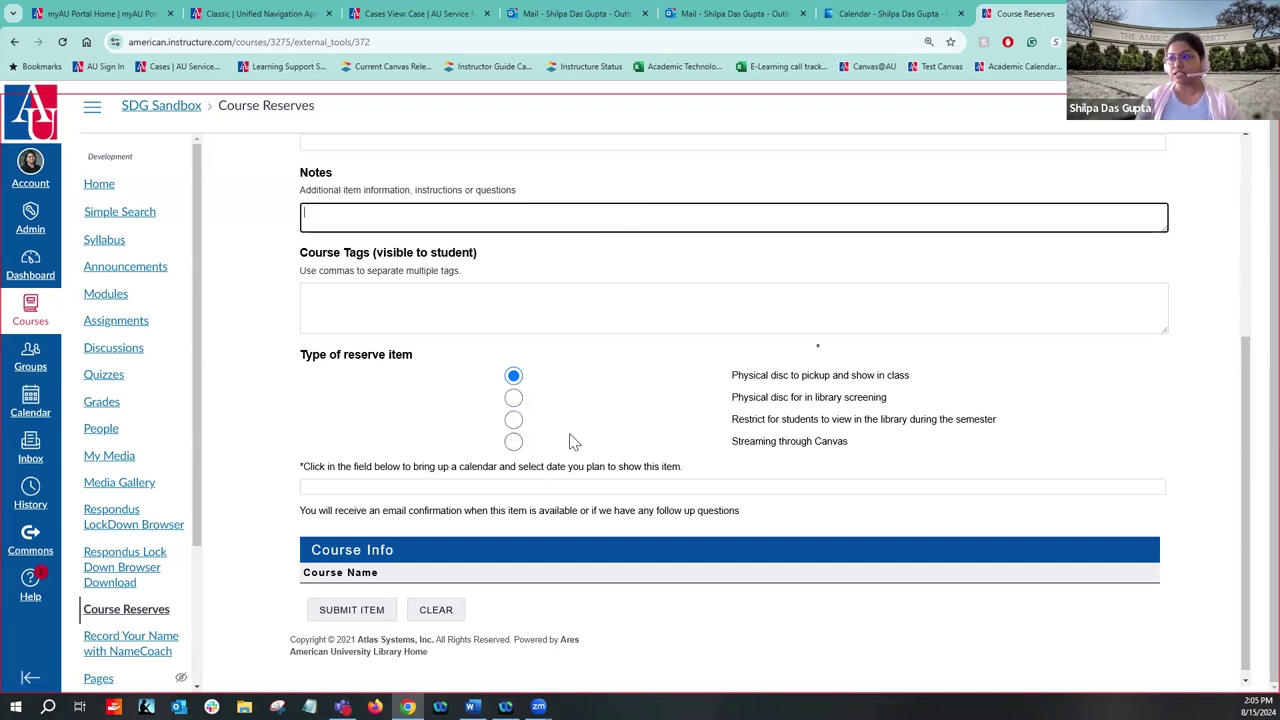
pyautogui.scroll(-1, 500, 540)
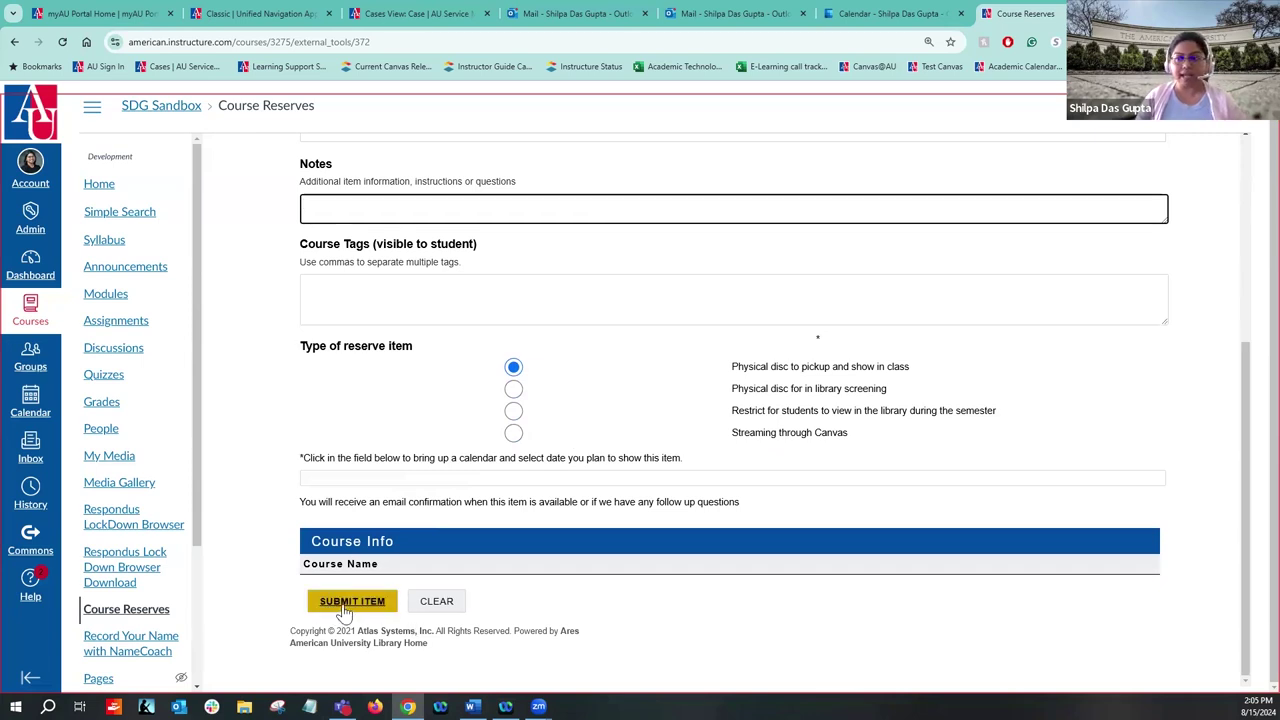
pyautogui.click(153, 617)
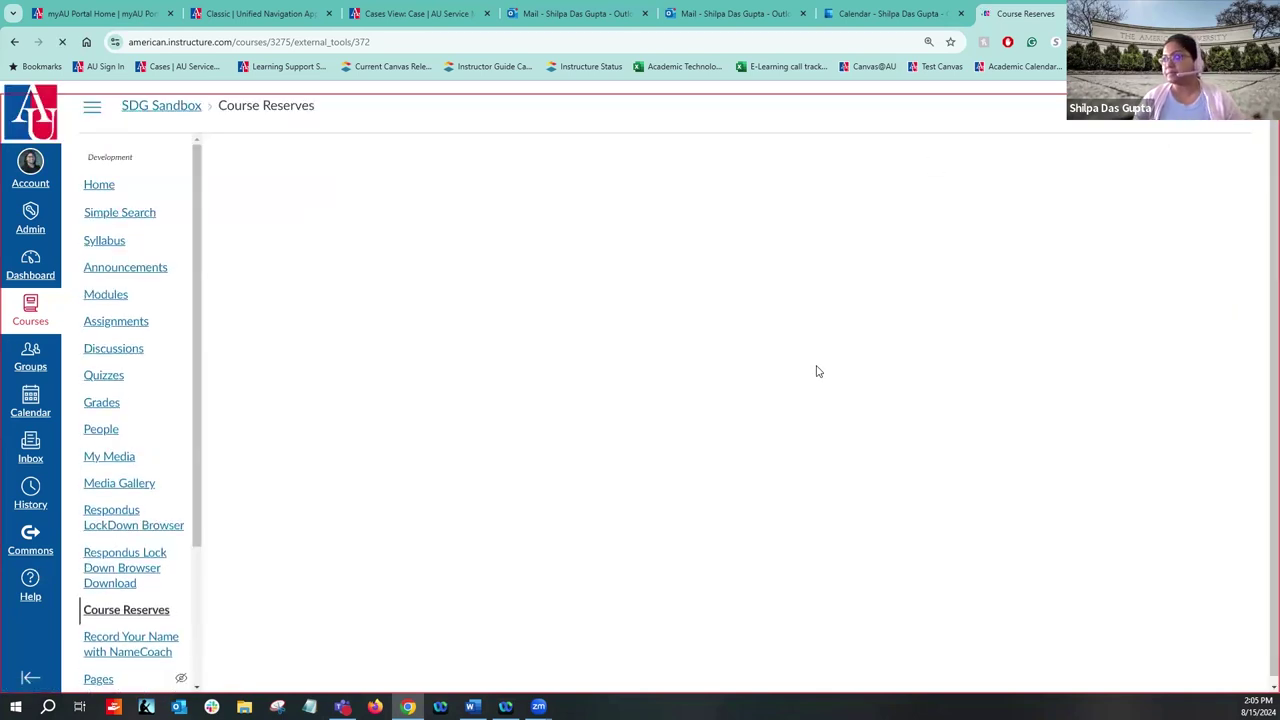
# Step: Scroll the course navigation and go back to the SDG Sandbox home page
pyautogui.scroll(-1, 774, 543)
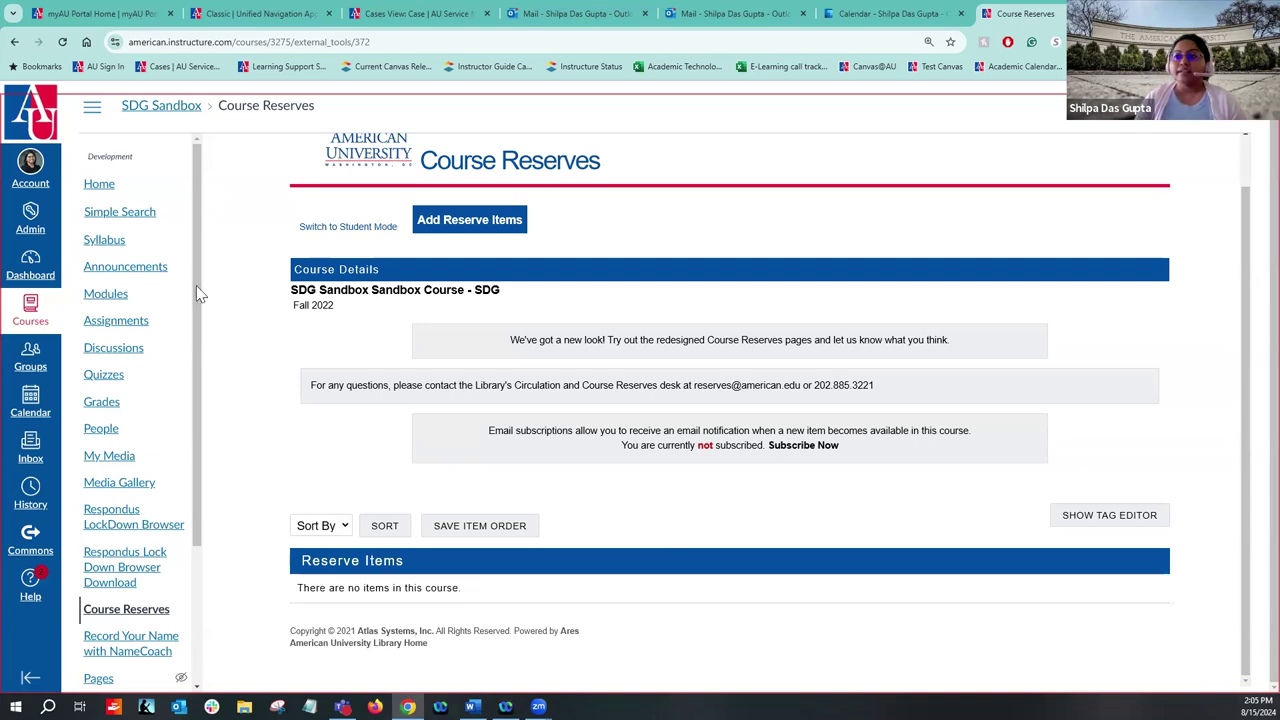
pyautogui.moveTo(198, 293); pyautogui.dragTo(203, 362)
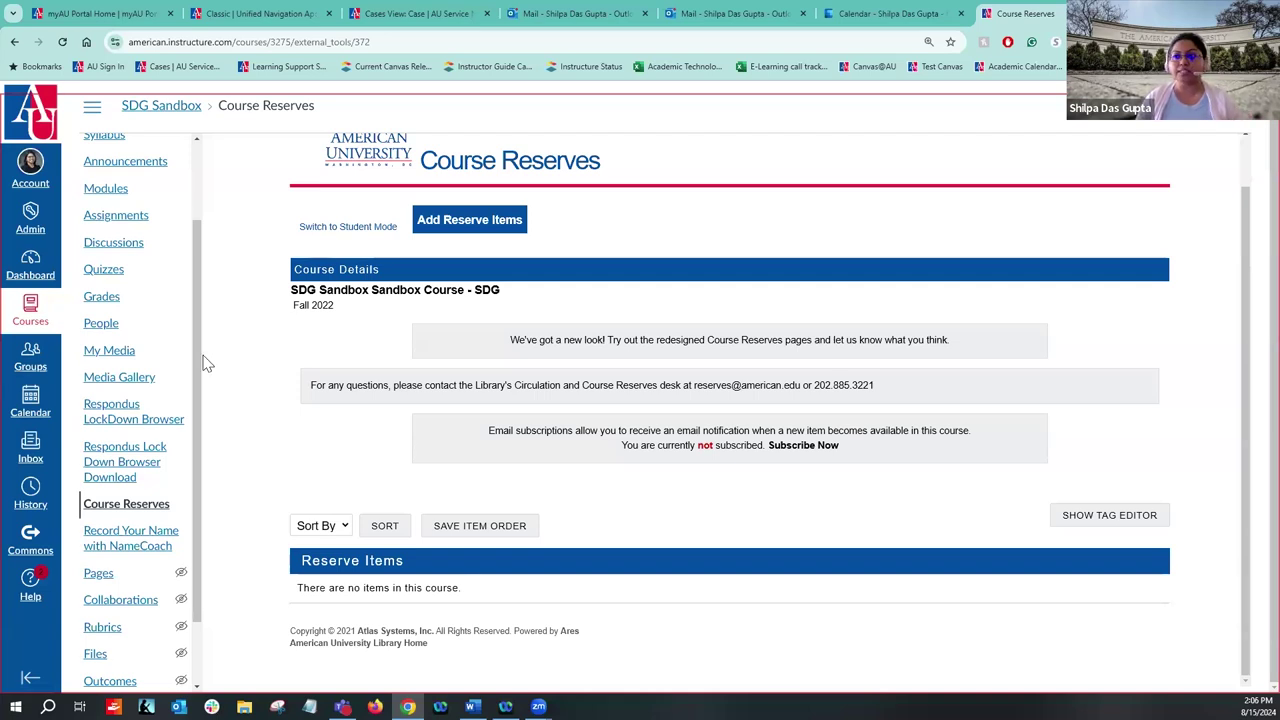
pyautogui.scroll(2, 195, 357)
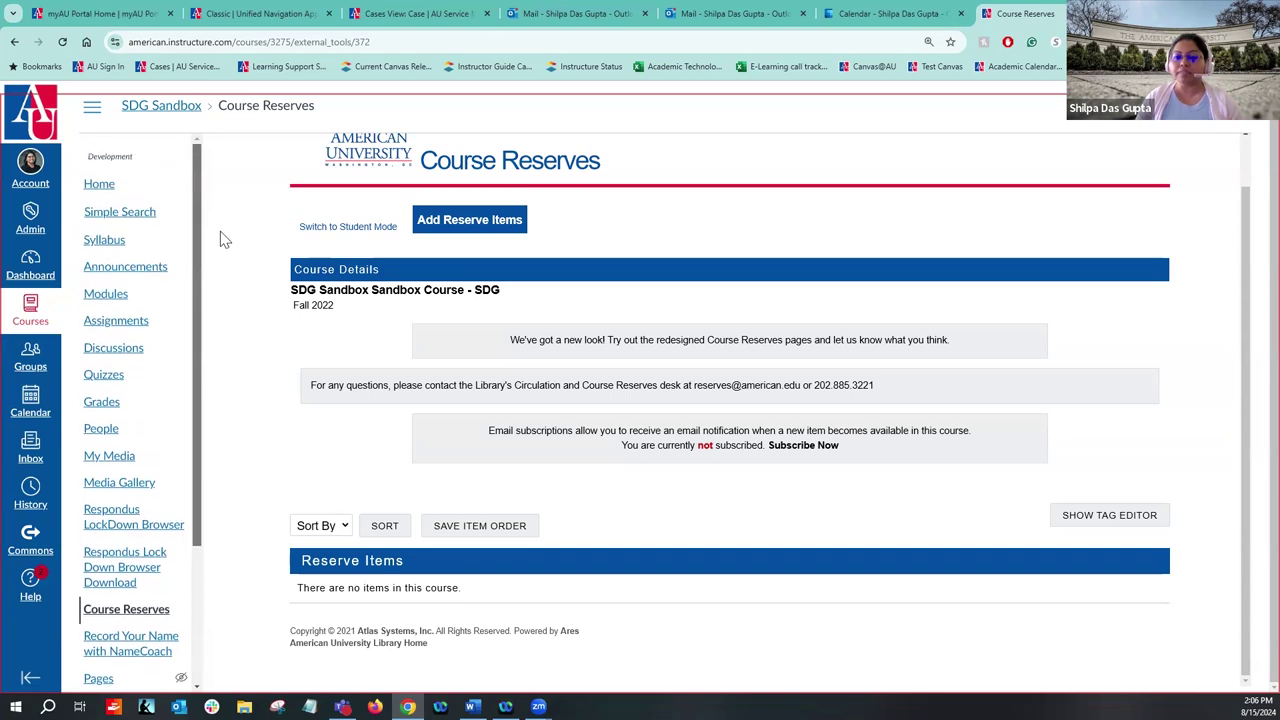
pyautogui.click(102, 186)
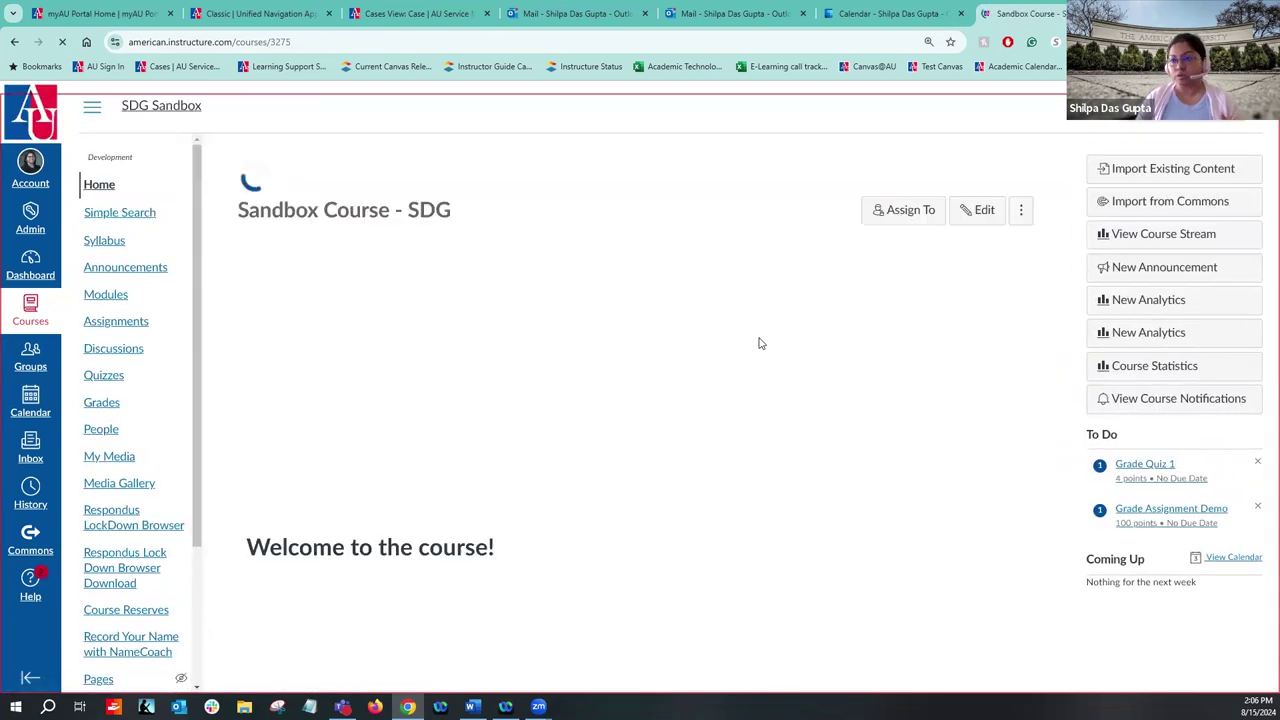
# Step: Open Modules and scroll to Week 01 with its two .docx files
pyautogui.click(172, 298)
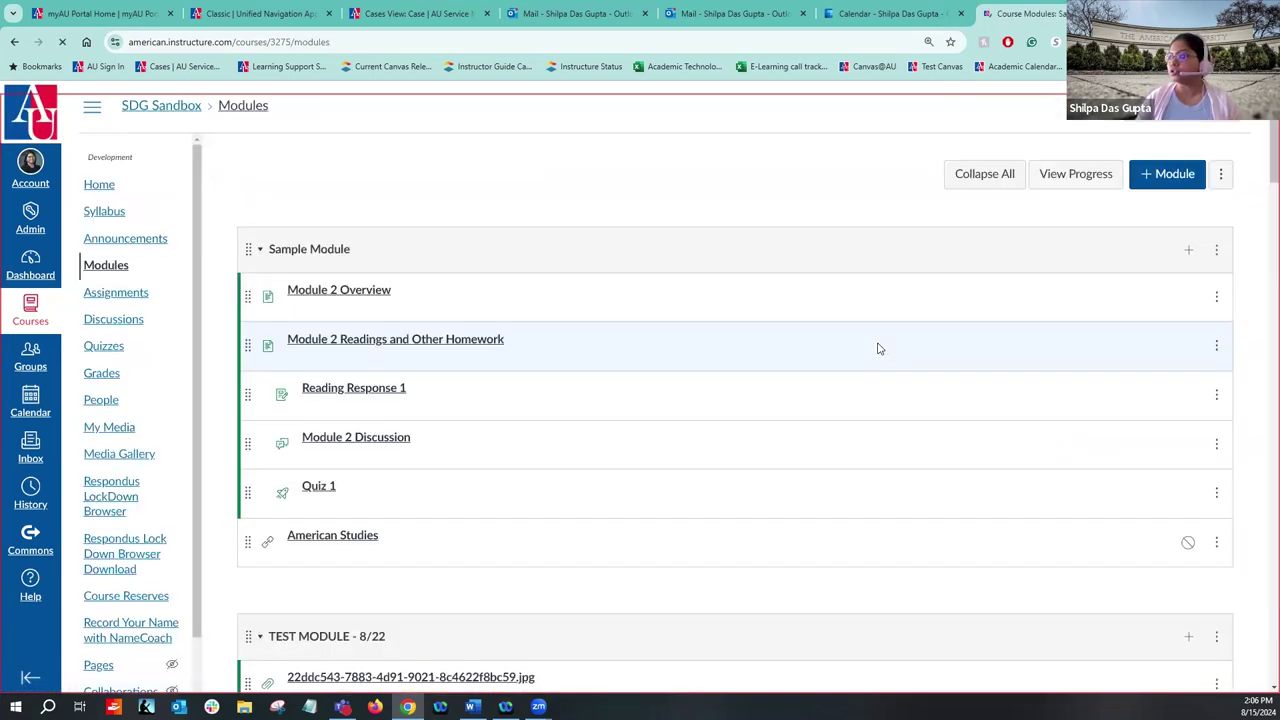
pyautogui.scroll(-6, 1003, 302)
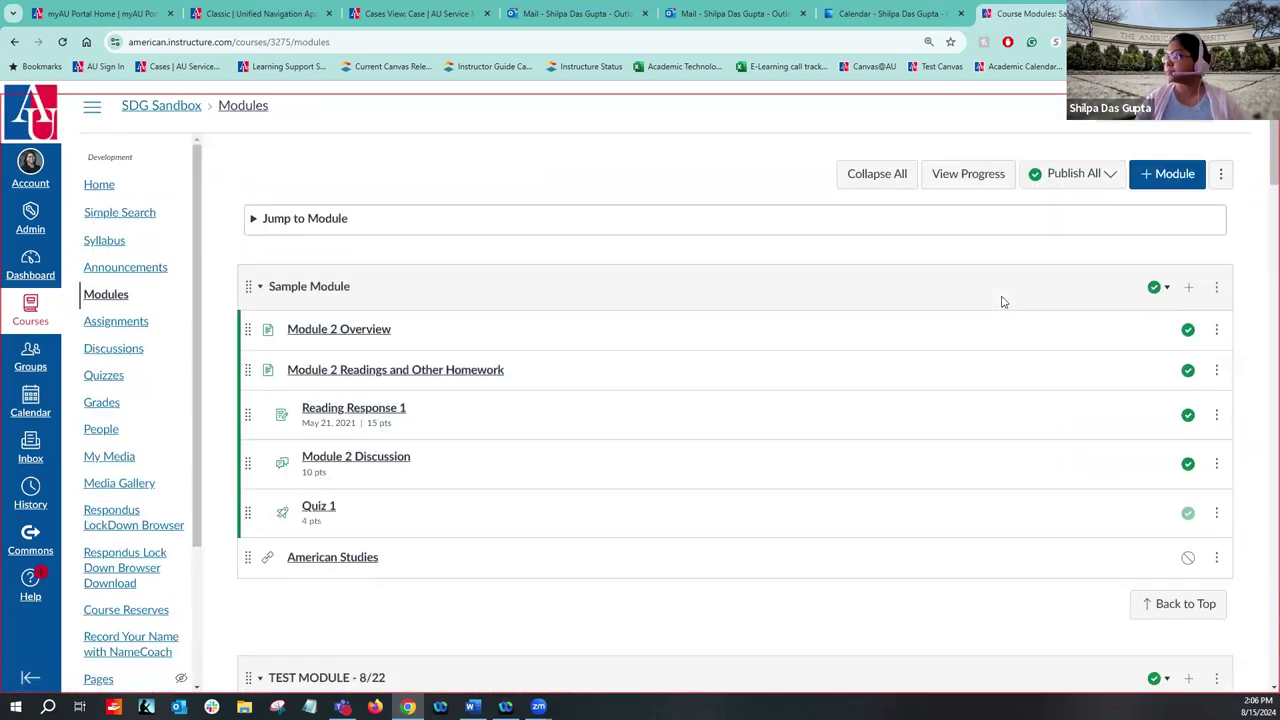
pyautogui.scroll(10, 1003, 302)
pyautogui.scroll(-2, 1003, 302)
pyautogui.scroll(3, 1003, 302)
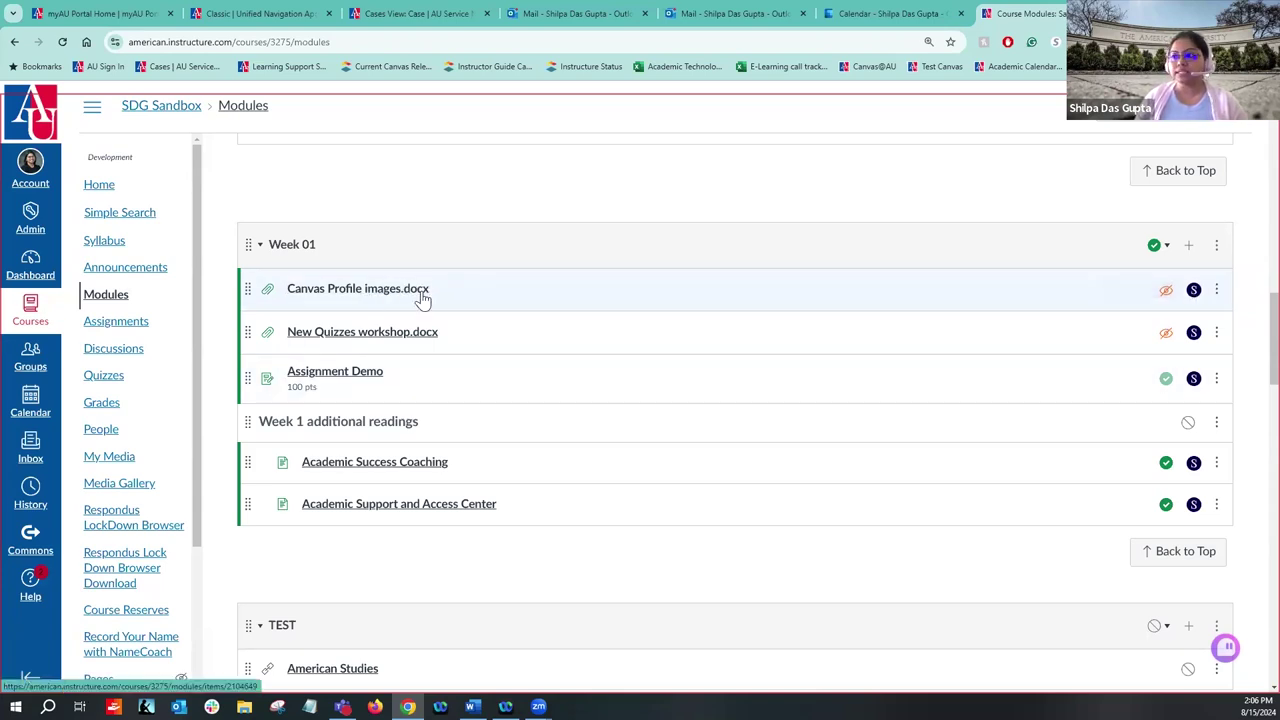
# Step: Open the SensusAccess Convert a file dialog for Canvas Profile images.docx and list its conversion types
pyautogui.click(1194, 291)
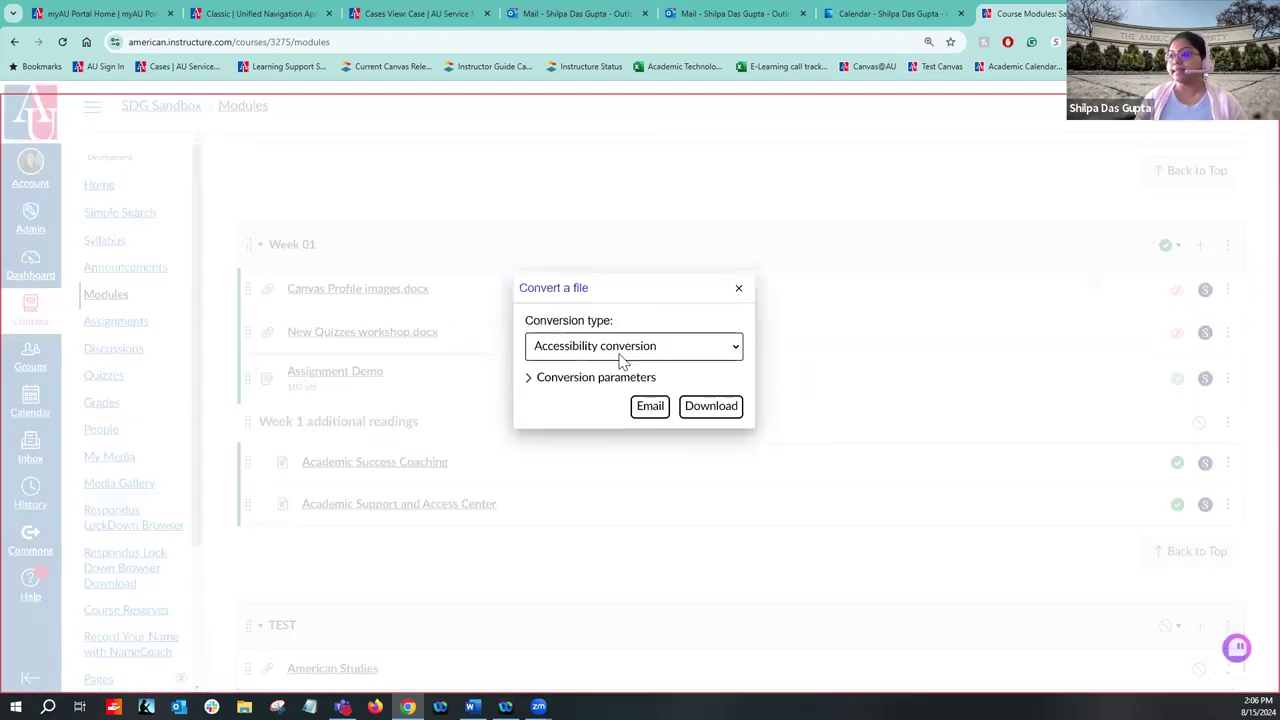
pyautogui.click(738, 346)
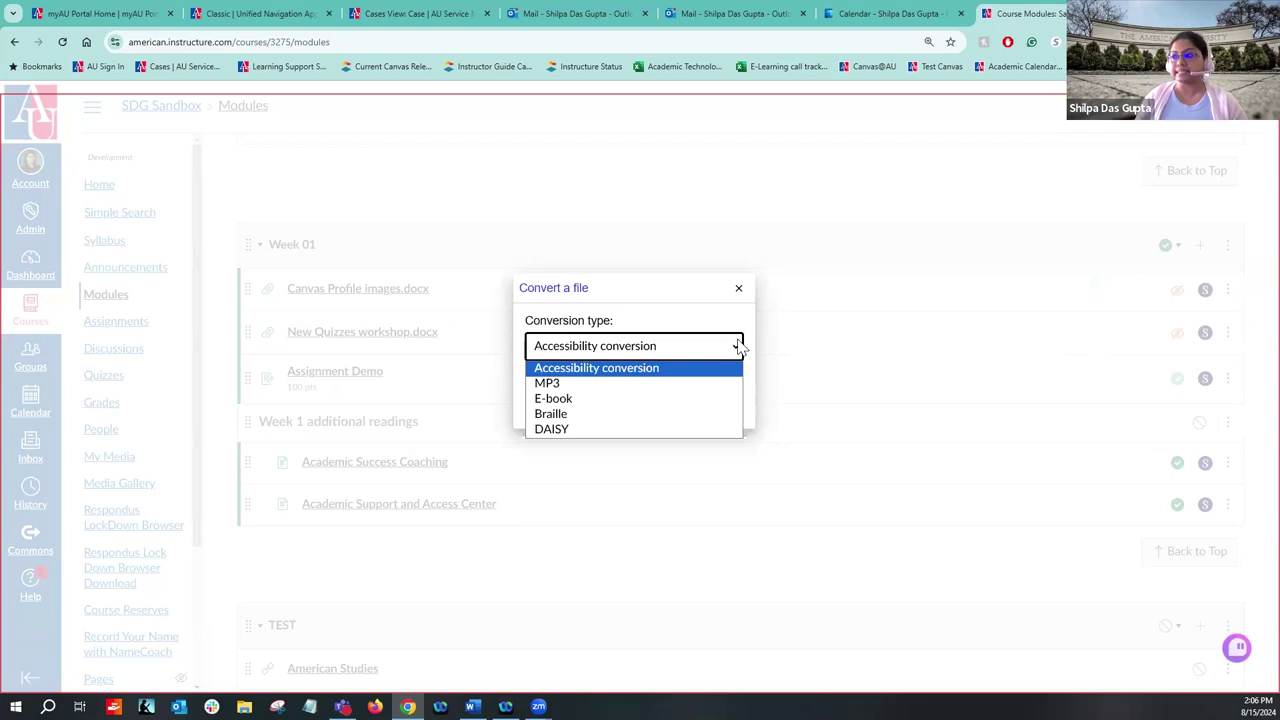
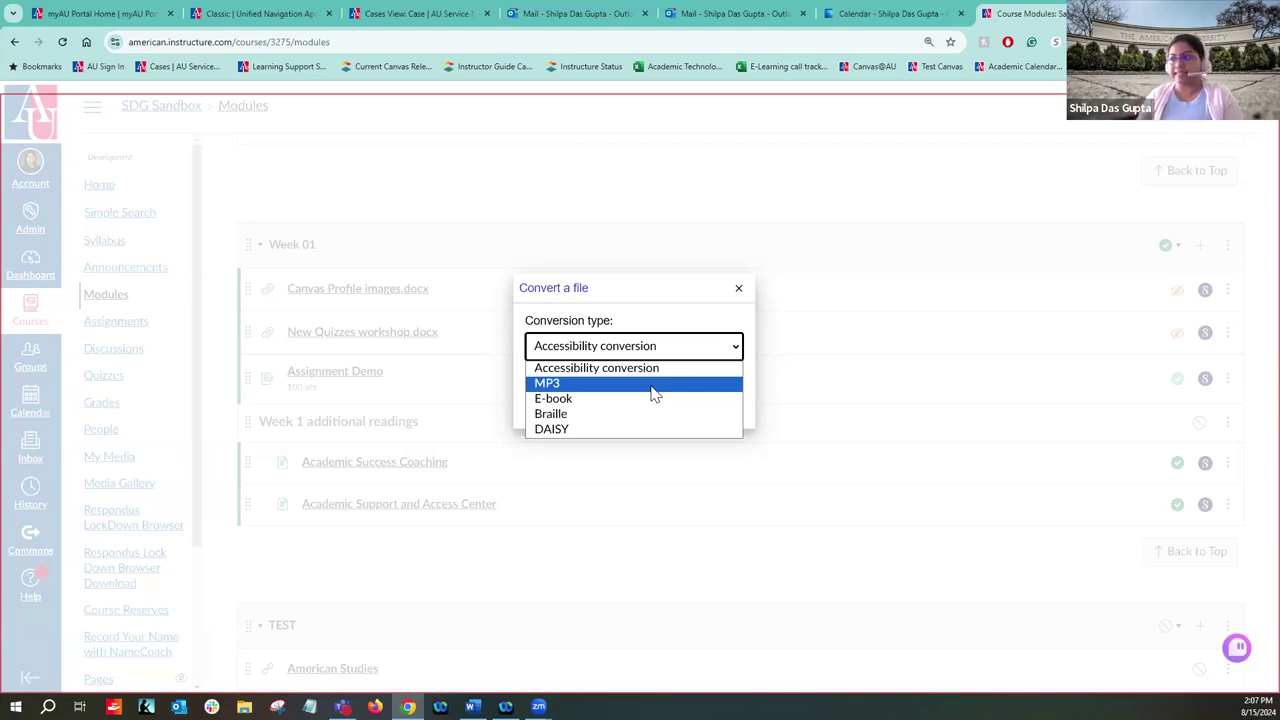
# Step: Choose E-book conversion with EPUB format and Normal base font size
pyautogui.click(601, 400)
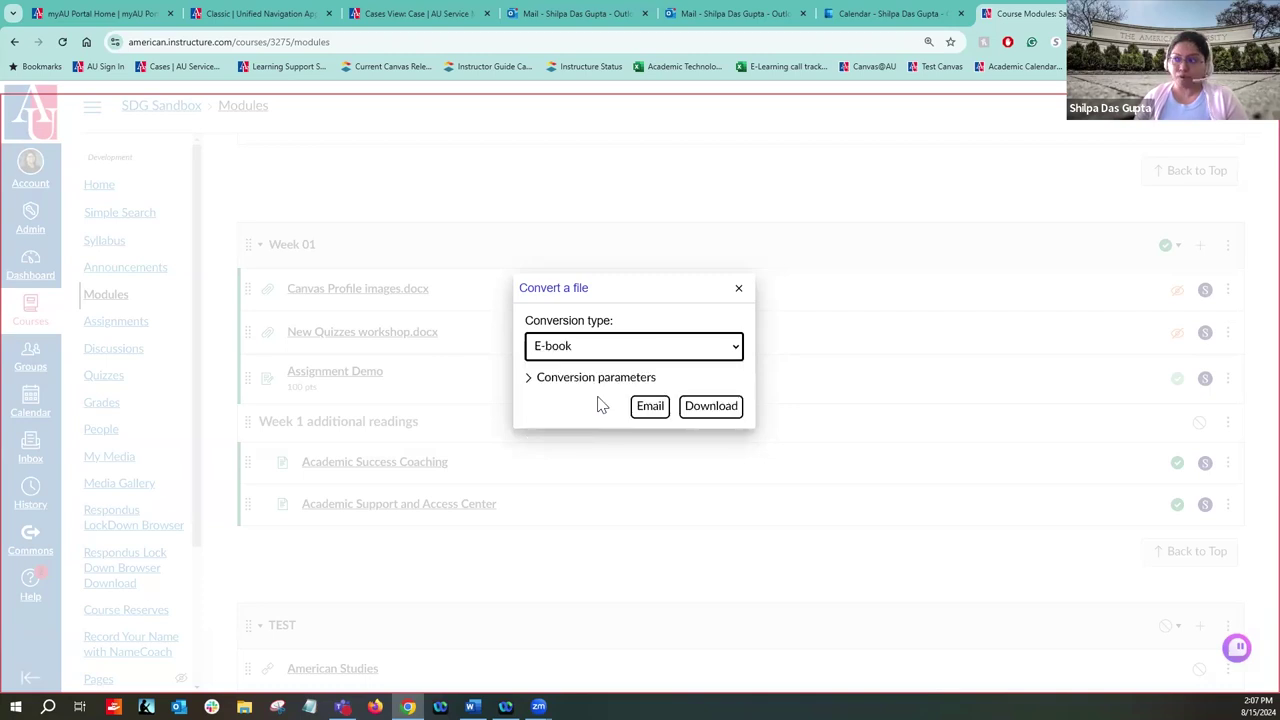
pyautogui.click(603, 386)
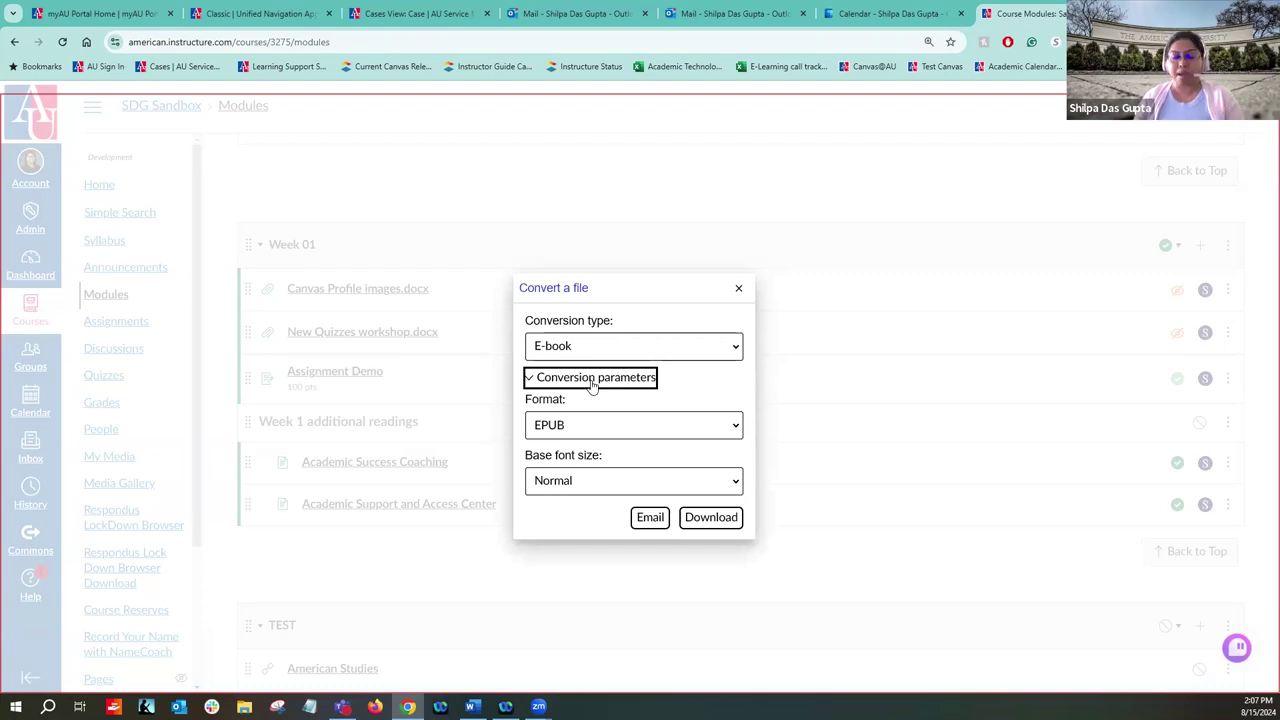
pyautogui.click(609, 481)
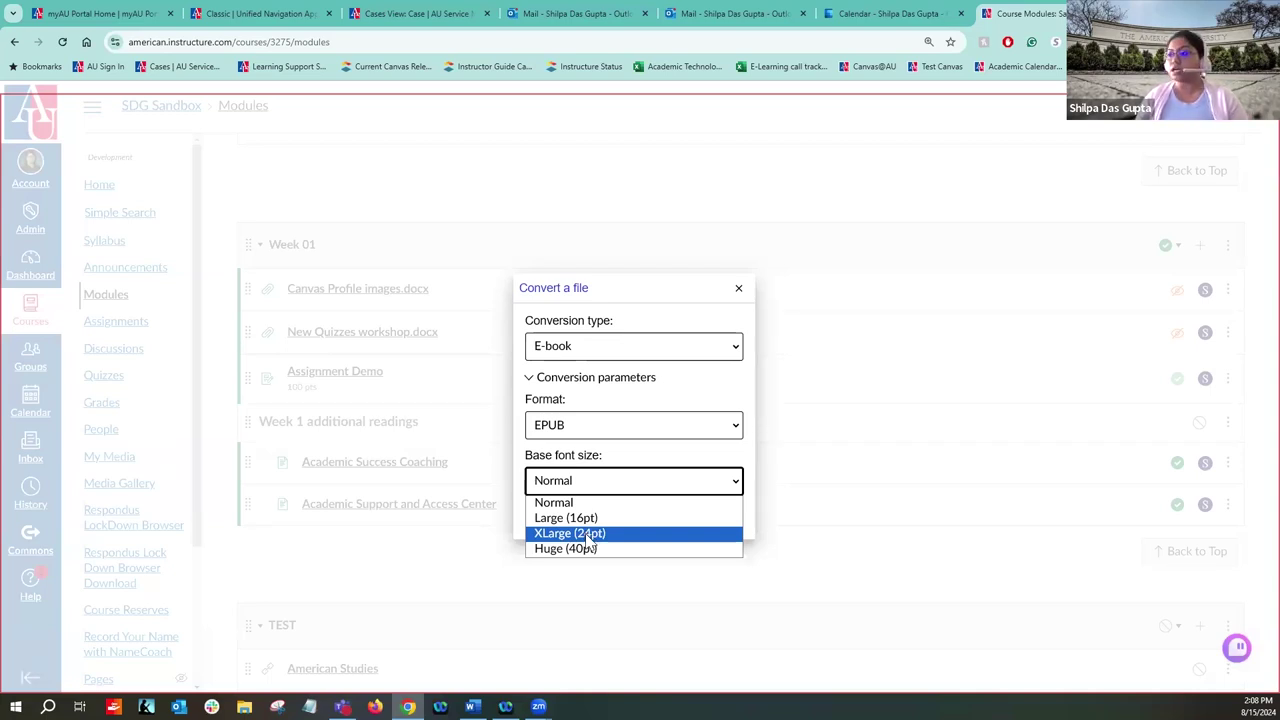
pyautogui.click(650, 463)
pyautogui.click(670, 429)
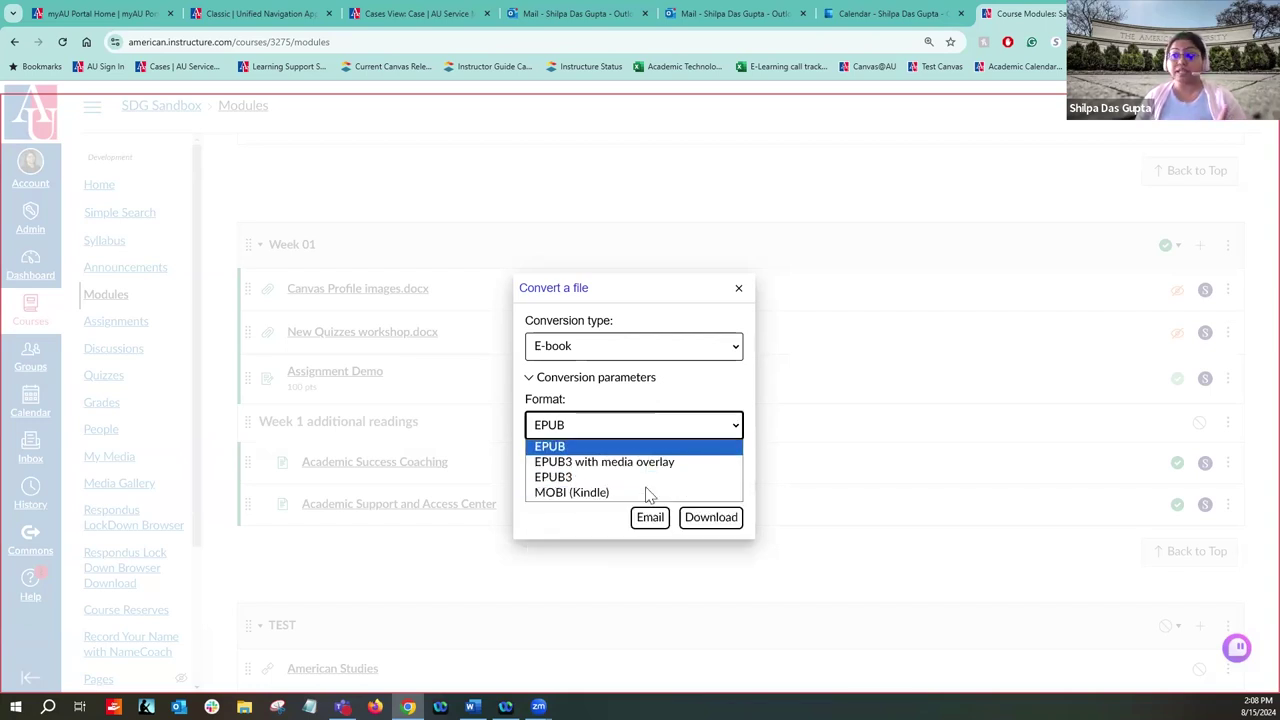
pyautogui.click(664, 349)
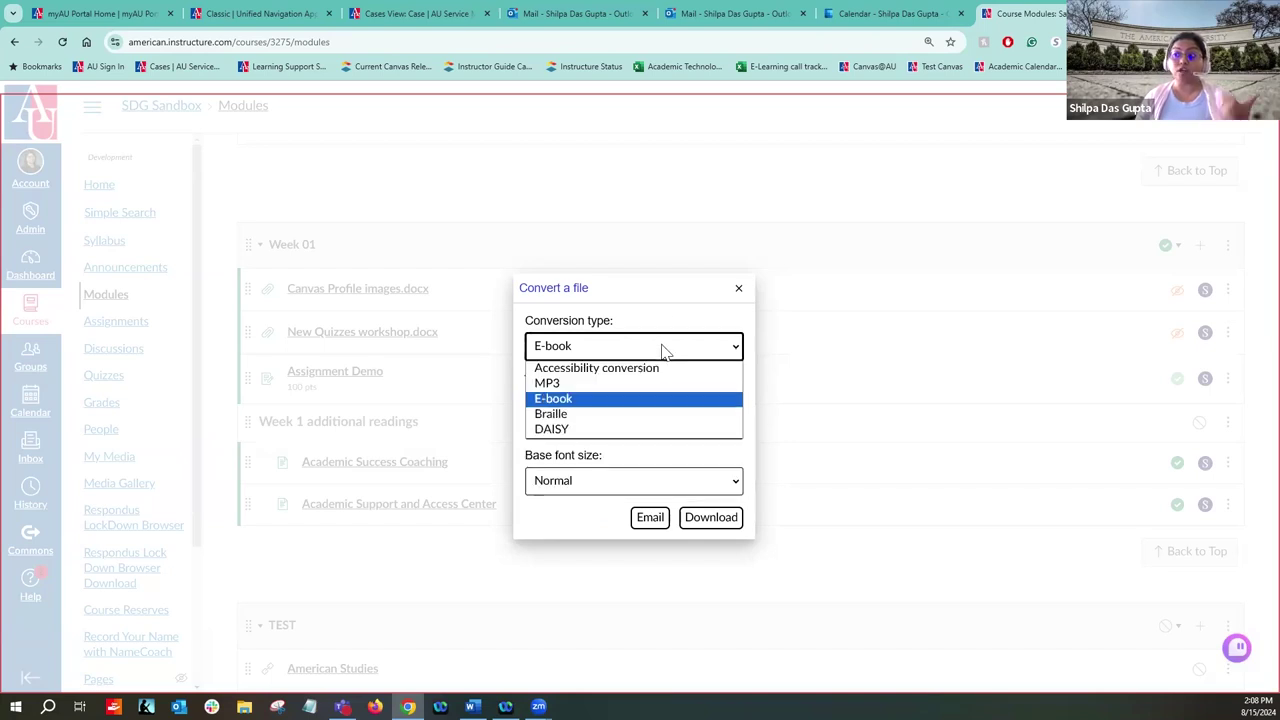
pyautogui.click(733, 322)
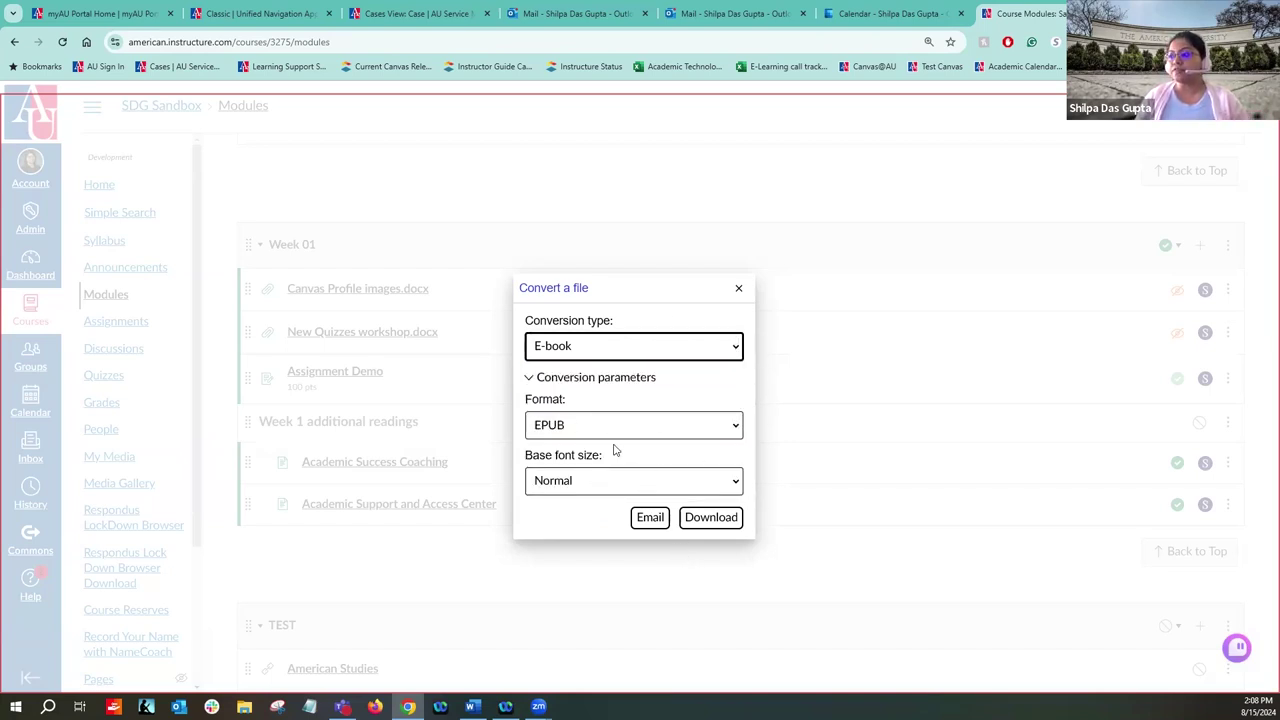
# Step: Submit the conversion for e-mail delivery and dismiss the confirmation
pyautogui.click(651, 518)
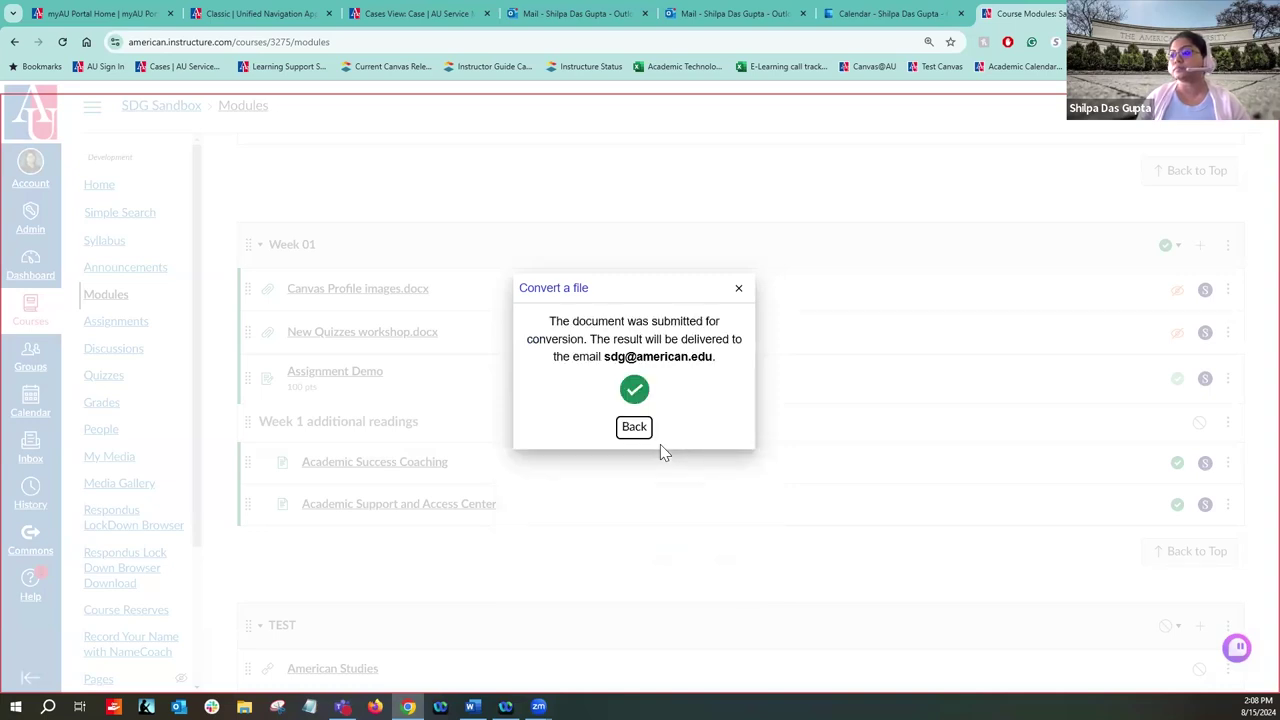
pyautogui.moveTo(604, 358); pyautogui.dragTo(716, 362)
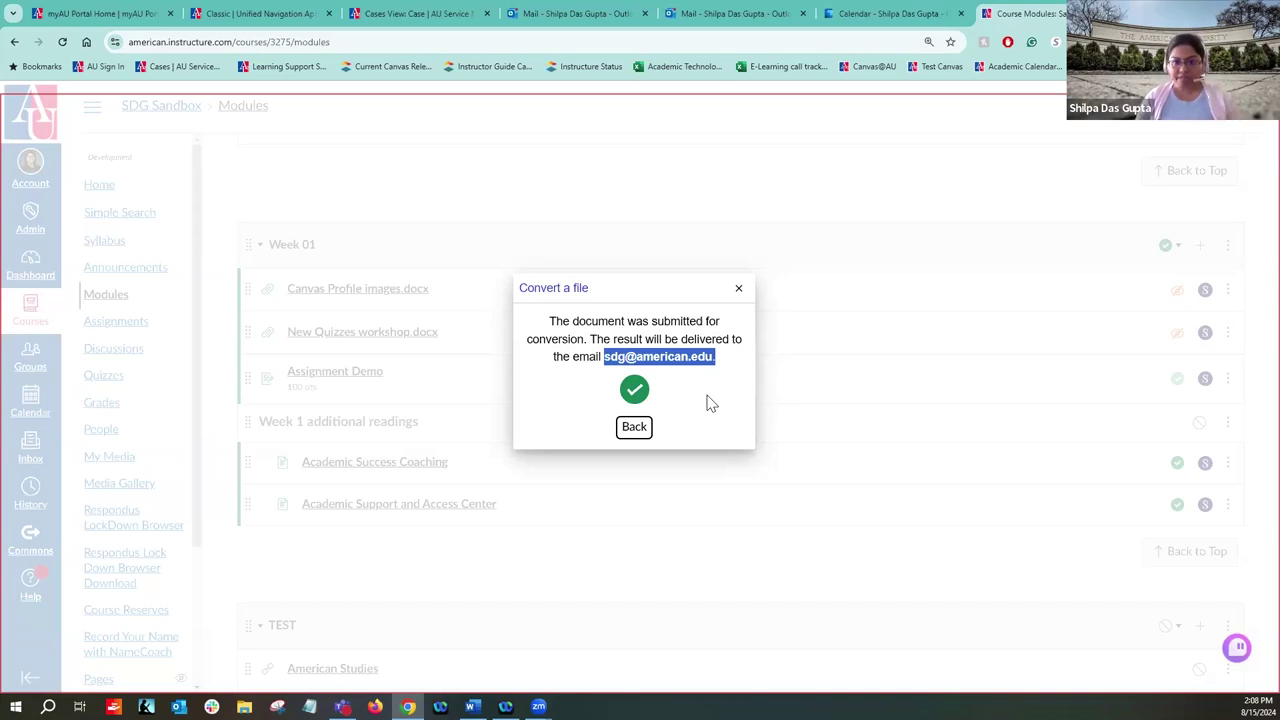
pyautogui.click(738, 288)
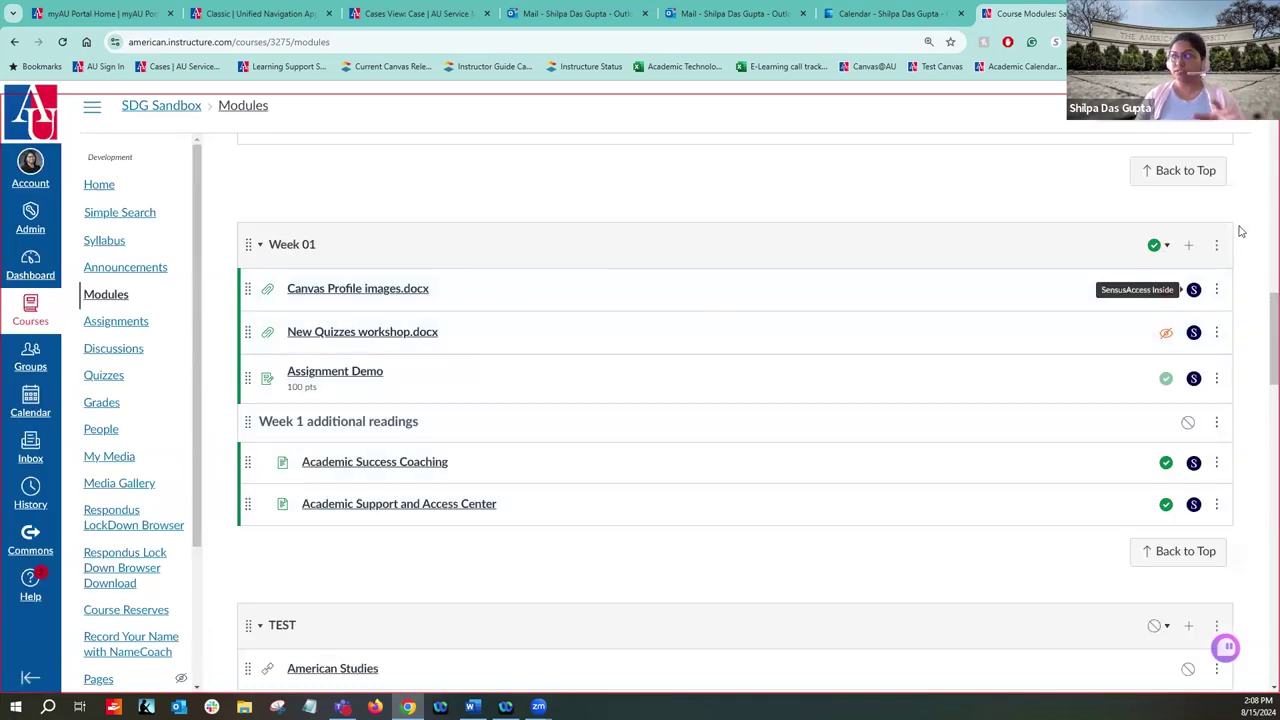
pyautogui.click(1189, 247)
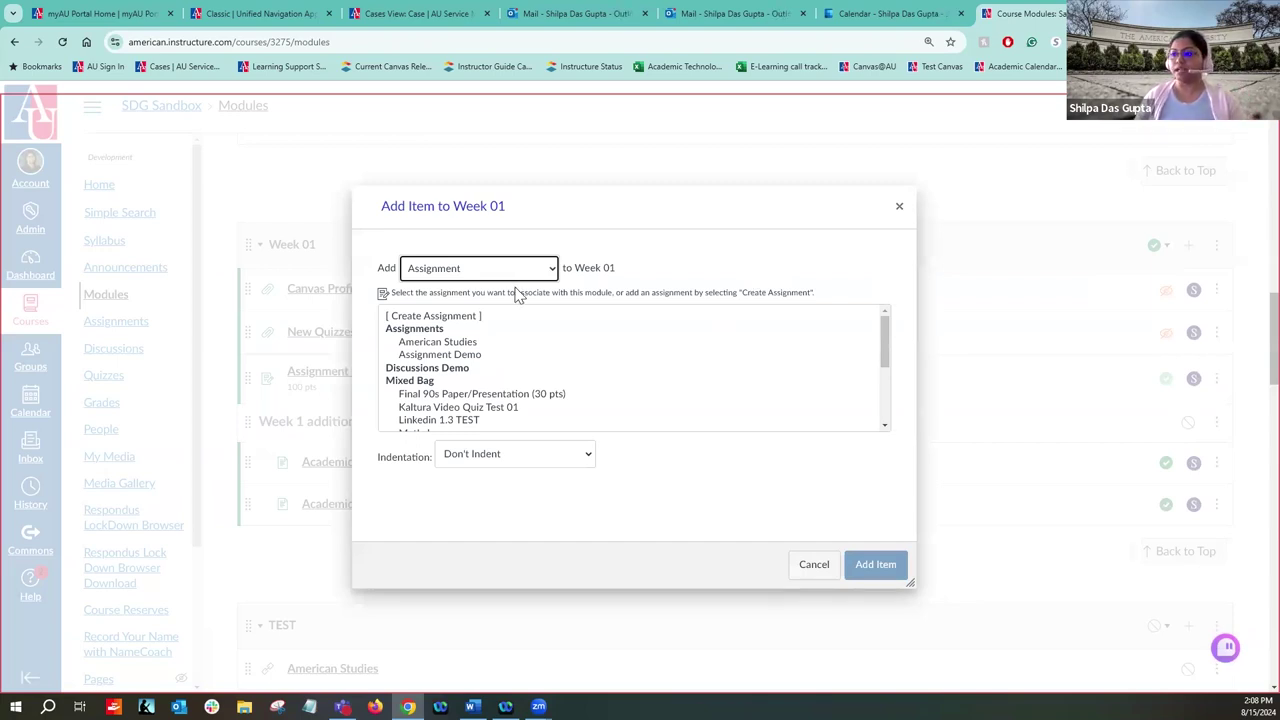
pyautogui.click(899, 209)
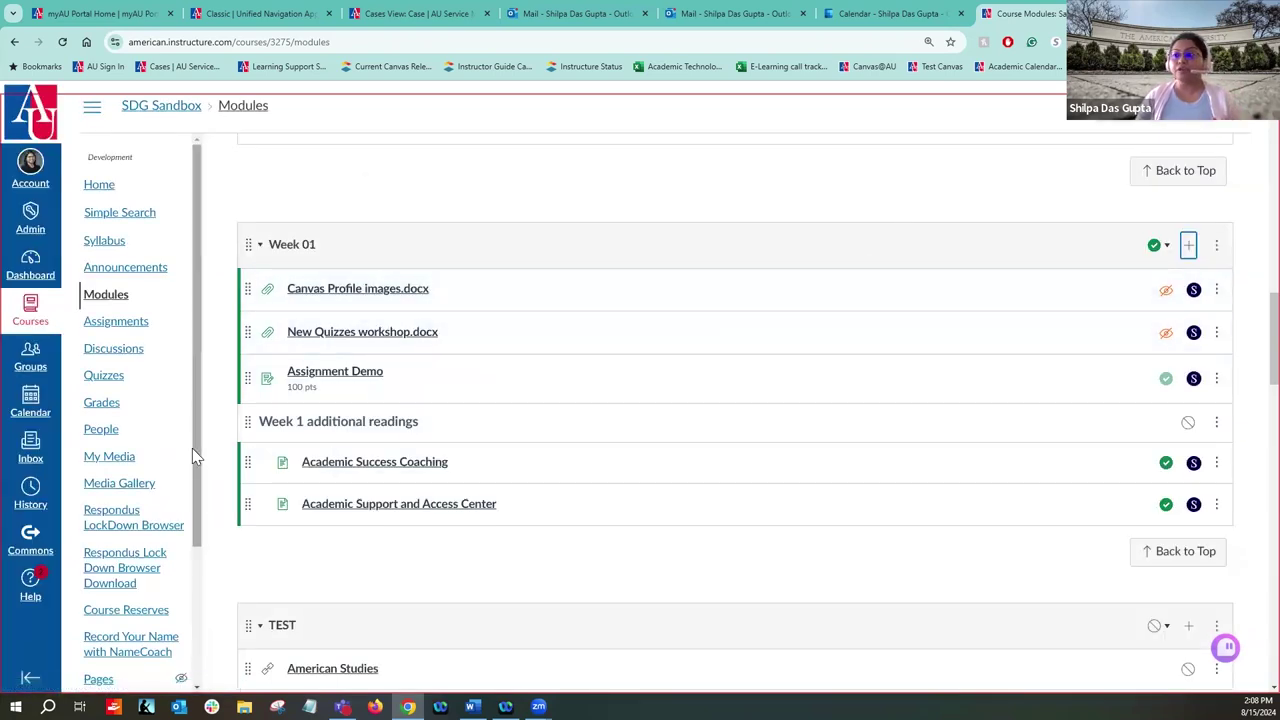
pyautogui.moveTo(196, 448); pyautogui.dragTo(196, 573)
pyautogui.click(95, 599)
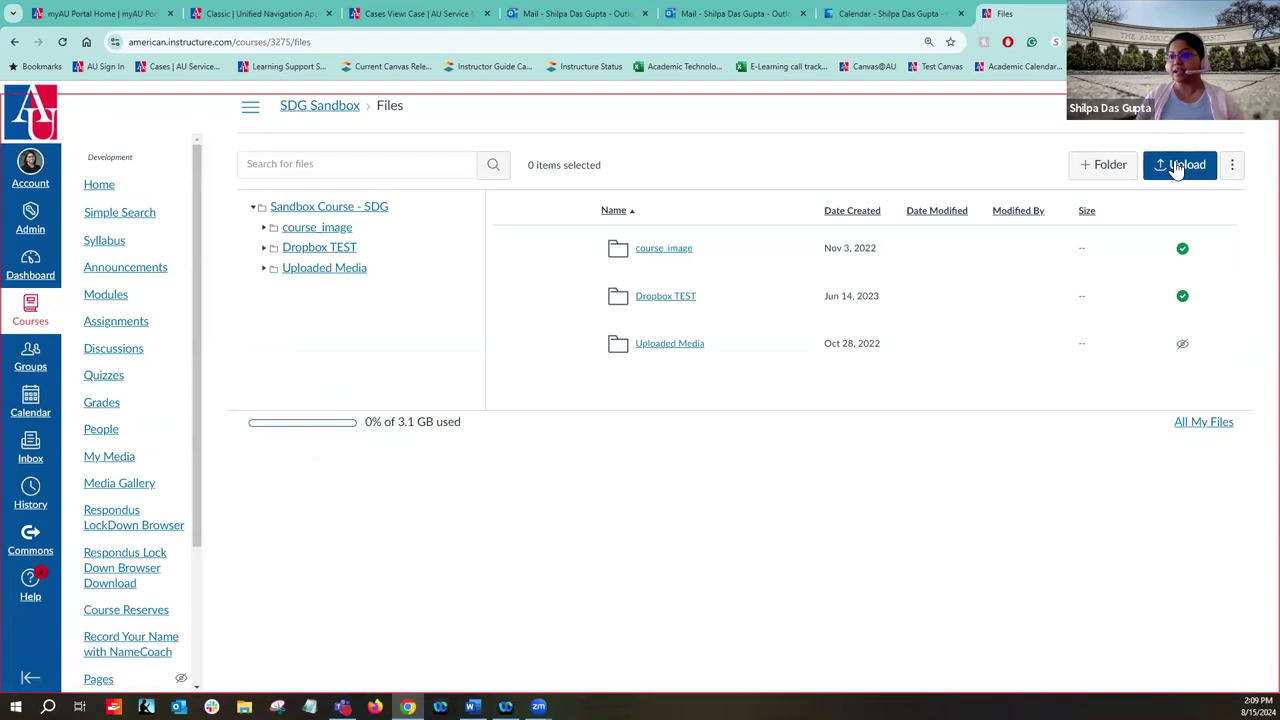
pyautogui.click(106, 294)
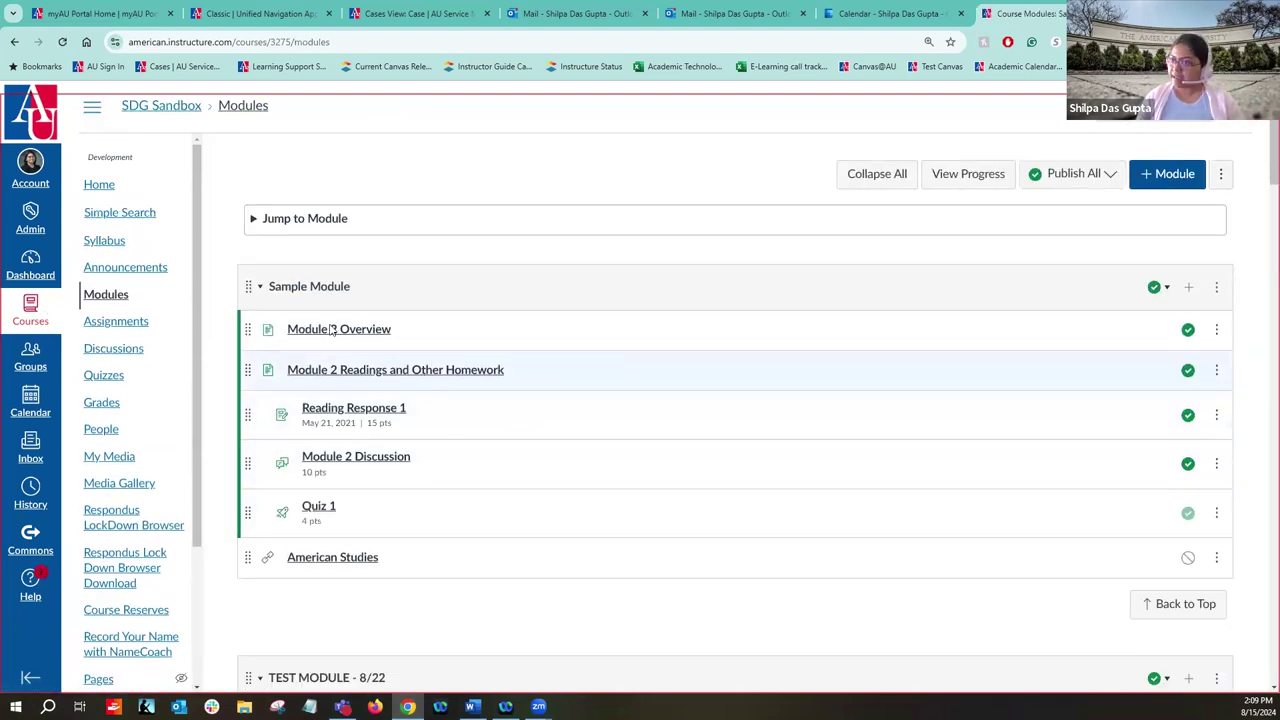
pyautogui.click(1189, 287)
pyautogui.click(462, 269)
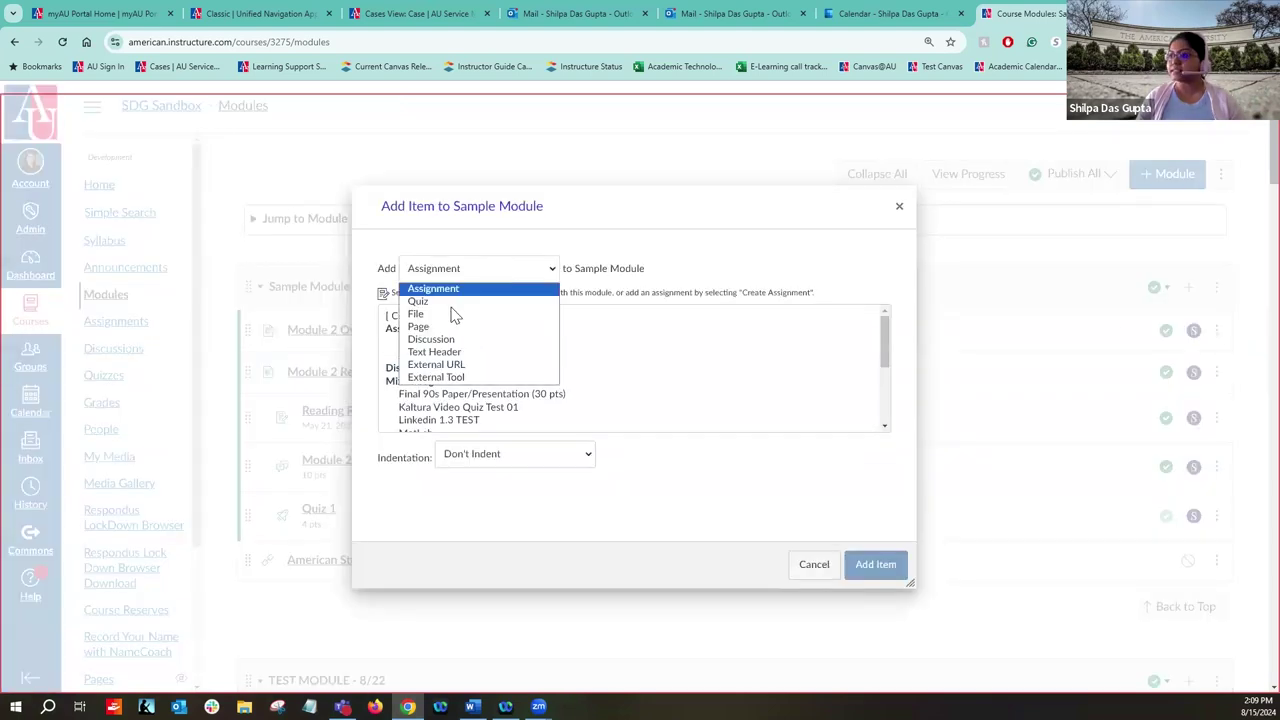
pyautogui.click(451, 314)
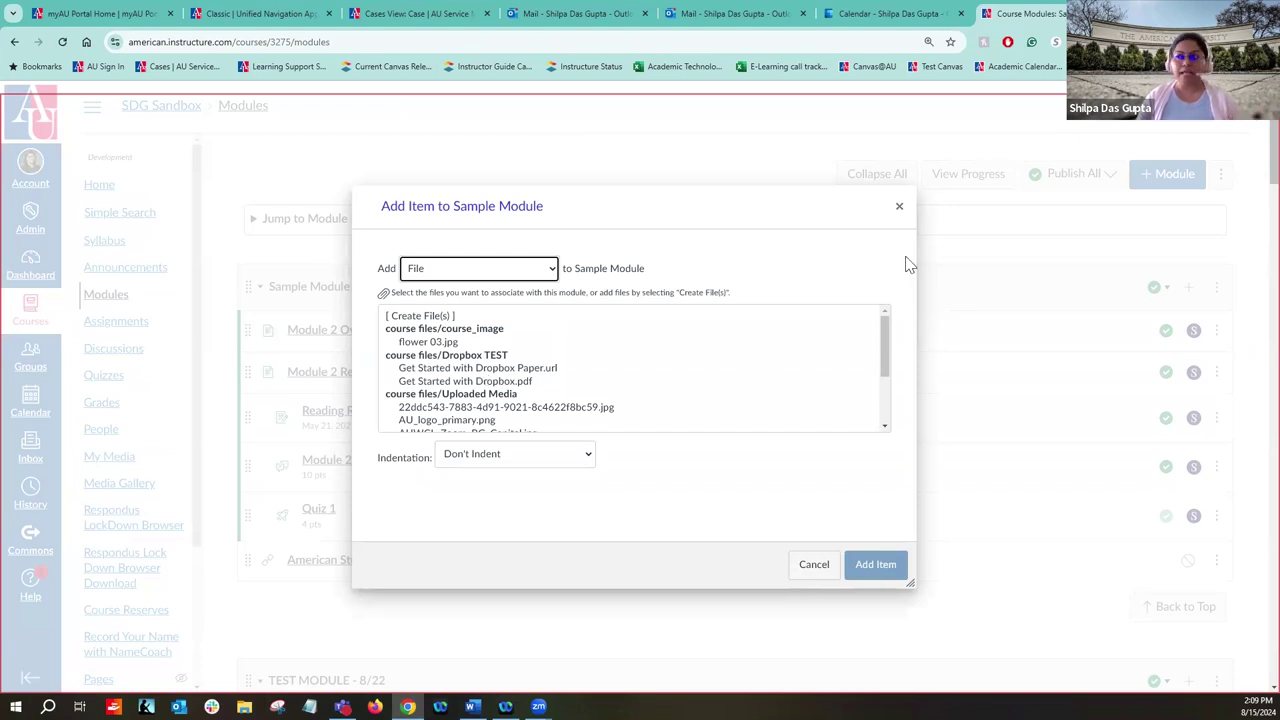
pyautogui.click(900, 210)
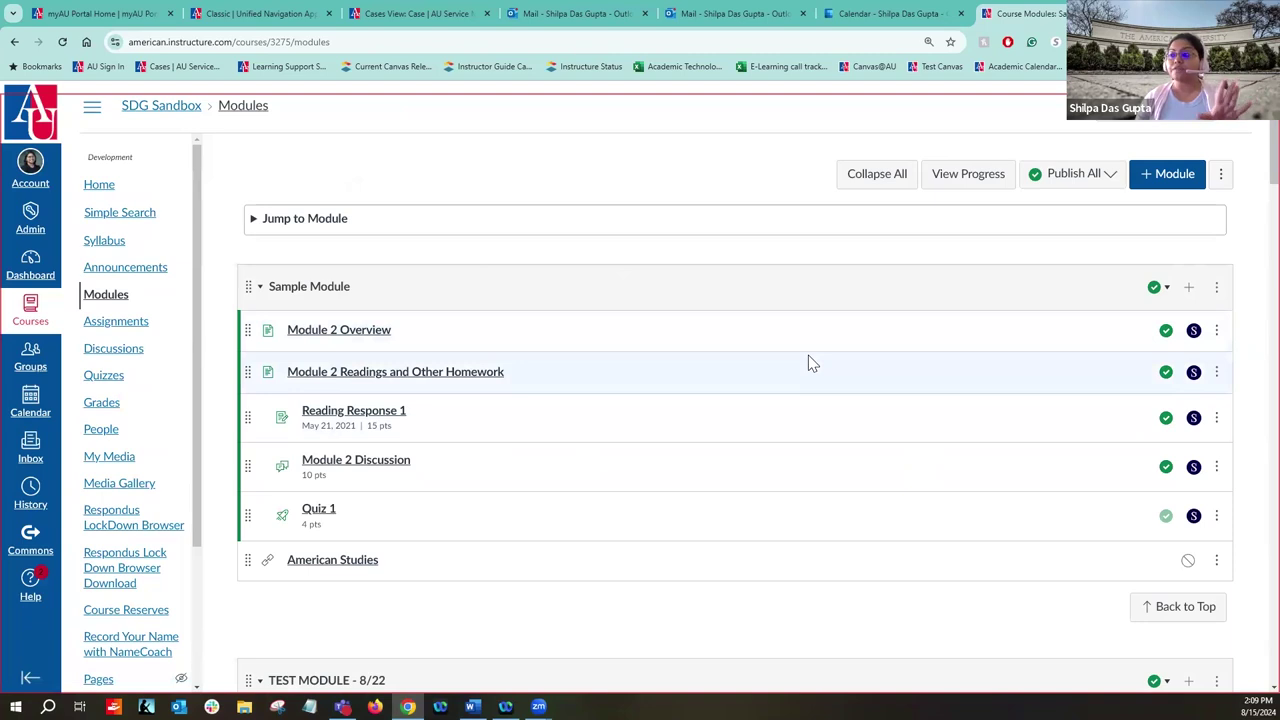
pyautogui.scroll(-1, 808, 355)
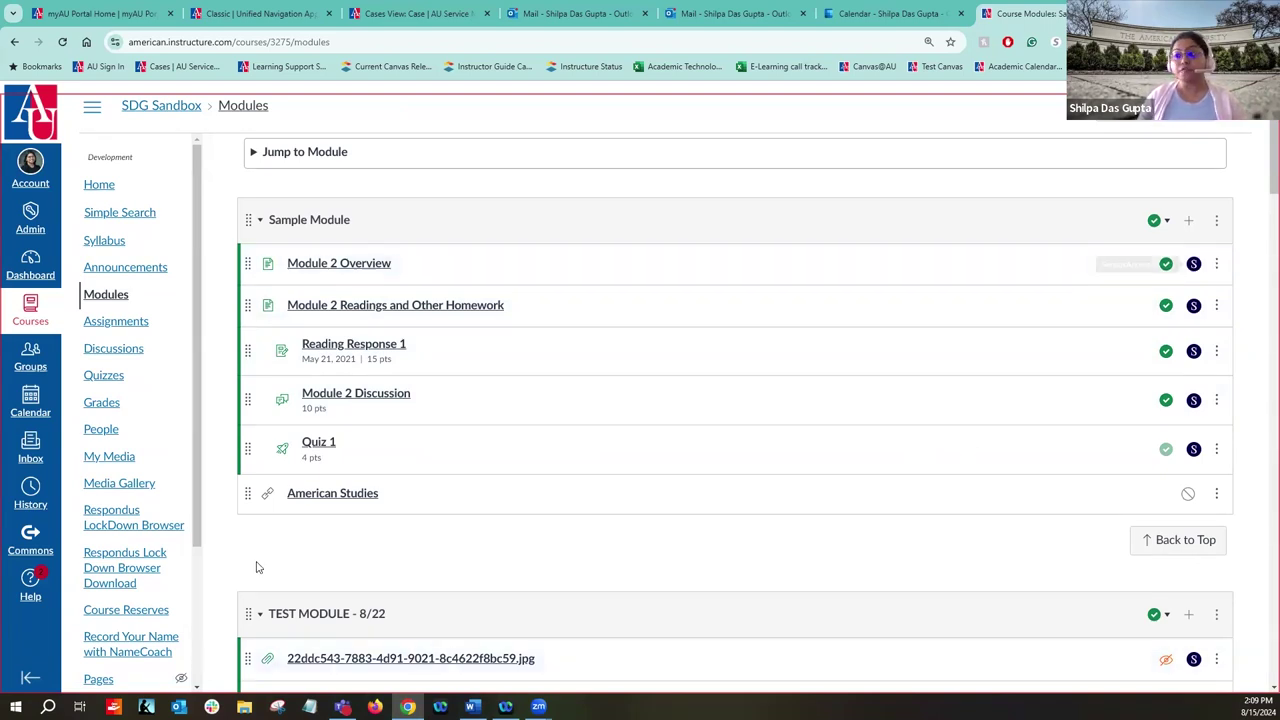
# Step: Toggle the American Studies link's published state, then go to the SDG Sandbox course Settings
pyautogui.click(1188, 496)
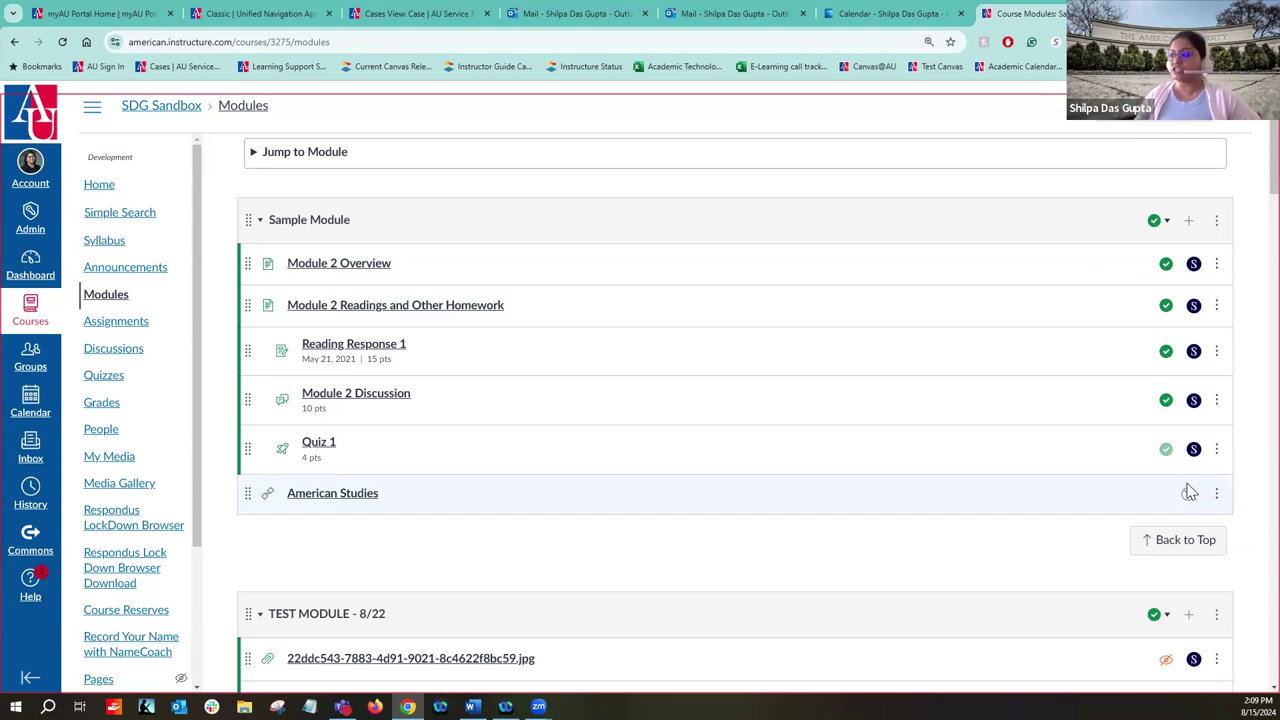
pyautogui.scroll(-1, 963, 466)
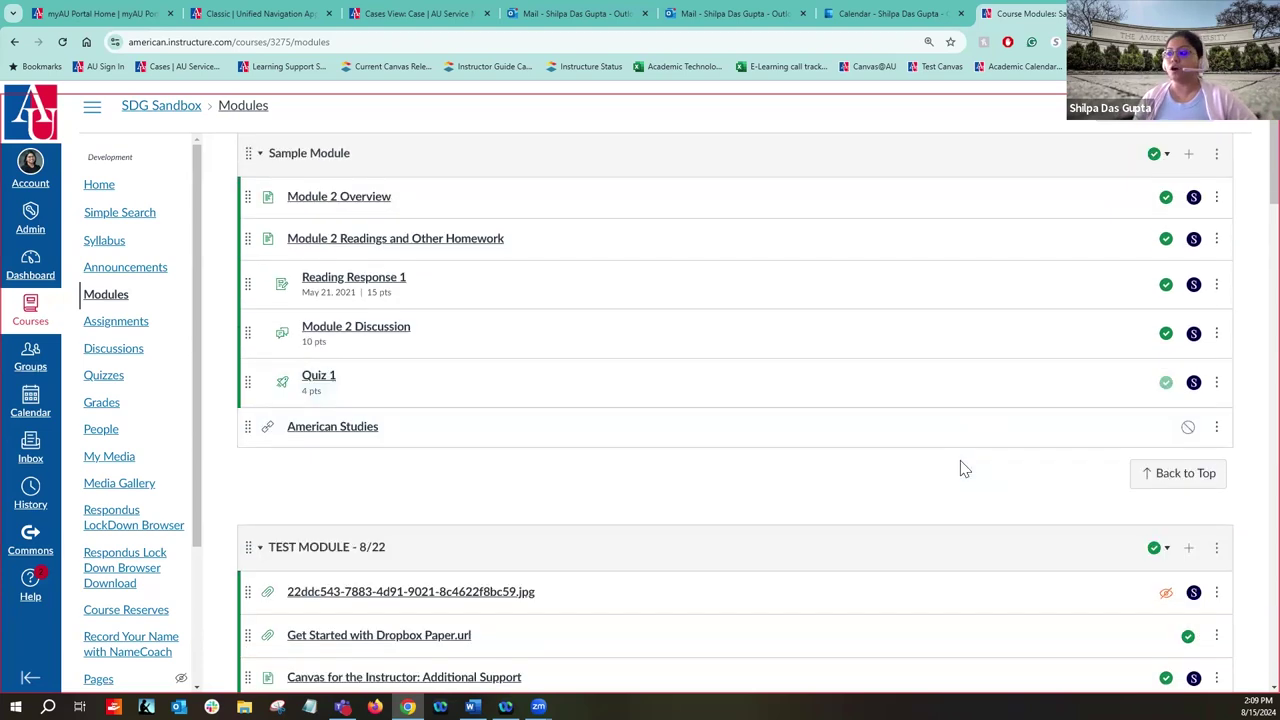
pyautogui.scroll(-2, 963, 468)
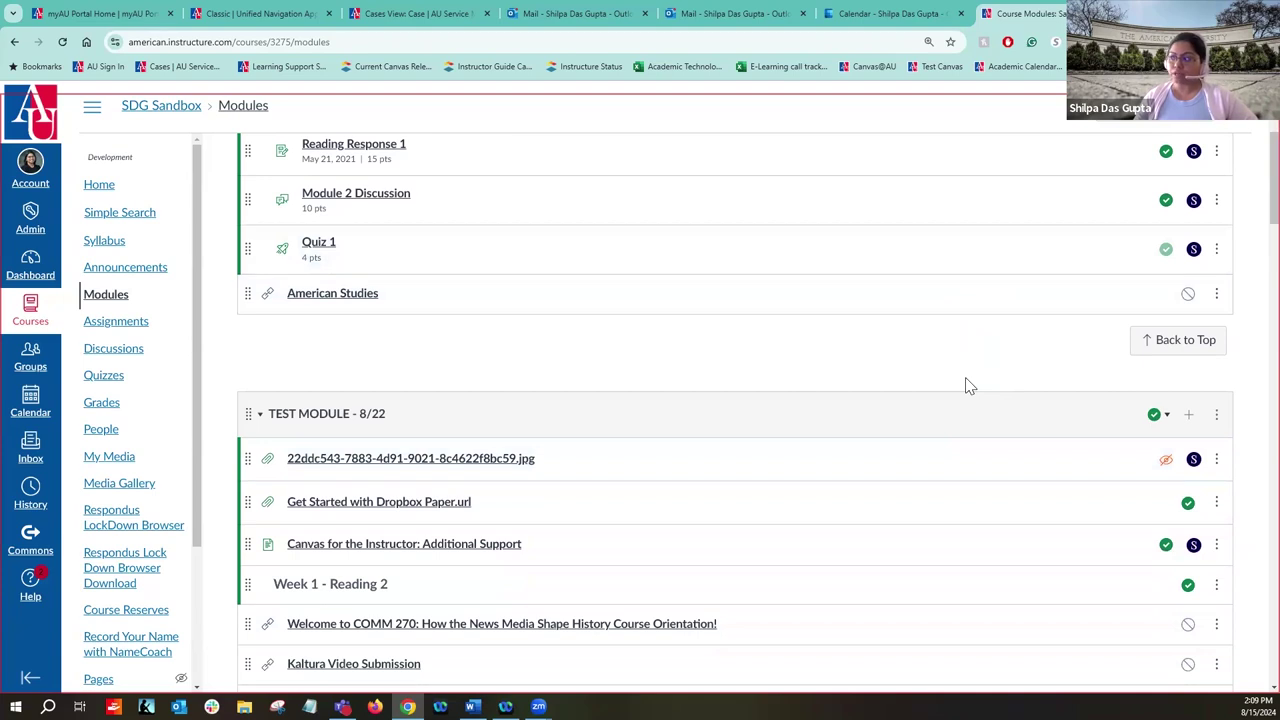
pyautogui.scroll(-3, 966, 383)
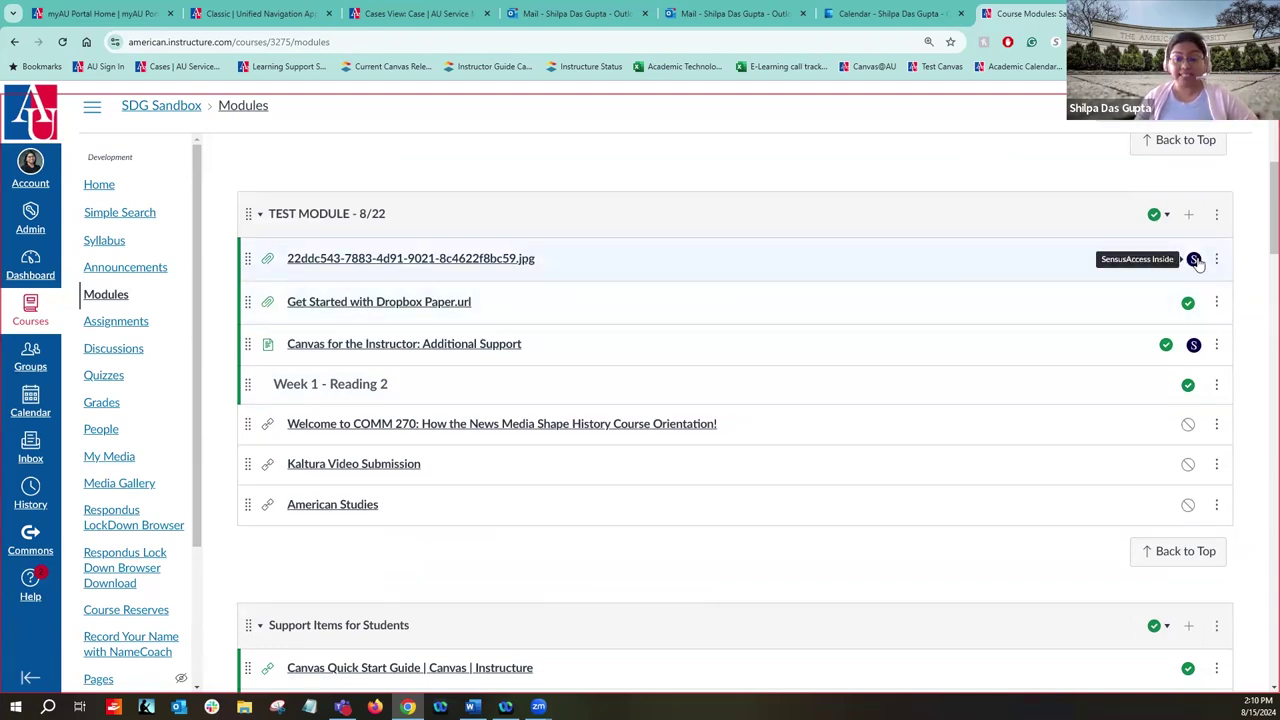
pyautogui.scroll(-2, 198, 528)
pyautogui.scroll(-1, 190, 540)
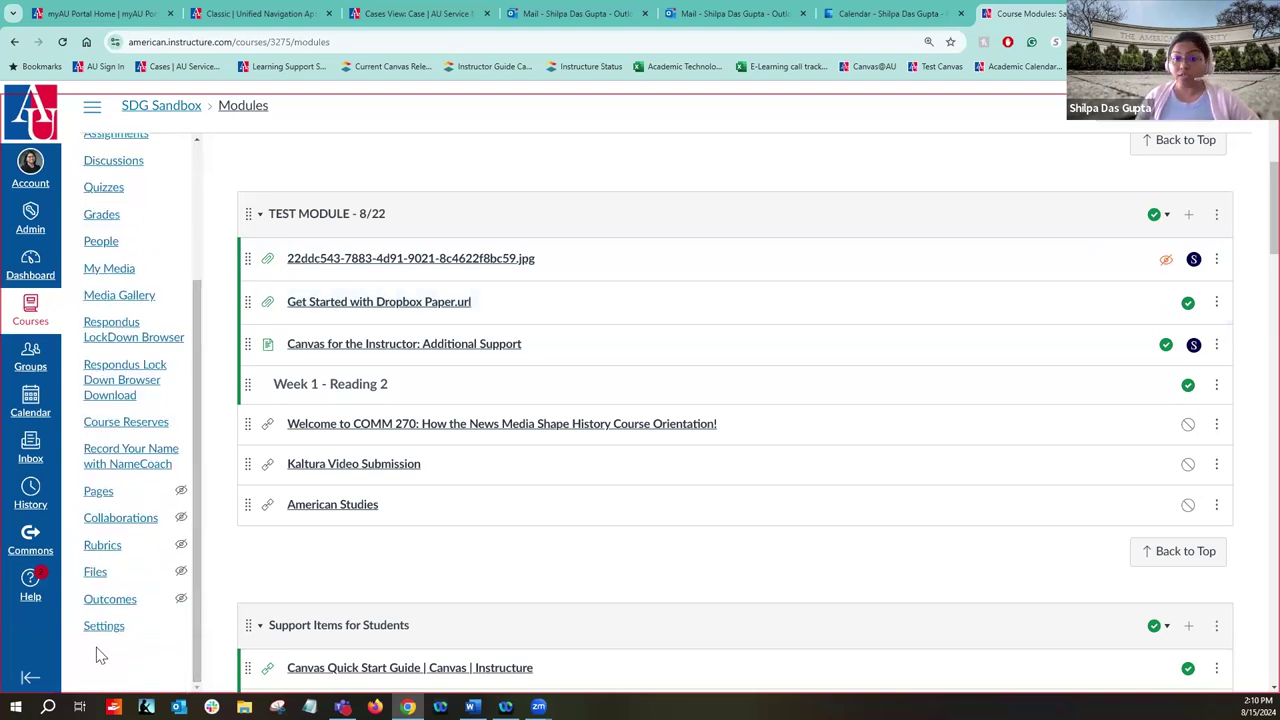
pyautogui.click(103, 627)
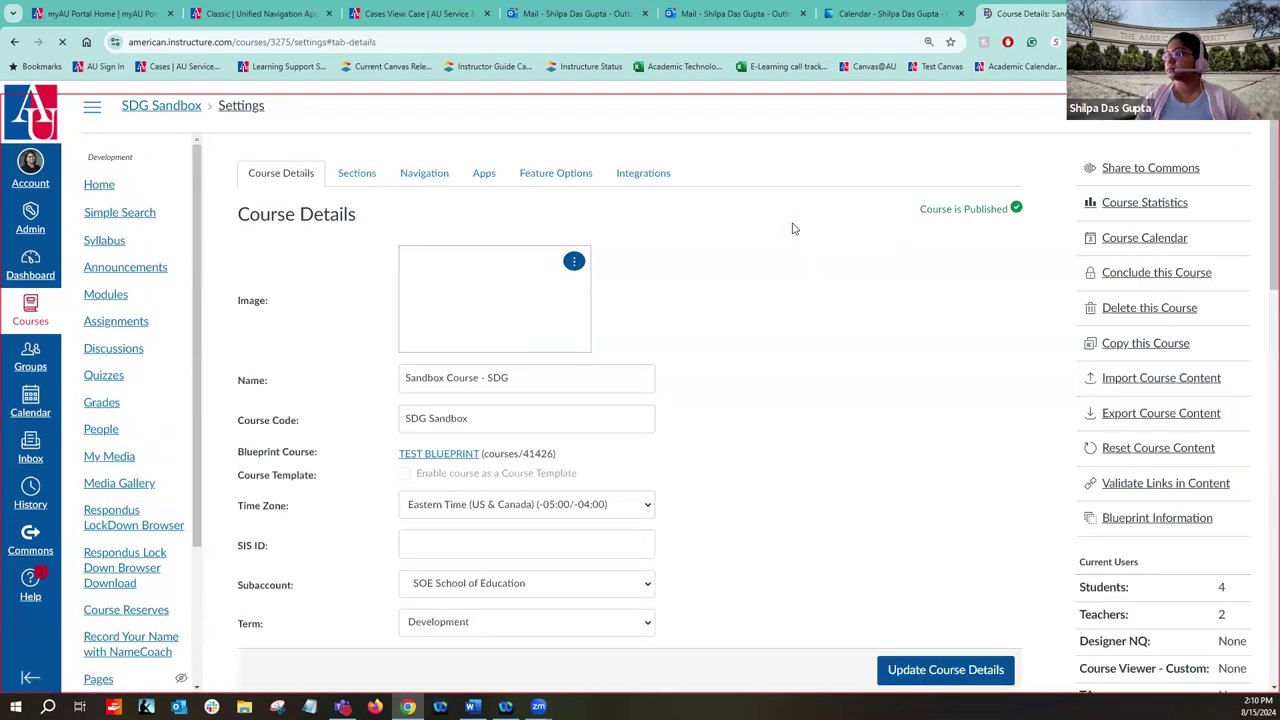
# Step: Look over the Course Details settings, then switch to the Navigation tab
pyautogui.scroll(-2, 905, 347)
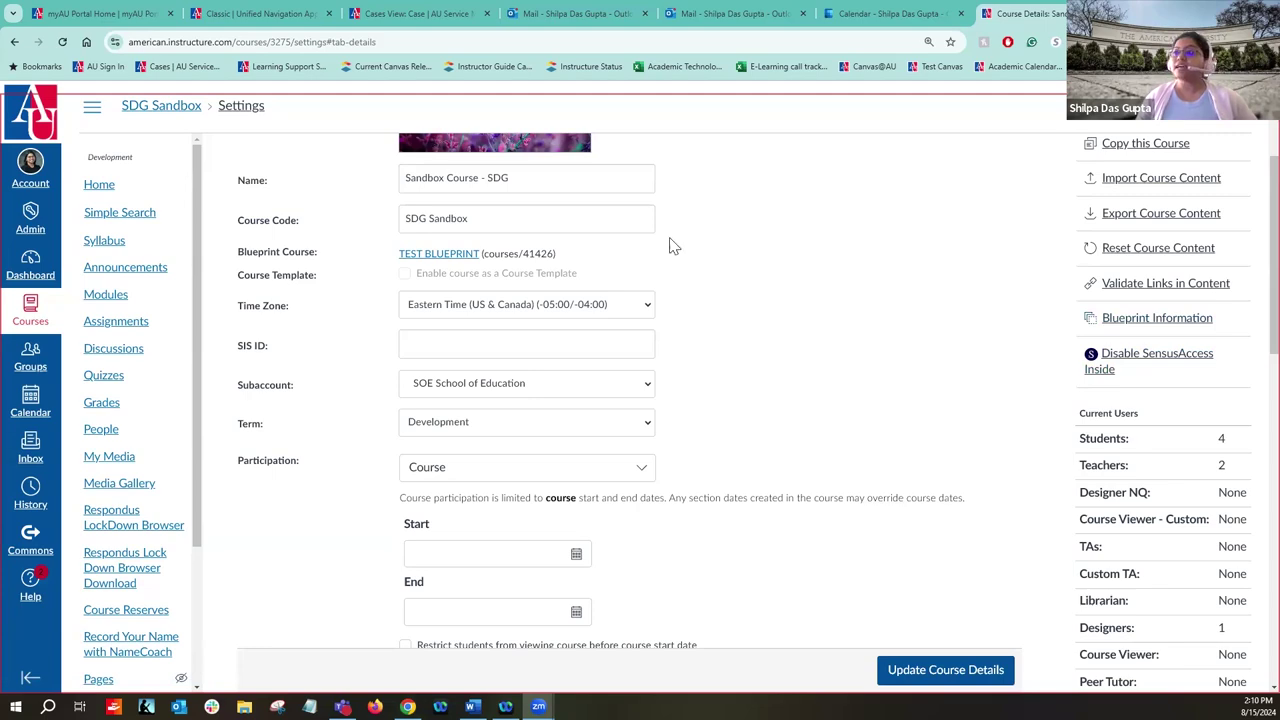
pyautogui.scroll(3, 700, 260)
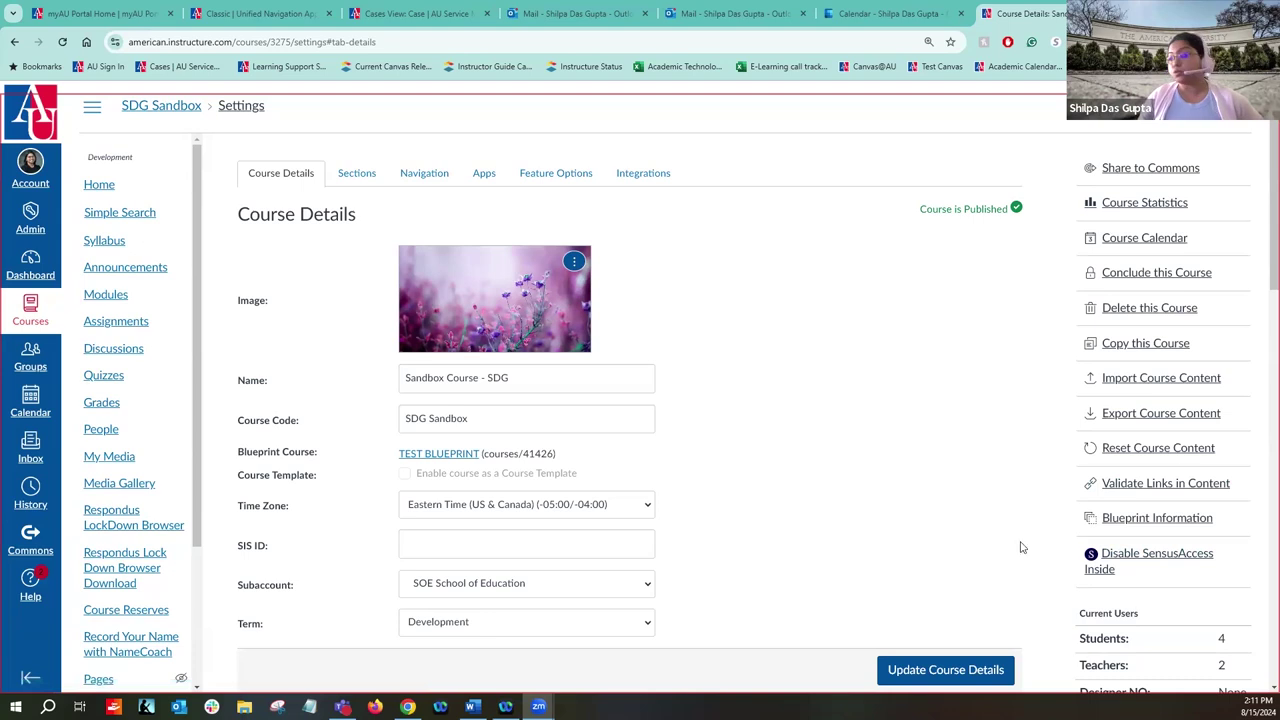
pyautogui.click(424, 176)
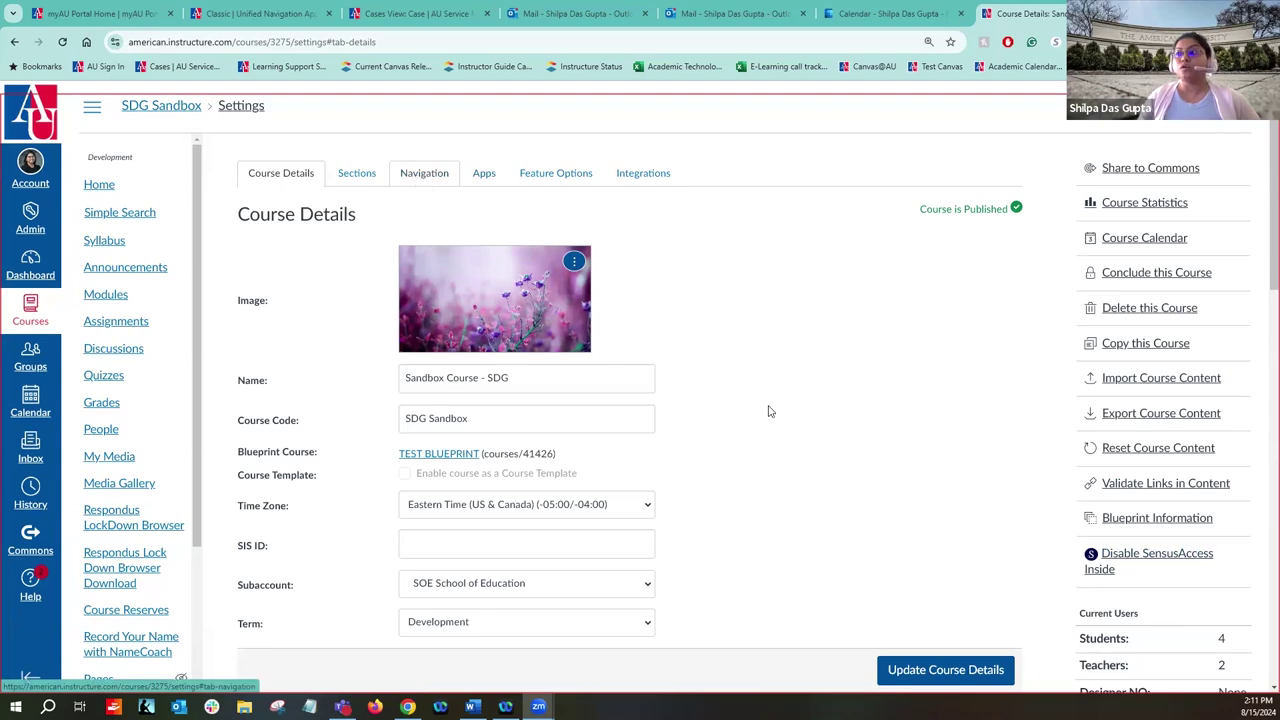
# Step: Enable the hidden SensusAccess navigation item, save, and launch SensusAccess from the sidebar
pyautogui.scroll(-3, 703, 390)
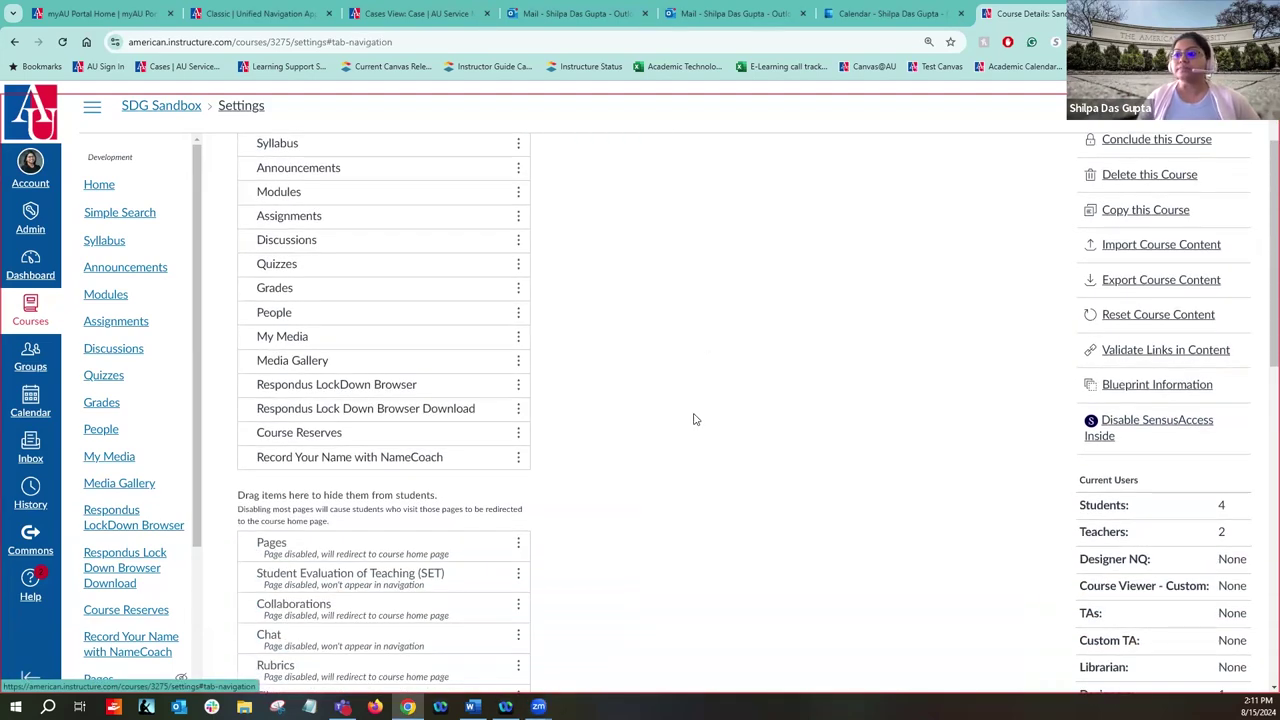
pyautogui.scroll(-5, 692, 417)
pyautogui.scroll(-6, 692, 417)
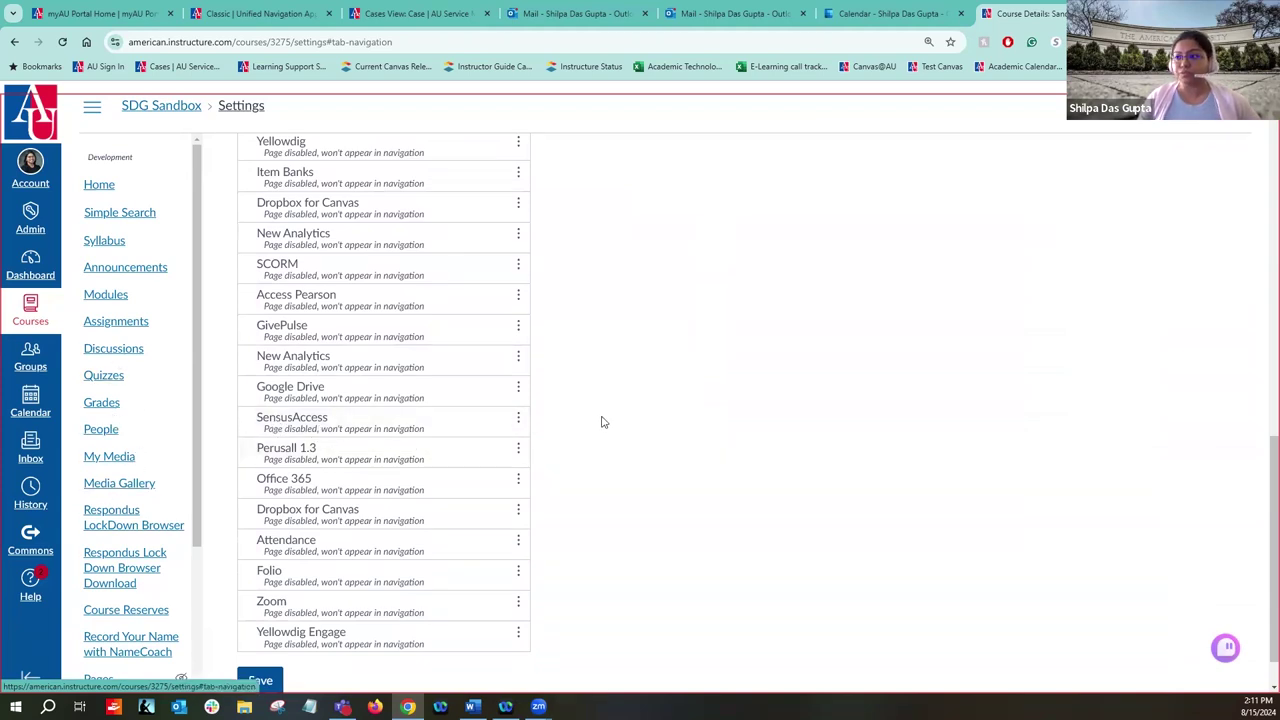
pyautogui.click(518, 421)
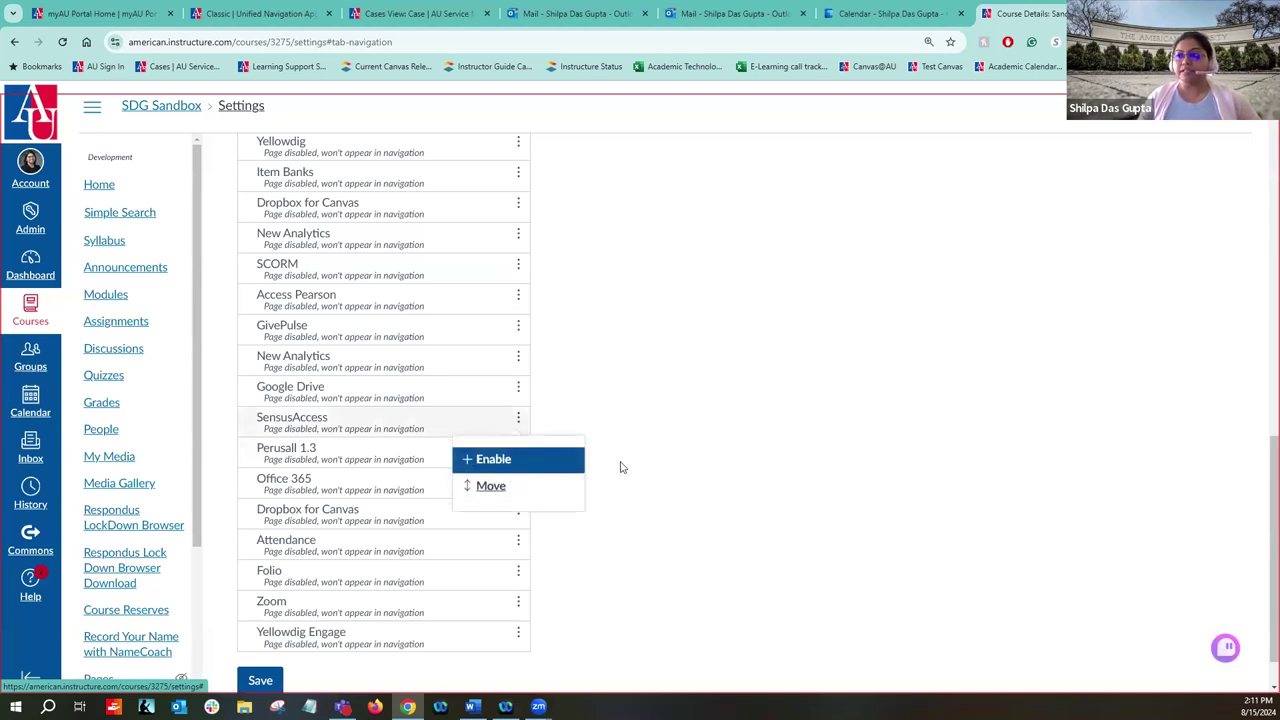
pyautogui.click(578, 458)
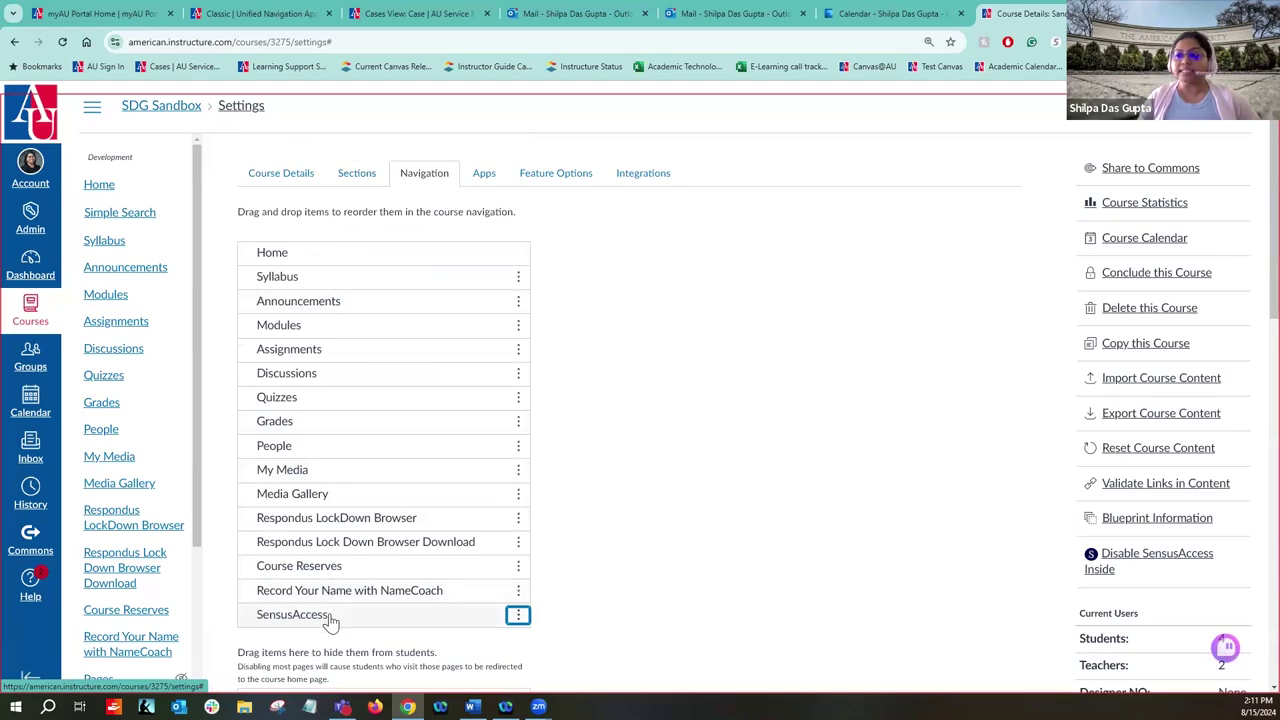
pyautogui.scroll(-10, 571, 528)
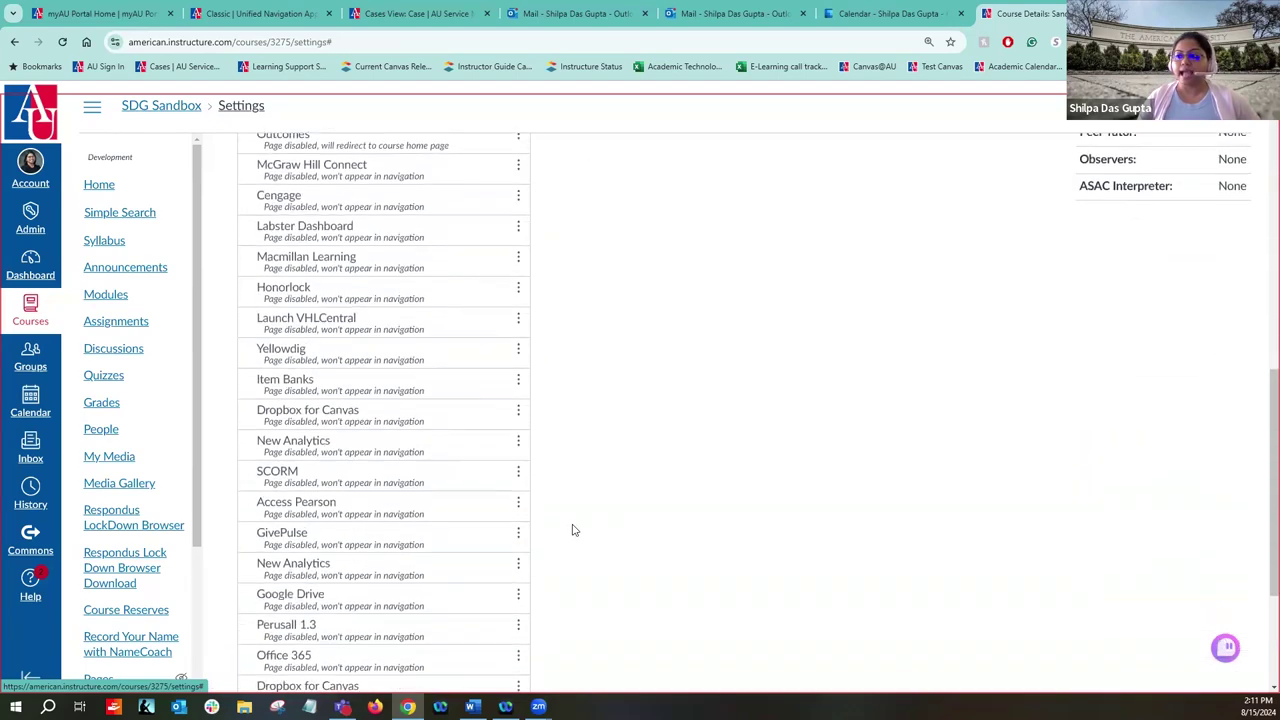
pyautogui.click(268, 628)
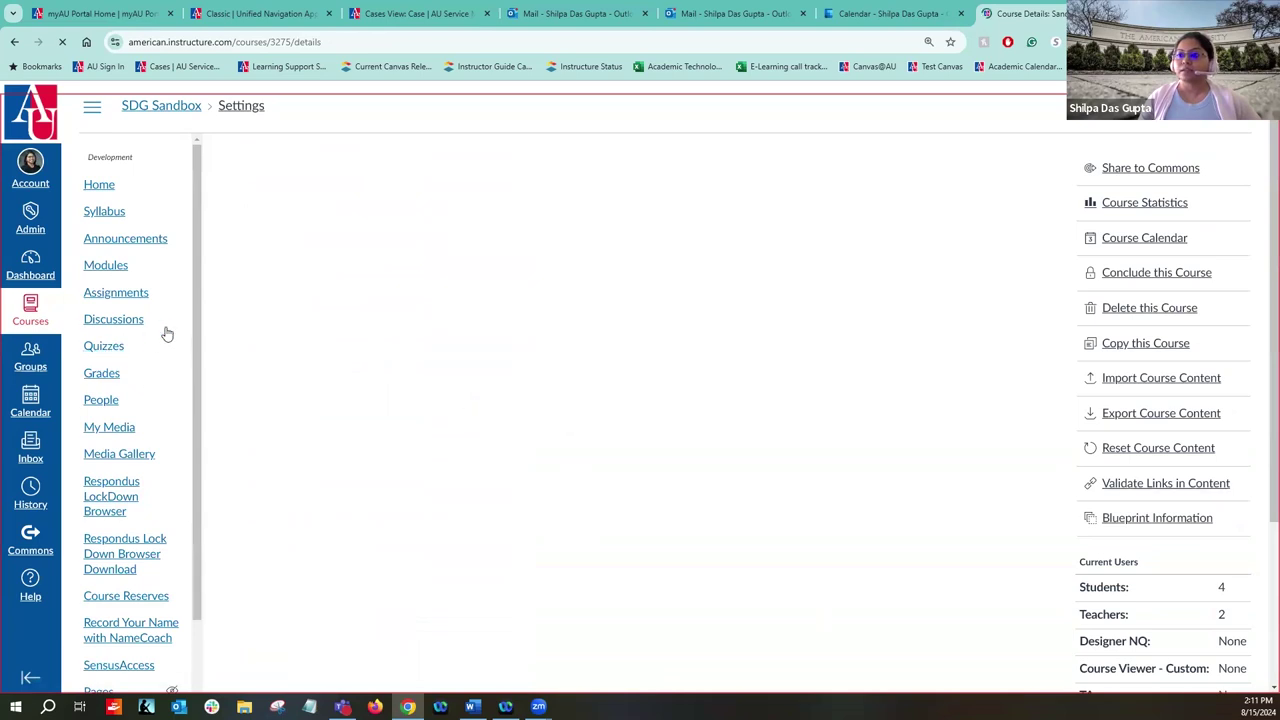
pyautogui.moveTo(200, 323); pyautogui.dragTo(200, 460)
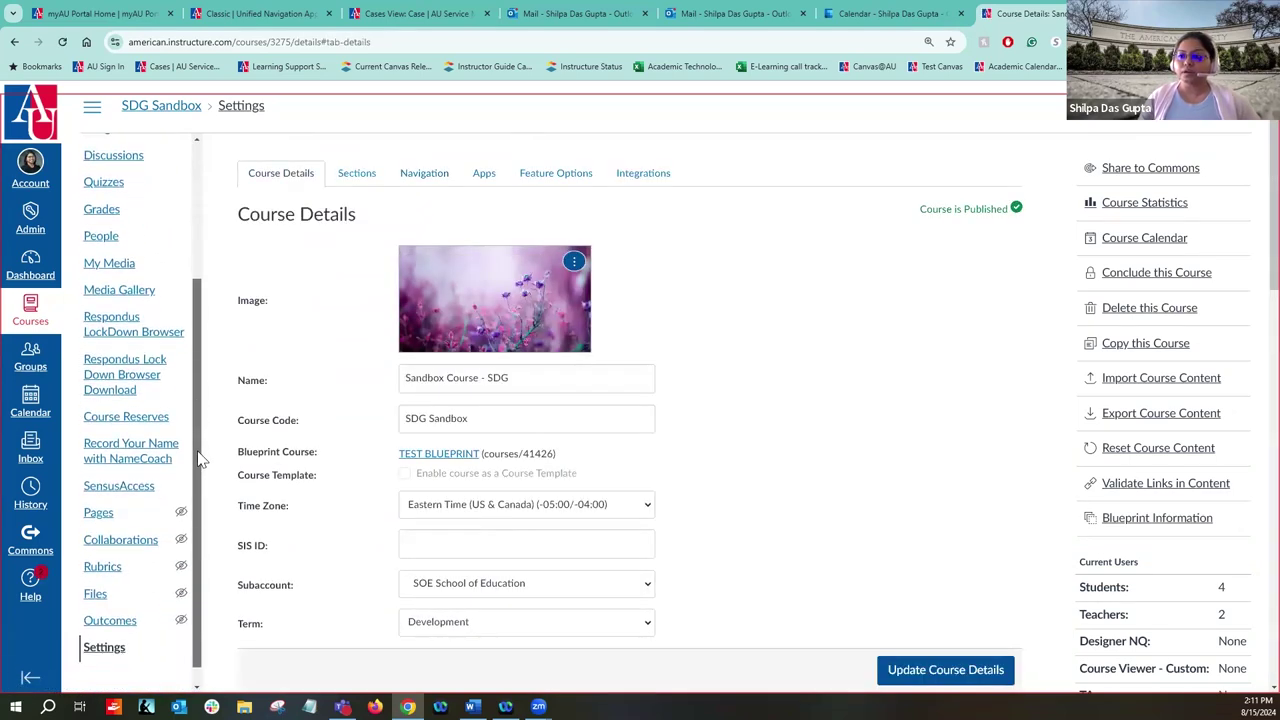
pyautogui.click(118, 498)
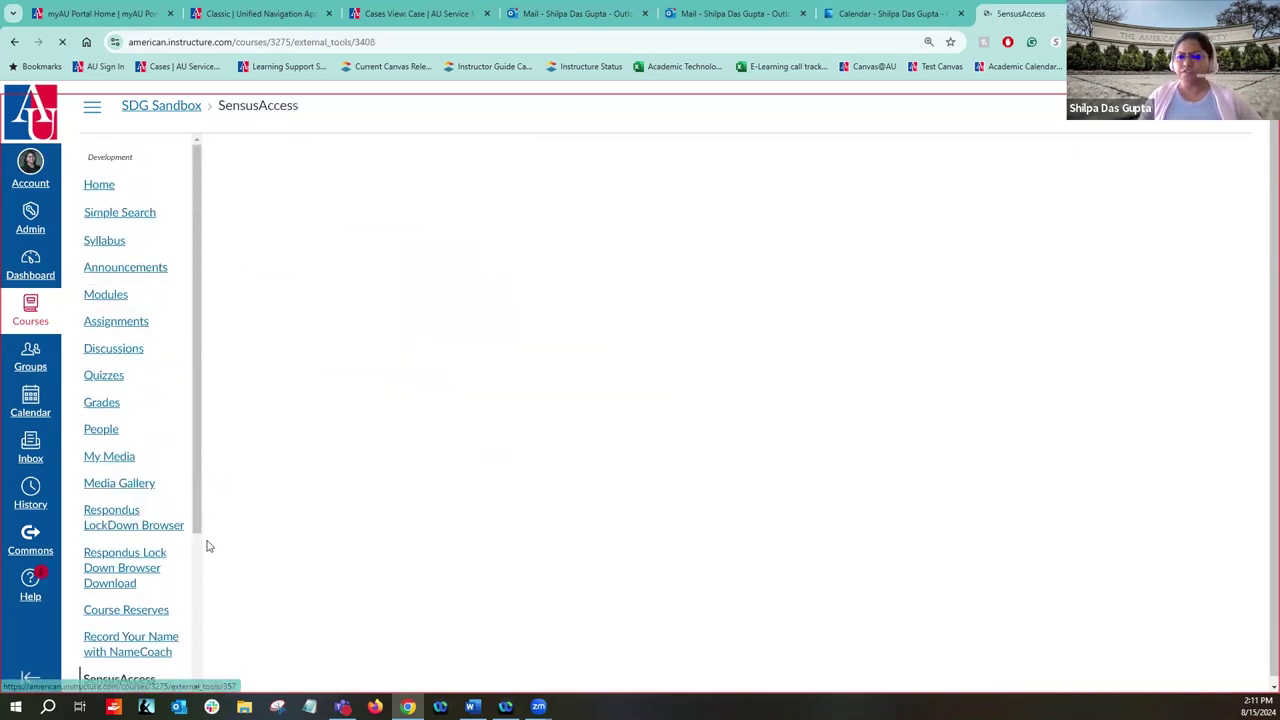
# Step: Select course files/Dropbox TEST/Get Started with Dropbox.pdf as the file to convert
pyautogui.moveTo(194, 480); pyautogui.dragTo(200, 509)
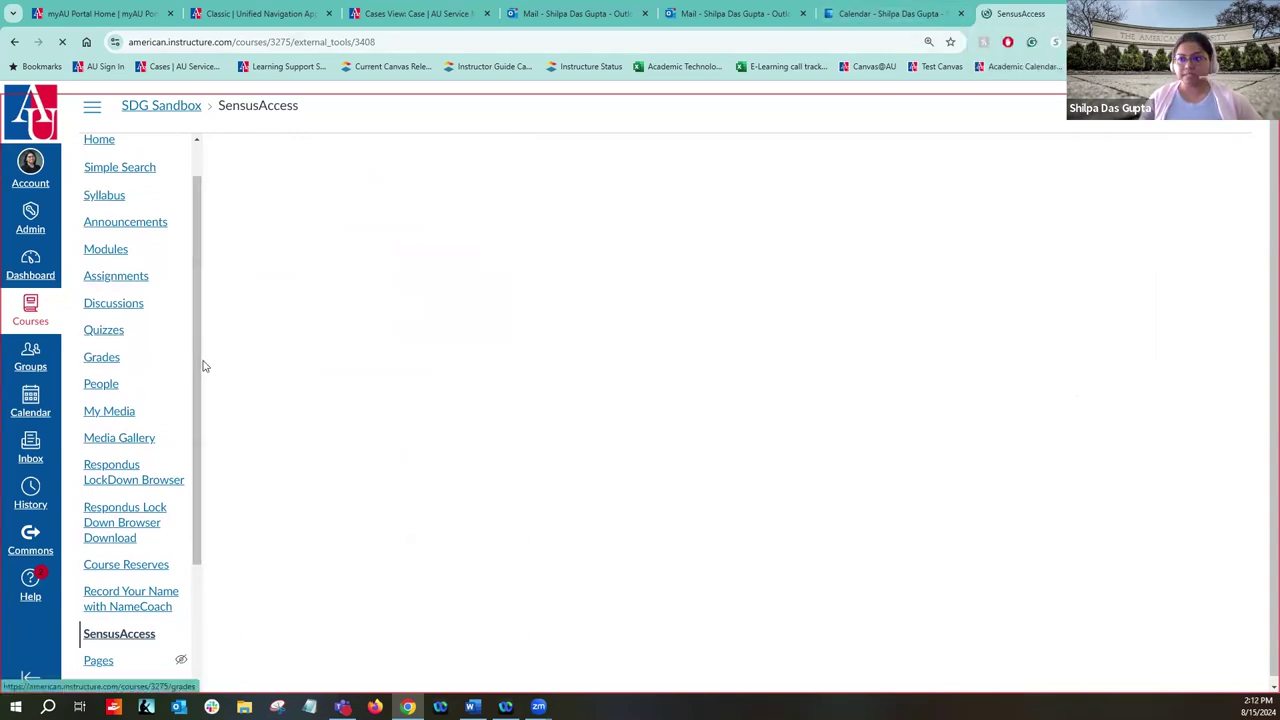
pyautogui.moveTo(200, 374); pyautogui.dragTo(209, 200)
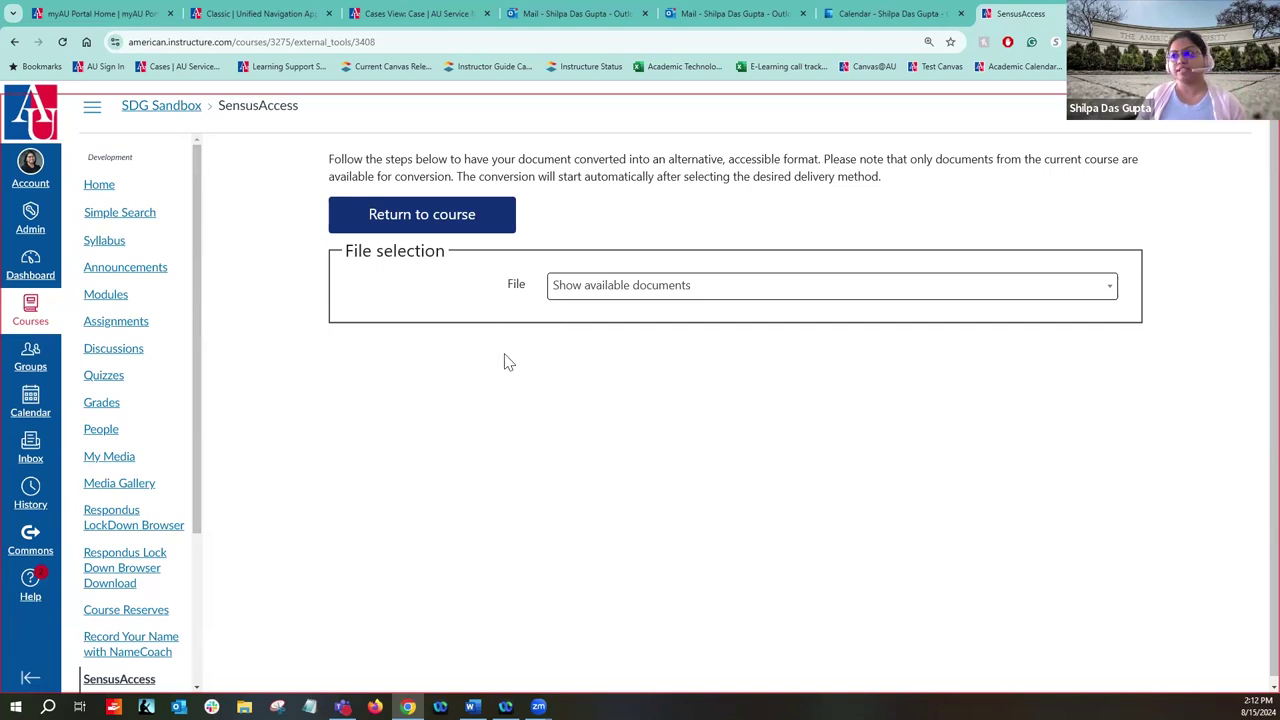
pyautogui.click(729, 291)
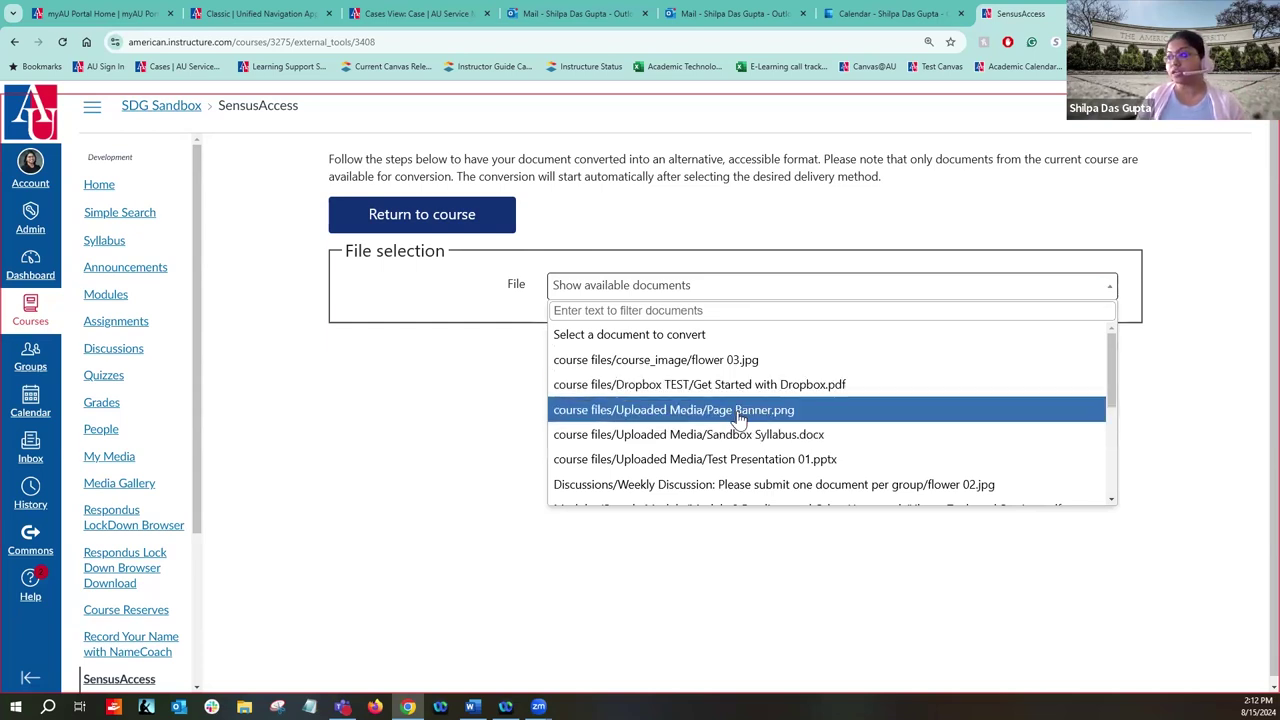
pyautogui.click(760, 393)
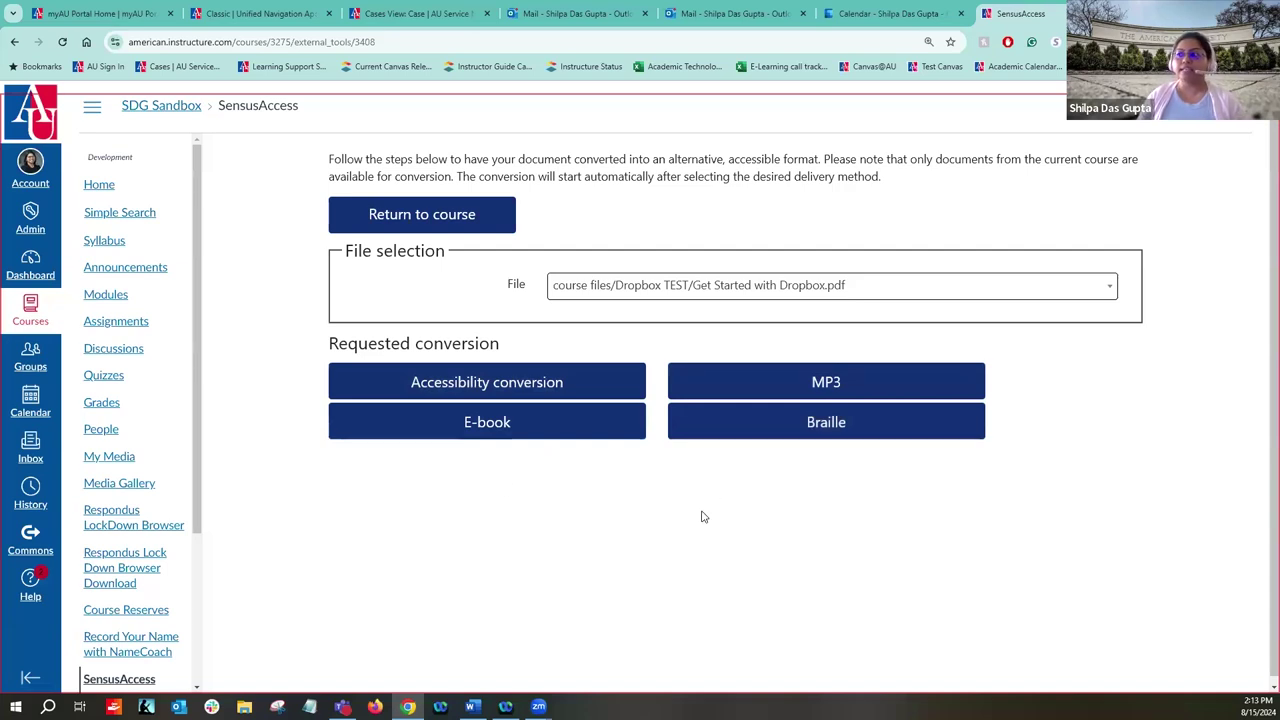
# Step: Request an EPUB e-book conversion at XLarge base font size, delivered to campus email
pyautogui.click(524, 432)
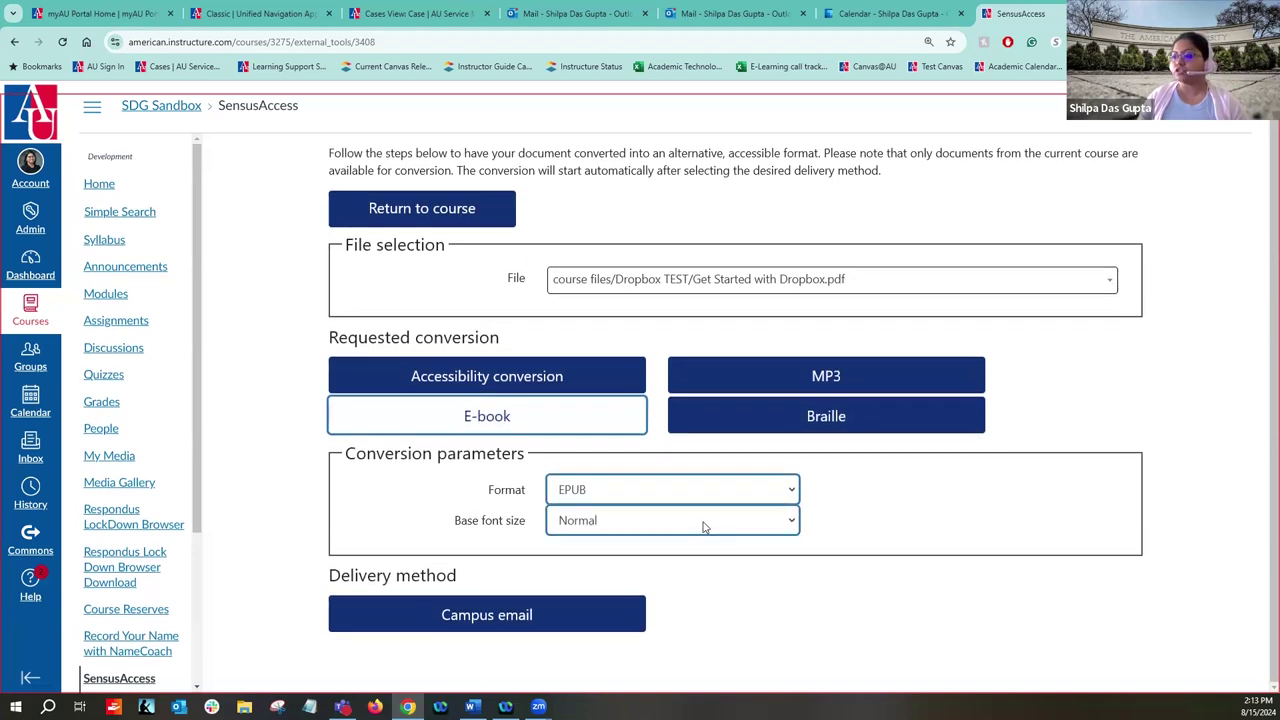
pyautogui.click(706, 521)
pyautogui.click(614, 576)
pyautogui.click(507, 620)
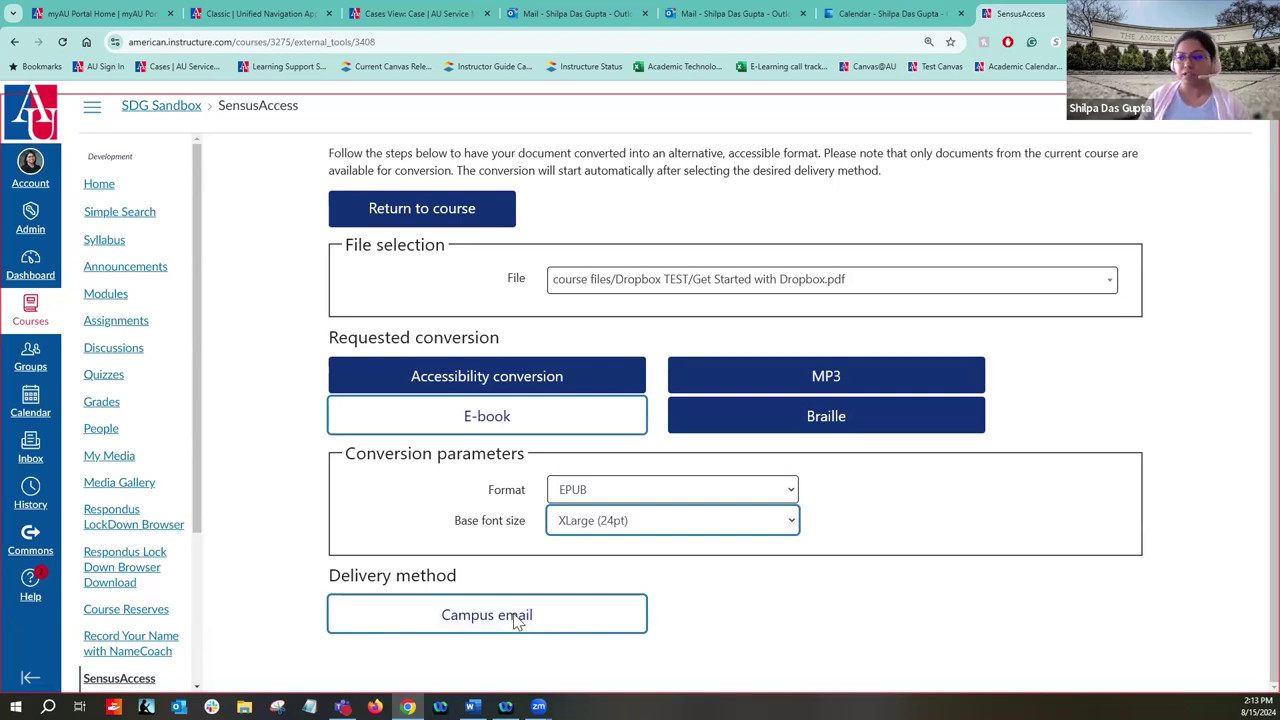
pyautogui.click(515, 622)
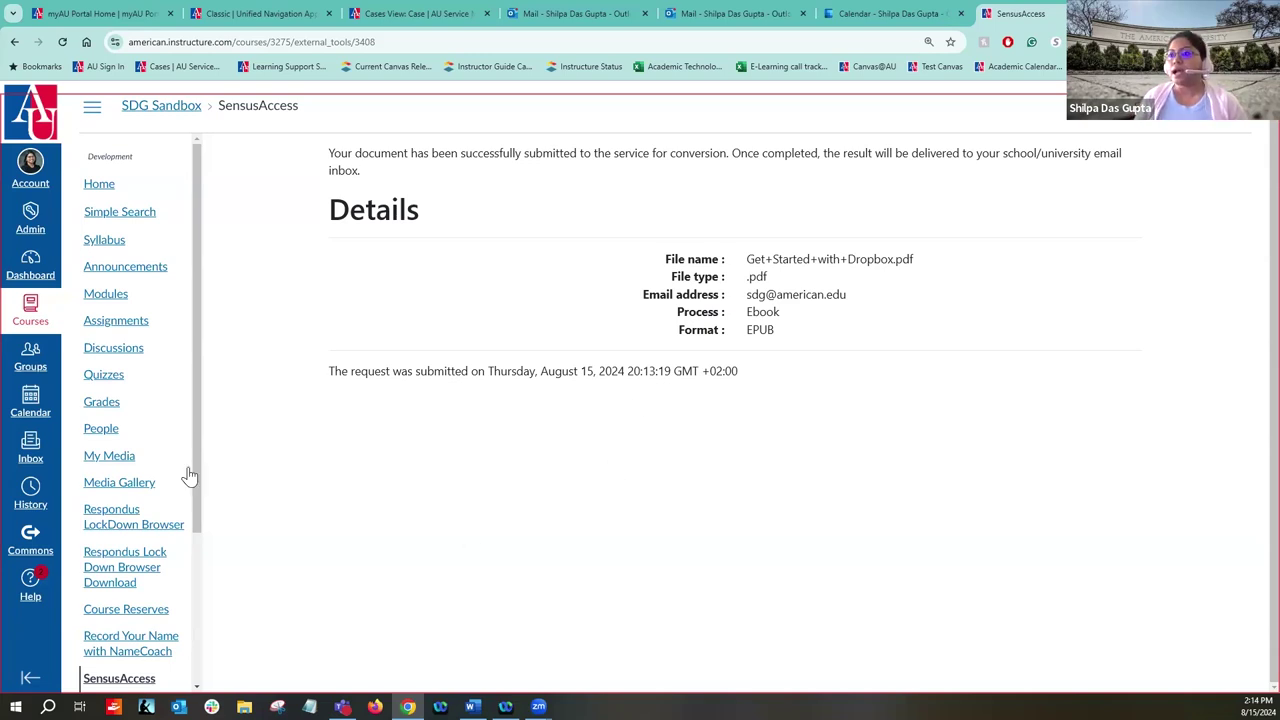
# Step: Open the SDG Sandbox Gradebook via the Grades link
pyautogui.click(104, 404)
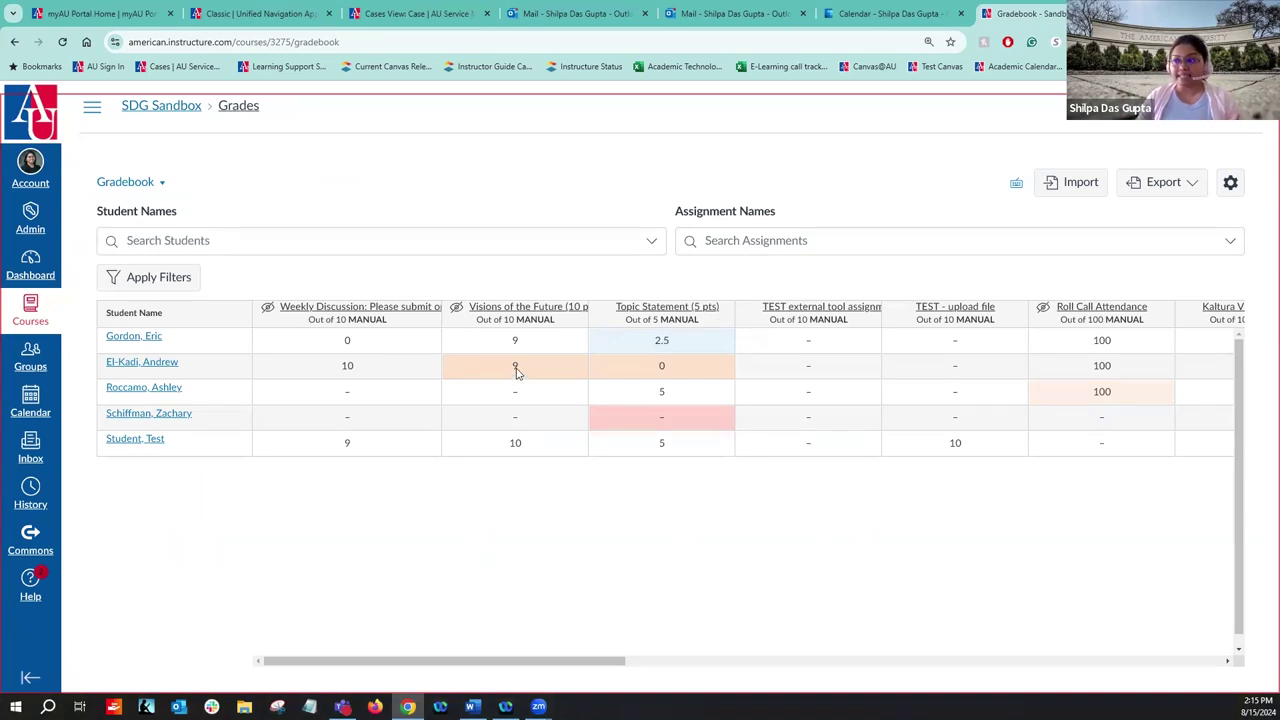
# Step: Open the grade details tray for a student's ungraded Visions of the Future score
pyautogui.click(92, 106)
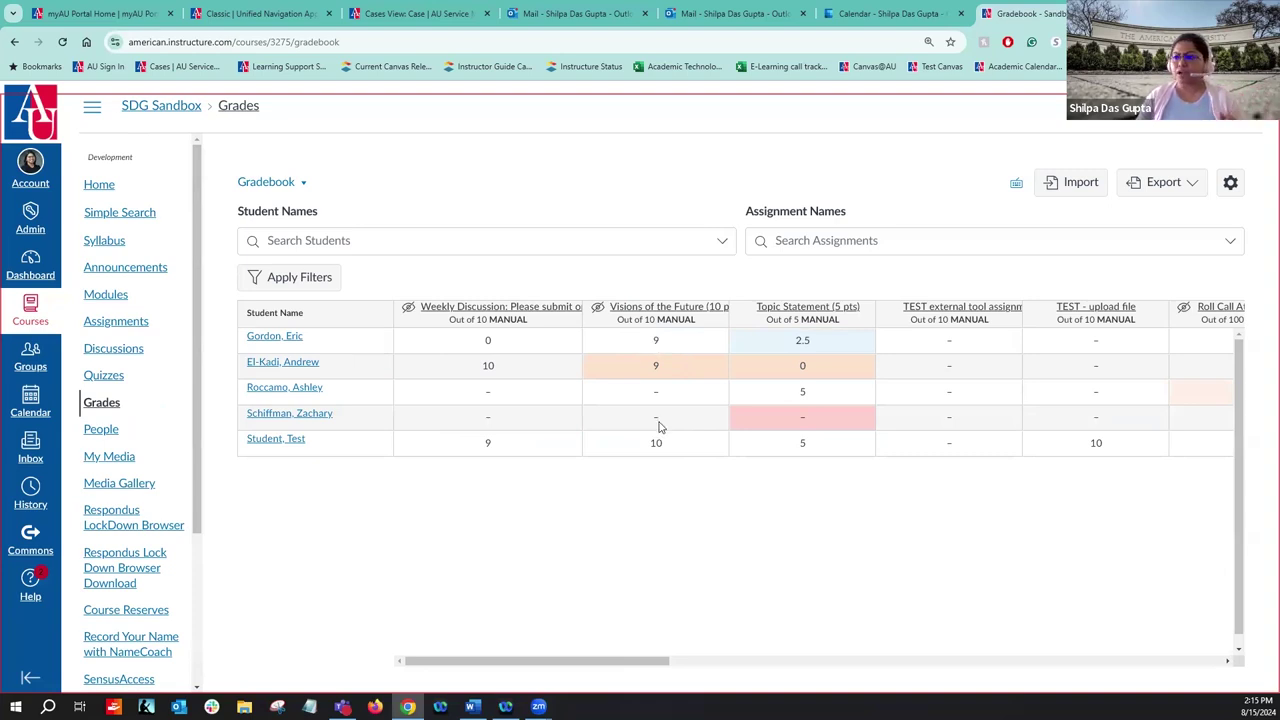
pyautogui.click(655, 340)
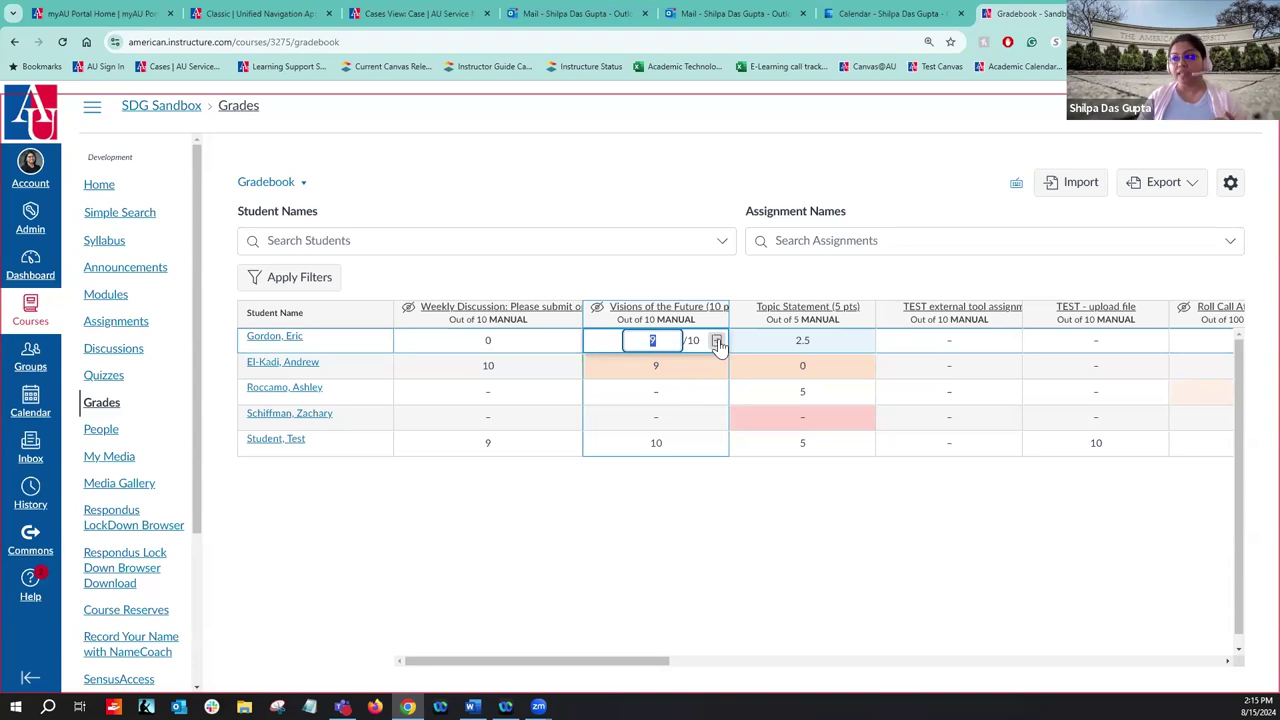
pyautogui.click(656, 396)
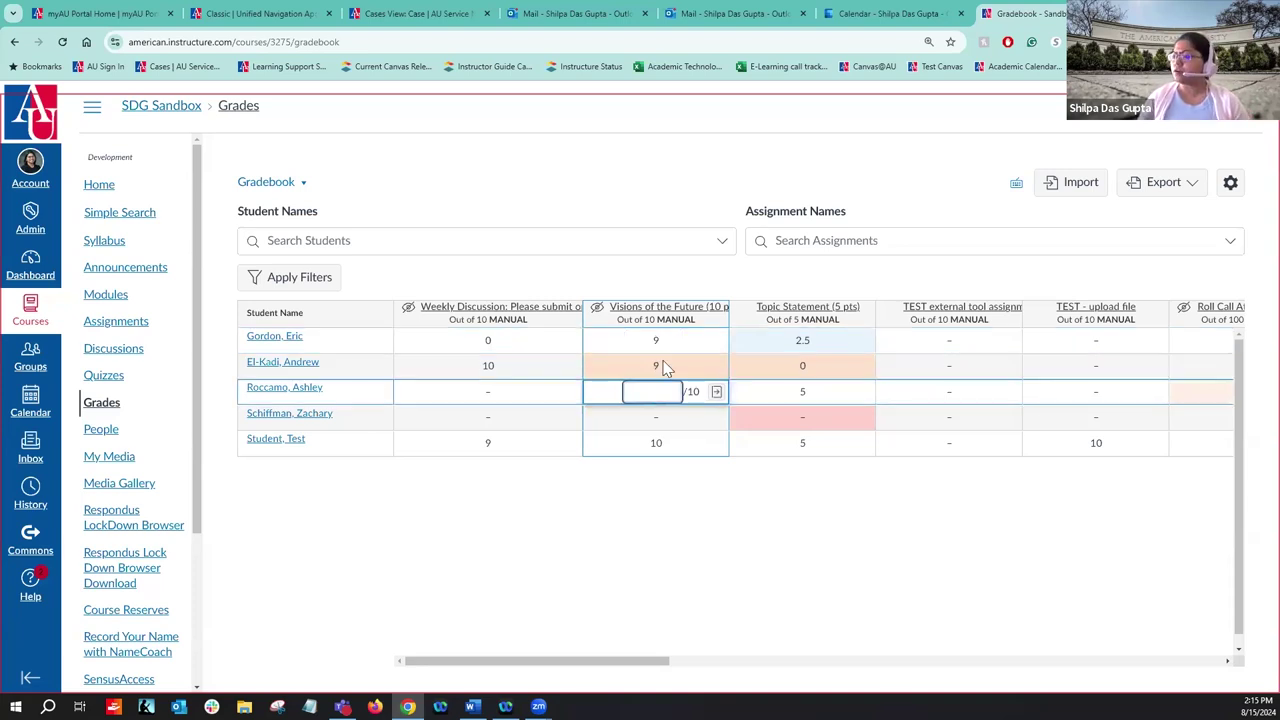
pyautogui.click(655, 418)
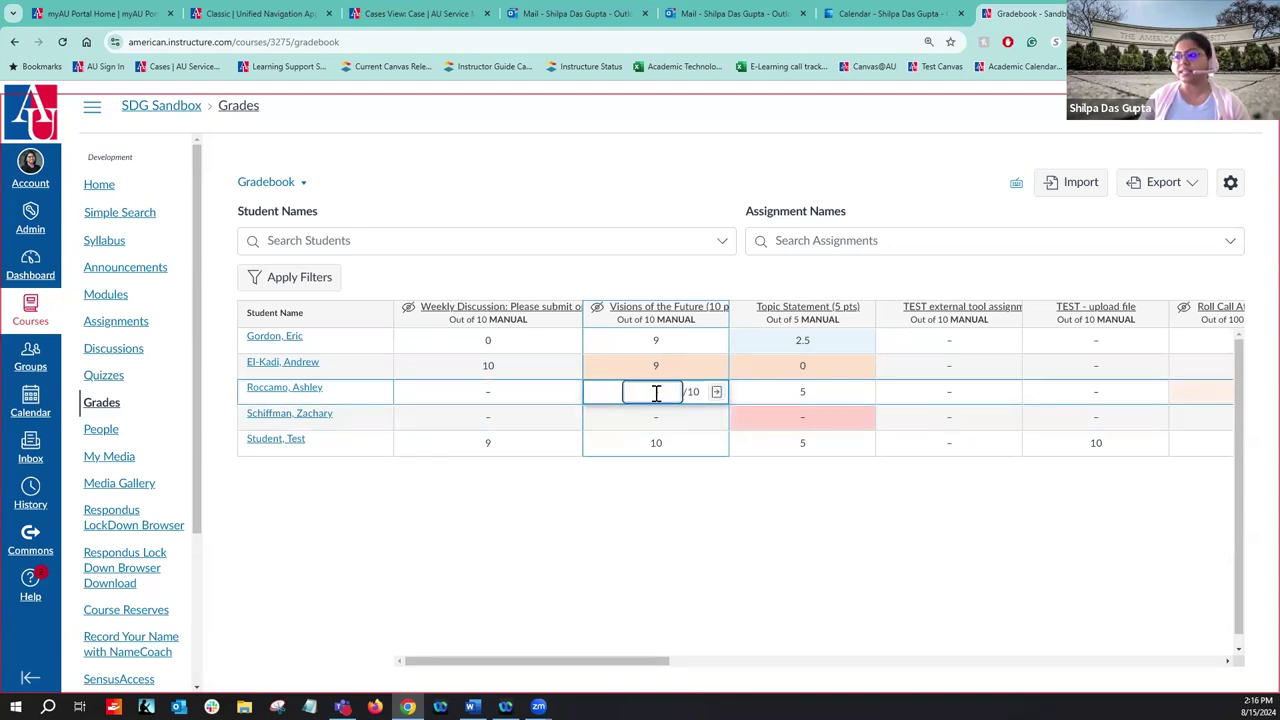
pyautogui.click(716, 395)
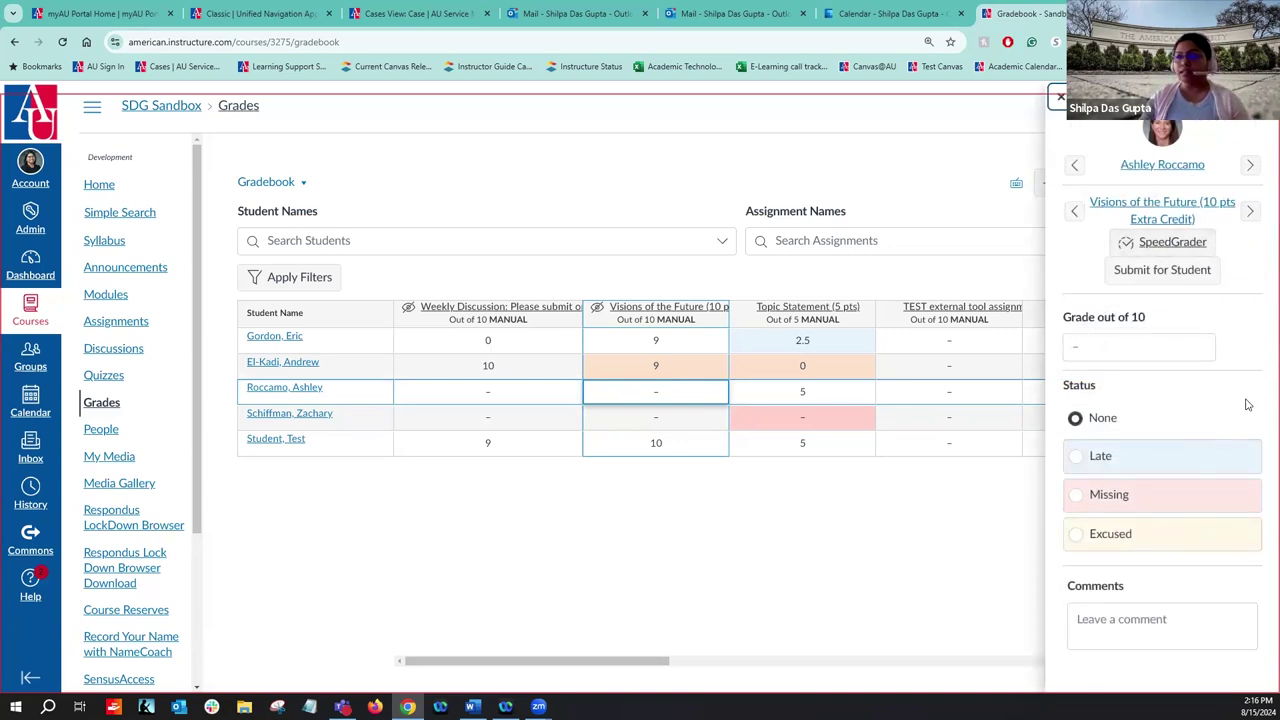
# Step: Start and cancel a Submit for Student file upload, then close the grade tray
pyautogui.click(1185, 283)
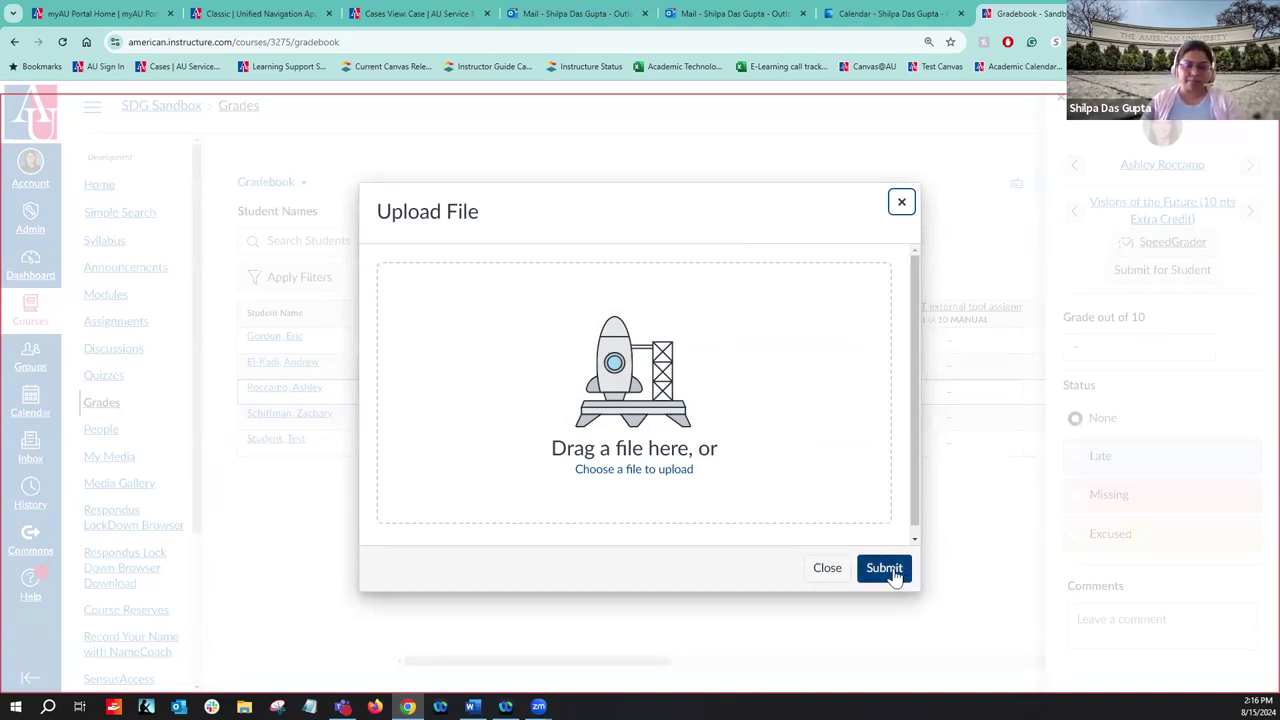
pyautogui.click(901, 202)
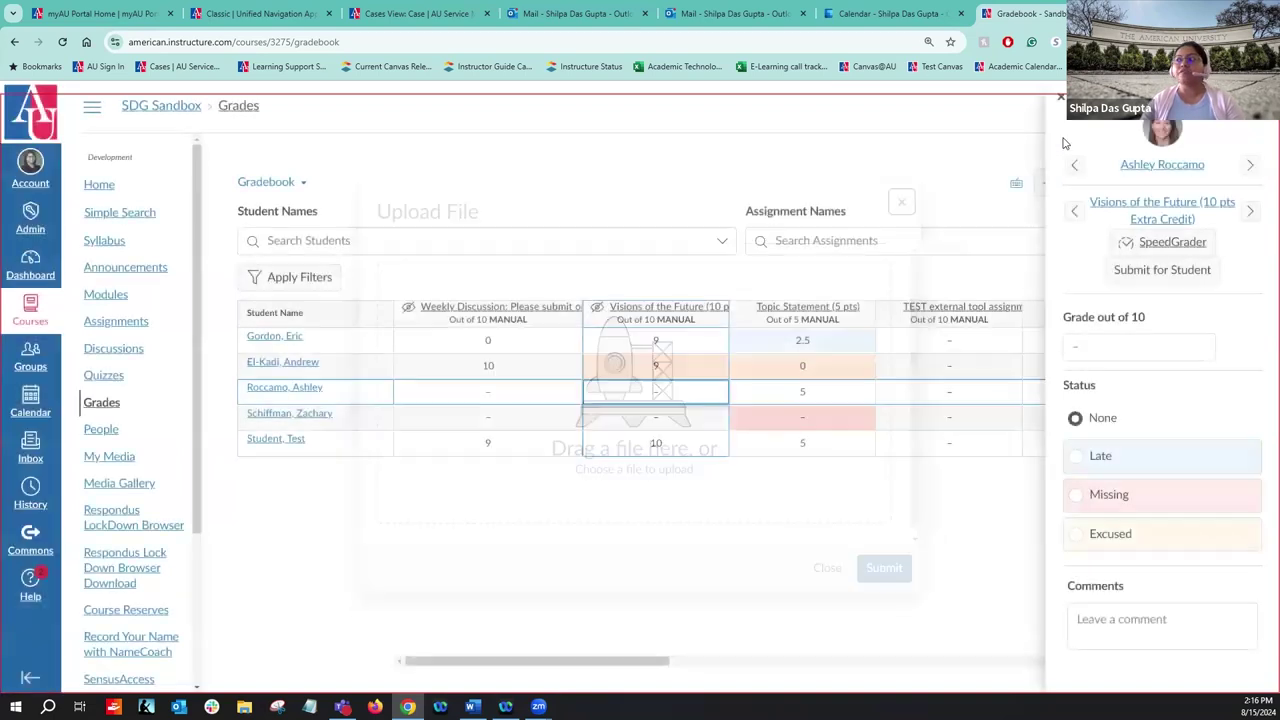
pyautogui.click(1061, 97)
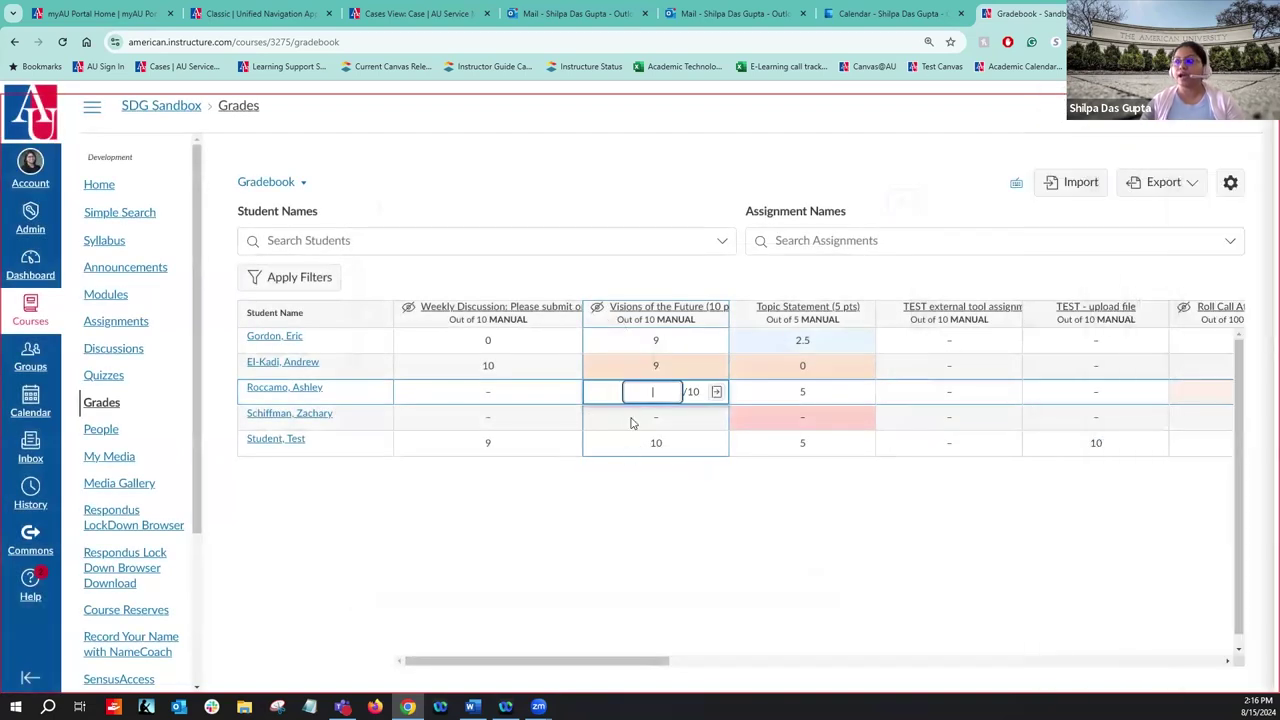
# Step: Launch SpeedGrader for Visions of the Future from the second student's grade details
pyautogui.click(655, 372)
pyautogui.click(716, 366)
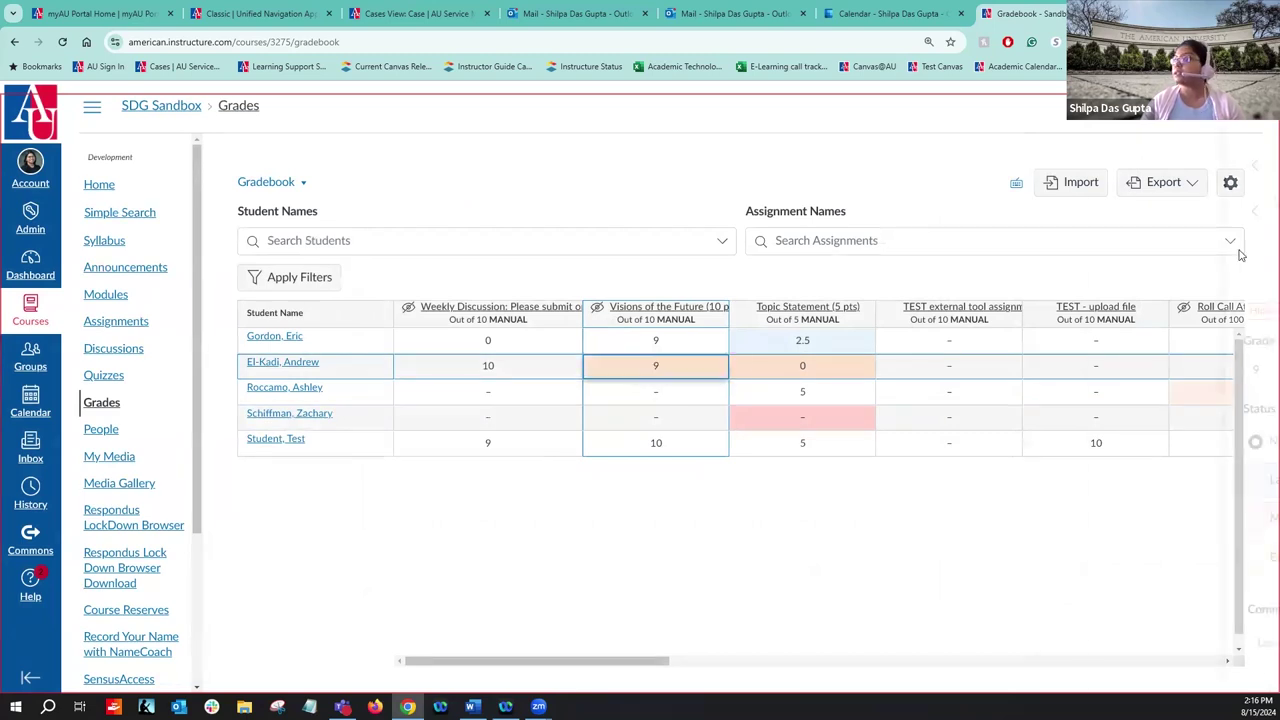
pyautogui.click(1166, 243)
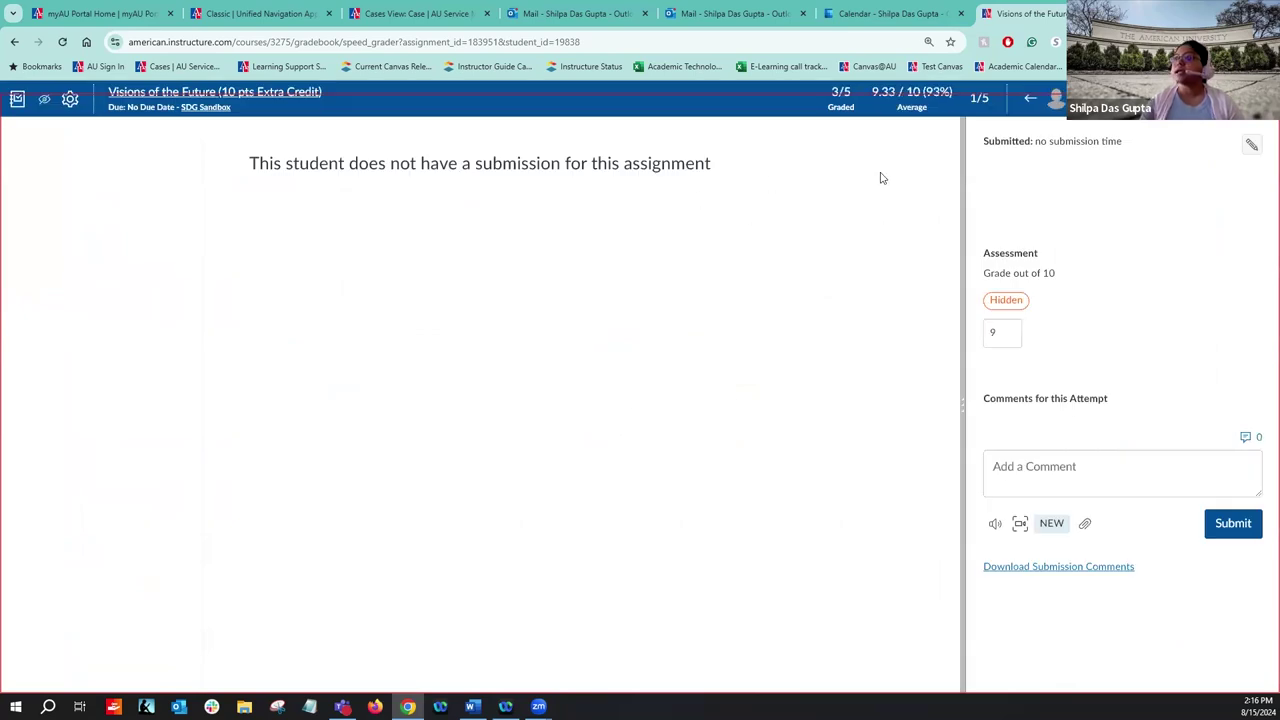
# Step: Highlight the Submitted line in SpeedGrader, then advance to the thank-you survey slide
pyautogui.moveTo(986, 141); pyautogui.dragTo(1131, 144)
pyautogui.click(1064, 141)
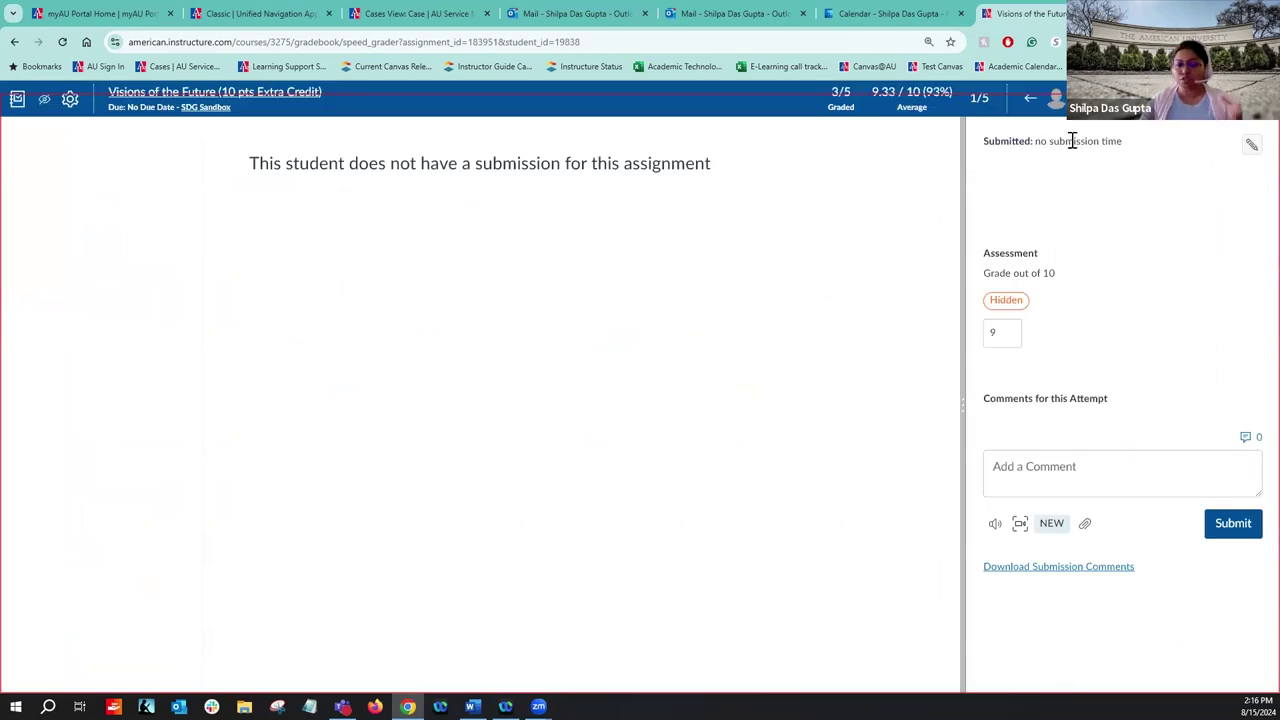
pyautogui.moveTo(1134, 143); pyautogui.dragTo(1035, 144)
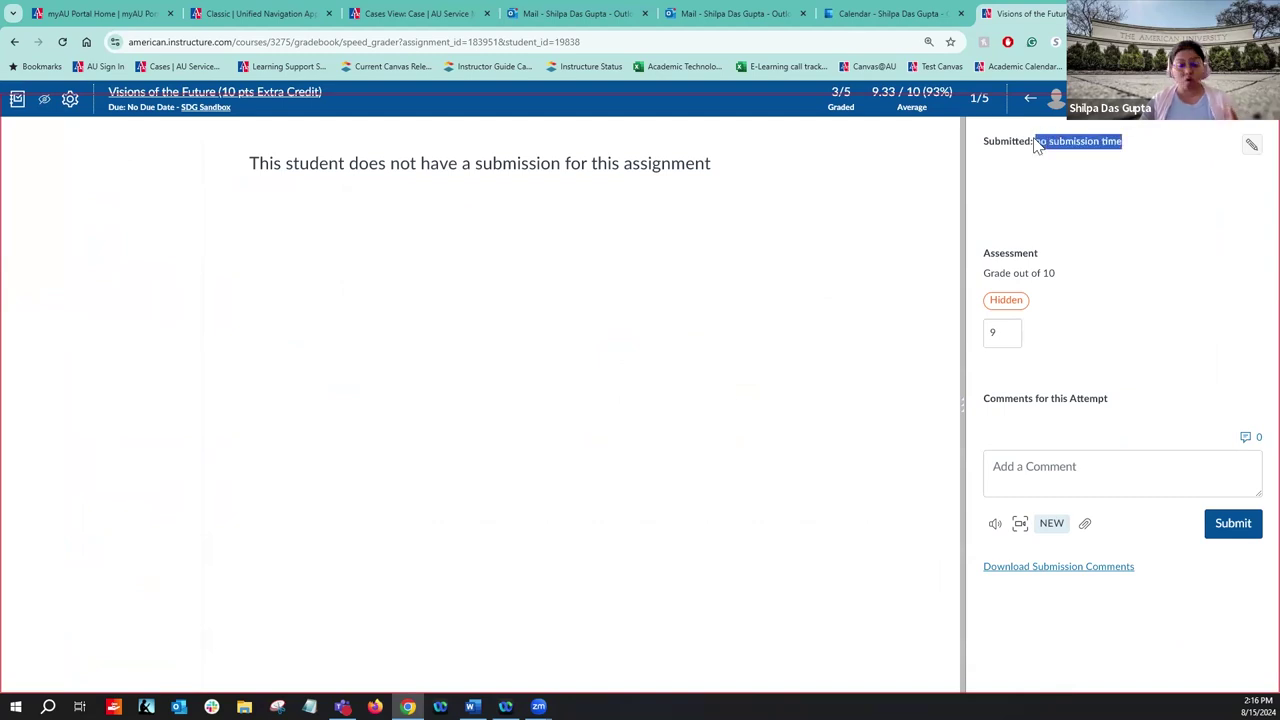
pyautogui.click(1143, 192)
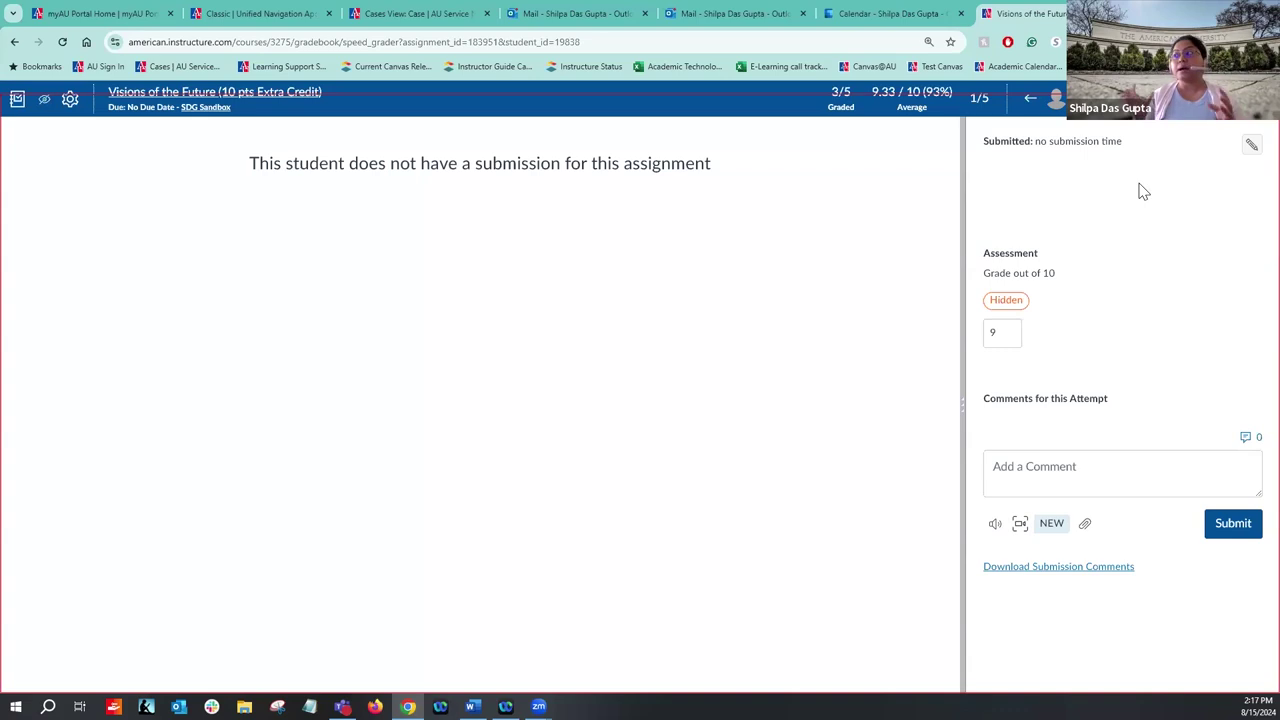
pyautogui.moveTo(1134, 145); pyautogui.dragTo(973, 150)
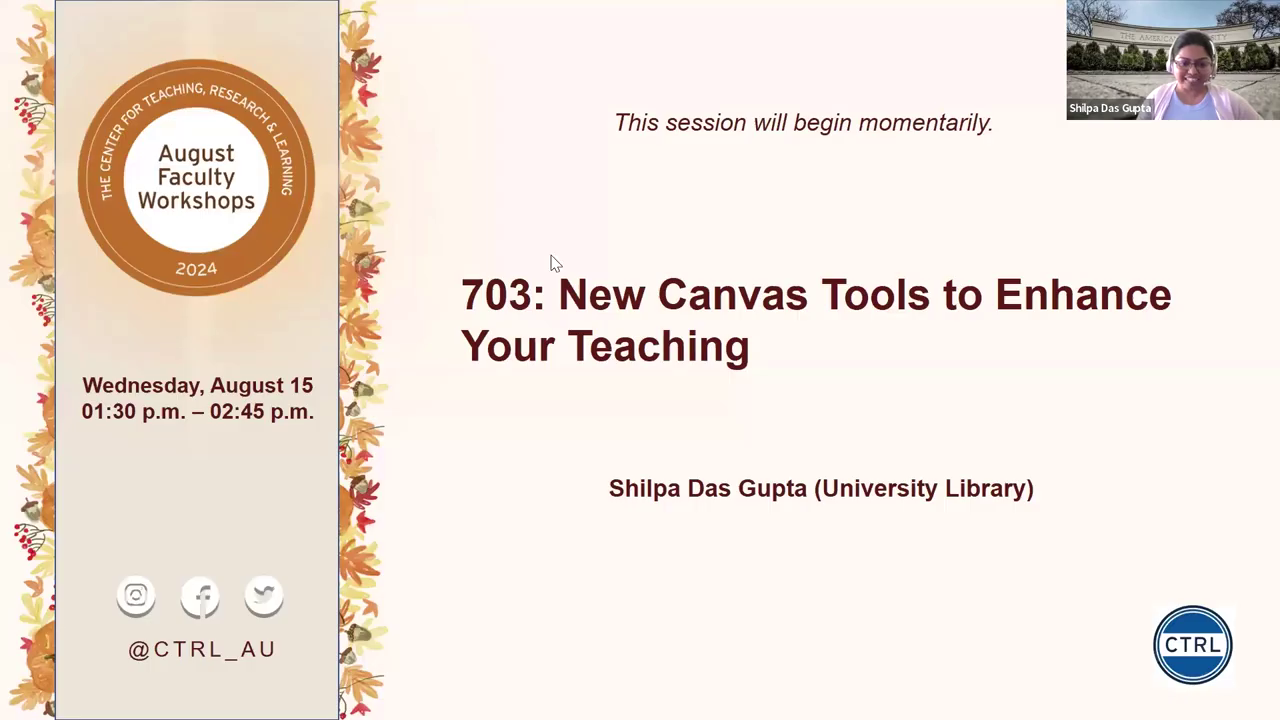
pyautogui.click(562, 273)
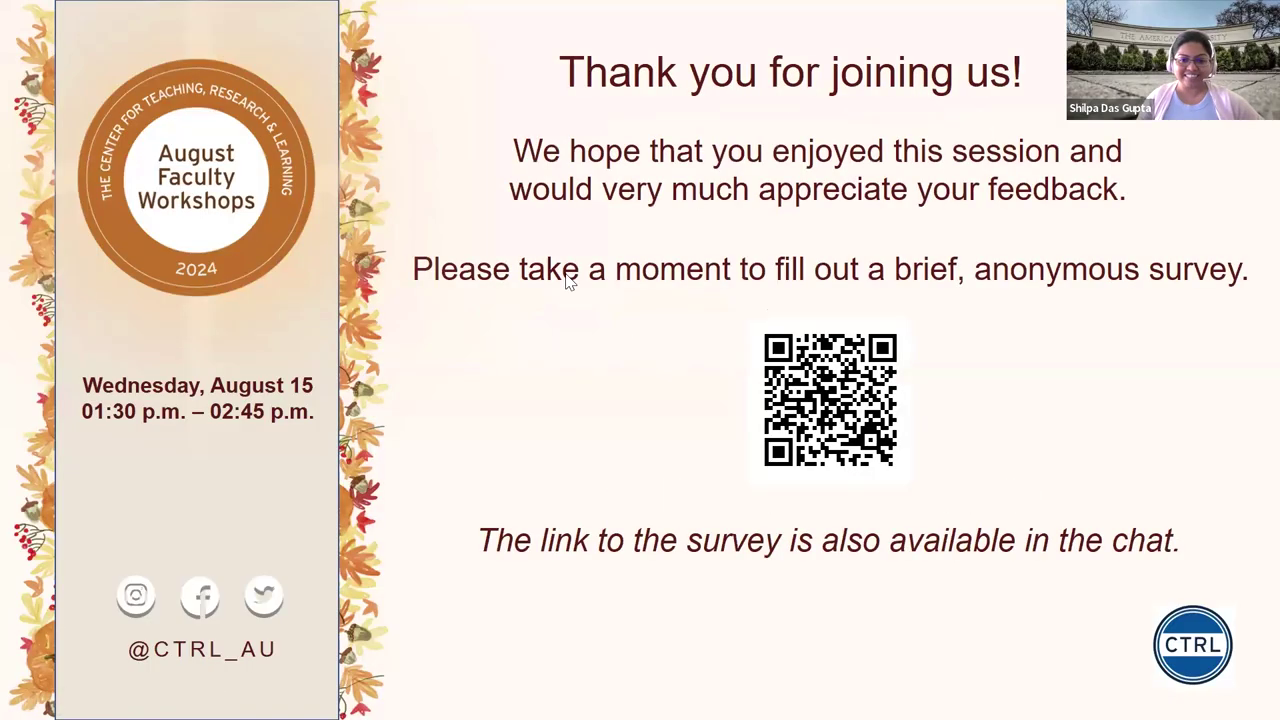